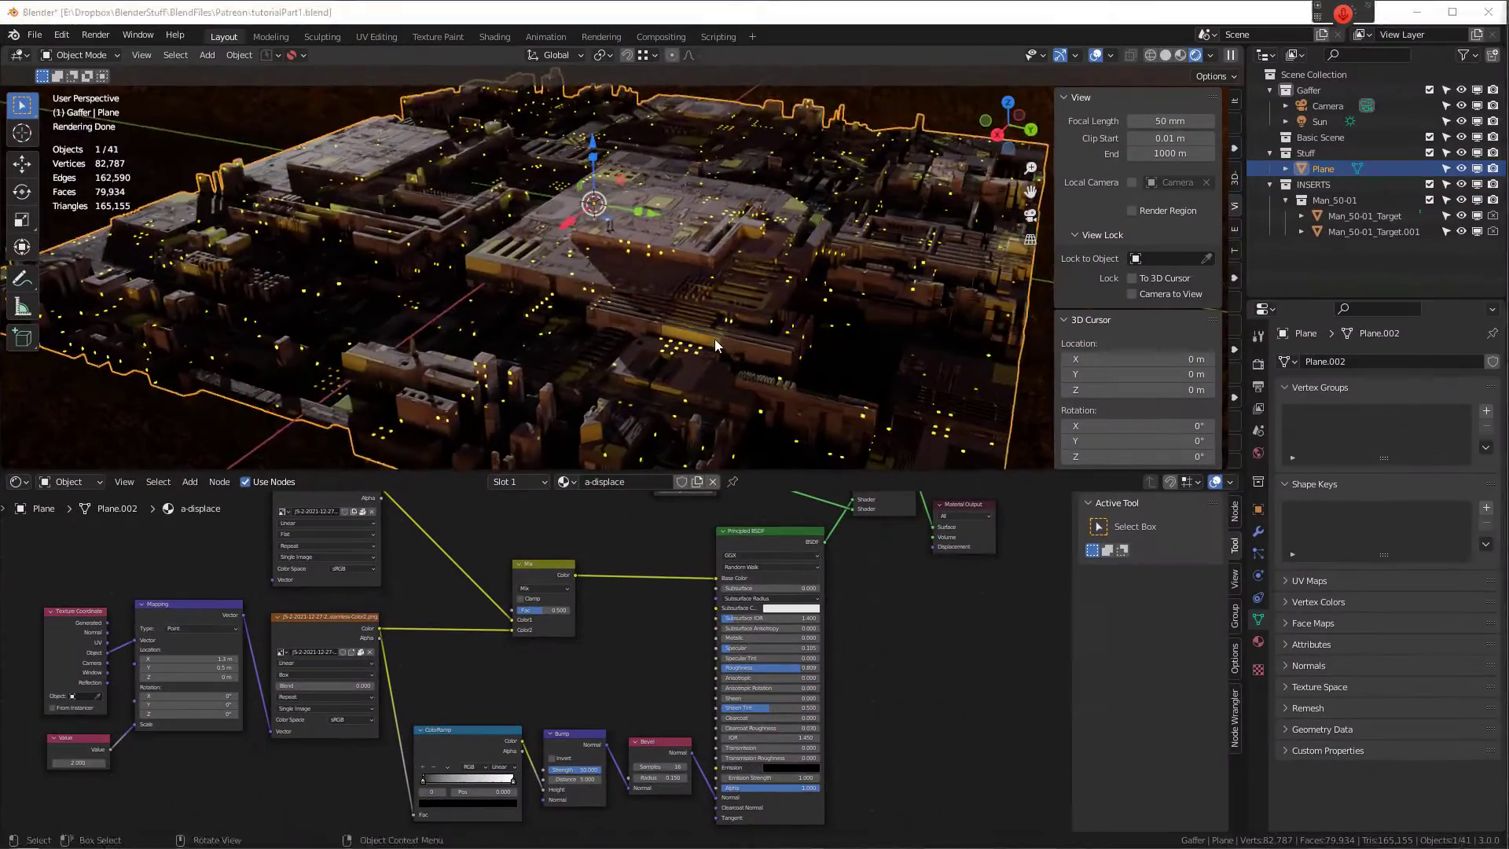
Step: Display the city model in solid shading with its wireframe overlay turned on, and deselect the object
{"action": "scroll", "coordinate": [731, 335], "scroll_direction": "up", "scroll_amount": 5}
{"action": "middle_click_drag", "start_coordinate": [733, 328], "coordinate": [309, 334]}
{"action": "scroll", "coordinate": [1297, 421], "scroll_direction": "up", "scroll_amount": 5}
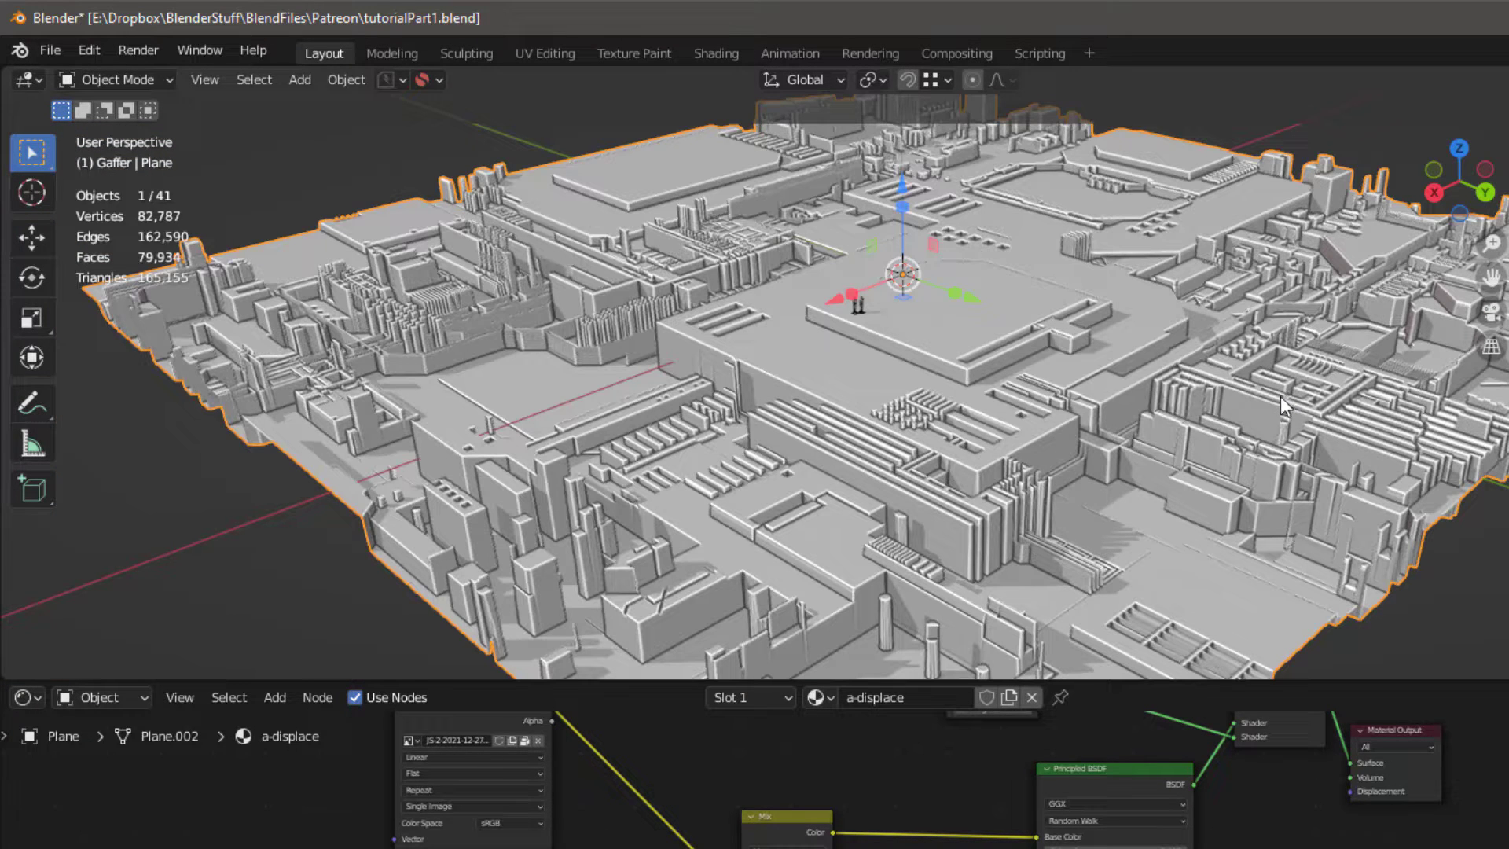
{"action": "key", "text": "q"}
{"action": "left_click", "coordinate": [1256, 379]}
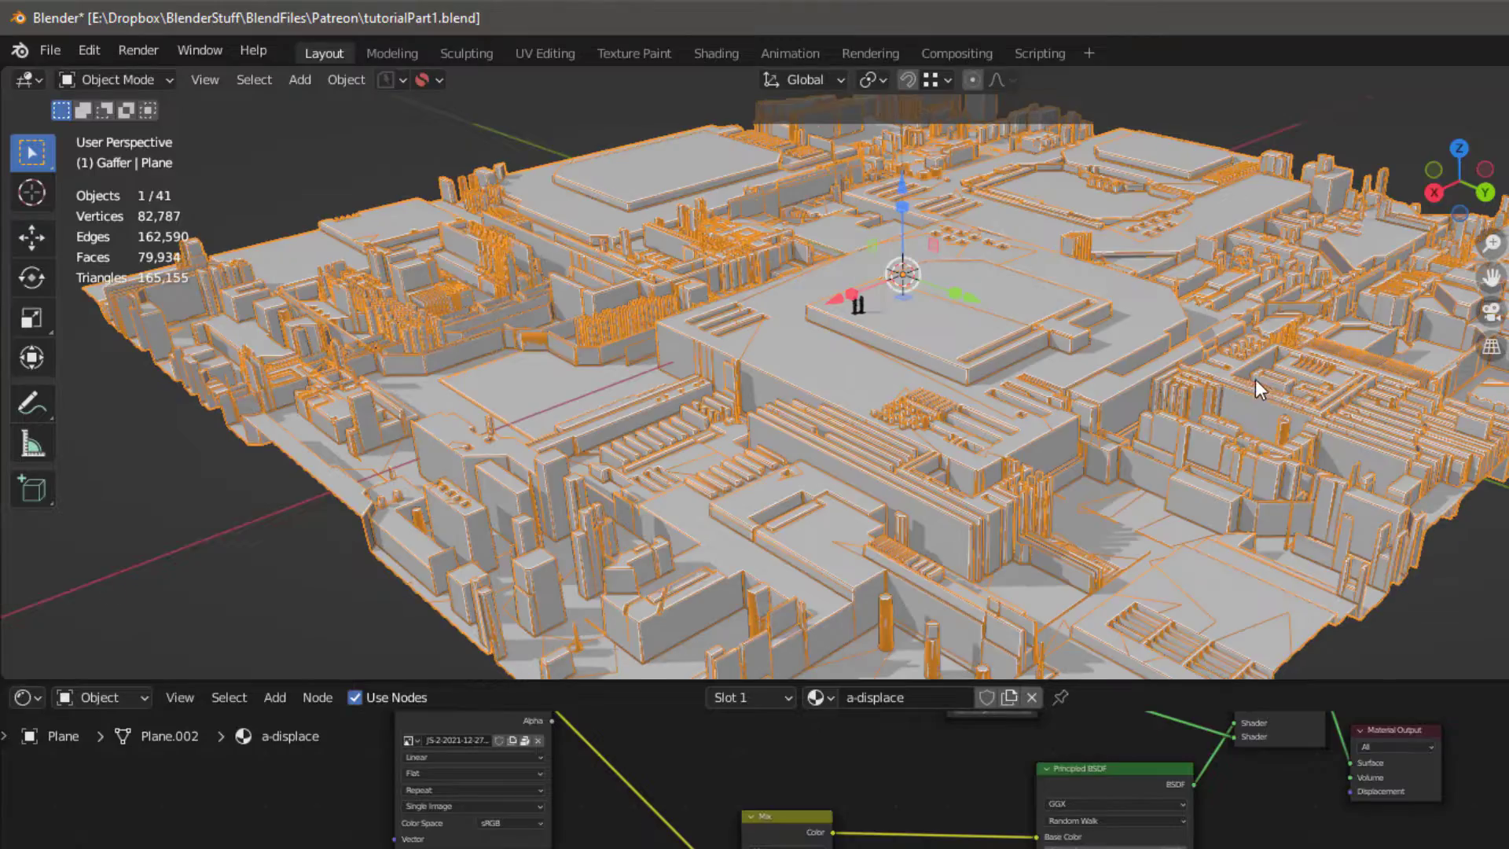
{"action": "left_click", "coordinate": [1408, 602]}
{"action": "mouse_move", "coordinate": [1153, 431]}
{"action": "middle_mouse_down"}
{"action": "mouse_move", "coordinate": [1116, 462]}
{"action": "mouse_move", "coordinate": [973, 417]}
{"action": "mouse_move", "coordinate": [910, 424]}
{"action": "mouse_move", "coordinate": [1072, 478]}
{"action": "mouse_move", "coordinate": [1175, 432]}
{"action": "middle_mouse_up"}
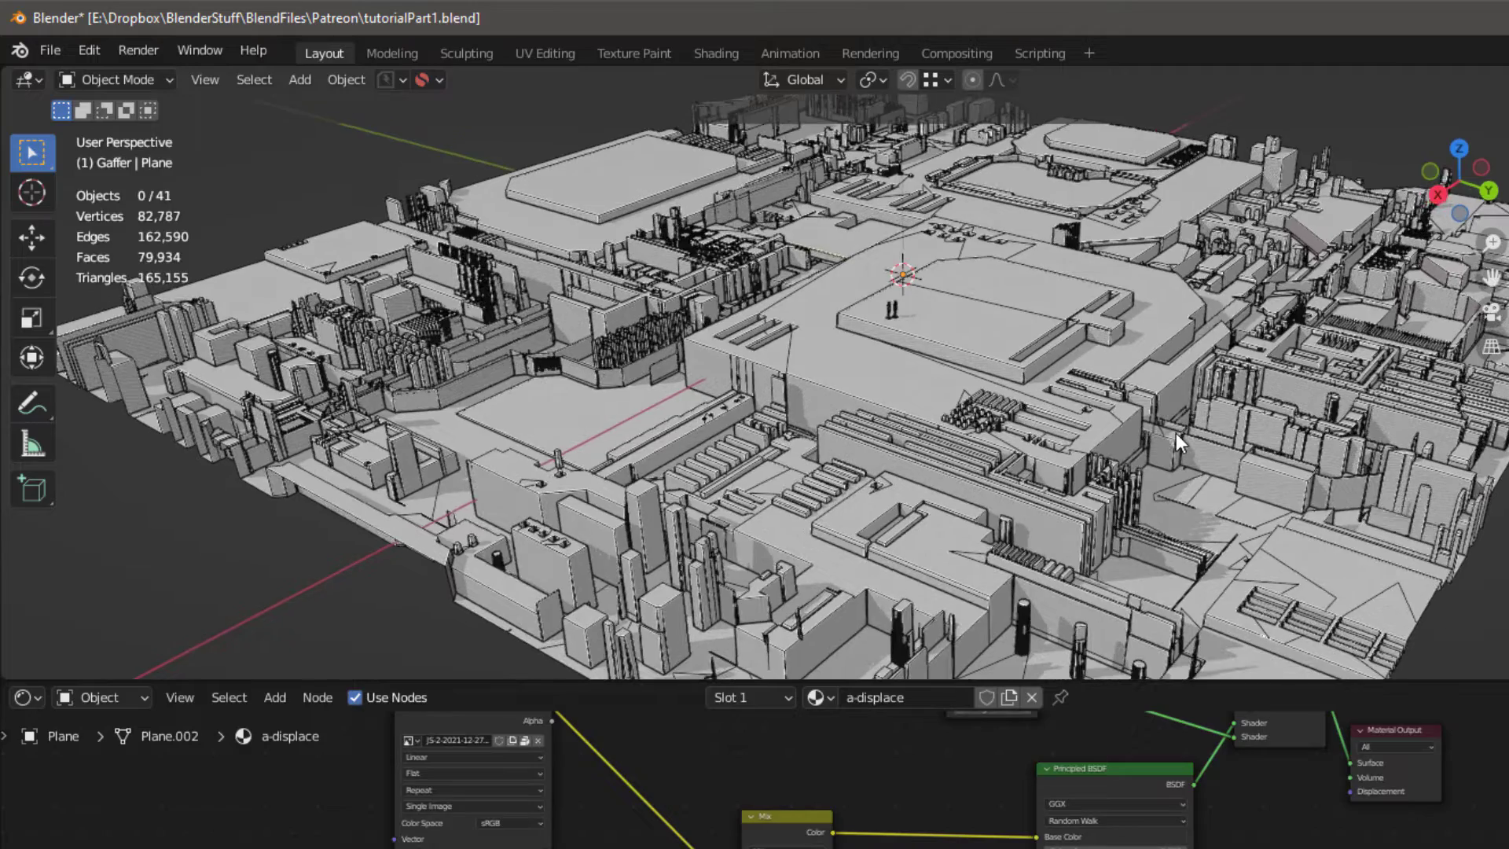
Step: Examine the city model's wireframe from several angles, checking its flat surfaces and raised geometry
{"action": "scroll", "coordinate": [1176, 433], "scroll_direction": "down", "scroll_amount": 5}
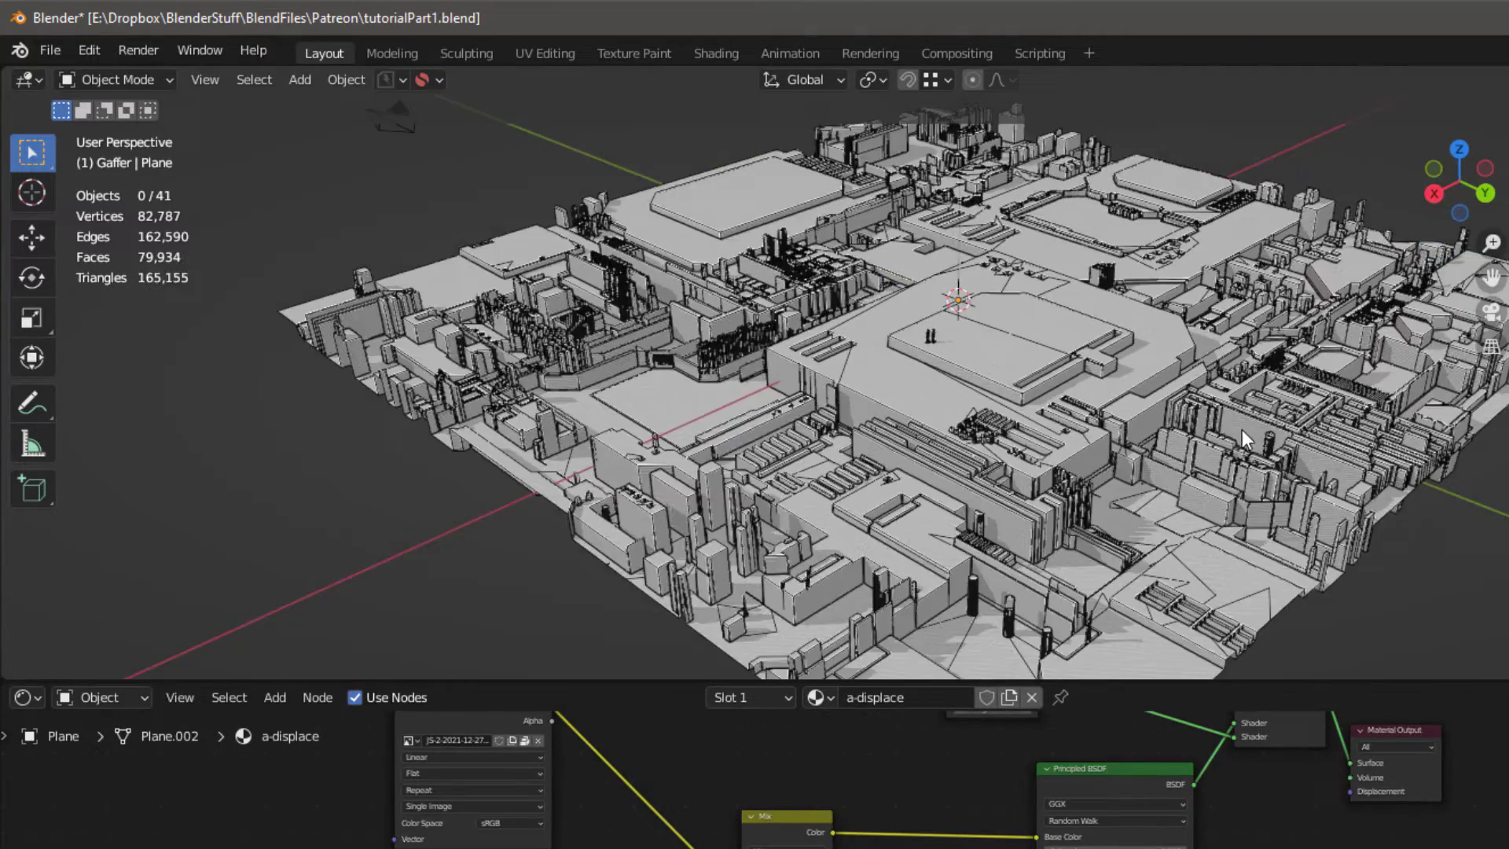
{"action": "scroll", "coordinate": [1242, 429], "scroll_direction": "up", "scroll_amount": 3}
{"action": "middle_click_drag", "start_coordinate": [1252, 428], "coordinate": [1157, 418]}
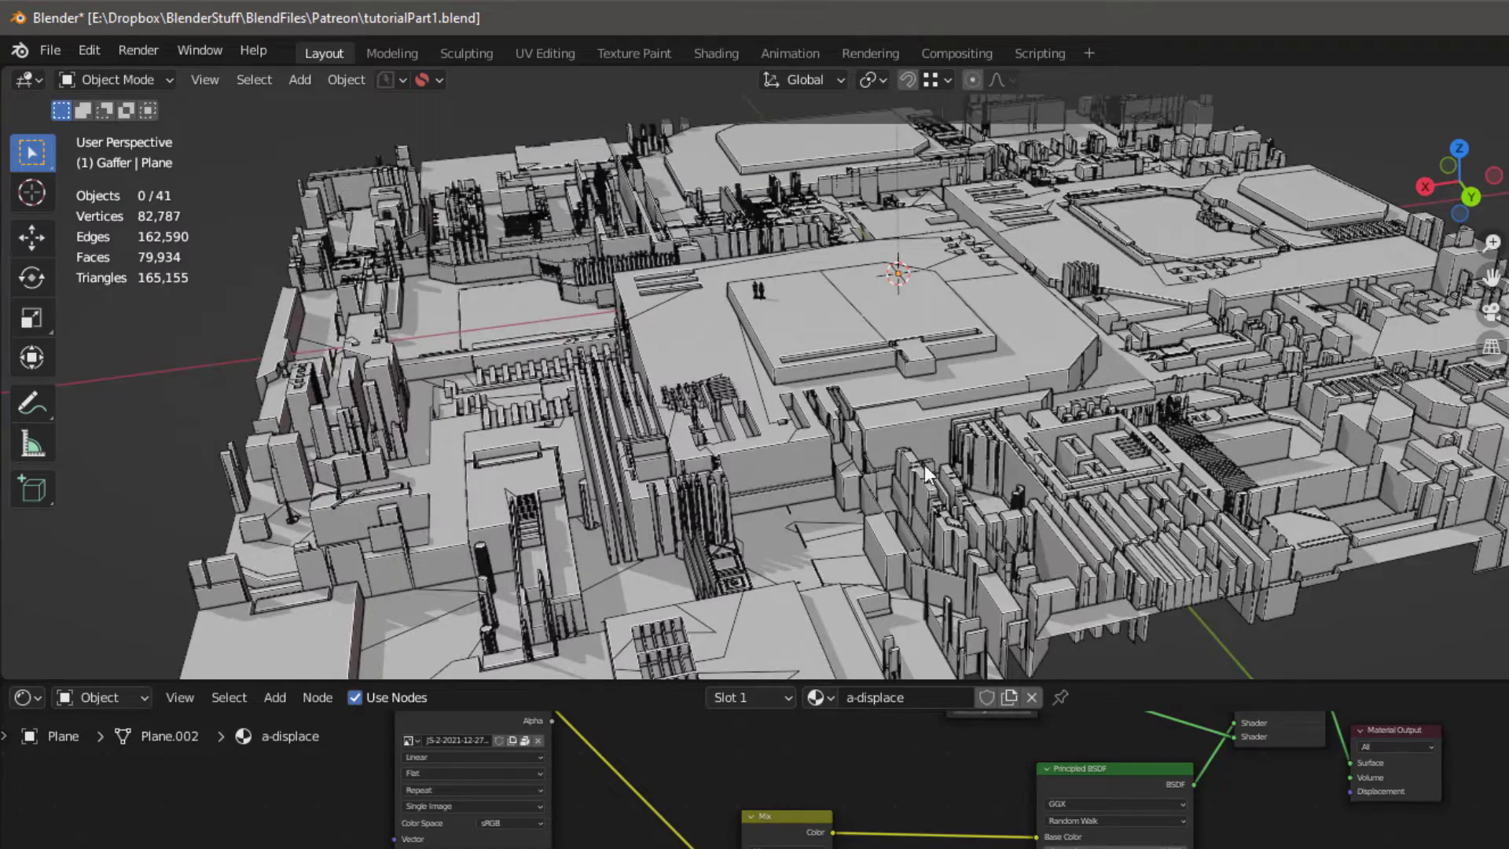
{"action": "scroll", "coordinate": [910, 447], "scroll_direction": "up", "scroll_amount": 2}
{"action": "middle_click_drag", "start_coordinate": [912, 439], "coordinate": [946, 353]}
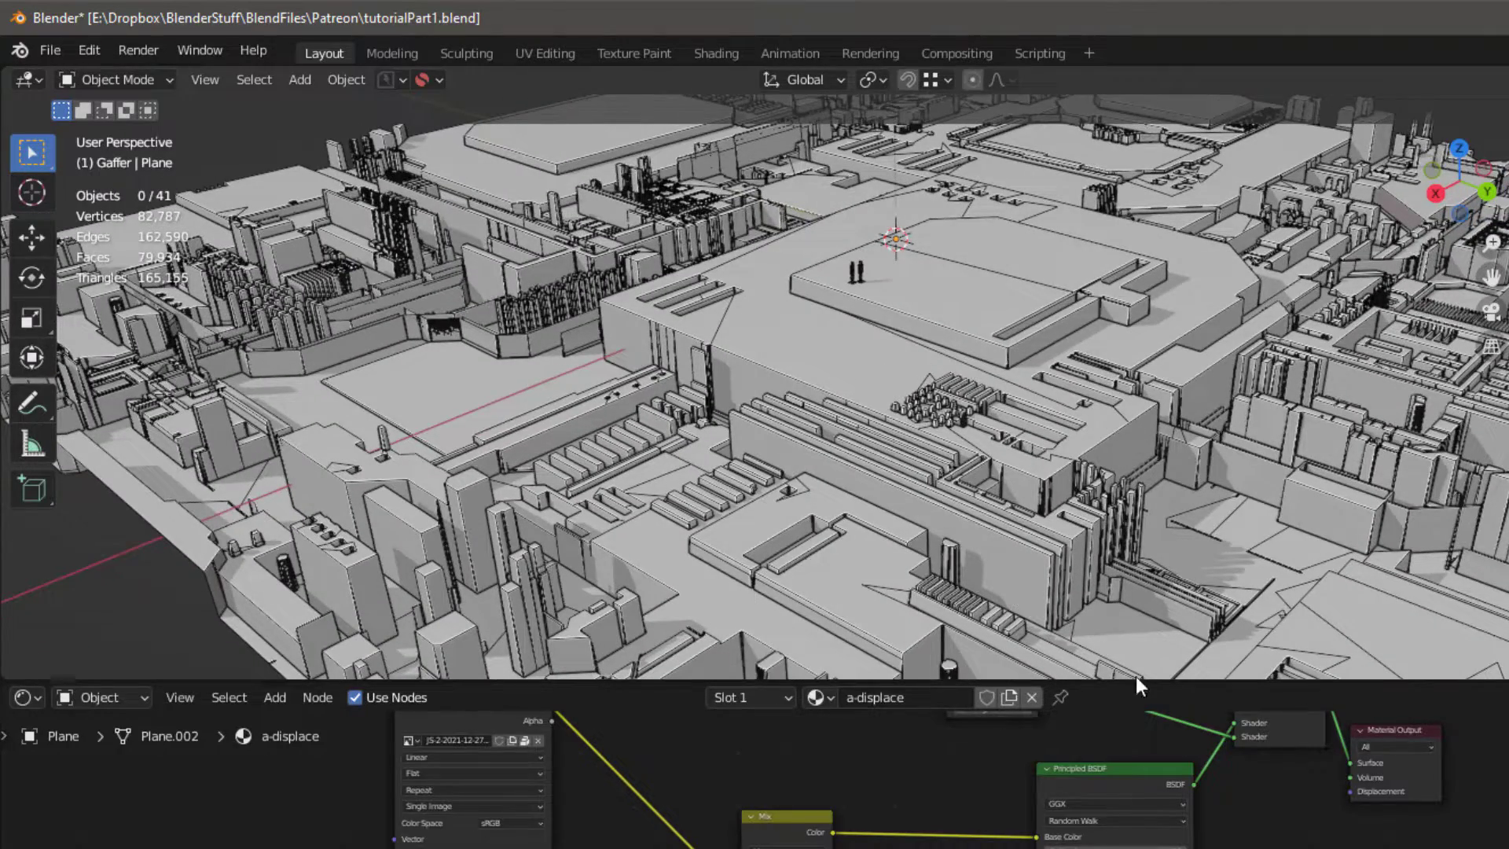
{"action": "scroll", "coordinate": [1052, 416], "scroll_direction": "down", "scroll_amount": 1}
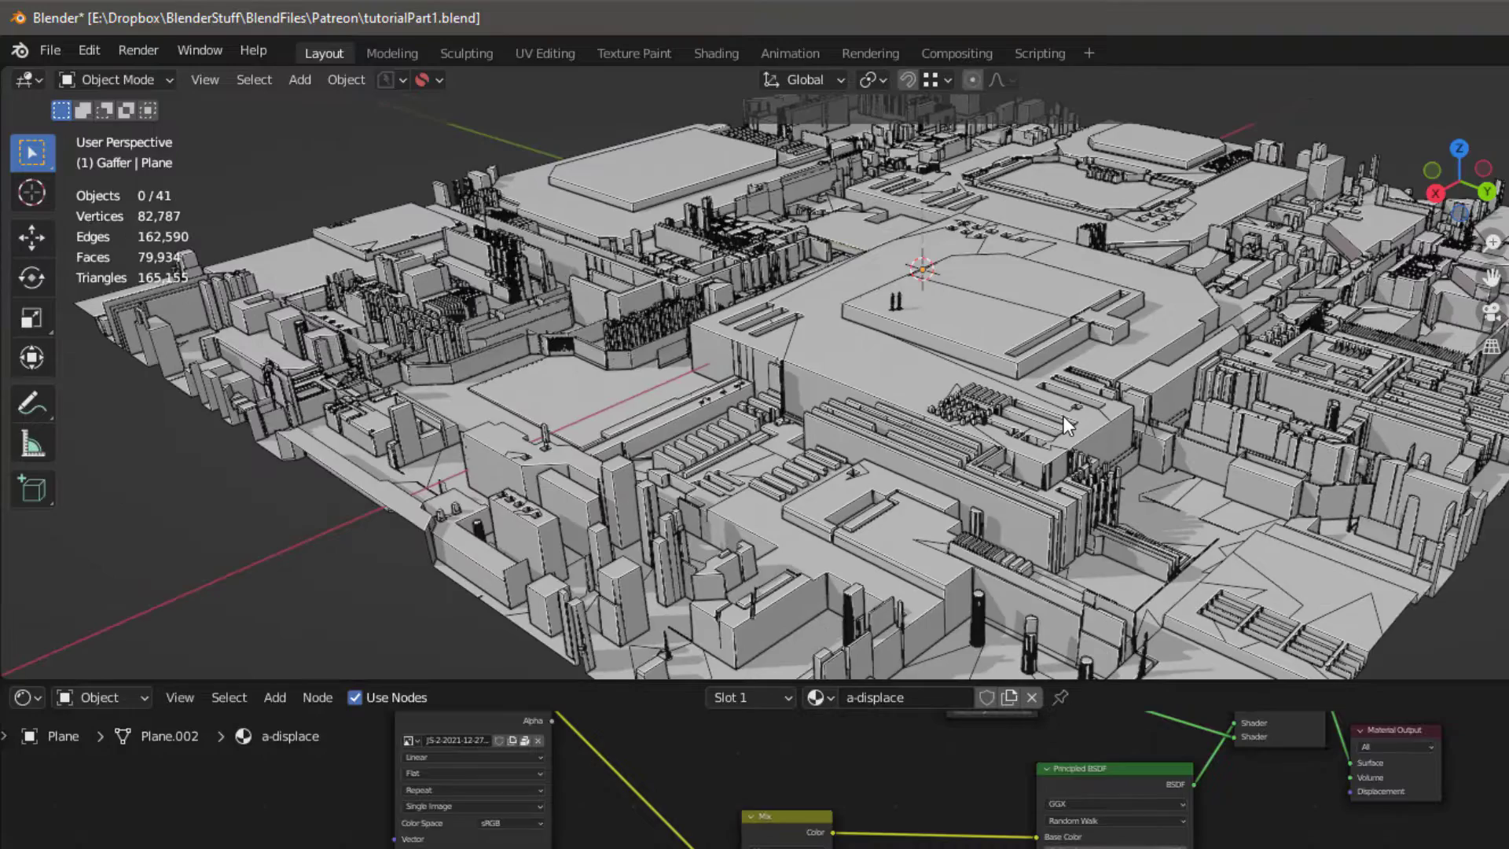
{"action": "scroll", "coordinate": [1119, 393], "scroll_direction": "up", "scroll_amount": 2}
{"action": "middle_click_drag", "start_coordinate": [1119, 393], "coordinate": [968, 370]}
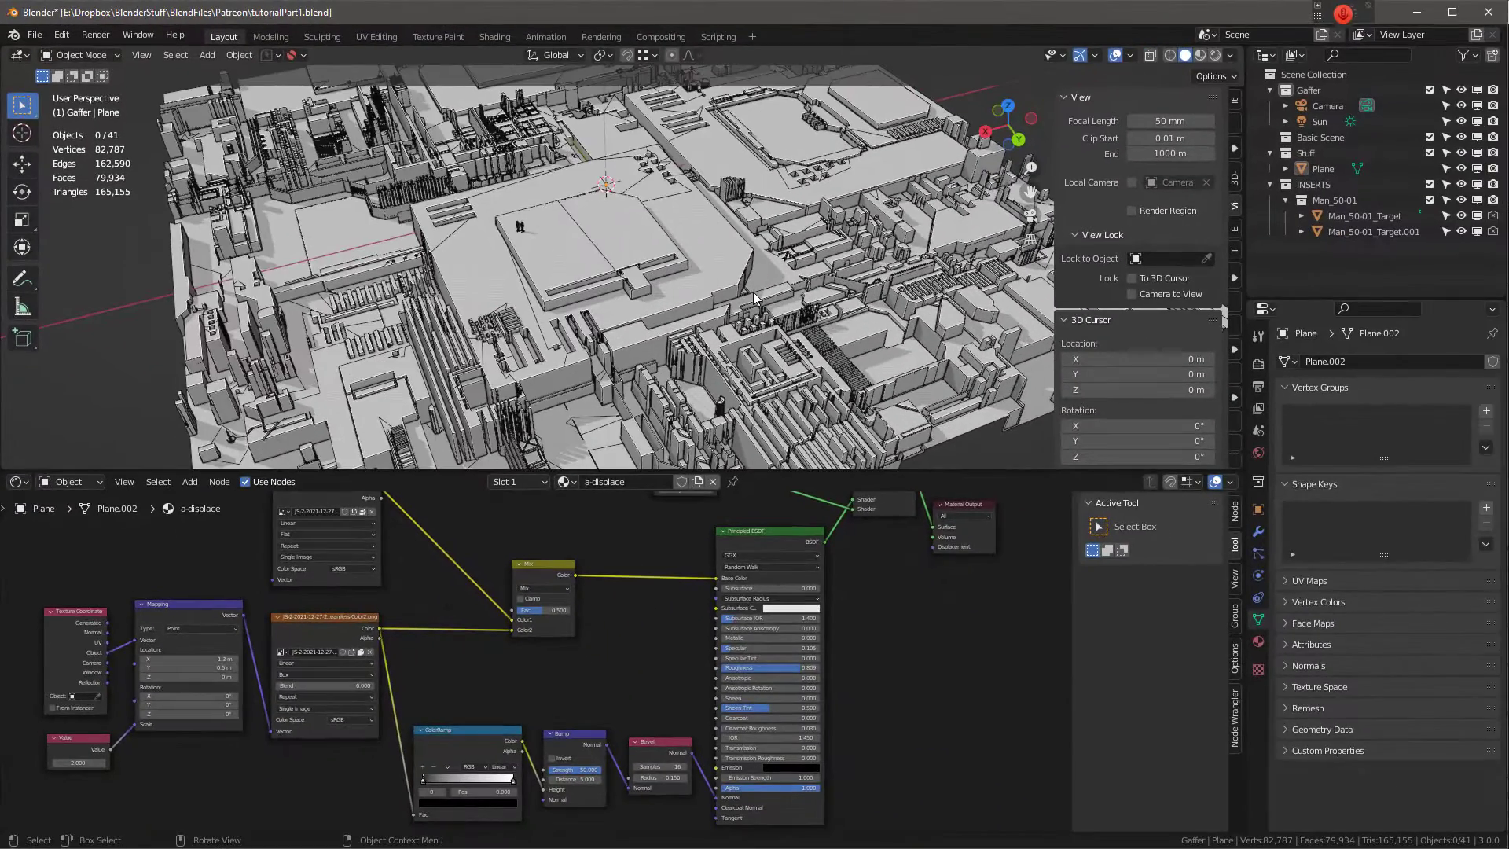
Step: Duplicate the city Plane object in place and isolate the copy in local view
{"action": "left_click", "coordinate": [649, 238]}
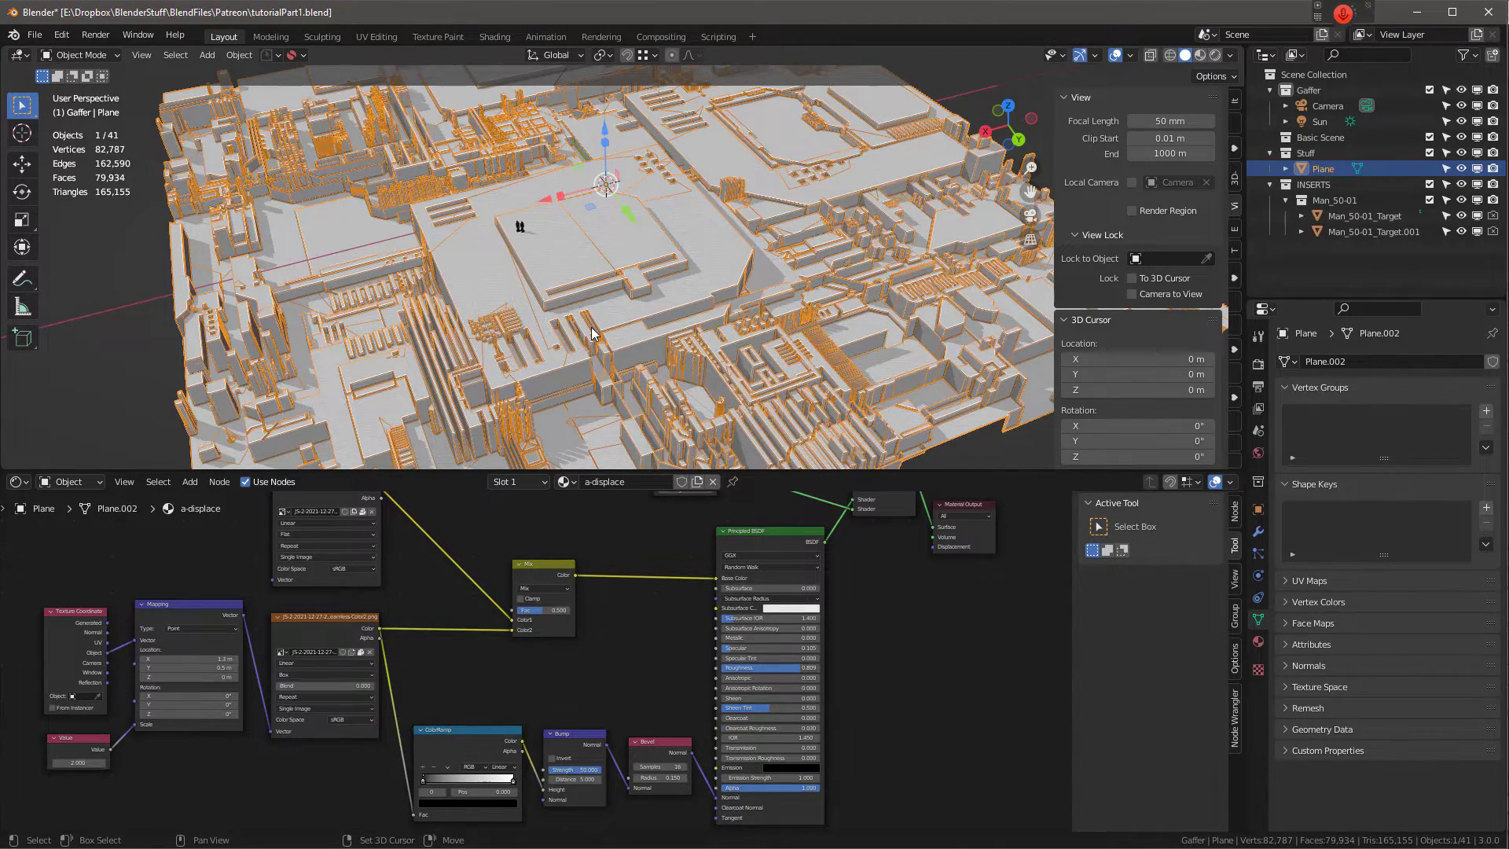
{"action": "key", "text": "shift+d"}
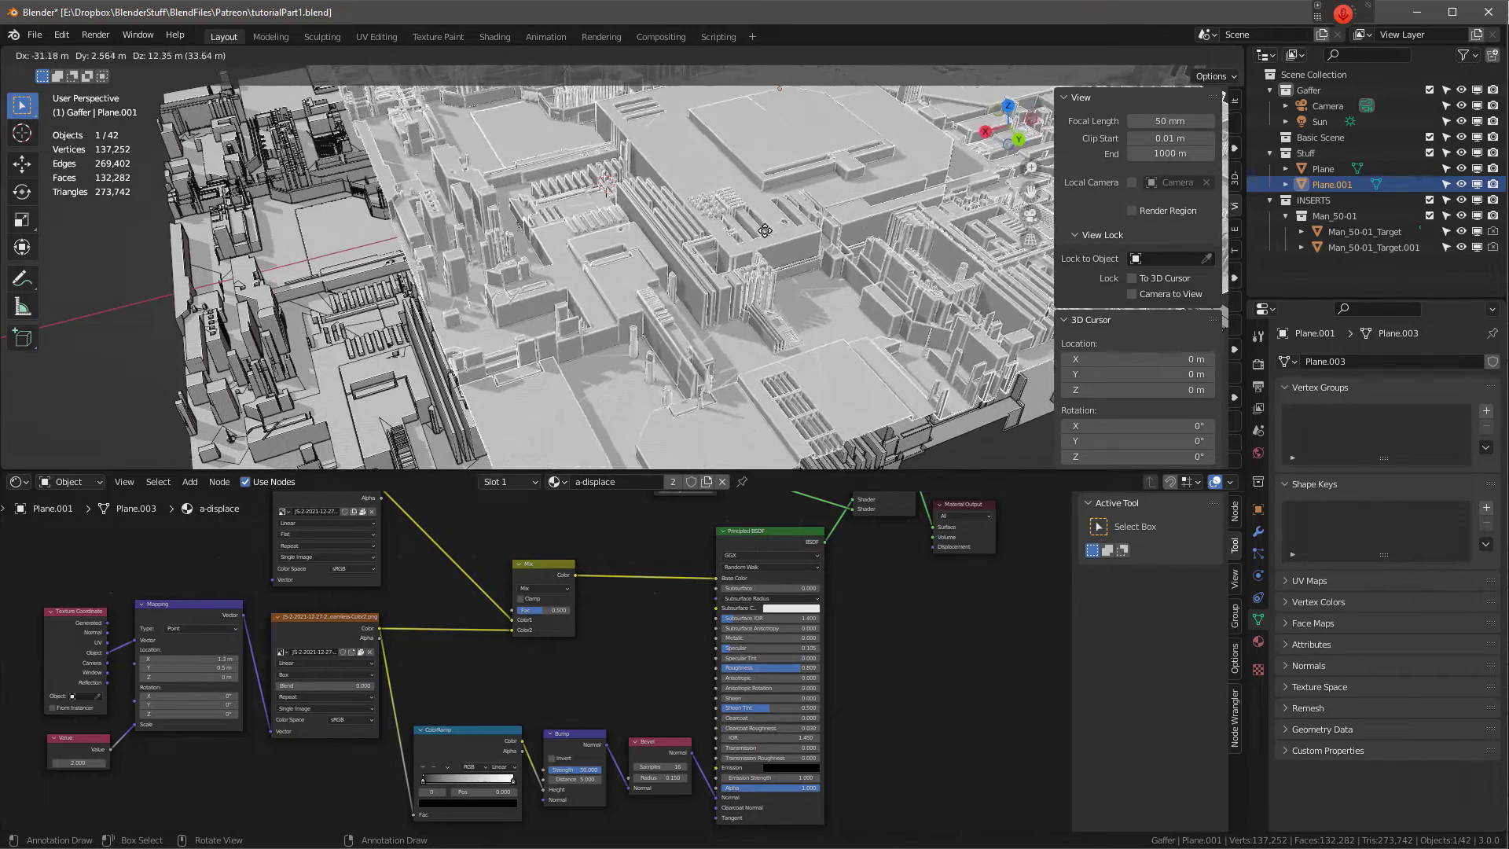
{"action": "right_click", "coordinate": [766, 233]}
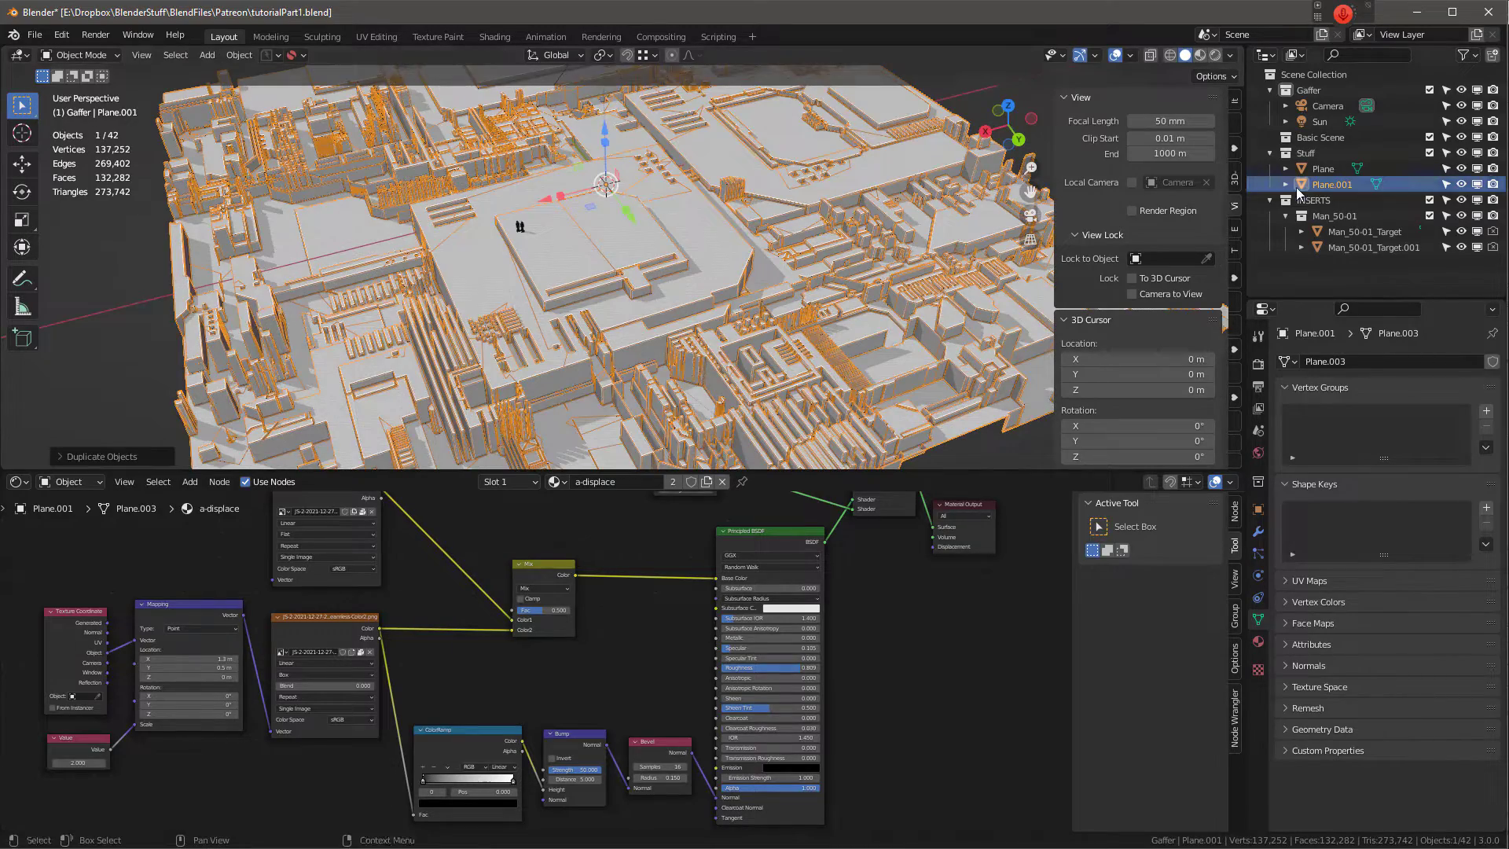
{"action": "left_click", "coordinate": [1304, 185]}
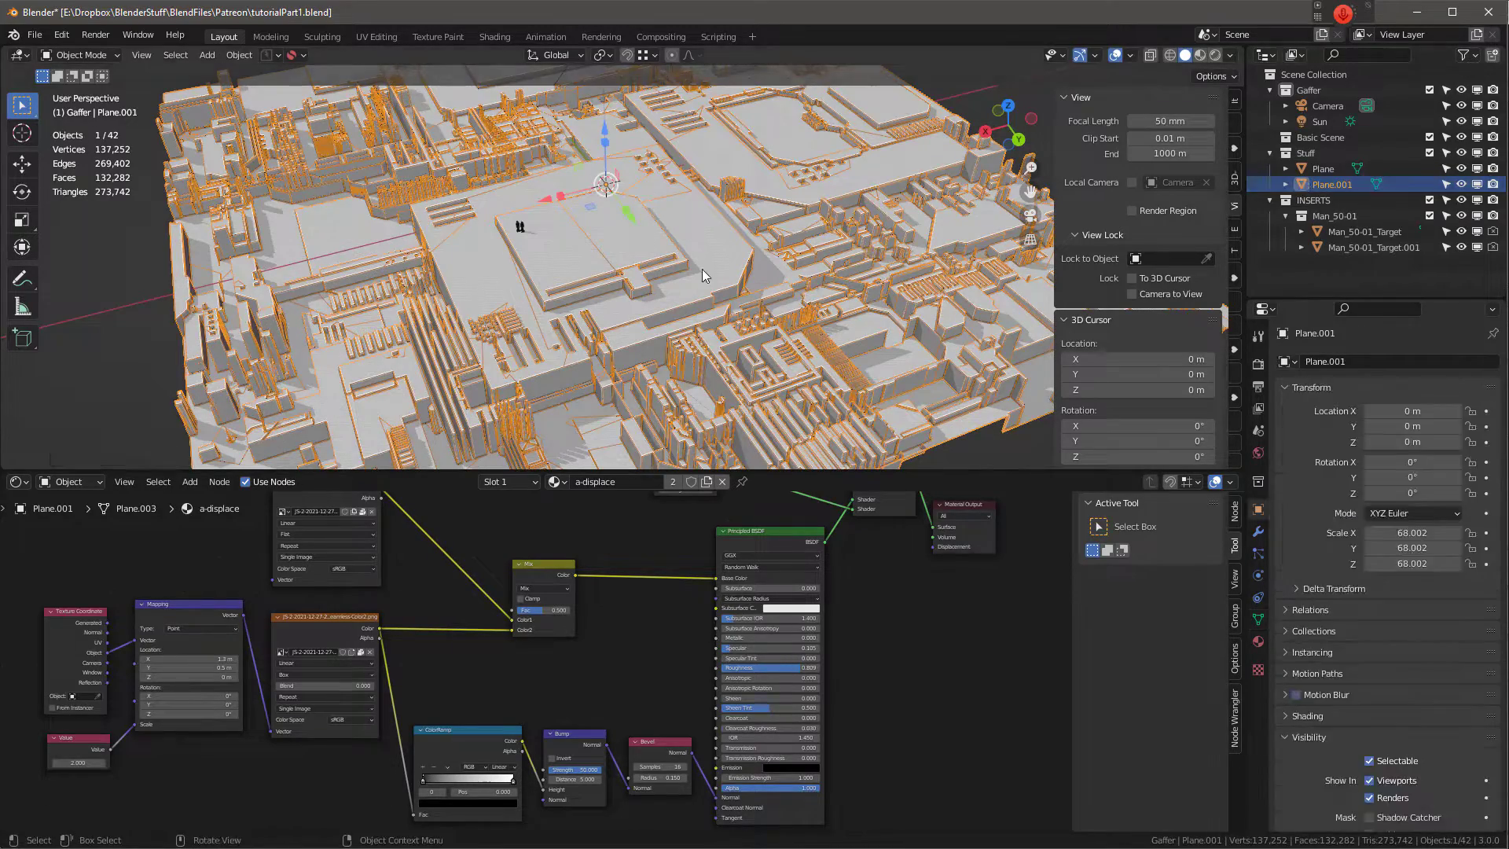
{"action": "key", "text": "KP_Divide"}
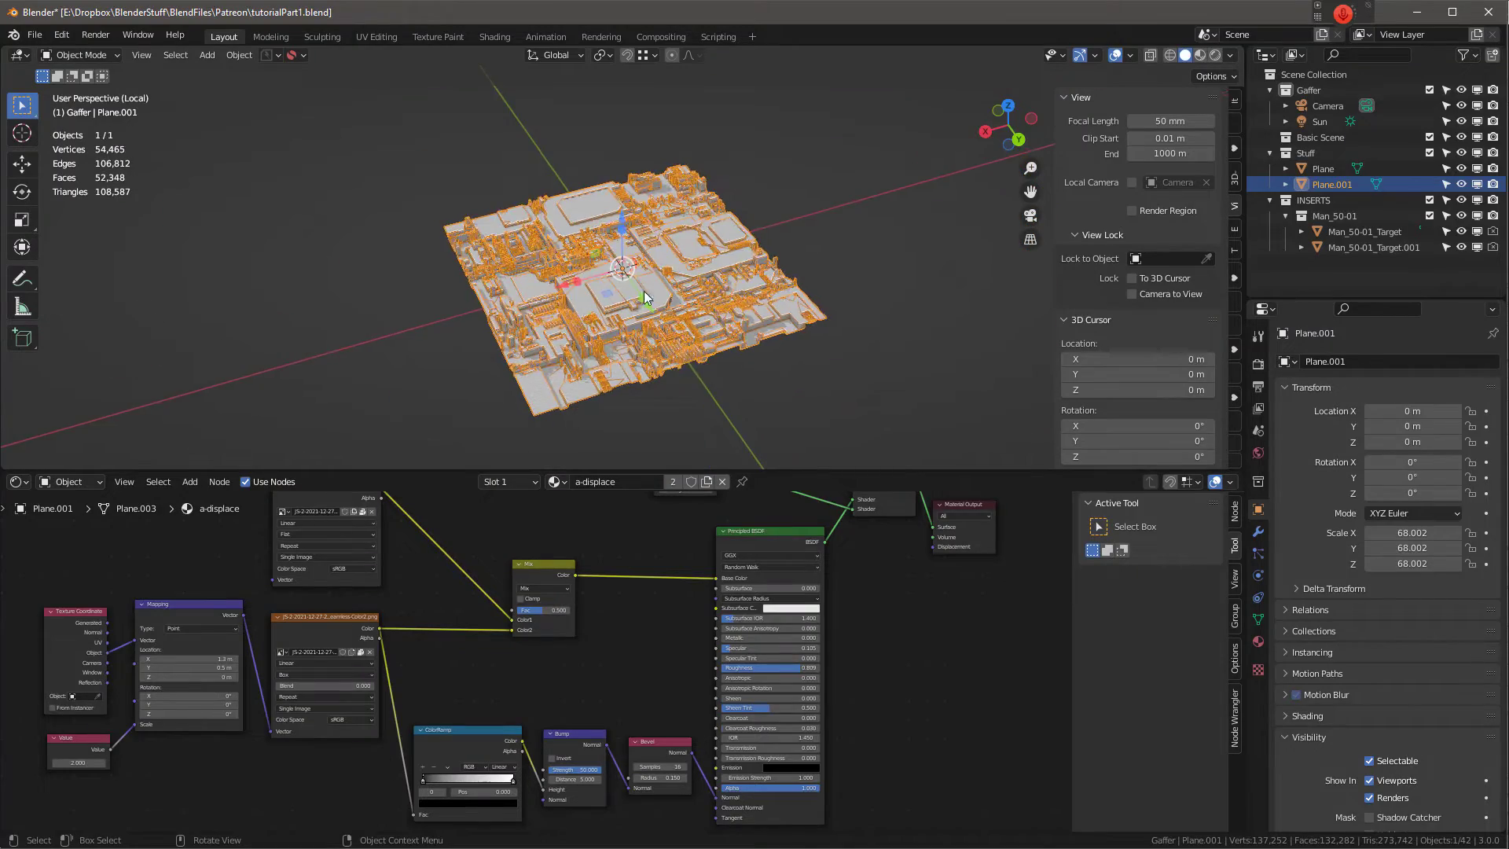
Step: Examine the isolated copy from several angles, deselected, looking at its flat tops and vertical walls
{"action": "scroll", "coordinate": [777, 305], "scroll_direction": "up", "scroll_amount": 3}
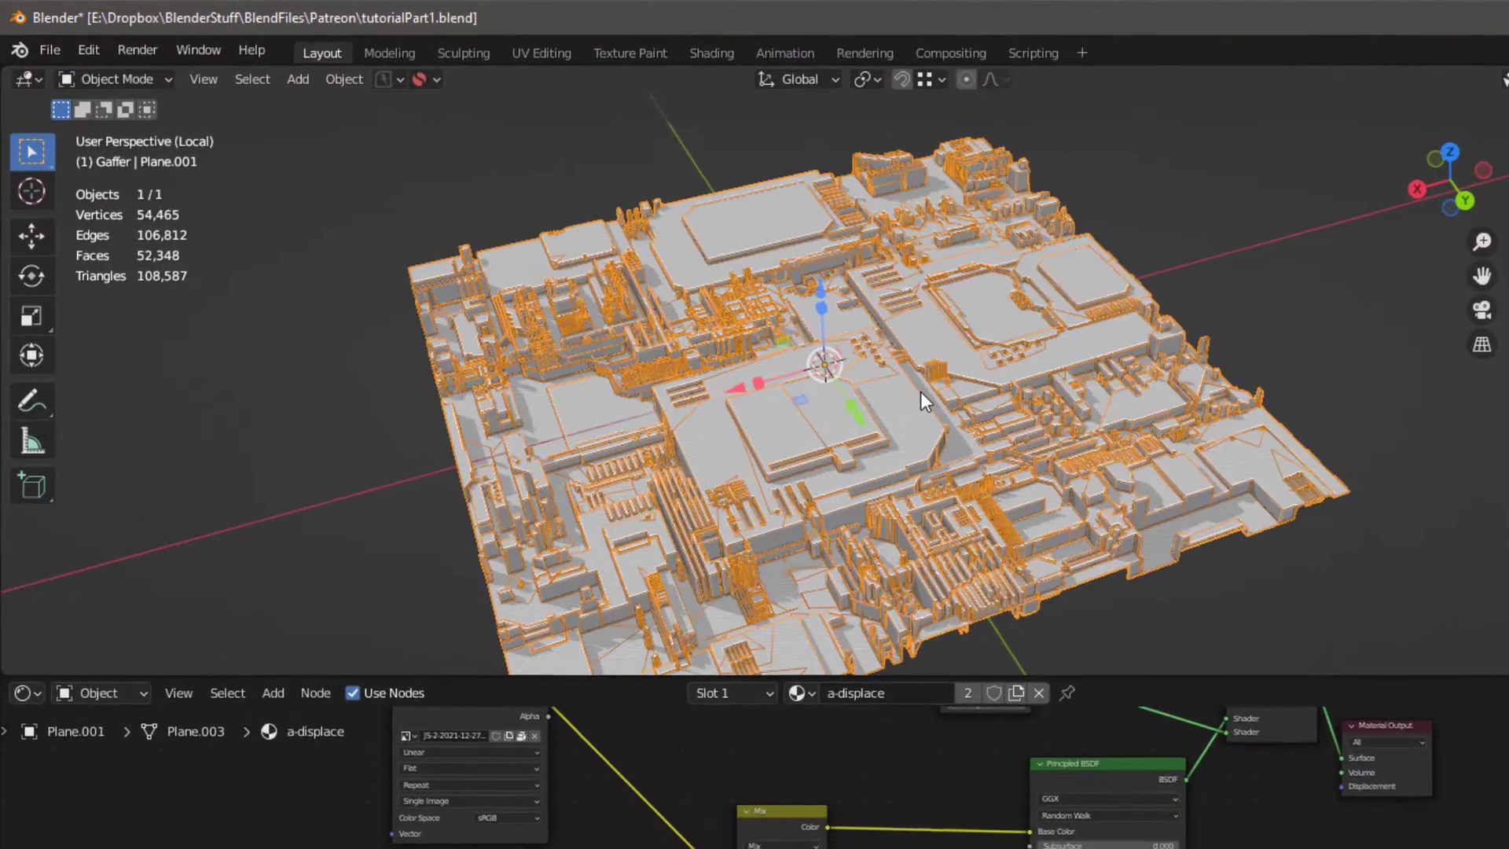
{"action": "middle_click_drag", "start_coordinate": [921, 392], "coordinate": [885, 435]}
{"action": "left_click", "coordinate": [910, 409], "text": "shift"}
{"action": "left_click", "coordinate": [910, 408]}
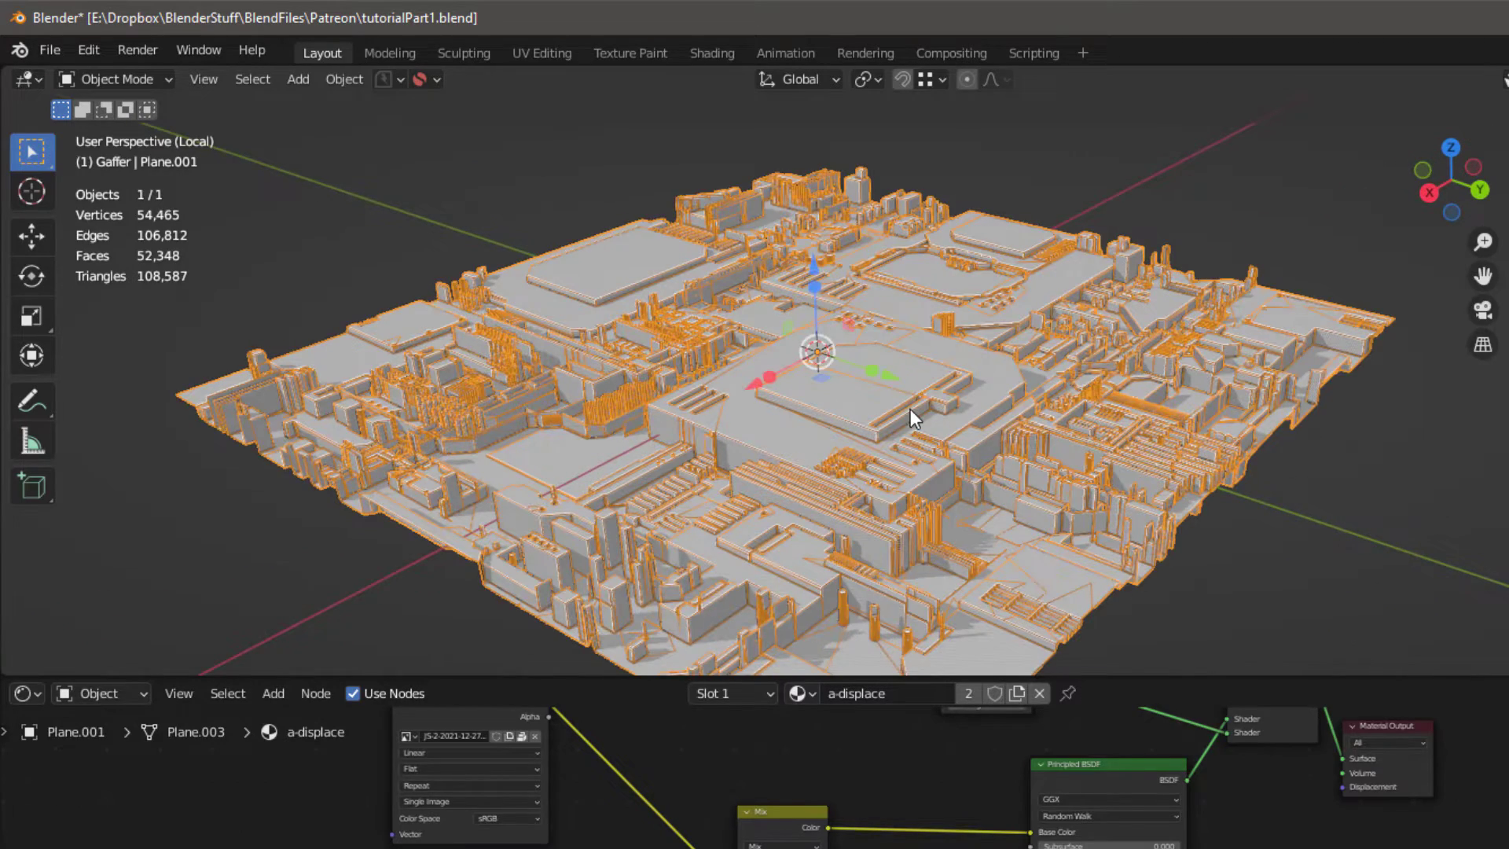
{"action": "scroll", "coordinate": [848, 421], "scroll_direction": "up", "scroll_amount": 2}
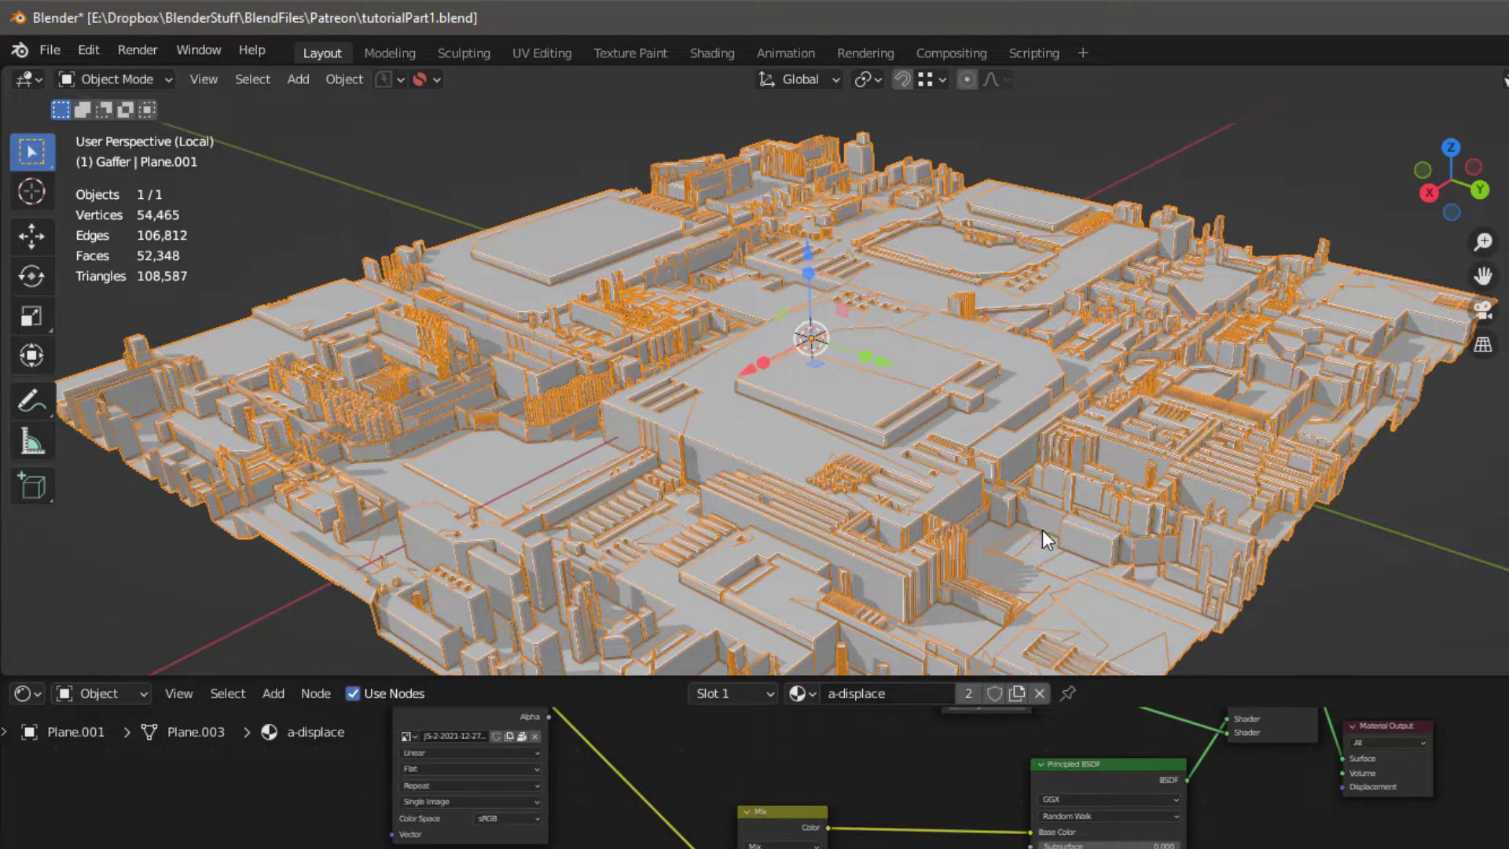
{"action": "middle_click_drag", "start_coordinate": [958, 503], "coordinate": [1006, 484]}
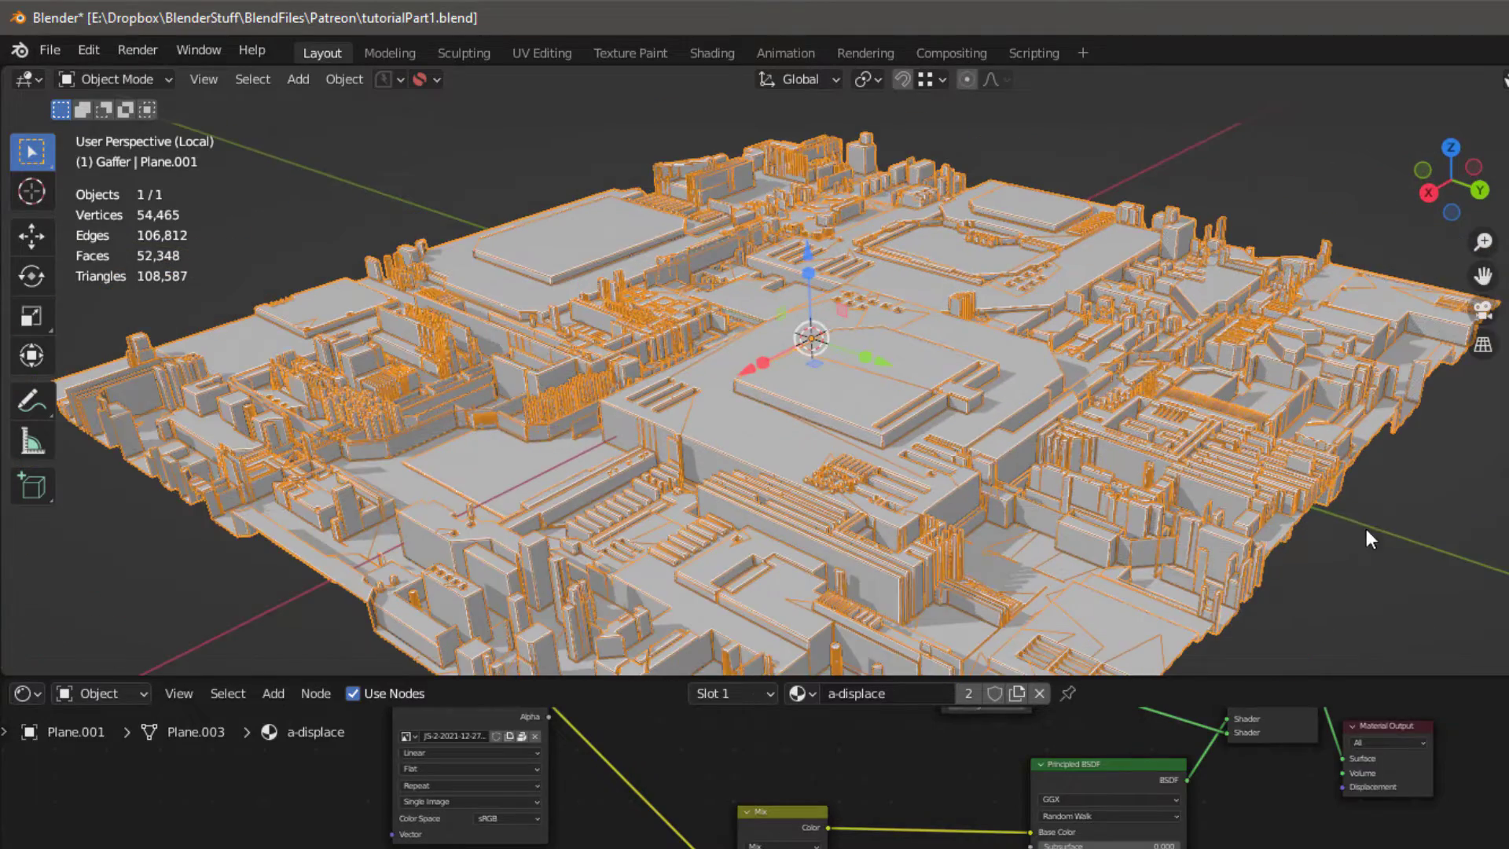
{"action": "left_click", "coordinate": [1341, 563]}
{"action": "middle_click_drag", "start_coordinate": [1340, 563], "coordinate": [888, 449]}
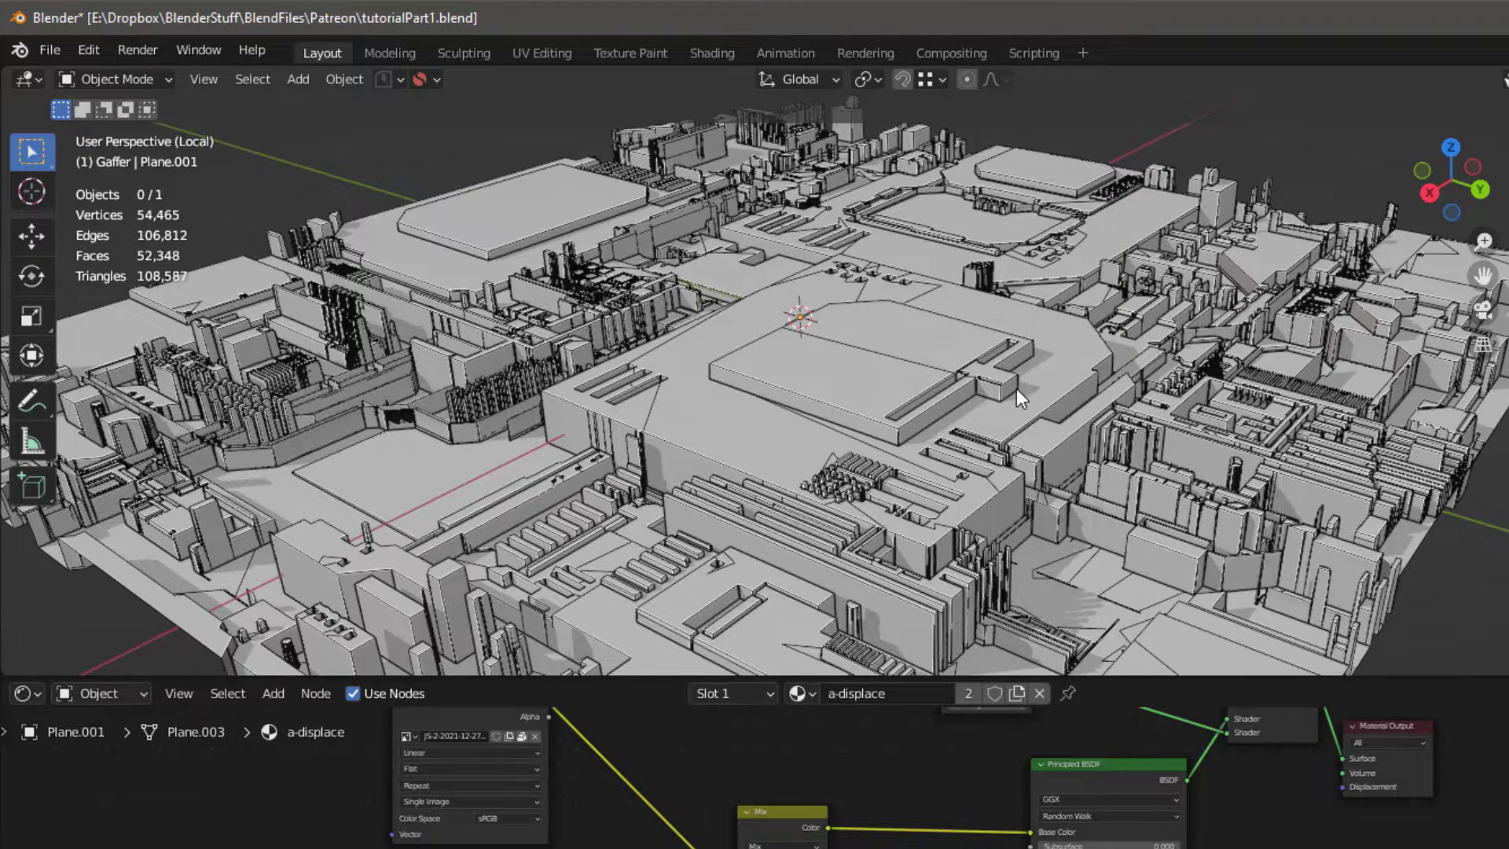
{"action": "scroll", "coordinate": [1029, 380], "scroll_direction": "up", "scroll_amount": 3}
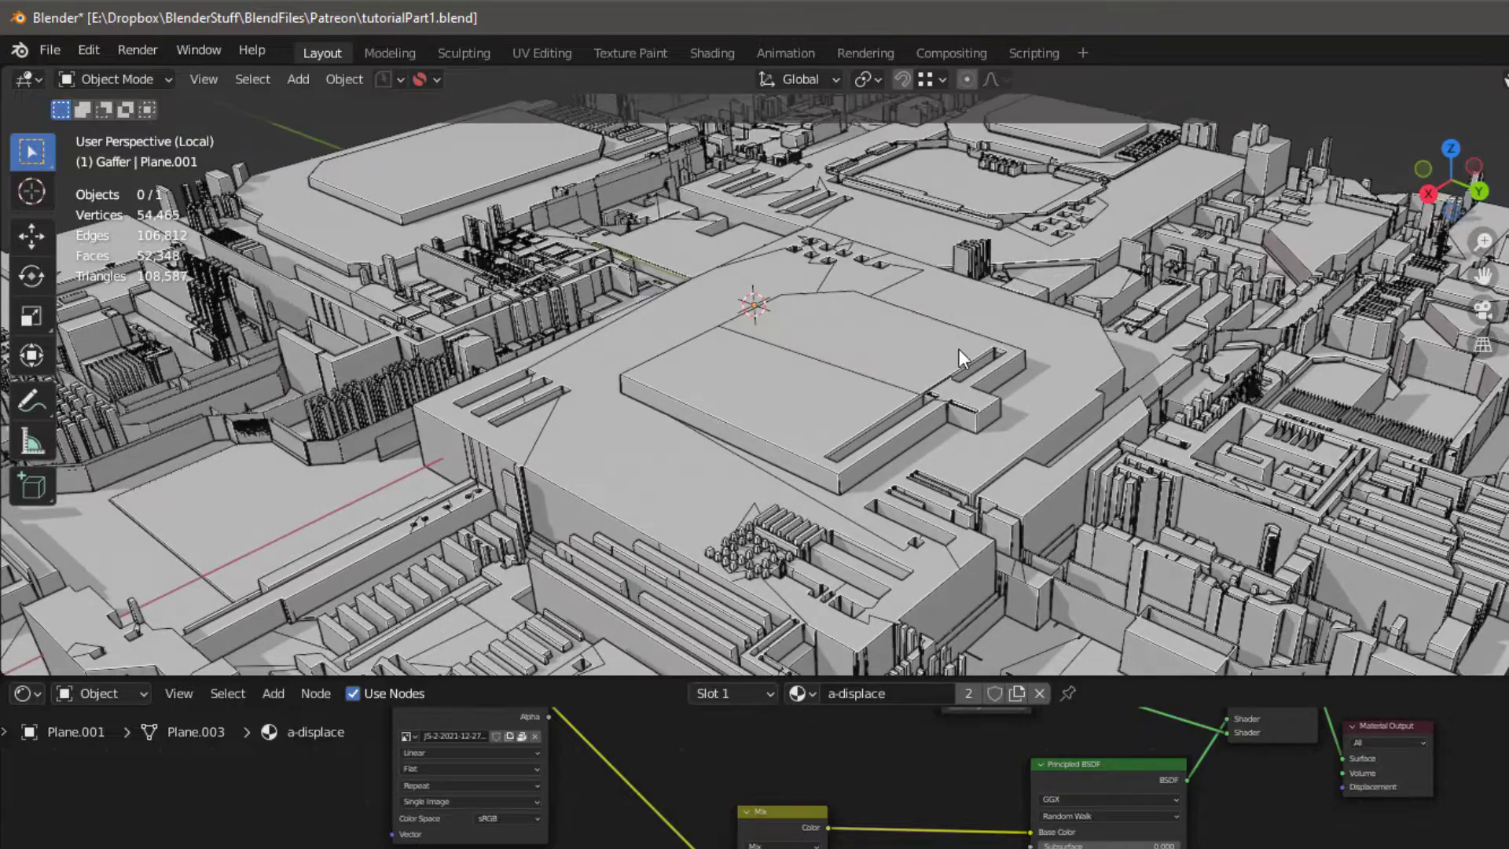
Step: In Edit Mode with face selection, select the top face of the central raised platform and all similar coplanar faces
{"action": "left_click", "coordinate": [959, 349]}
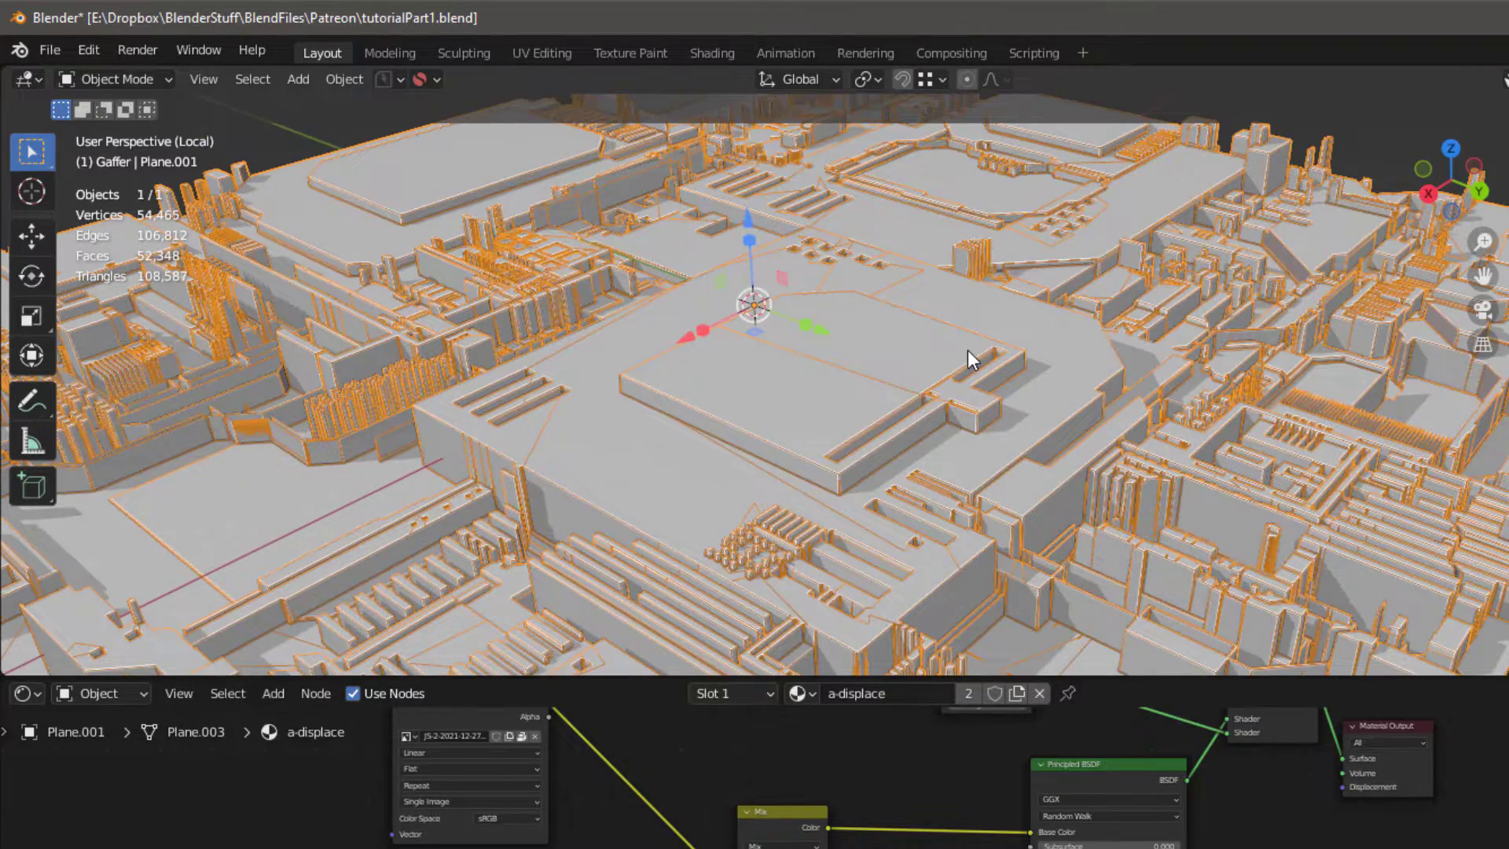
{"action": "key", "text": "Tab"}
{"action": "scroll", "coordinate": [973, 354], "scroll_direction": "down", "scroll_amount": 3}
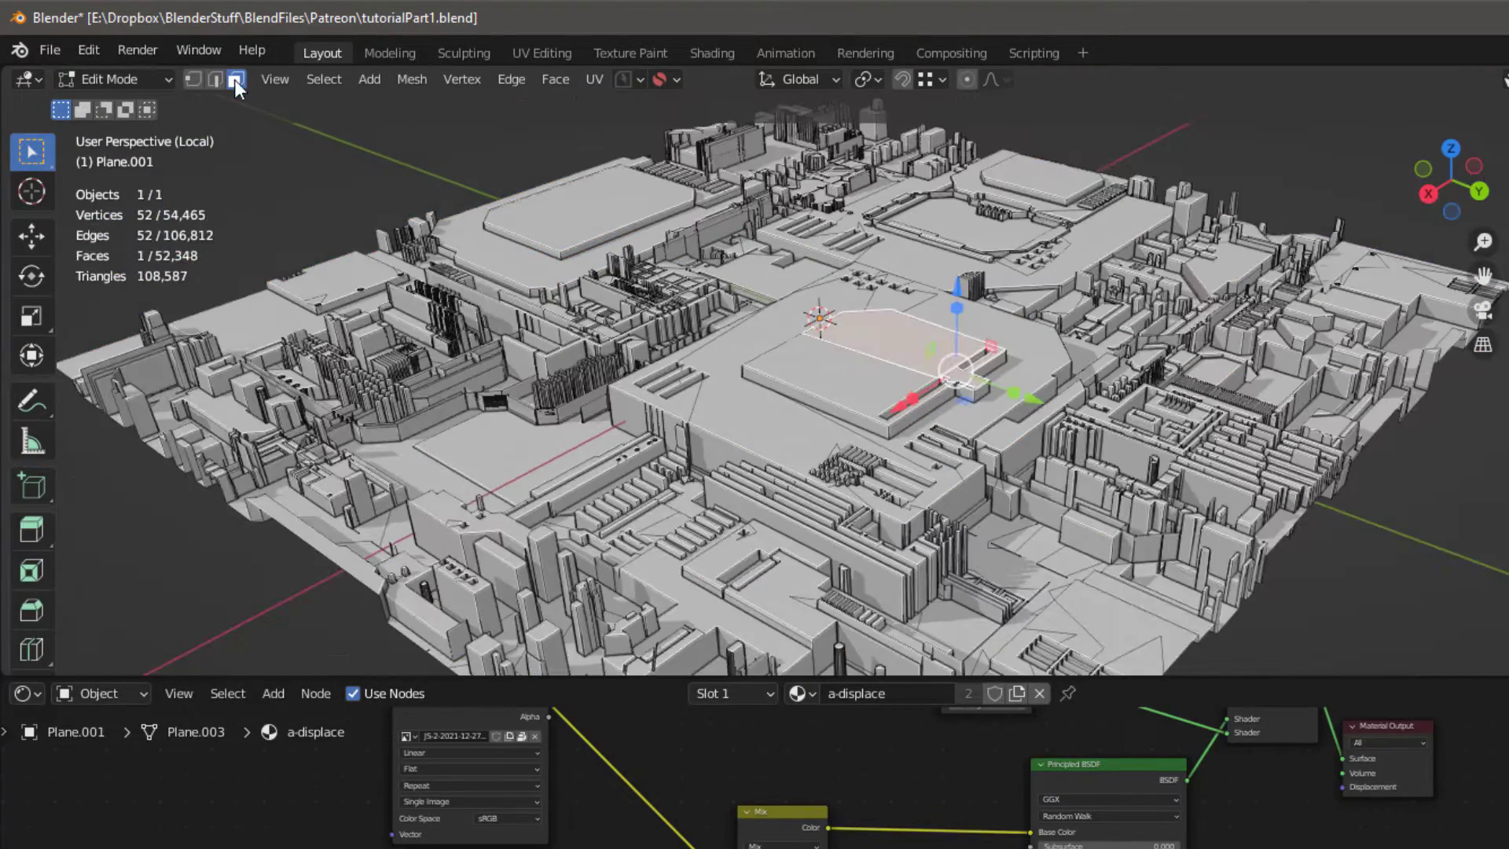
{"action": "left_click", "coordinate": [325, 80]}
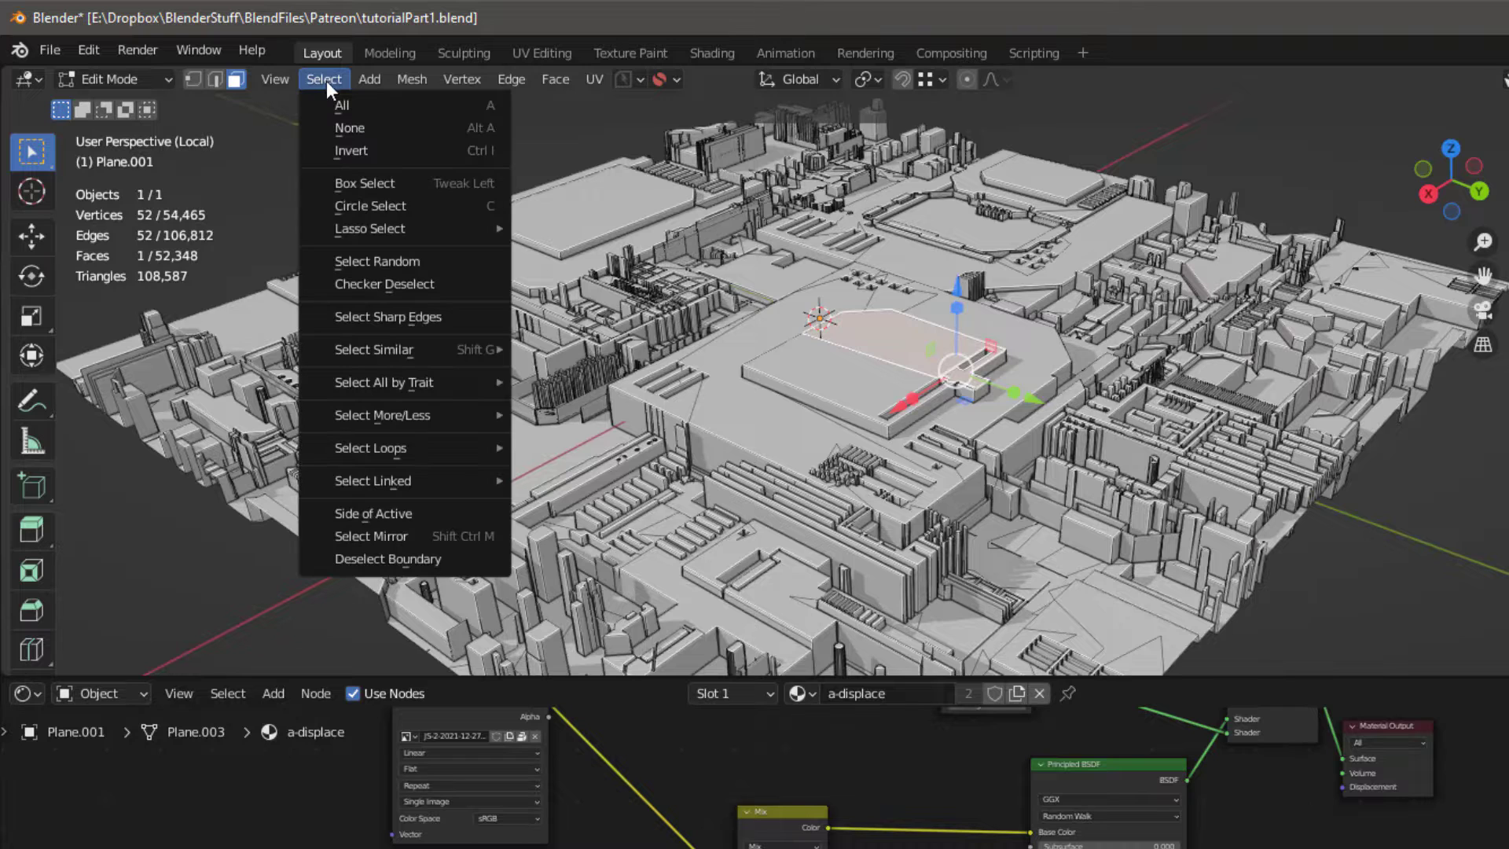
{"action": "mouse_move", "coordinate": [416, 347]}
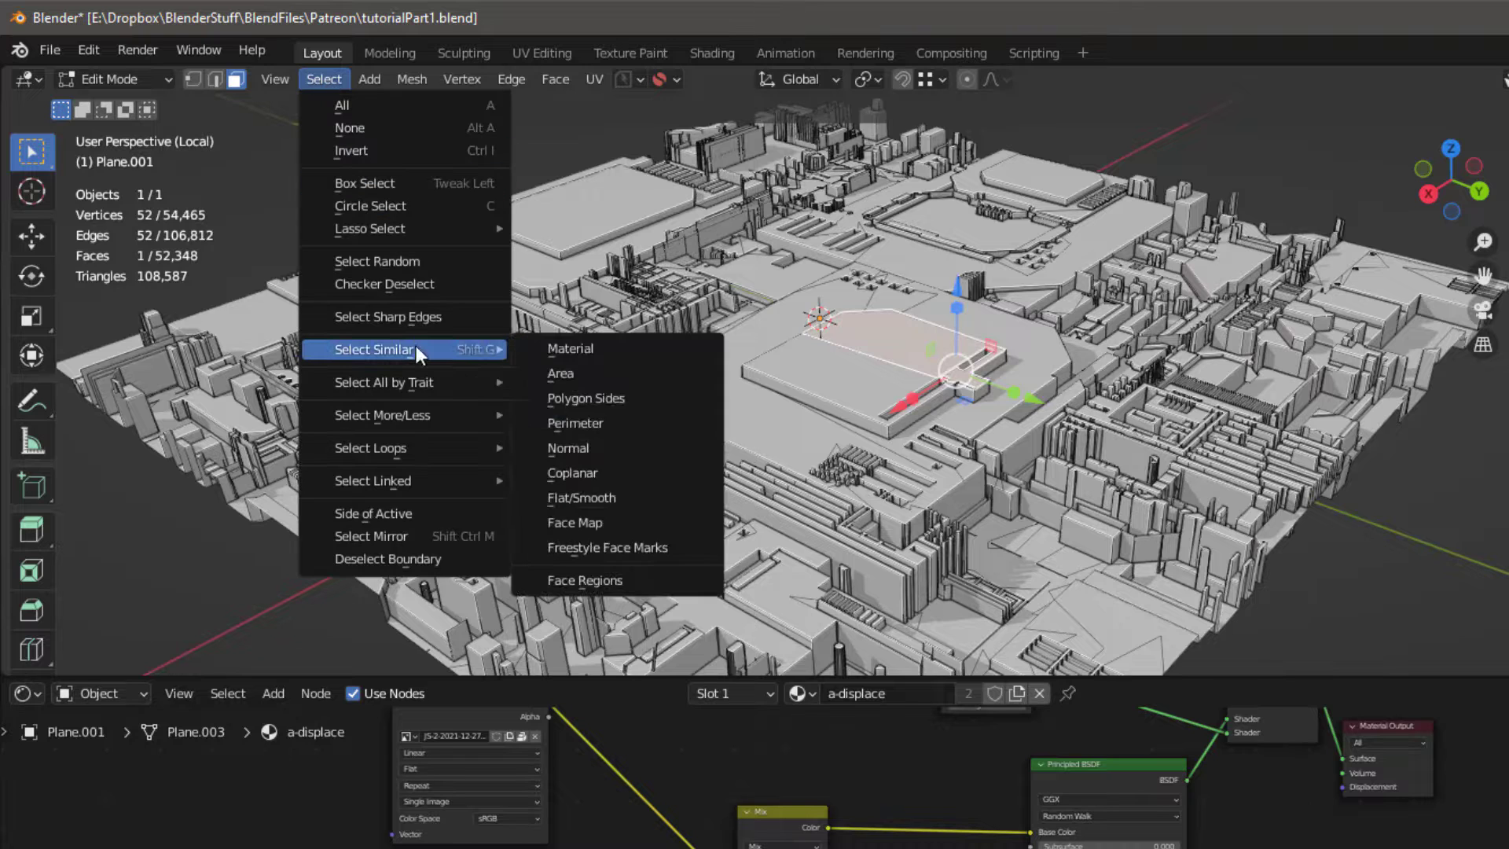
{"action": "left_click", "coordinate": [569, 472]}
{"action": "scroll", "coordinate": [911, 351], "scroll_direction": "up", "scroll_amount": 2}
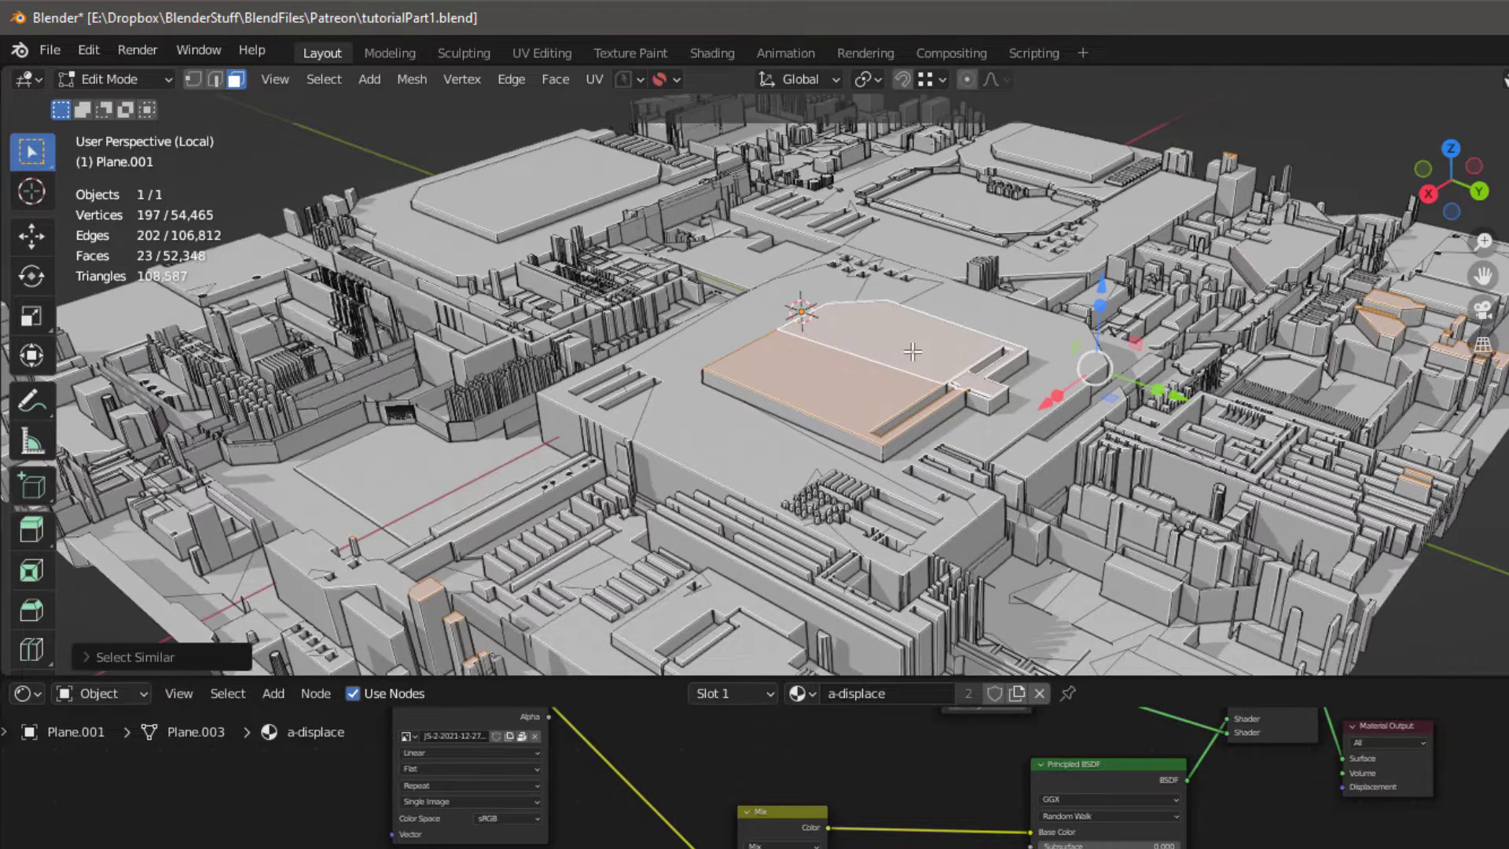
Step: Extend the selection with Coplanar faces at other heights, including the lower flat area and the ground near the front corner
{"action": "key", "text": "q"}
{"action": "left_click", "coordinate": [446, 141]}
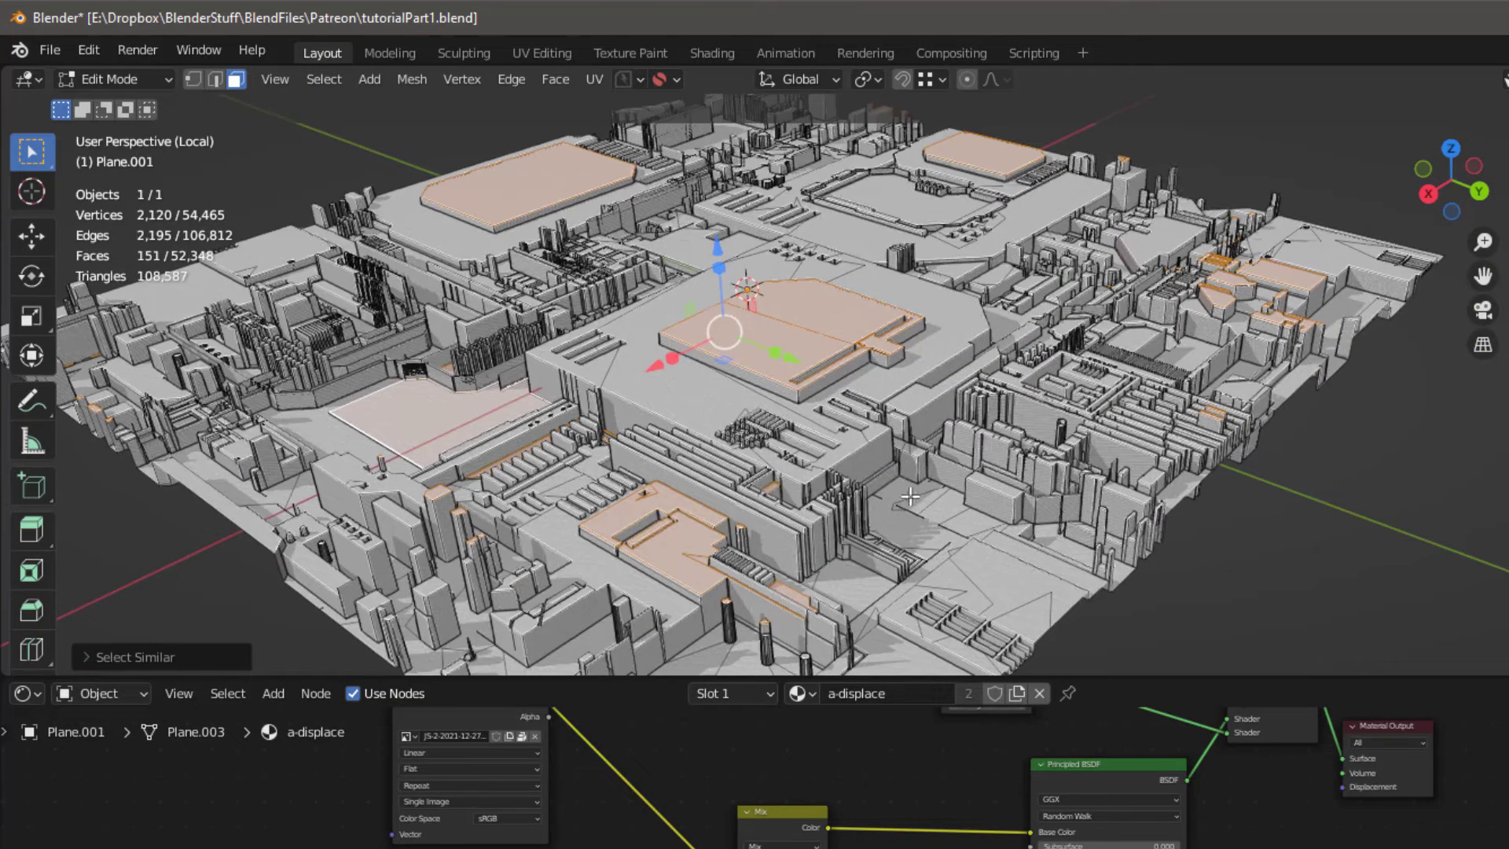
{"action": "scroll", "coordinate": [880, 465], "scroll_direction": "up", "scroll_amount": 2}
{"action": "left_click", "coordinate": [923, 530], "text": "shift"}
{"action": "key", "text": "q"}
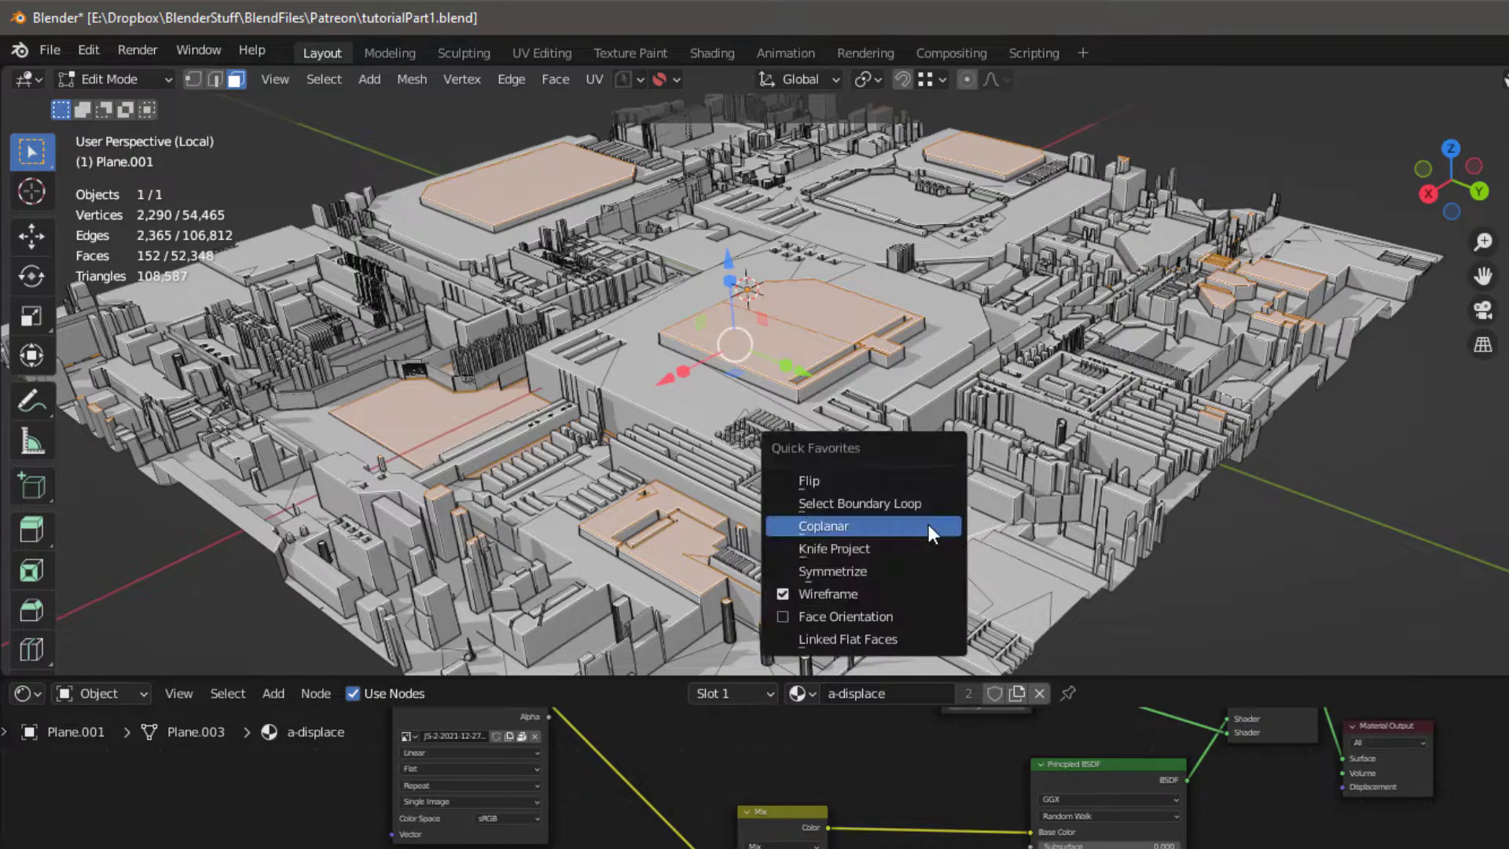
{"action": "left_click", "coordinate": [930, 533]}
{"action": "key", "text": "q"}
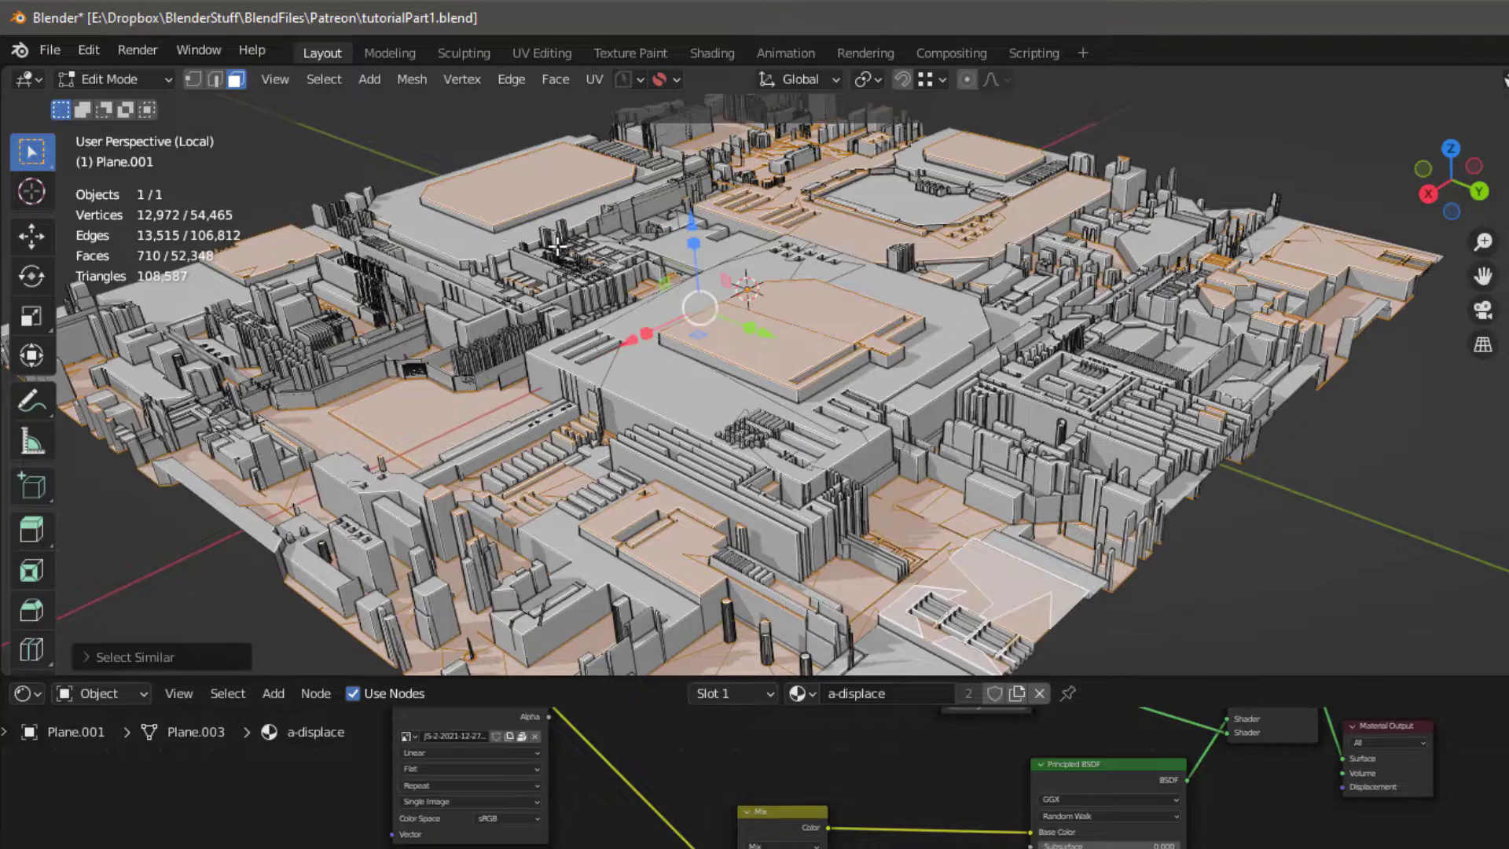
Step: Add the Coplanar faces of the rear platform, the far building roofs and the main central block to the selection
{"action": "left_click", "coordinate": [472, 230], "text": "shift"}
{"action": "key", "text": "q"}
{"action": "left_click", "coordinate": [471, 230]}
{"action": "left_click", "coordinate": [1148, 240], "text": "shift"}
{"action": "key", "text": "q"}
{"action": "left_click", "coordinate": [1186, 241]}
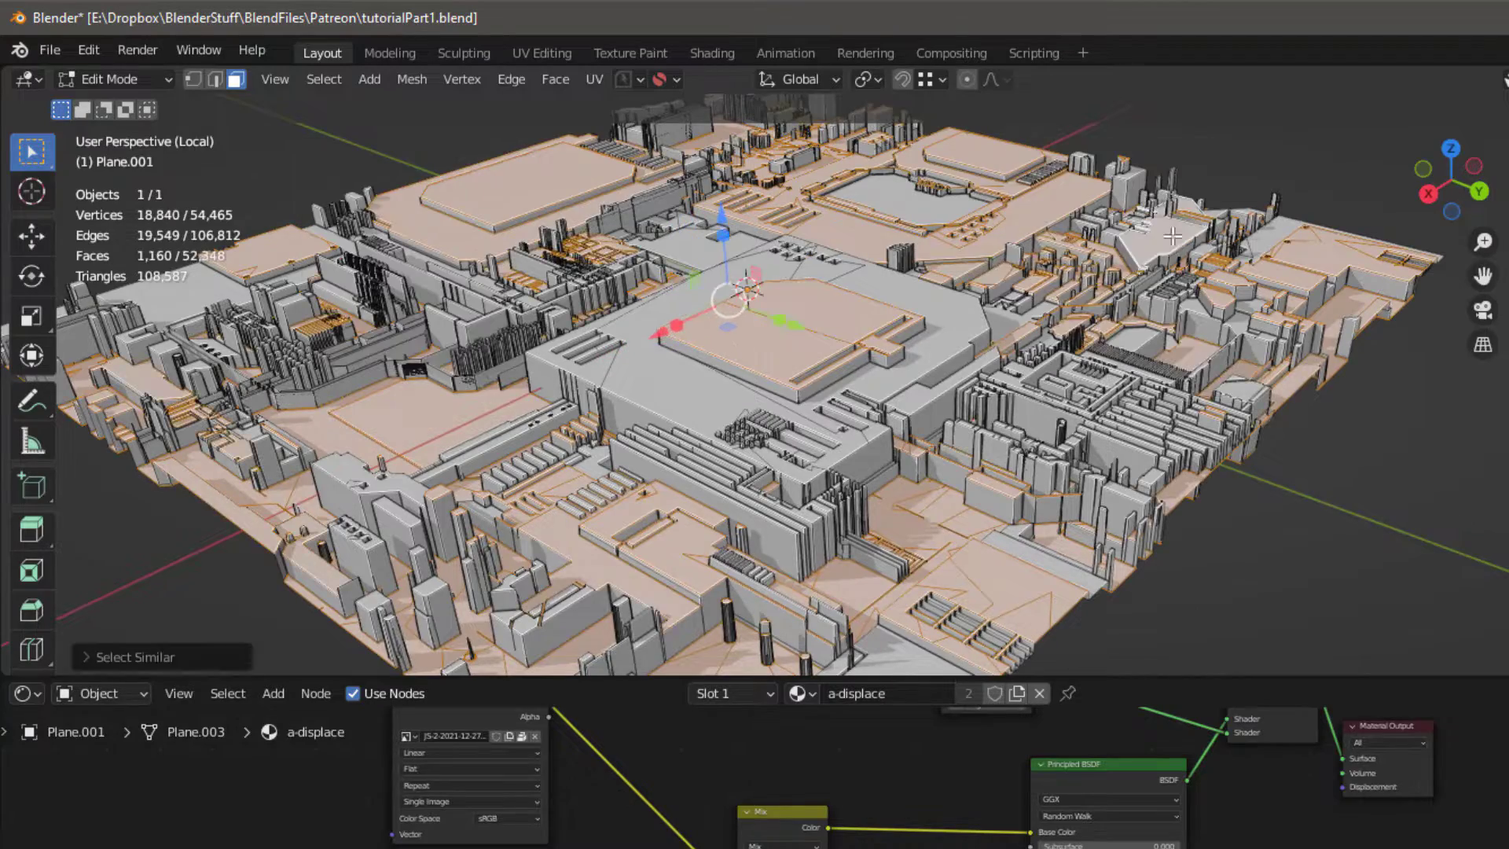
{"action": "left_click", "coordinate": [668, 394], "text": "shift"}
{"action": "key", "text": "q"}
{"action": "left_click", "coordinate": [668, 394]}
{"action": "scroll", "coordinate": [786, 393], "scroll_direction": "up", "scroll_amount": 3}
{"action": "scroll", "coordinate": [786, 393], "scroll_direction": "down", "scroll_amount": 3}
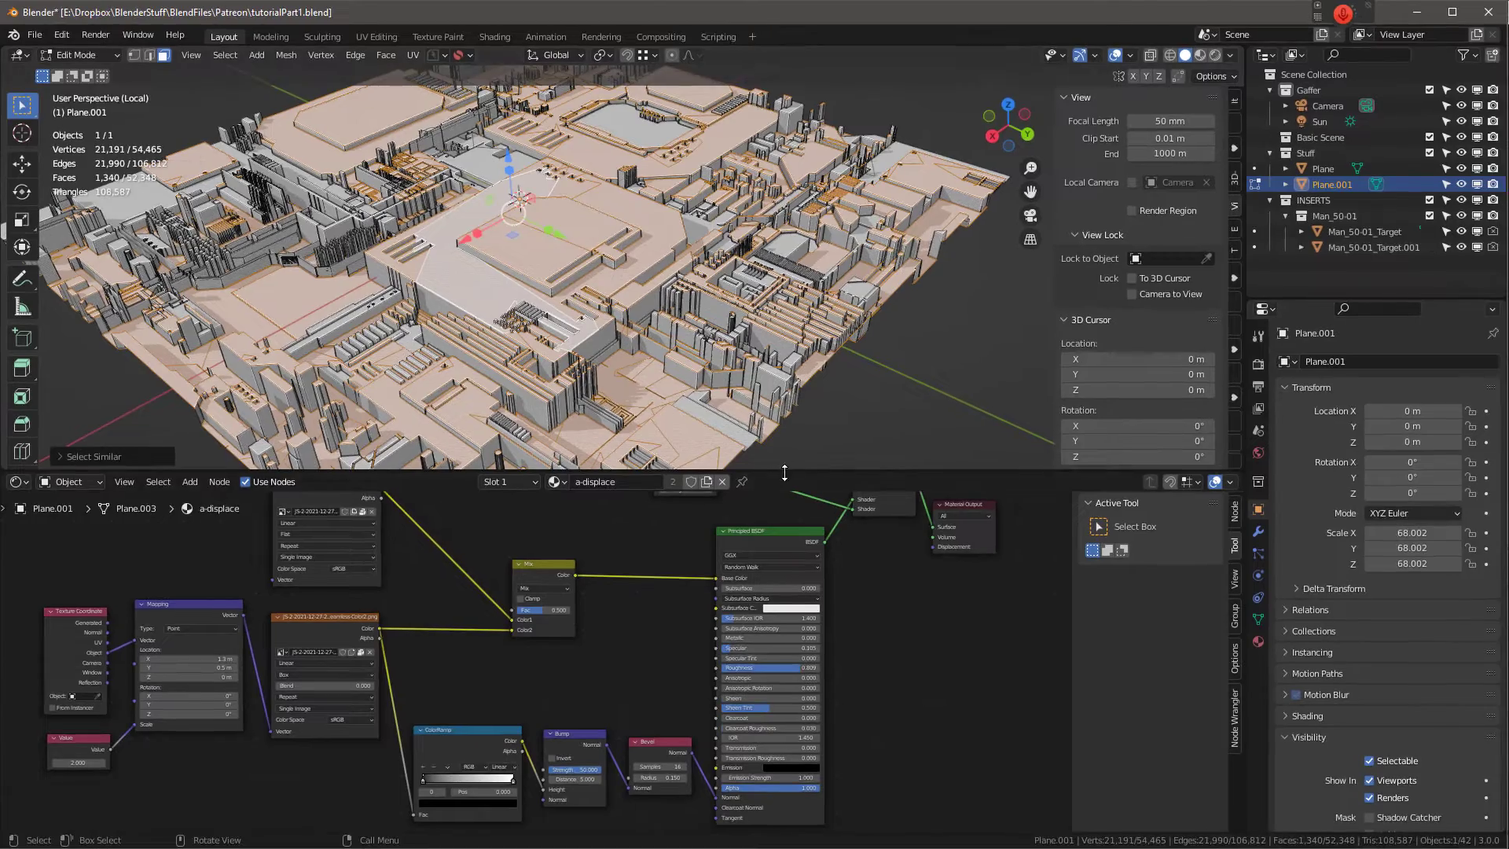
Step: Enlarge the 3D viewport over the node editor and add the front corner slab with its coplanar faces to the selection
{"action": "left_click_drag", "start_coordinate": [784, 472], "coordinate": [784, 795]}
{"action": "scroll", "coordinate": [548, 426], "scroll_direction": "down", "scroll_amount": 2}
{"action": "scroll", "coordinate": [548, 425], "scroll_direction": "up", "scroll_amount": 2}
{"action": "scroll", "coordinate": [548, 425], "scroll_direction": "down", "scroll_amount": 3}
{"action": "middle_click_drag", "start_coordinate": [548, 425], "coordinate": [742, 416]}
{"action": "left_click", "coordinate": [817, 544], "text": "shift"}
{"action": "key", "text": "shift+g"}
{"action": "left_click", "coordinate": [809, 529]}
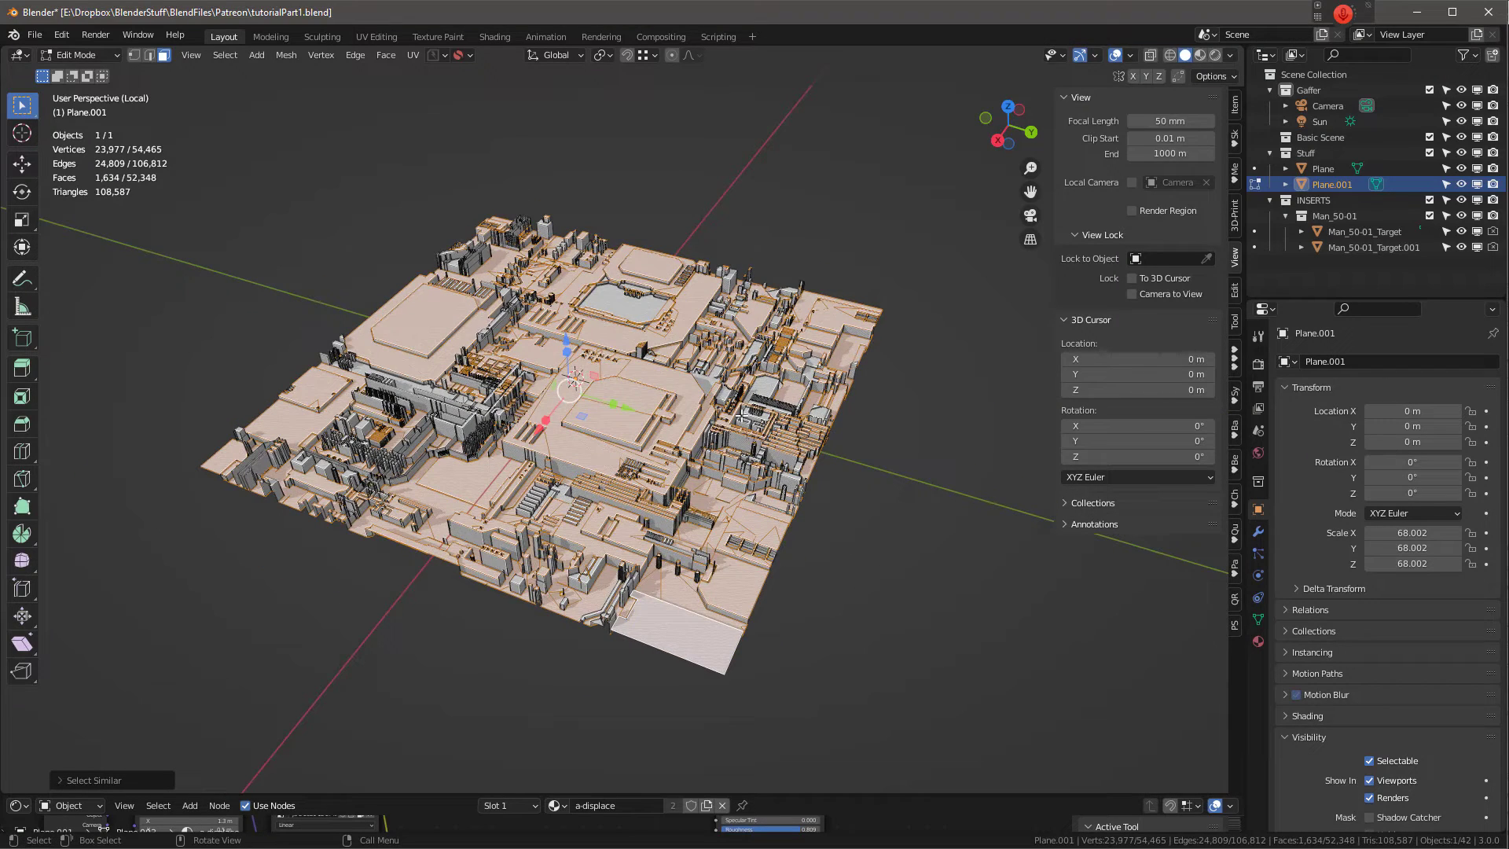
Step: Delete the selected horizontal faces, leaving the vertical walls of the copy
{"action": "key", "text": "x"}
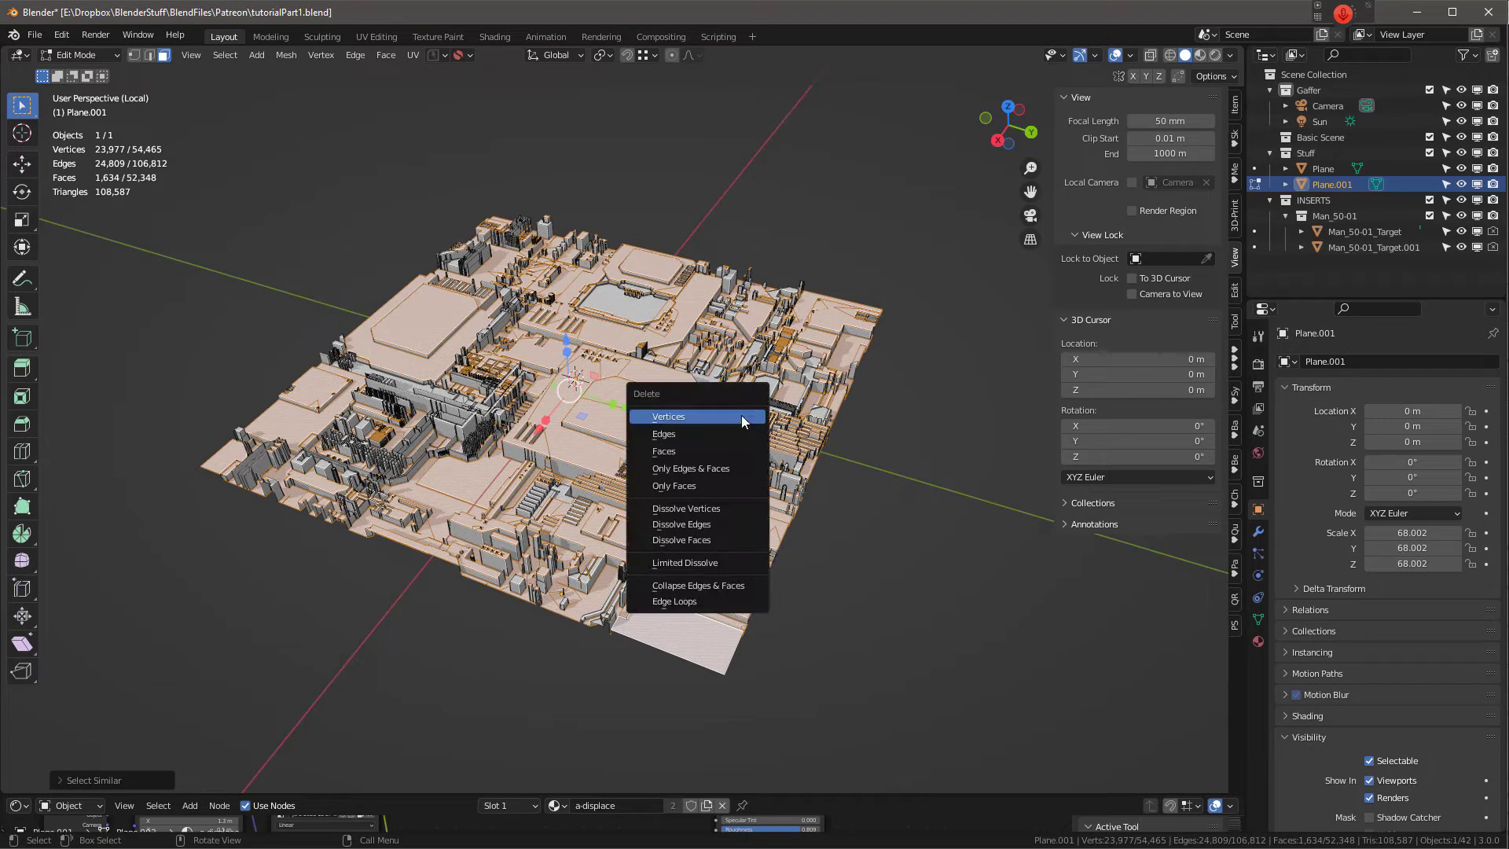
{"action": "left_click", "coordinate": [683, 450]}
{"action": "middle_click_drag", "start_coordinate": [683, 450], "coordinate": [736, 489]}
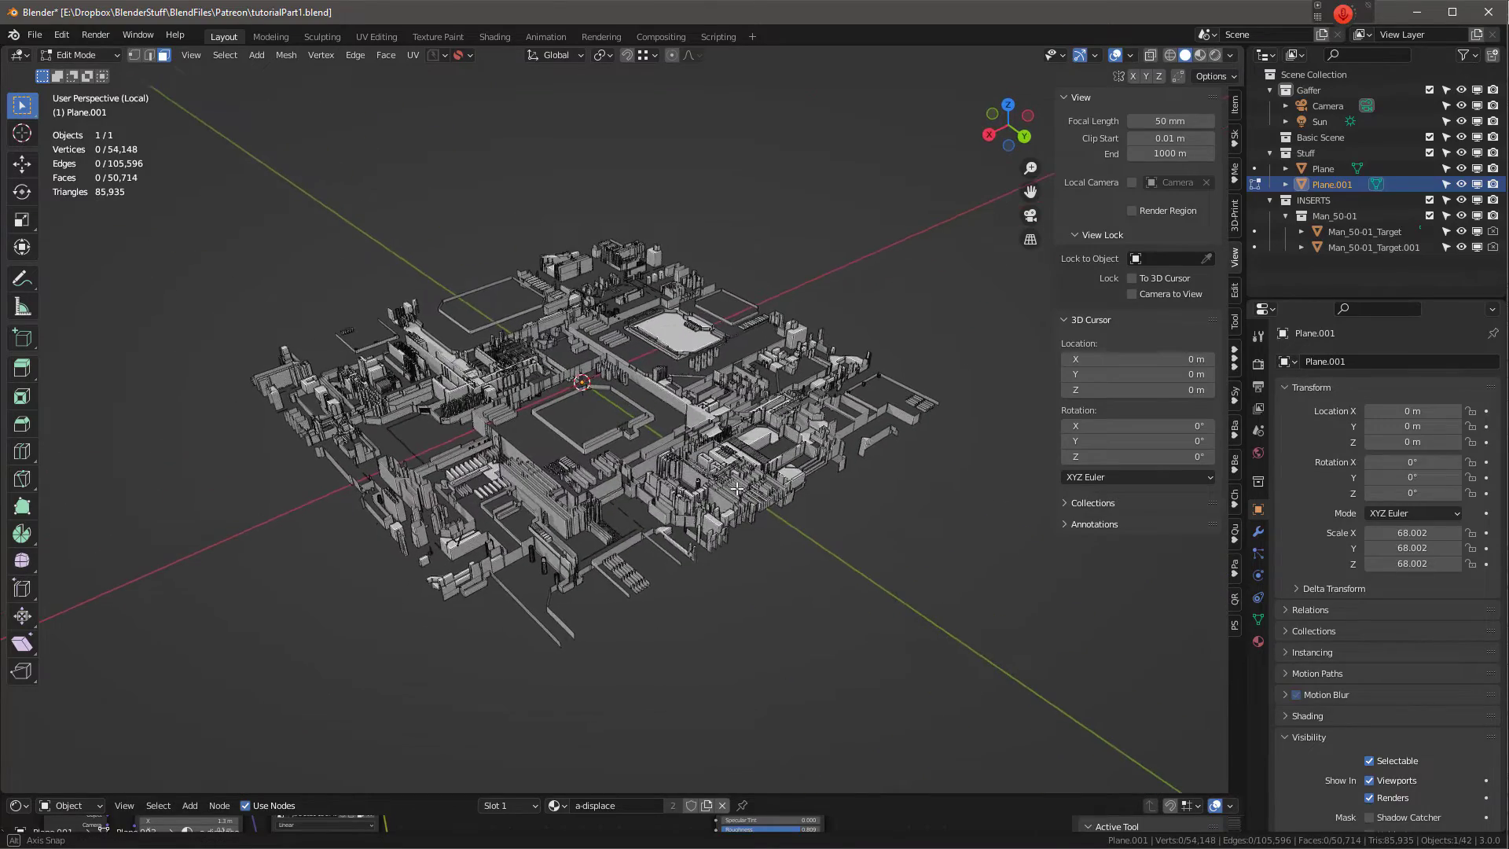
{"action": "scroll", "coordinate": [632, 500], "scroll_direction": "up", "scroll_amount": 2}
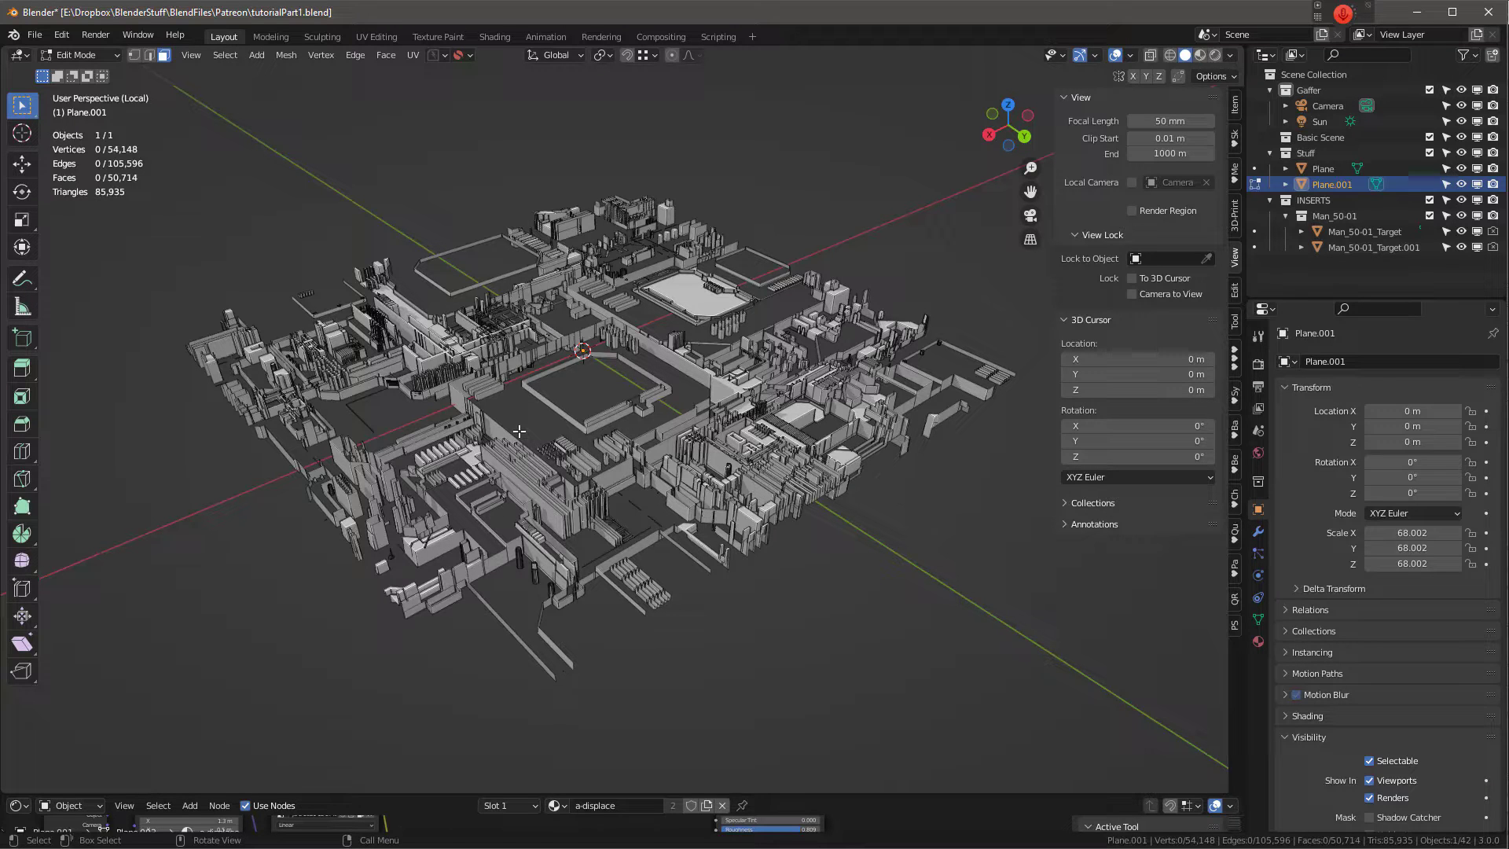
Step: From the camera view, with vertex selection and X-ray on, delete the copy's vertices lying above the camera frame
{"action": "key", "text": "KP_0"}
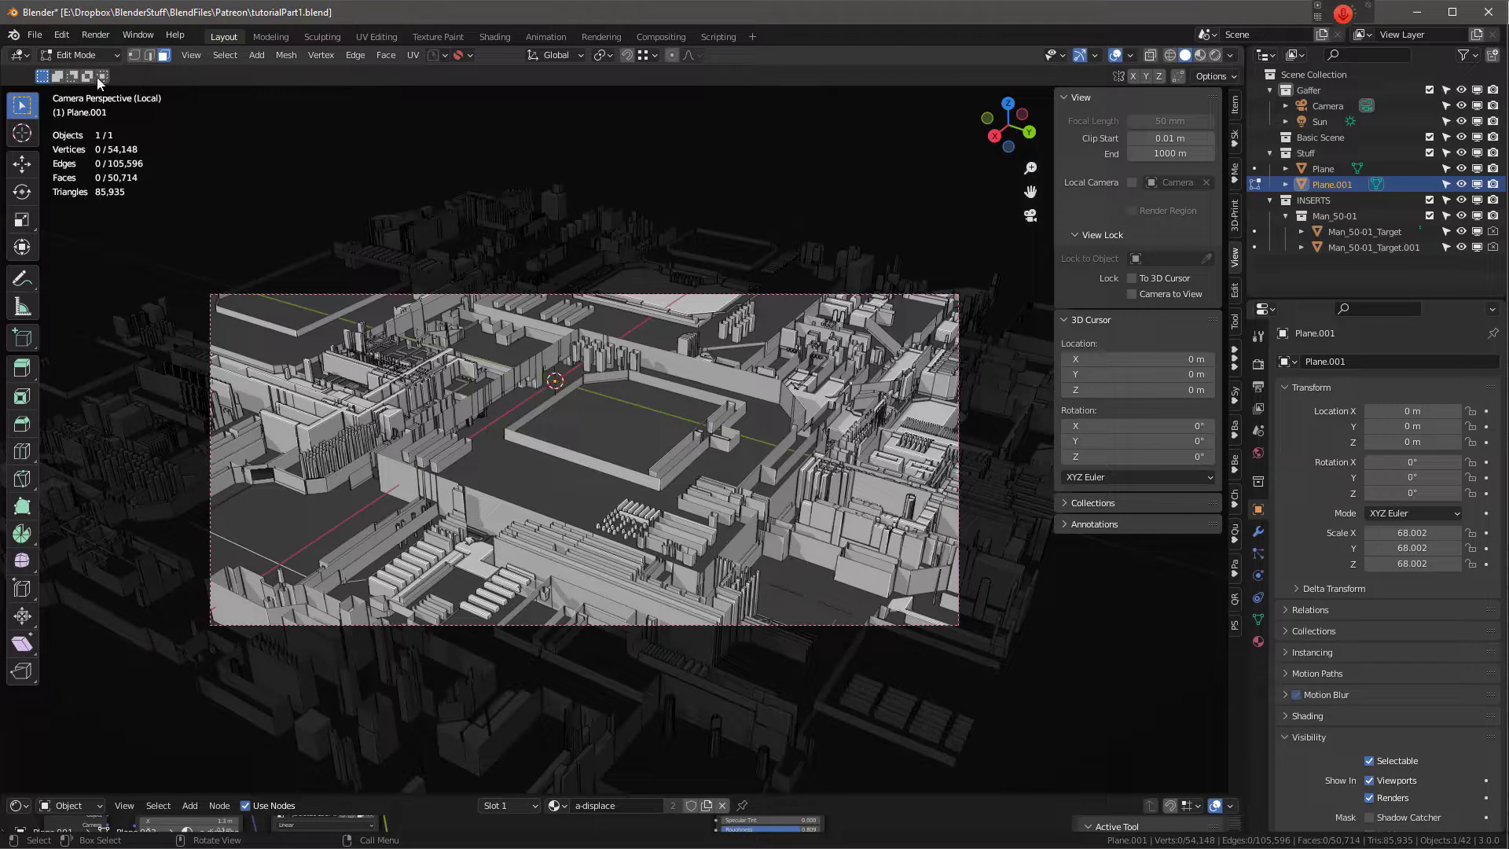
{"action": "left_click", "coordinate": [133, 55]}
{"action": "key", "text": "alt+z"}
{"action": "scroll", "coordinate": [621, 267], "scroll_direction": "down", "scroll_amount": 2}
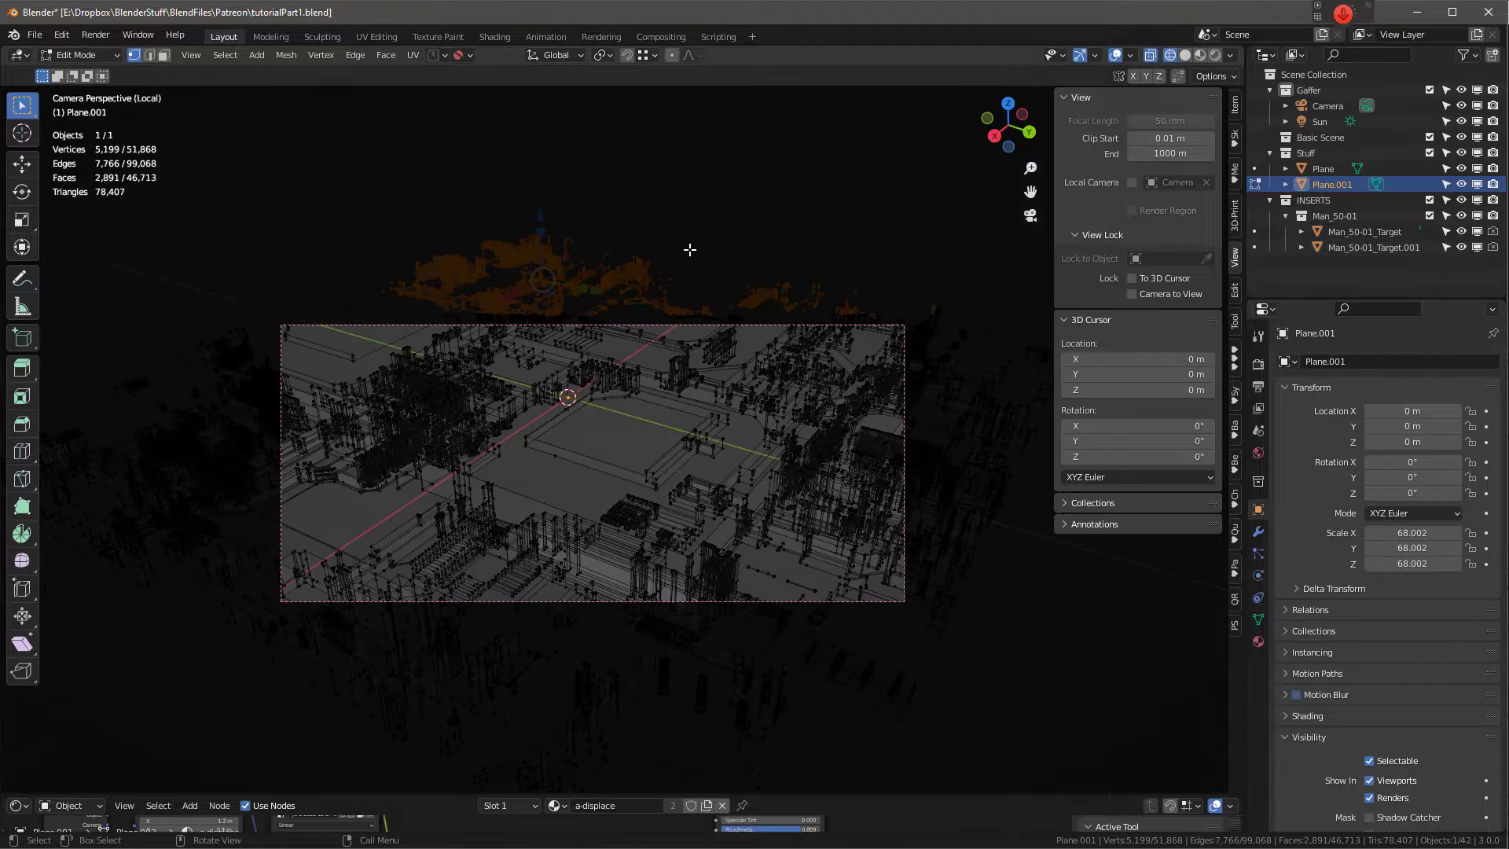
{"action": "key", "text": "alt+z"}
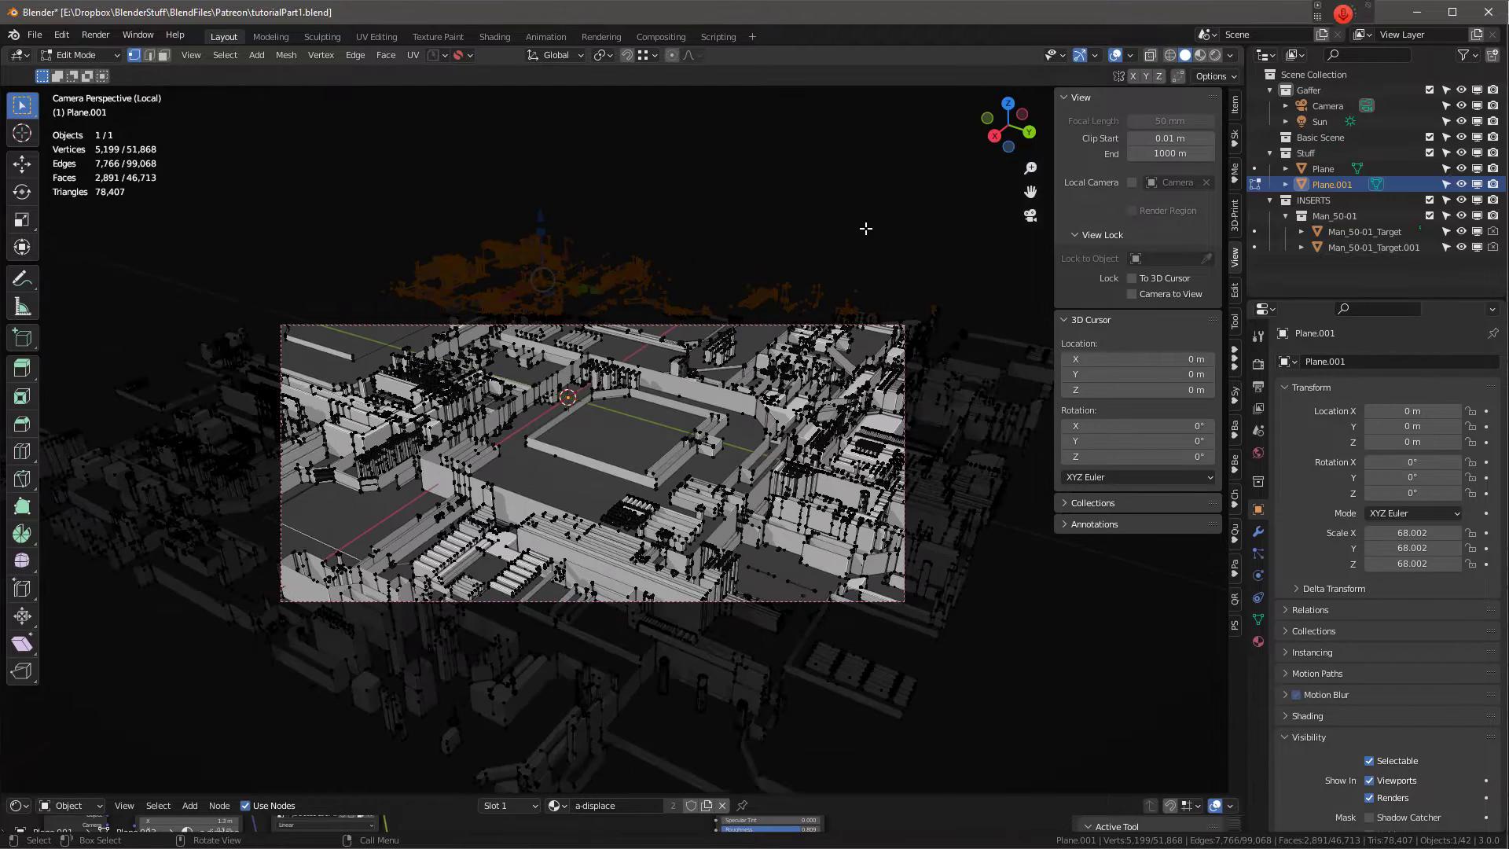
{"action": "left_click", "coordinate": [1148, 55]}
{"action": "left_click_drag", "start_coordinate": [270, 186], "coordinate": [926, 315], "text": "ctrl"}
{"action": "key", "text": "x"}
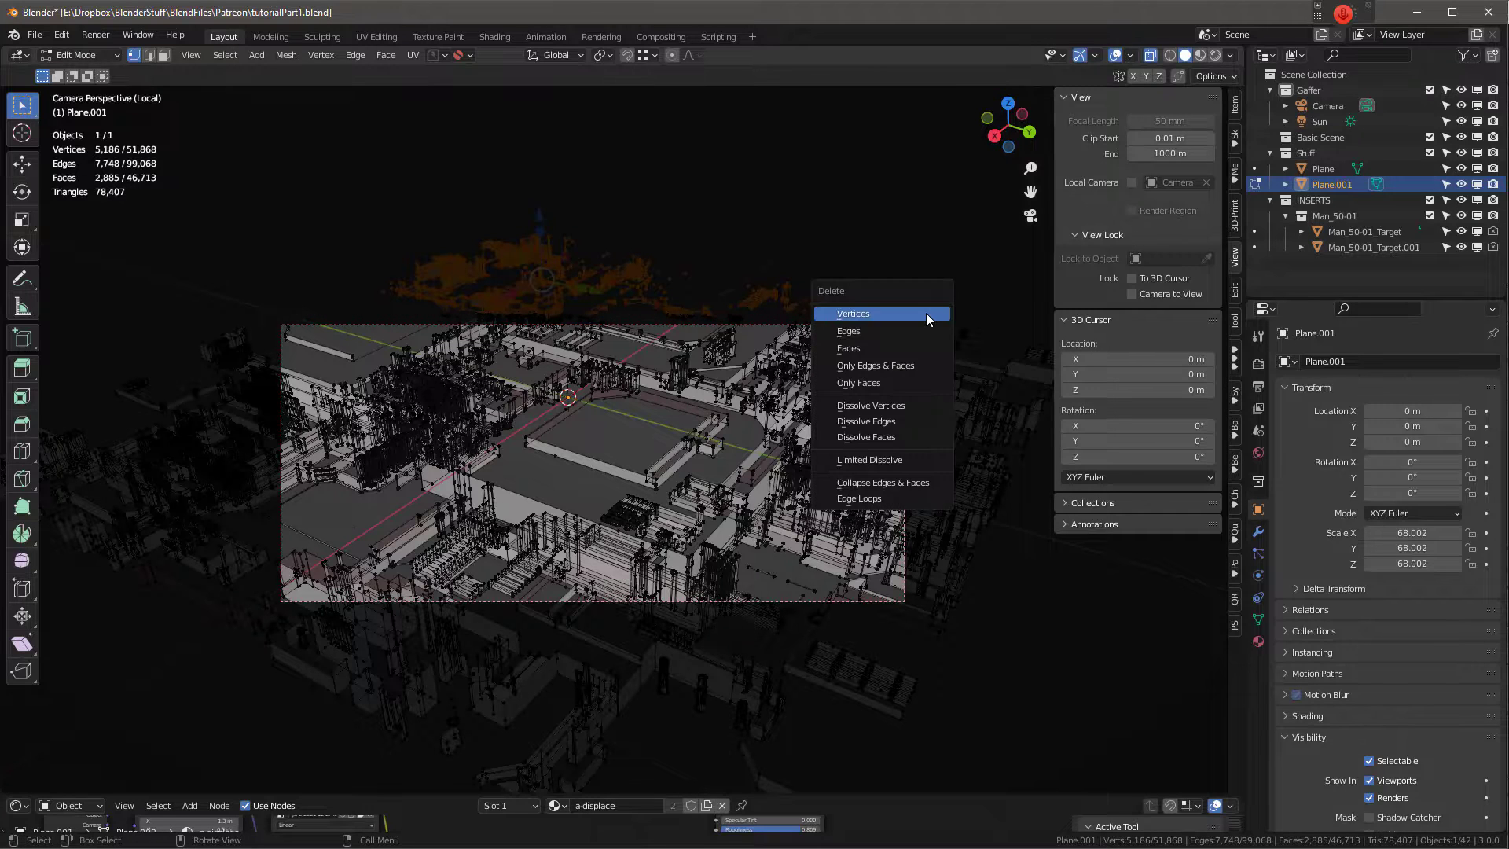
{"action": "left_click", "coordinate": [928, 313]}
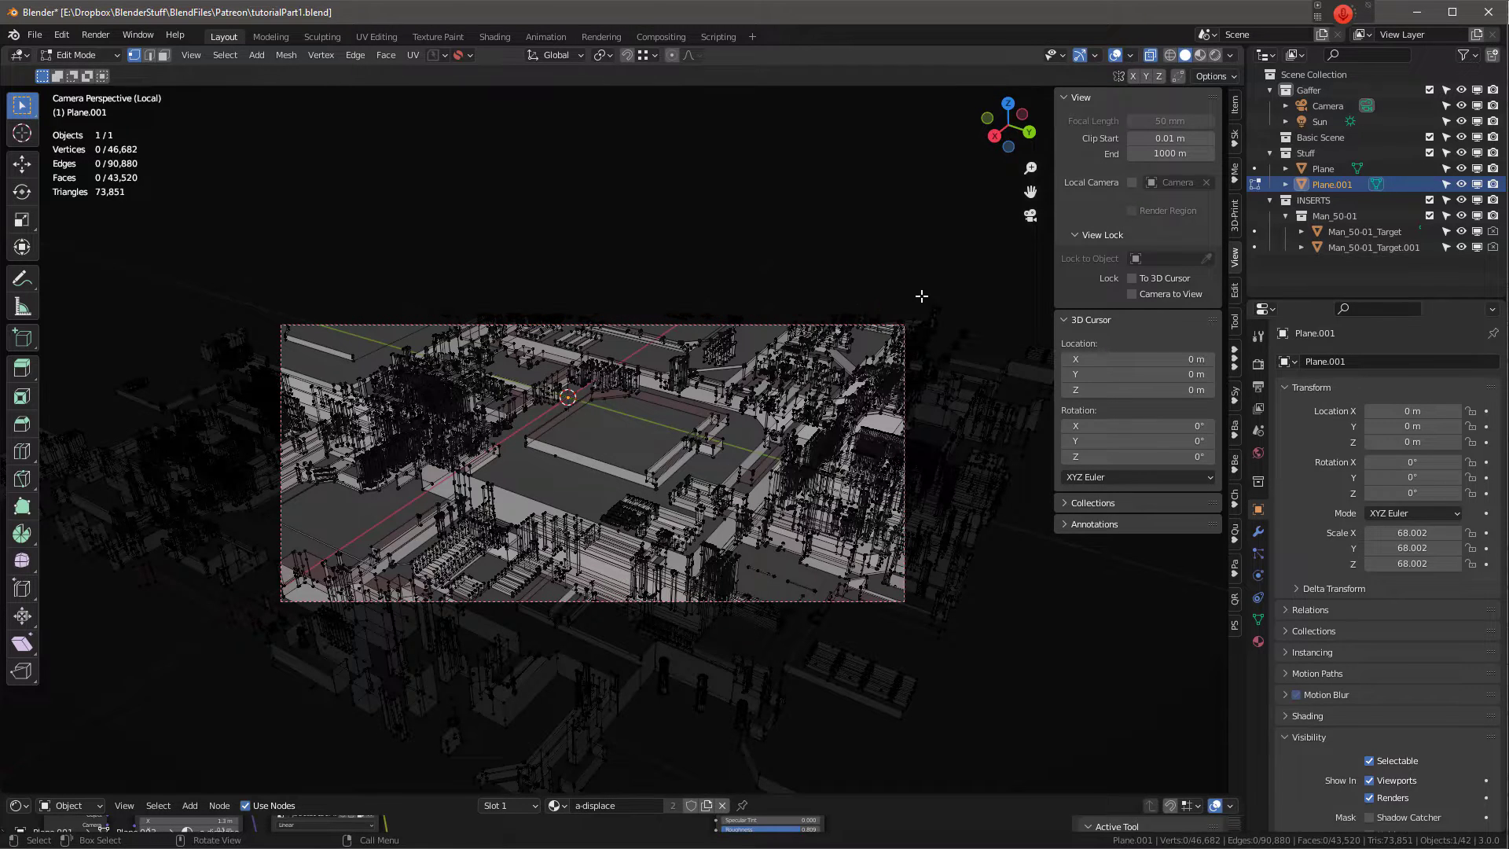
Step: Delete the vertices beyond the right side of the camera frame and those below it
{"action": "left_click_drag", "start_coordinate": [921, 296], "coordinate": [1188, 748]}
{"action": "key", "text": "x"}
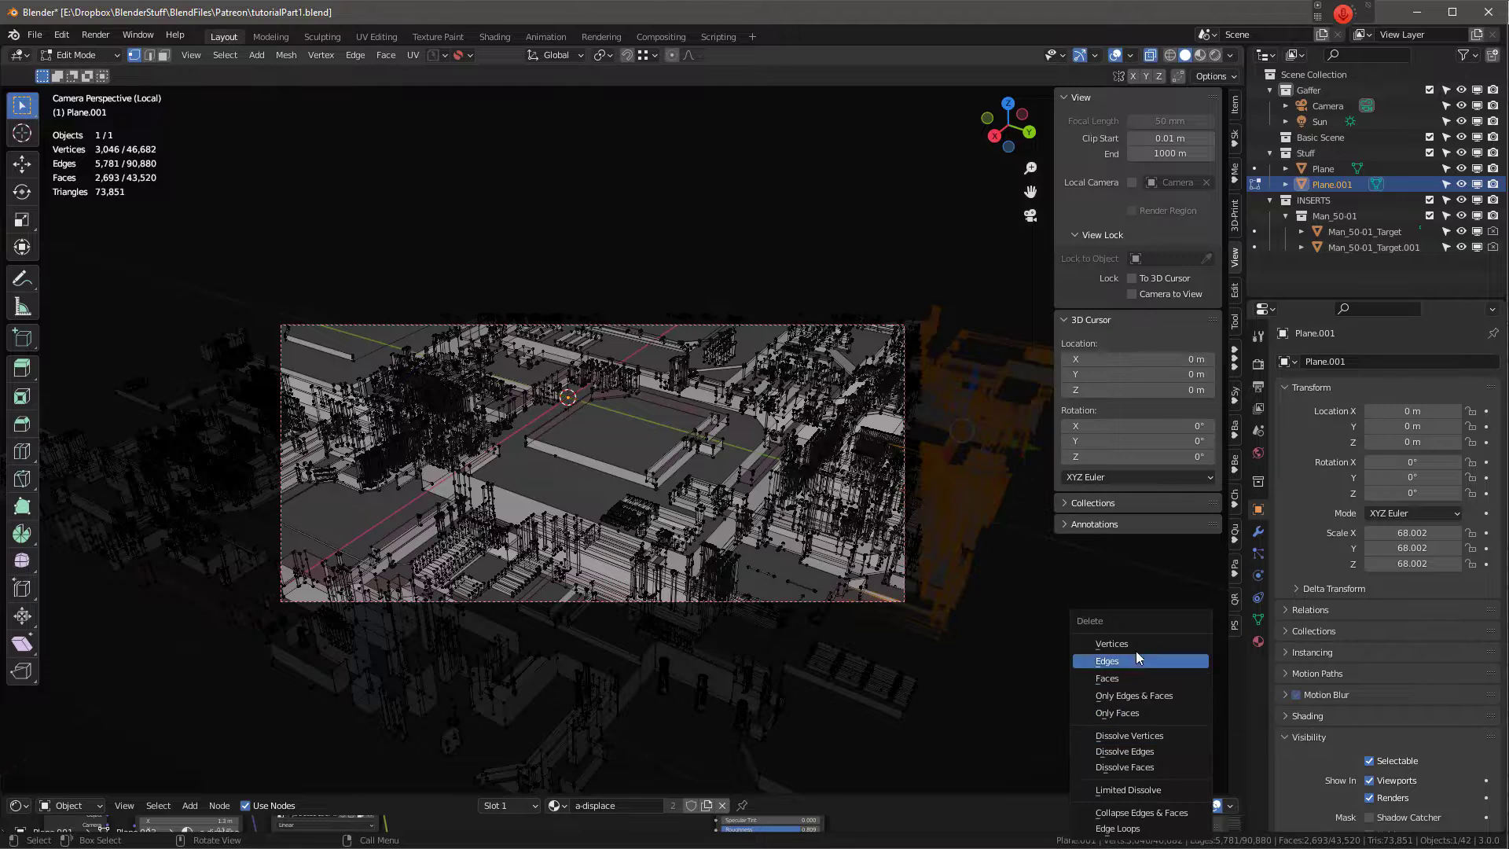
{"action": "left_click", "coordinate": [1134, 645]}
{"action": "left_click_drag", "start_coordinate": [243, 616], "coordinate": [1179, 794]}
{"action": "key", "text": "x"}
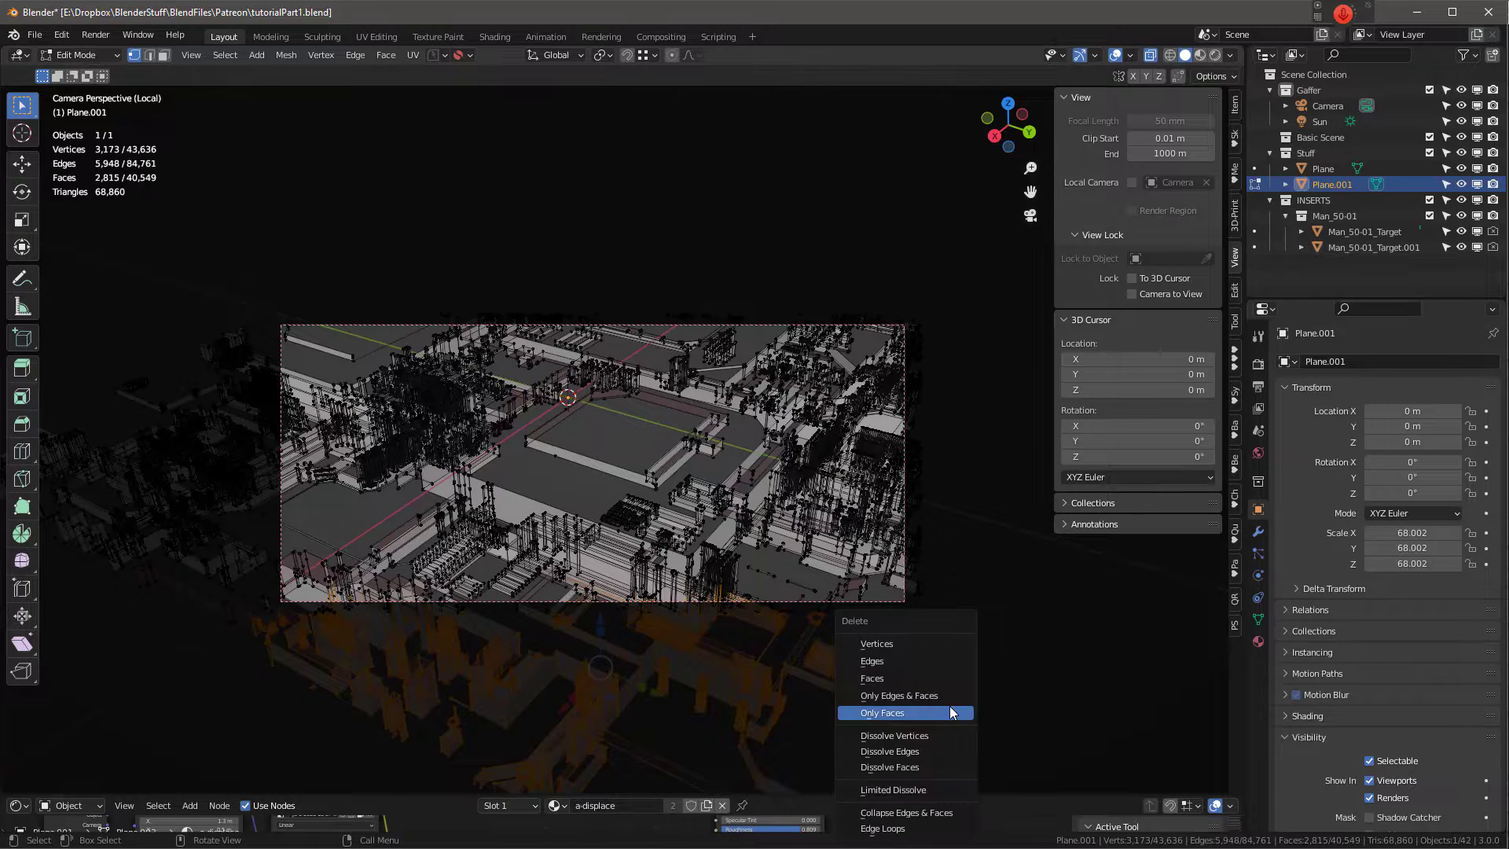
{"action": "left_click", "coordinate": [872, 643]}
Step: Delete the vertices beyond the left side of the camera frame, including the distant stray cluster
{"action": "left_click_drag", "start_coordinate": [272, 280], "coordinate": [78, 697]}
{"action": "key", "text": "x"}
{"action": "left_click", "coordinate": [77, 661]}
{"action": "scroll", "coordinate": [663, 701], "scroll_direction": "down", "scroll_amount": 5}
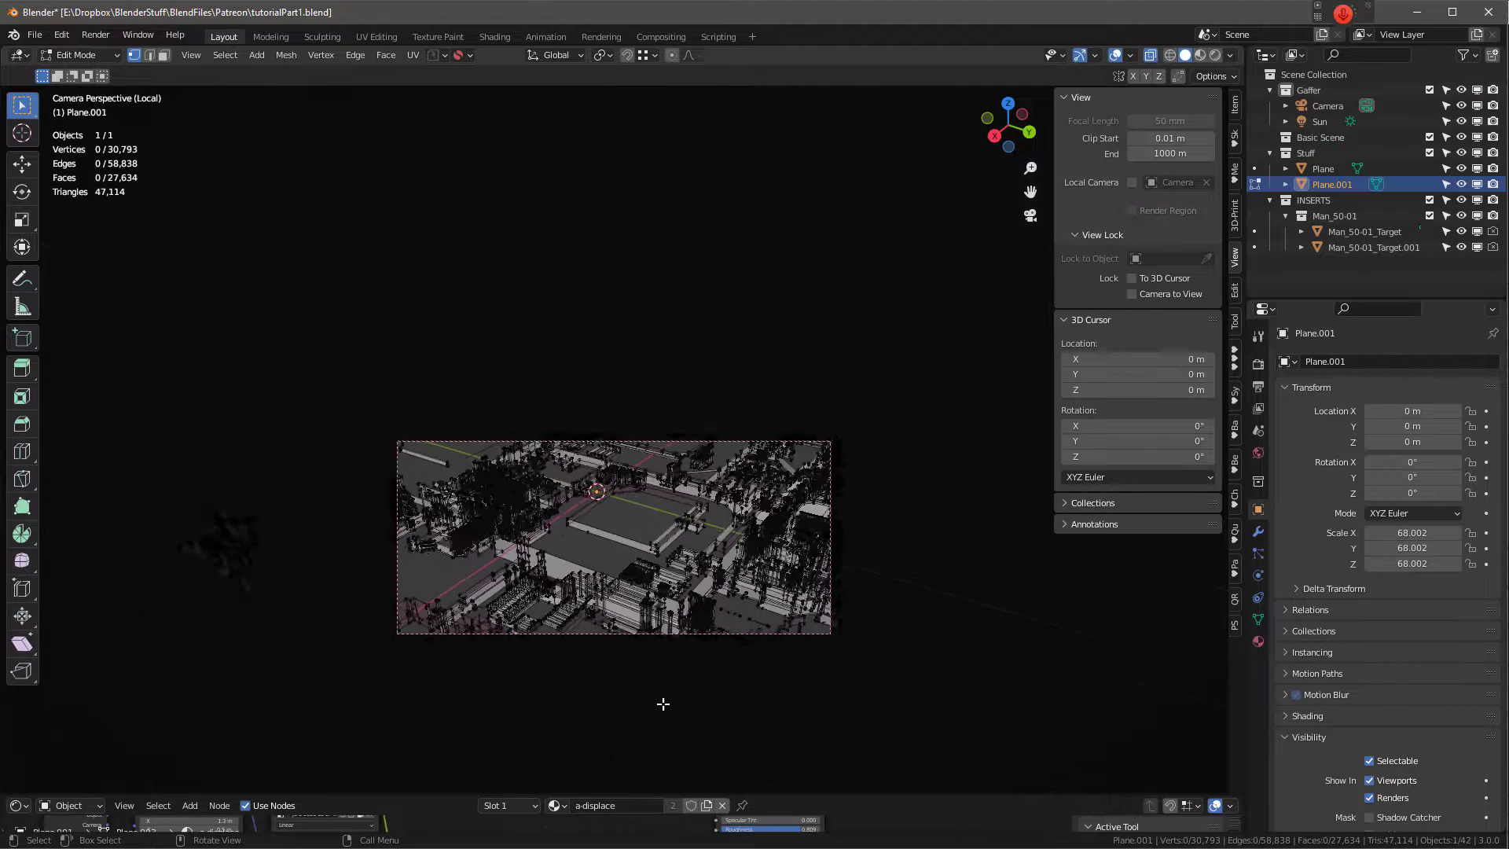
{"action": "left_click_drag", "start_coordinate": [202, 482], "coordinate": [364, 662]}
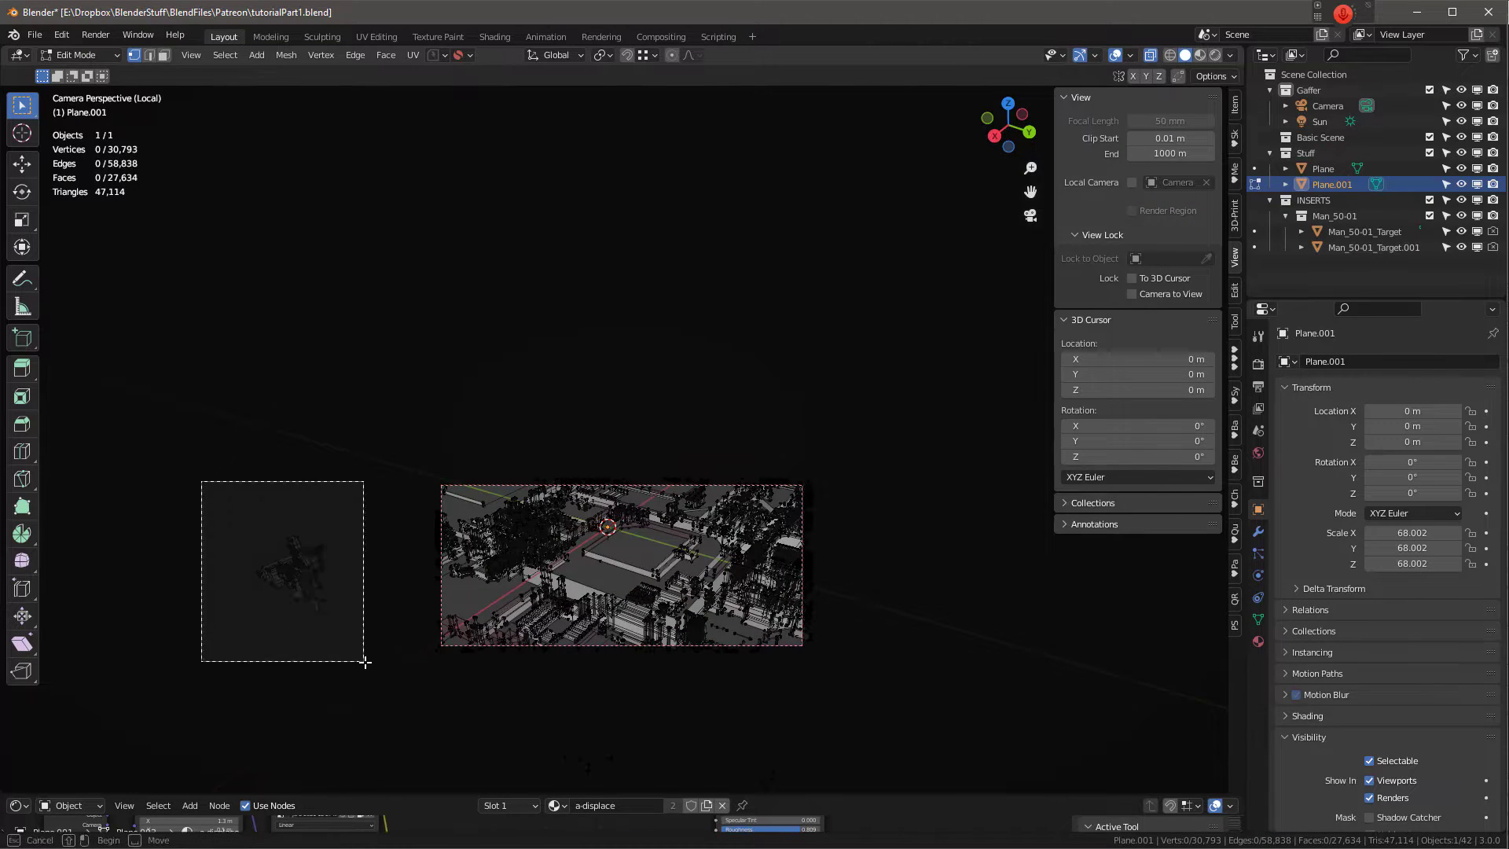
{"action": "key", "text": "x"}
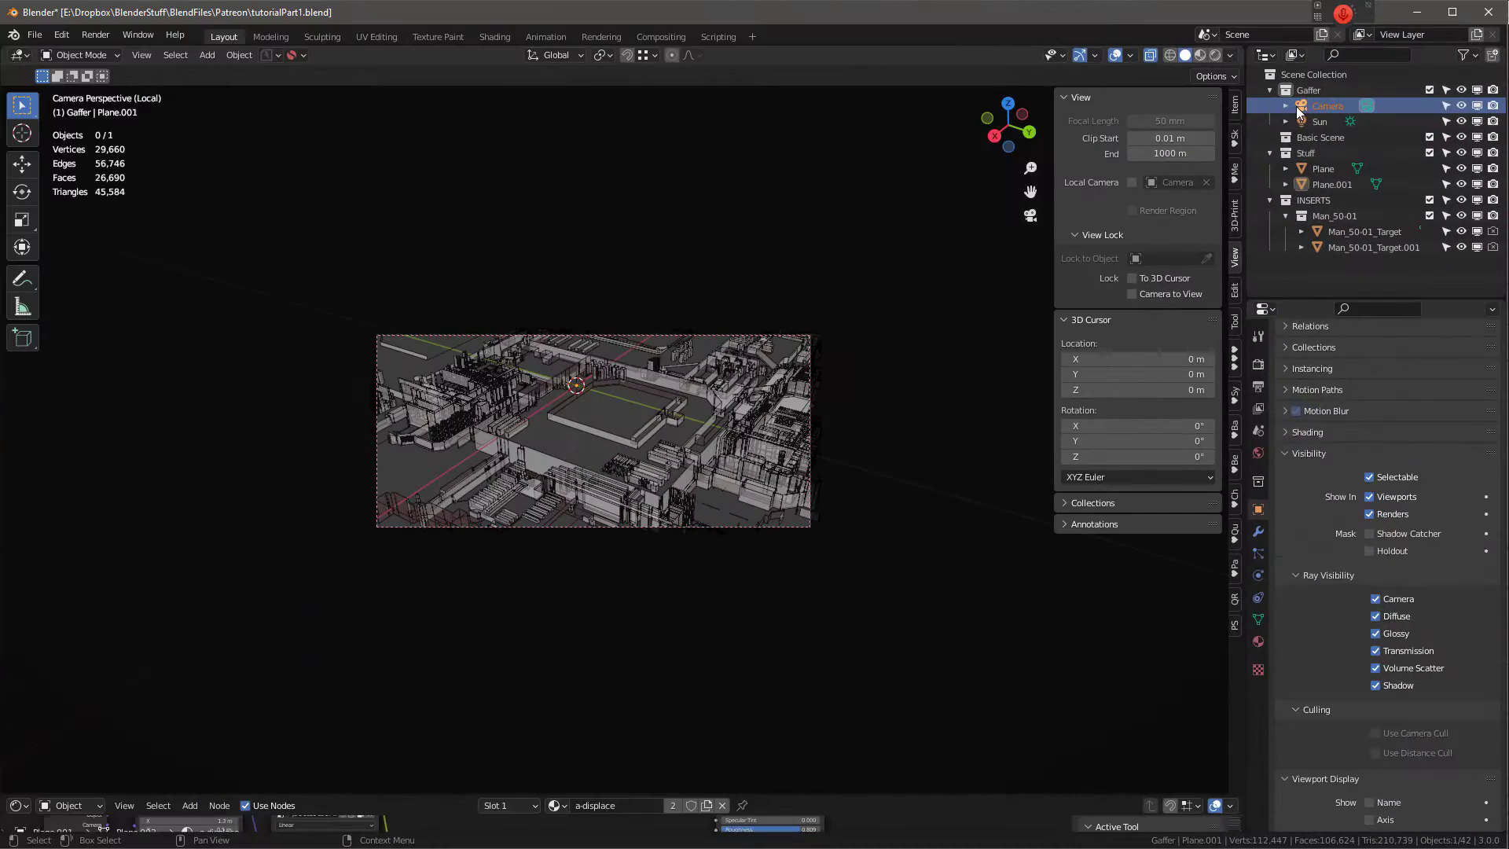
Step: Lower the camera's Passepartout opacity to 0.556 to lighten the area outside the frame
{"action": "left_click", "coordinate": [1297, 106]}
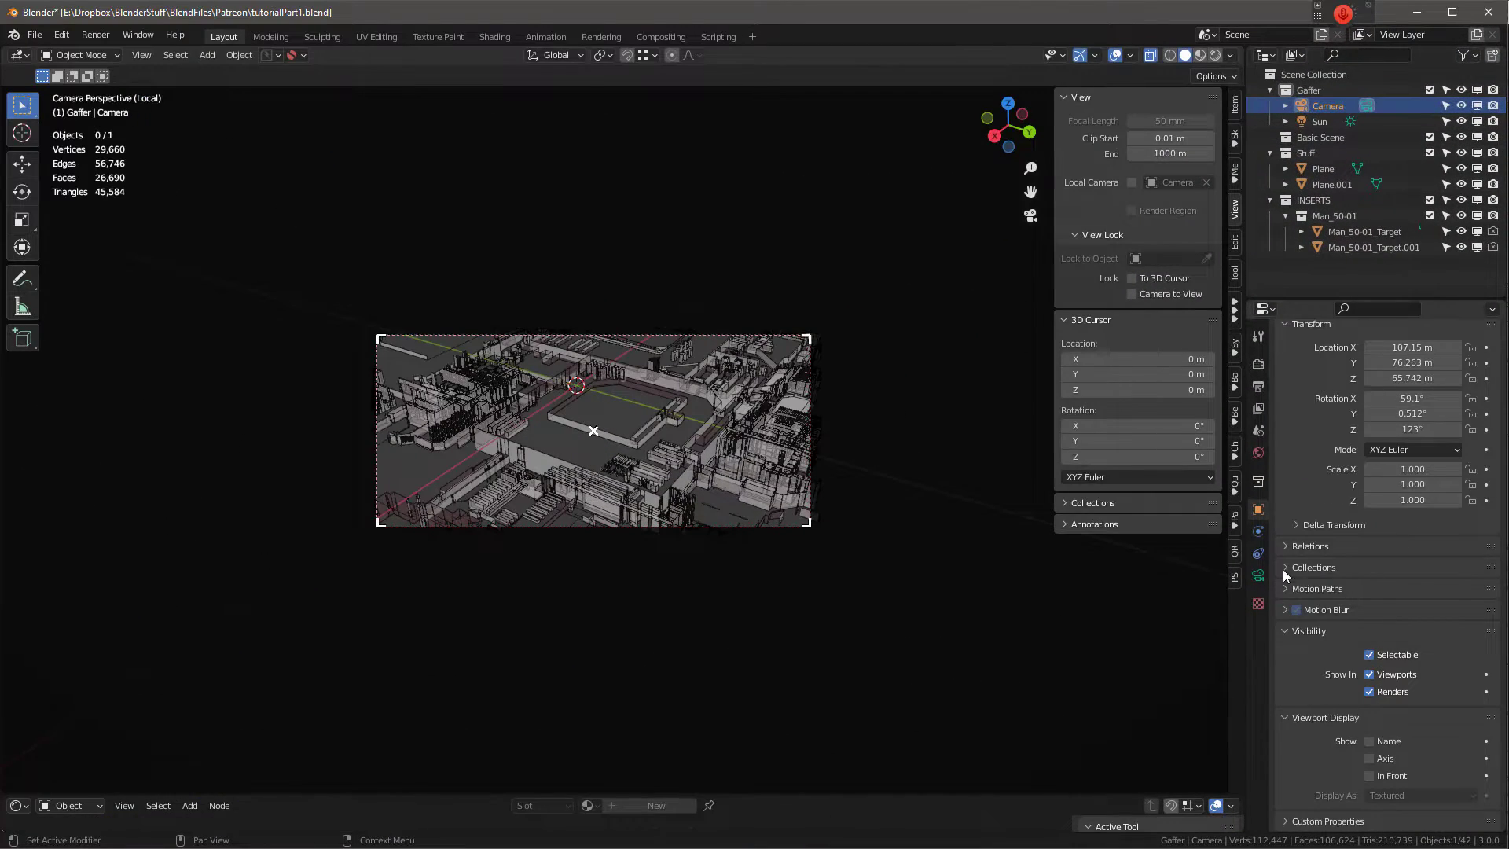
{"action": "left_click", "coordinate": [1258, 575]}
{"action": "scroll", "coordinate": [1344, 602], "scroll_direction": "down", "scroll_amount": 2}
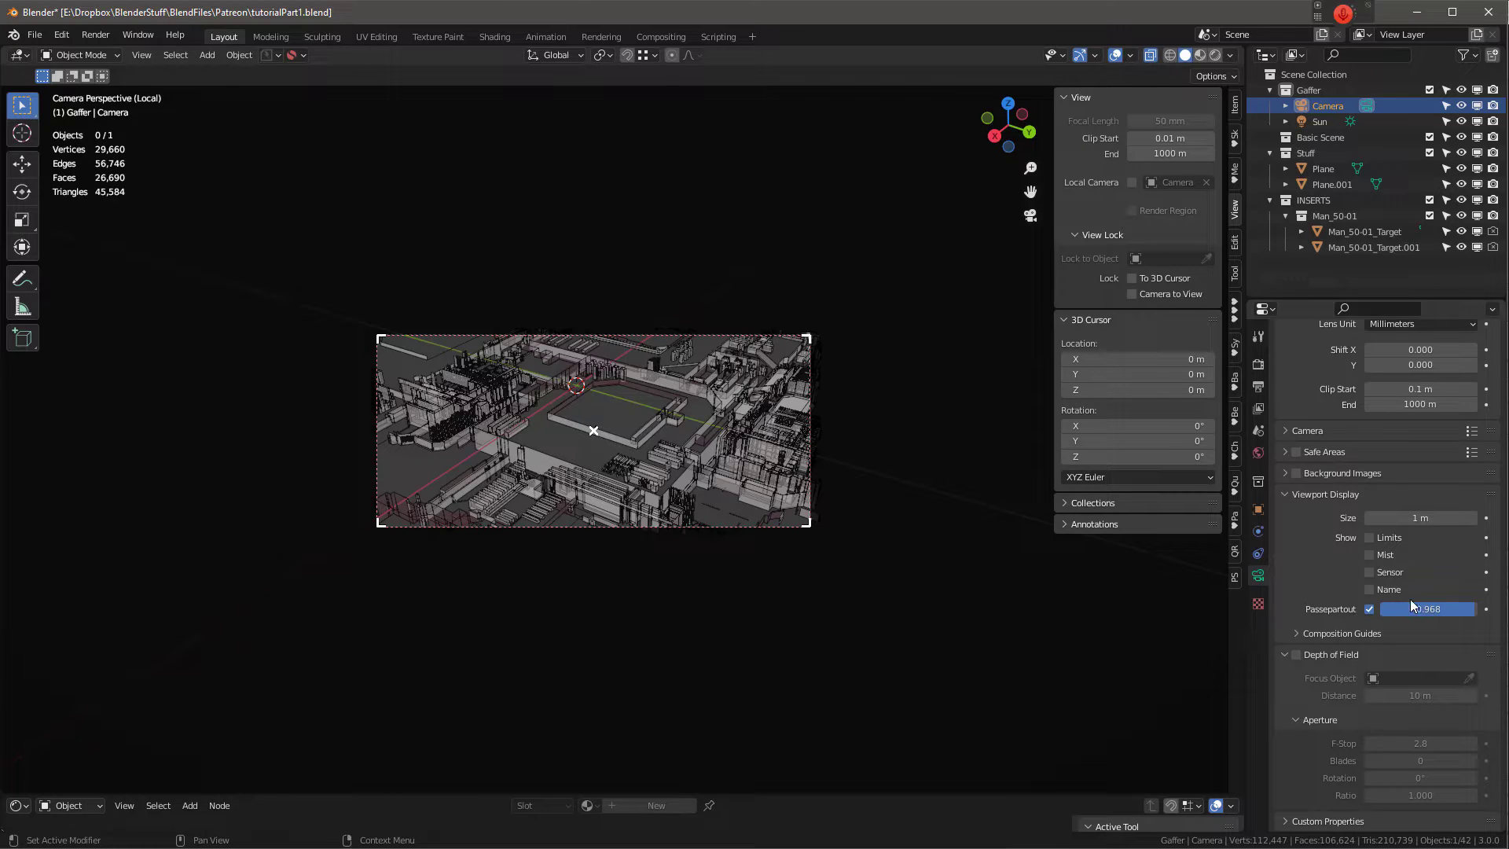
{"action": "left_click_drag", "start_coordinate": [1467, 610], "coordinate": [829, 613]}
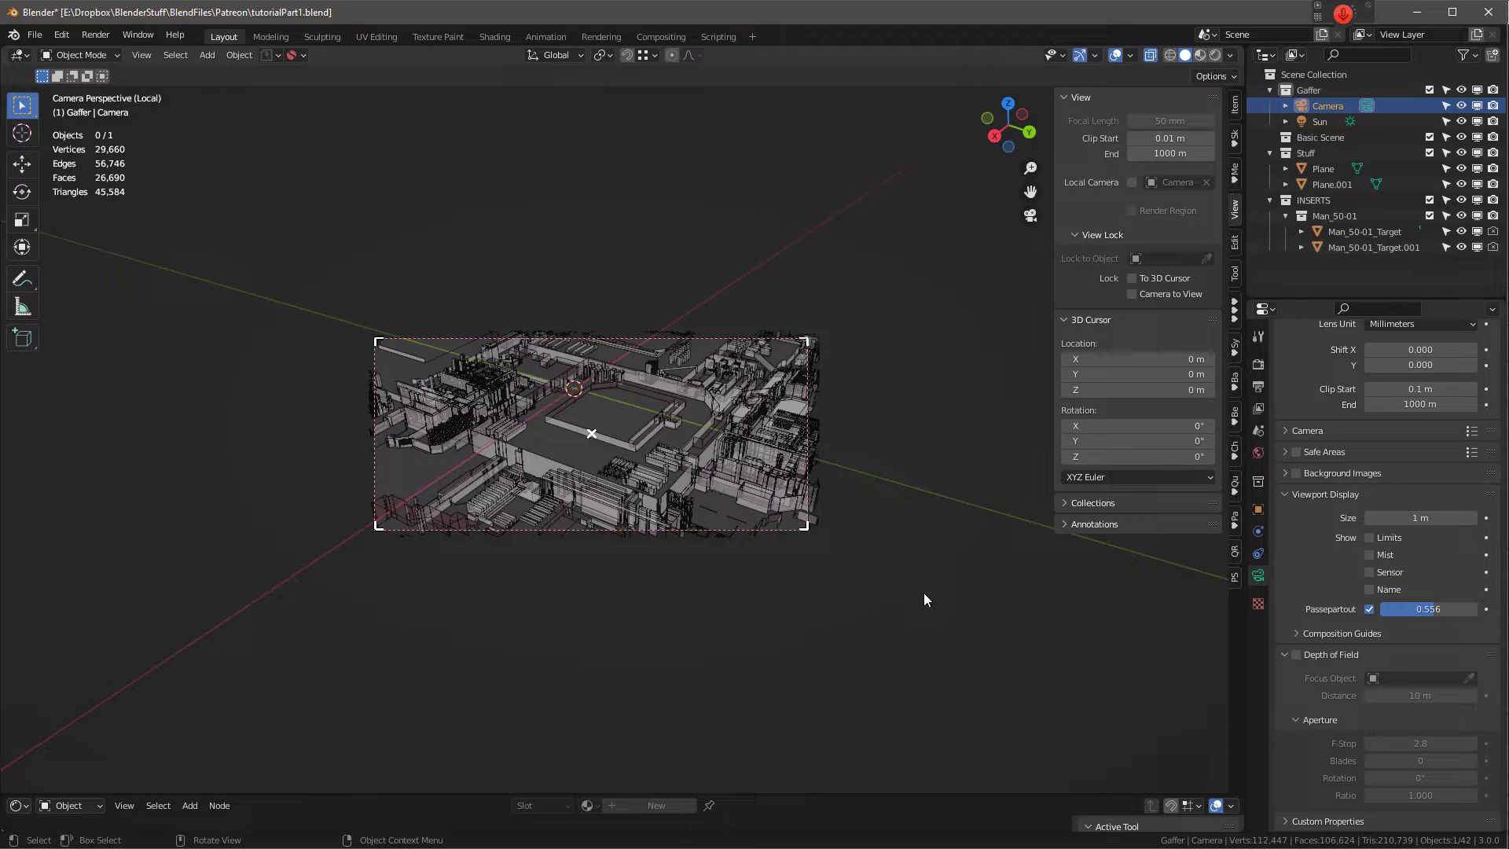
{"action": "scroll", "coordinate": [733, 539], "scroll_direction": "up", "scroll_amount": 3}
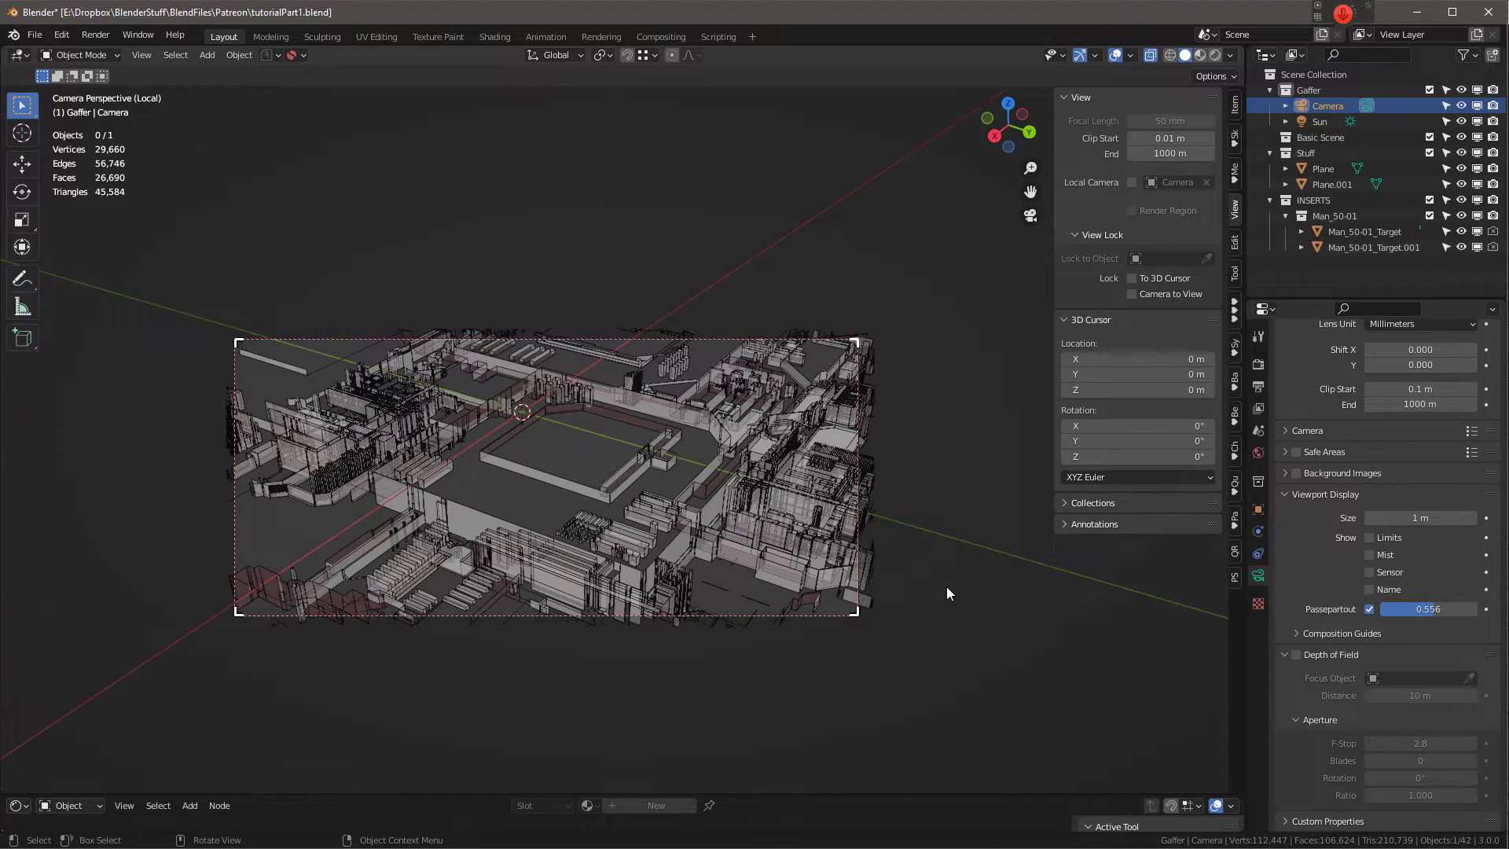
Step: Return the wall copy to Edit Mode and delete the stray vertices left around its outer edge
{"action": "mouse_move", "coordinate": [949, 593]}
{"action": "middle_mouse_down"}
{"action": "mouse_move", "coordinate": [968, 590]}
{"action": "mouse_move", "coordinate": [909, 616]}
{"action": "mouse_move", "coordinate": [927, 603]}
{"action": "middle_mouse_up"}
{"action": "left_click_drag", "start_coordinate": [210, 512], "coordinate": [241, 544]}
{"action": "key", "text": "Tab"}
{"action": "left_click_drag", "start_coordinate": [182, 472], "coordinate": [250, 562]}
{"action": "key", "text": "x"}
{"action": "left_click", "coordinate": [197, 543]}
{"action": "middle_click_drag", "start_coordinate": [673, 700], "coordinate": [691, 597]}
{"action": "left_click_drag", "start_coordinate": [344, 553], "coordinate": [364, 588]}
{"action": "key", "text": "x"}
{"action": "left_click", "coordinate": [364, 588]}
Step: Delete one more stray bit of geometry at the mesh's outskirts and return to Object Mode
{"action": "middle_click_drag", "start_coordinate": [465, 698], "coordinate": [864, 283]}
{"action": "left_click_drag", "start_coordinate": [898, 259], "coordinate": [924, 290]}
{"action": "key", "text": "x"}
{"action": "left_click", "coordinate": [924, 290]}
{"action": "middle_click_drag", "start_coordinate": [924, 290], "coordinate": [489, 408]}
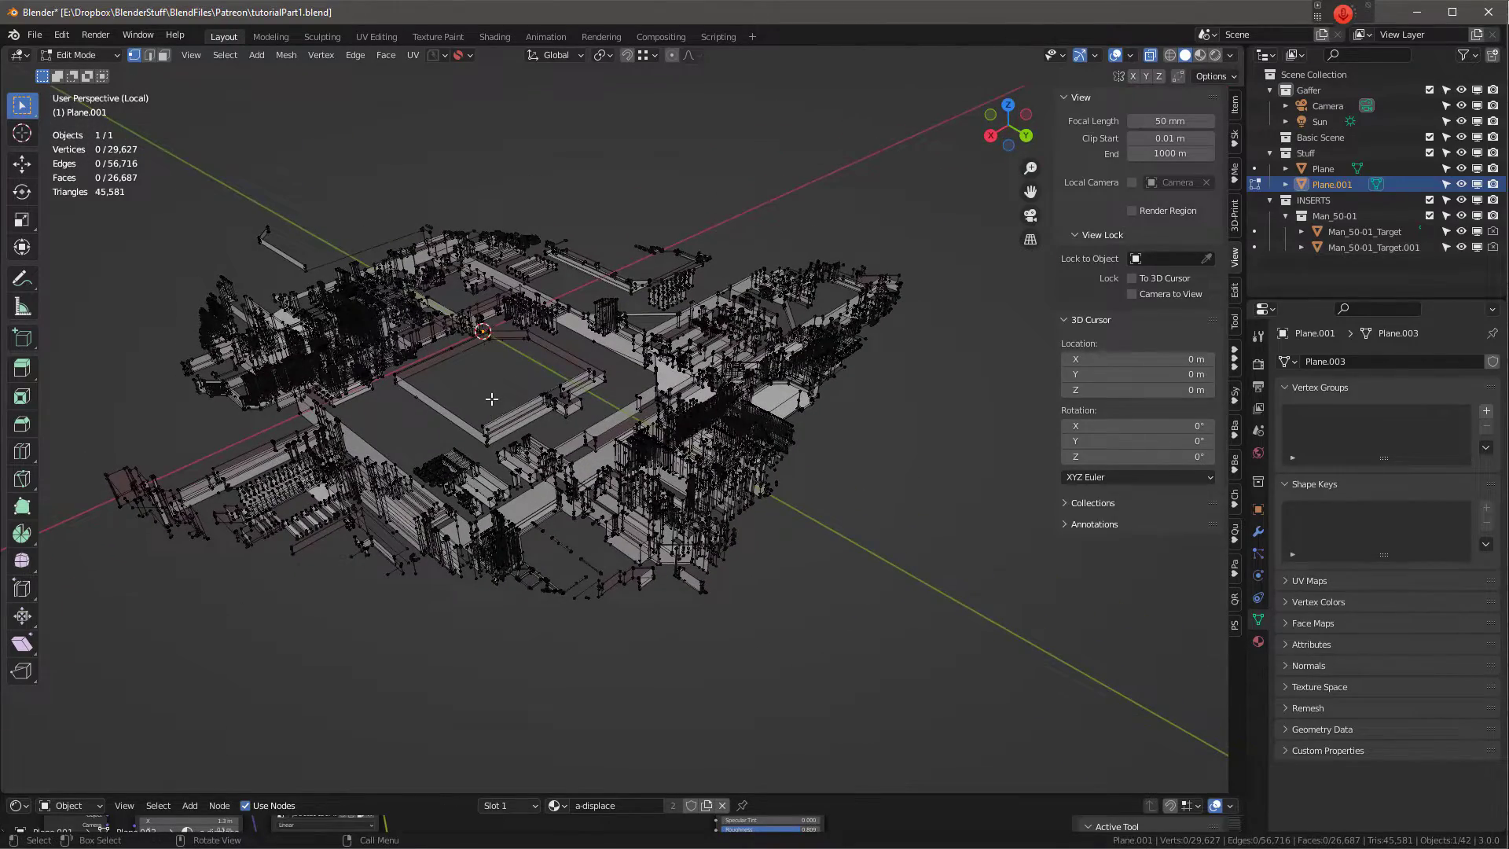
{"action": "key", "text": "Tab"}
Step: Deselect the wall copy and add a Weld modifier to it as the active object
{"action": "scroll", "coordinate": [553, 437], "scroll_direction": "up", "scroll_amount": 2}
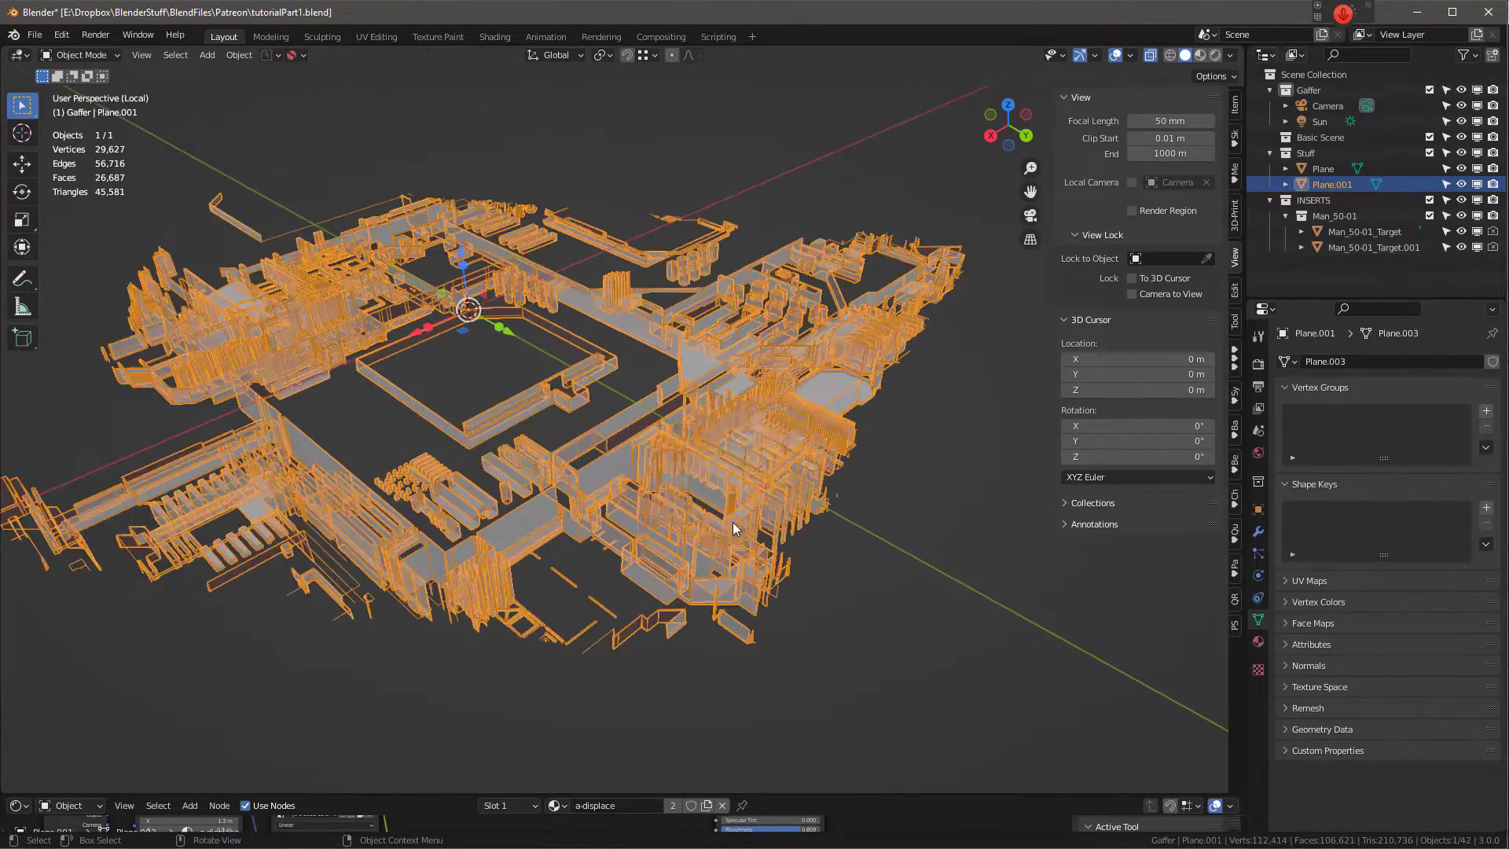
{"action": "left_click", "coordinate": [935, 503]}
{"action": "middle_click_drag", "start_coordinate": [943, 495], "coordinate": [672, 503]}
{"action": "scroll", "coordinate": [672, 503], "scroll_direction": "up", "scroll_amount": 2}
{"action": "scroll", "coordinate": [672, 502], "scroll_direction": "down", "scroll_amount": 2}
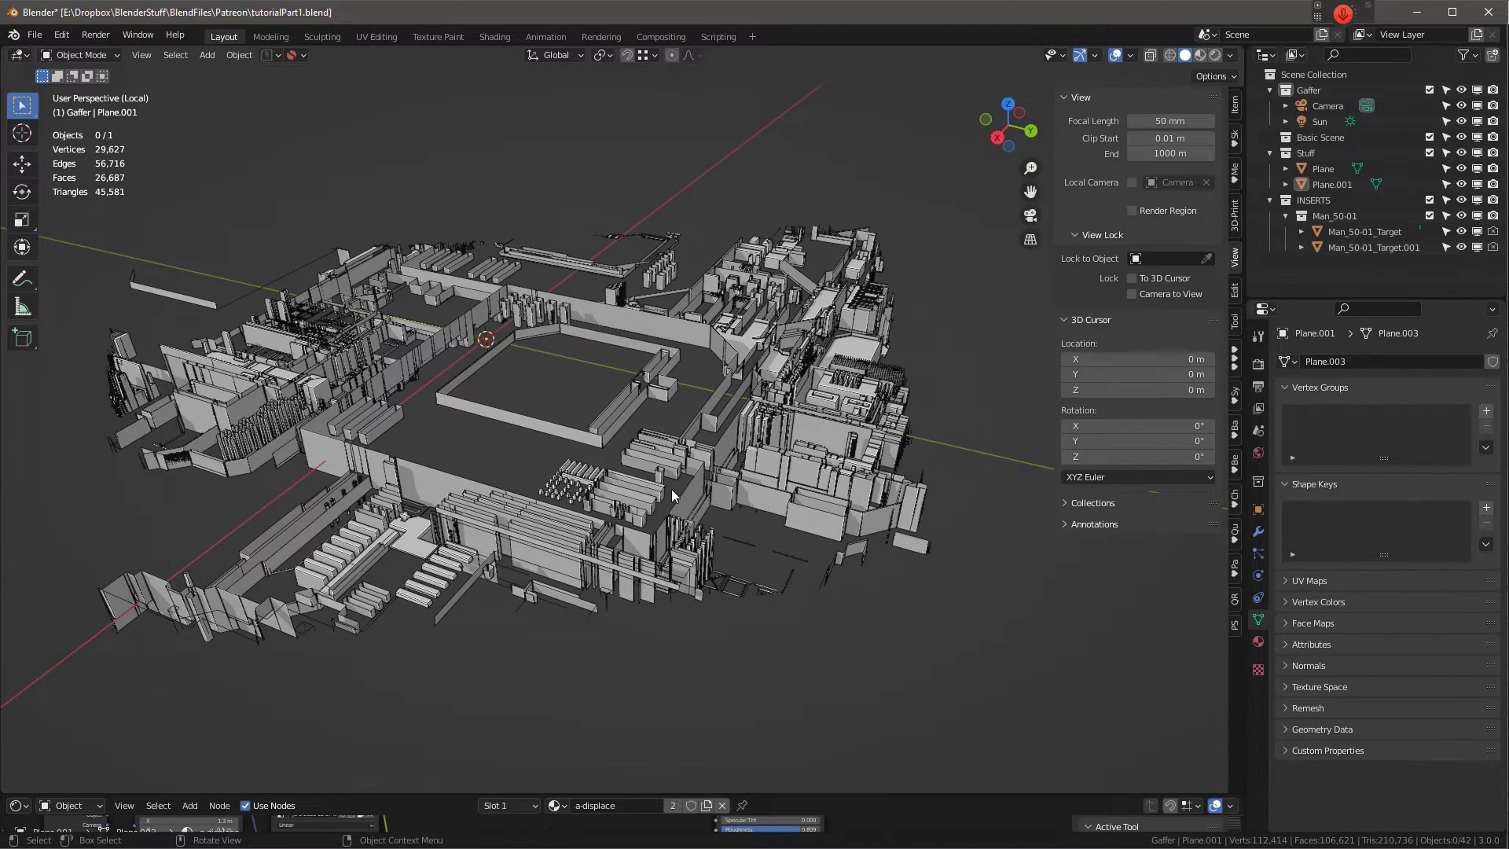
{"action": "left_click", "coordinate": [1258, 531]}
{"action": "left_click", "coordinate": [1321, 361]}
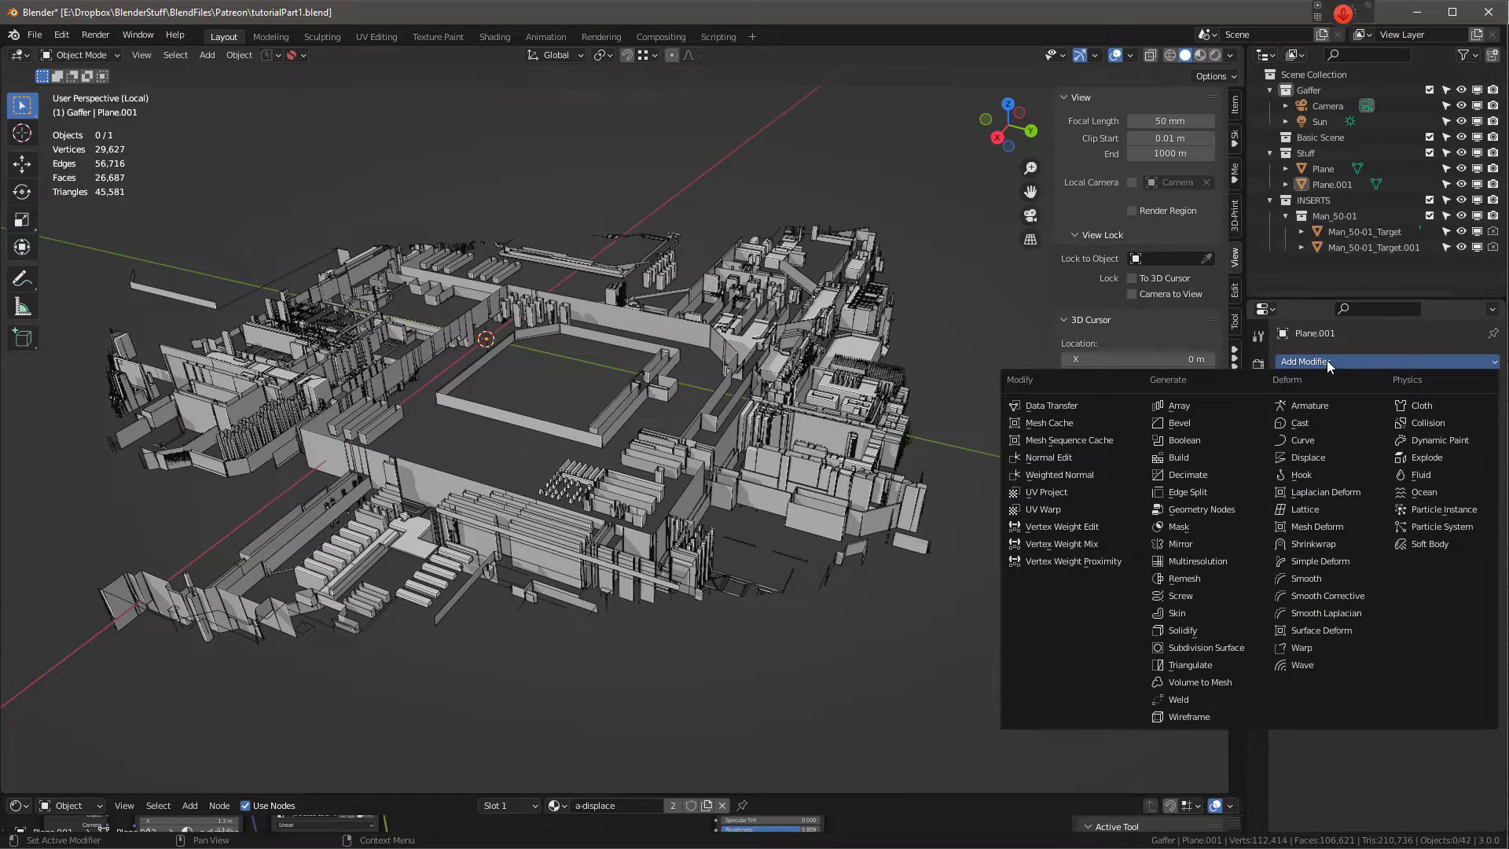
{"action": "left_click", "coordinate": [1178, 699]}
{"action": "scroll", "coordinate": [620, 502], "scroll_direction": "up", "scroll_amount": 10}
{"action": "scroll", "coordinate": [620, 501], "scroll_direction": "down", "scroll_amount": 10}
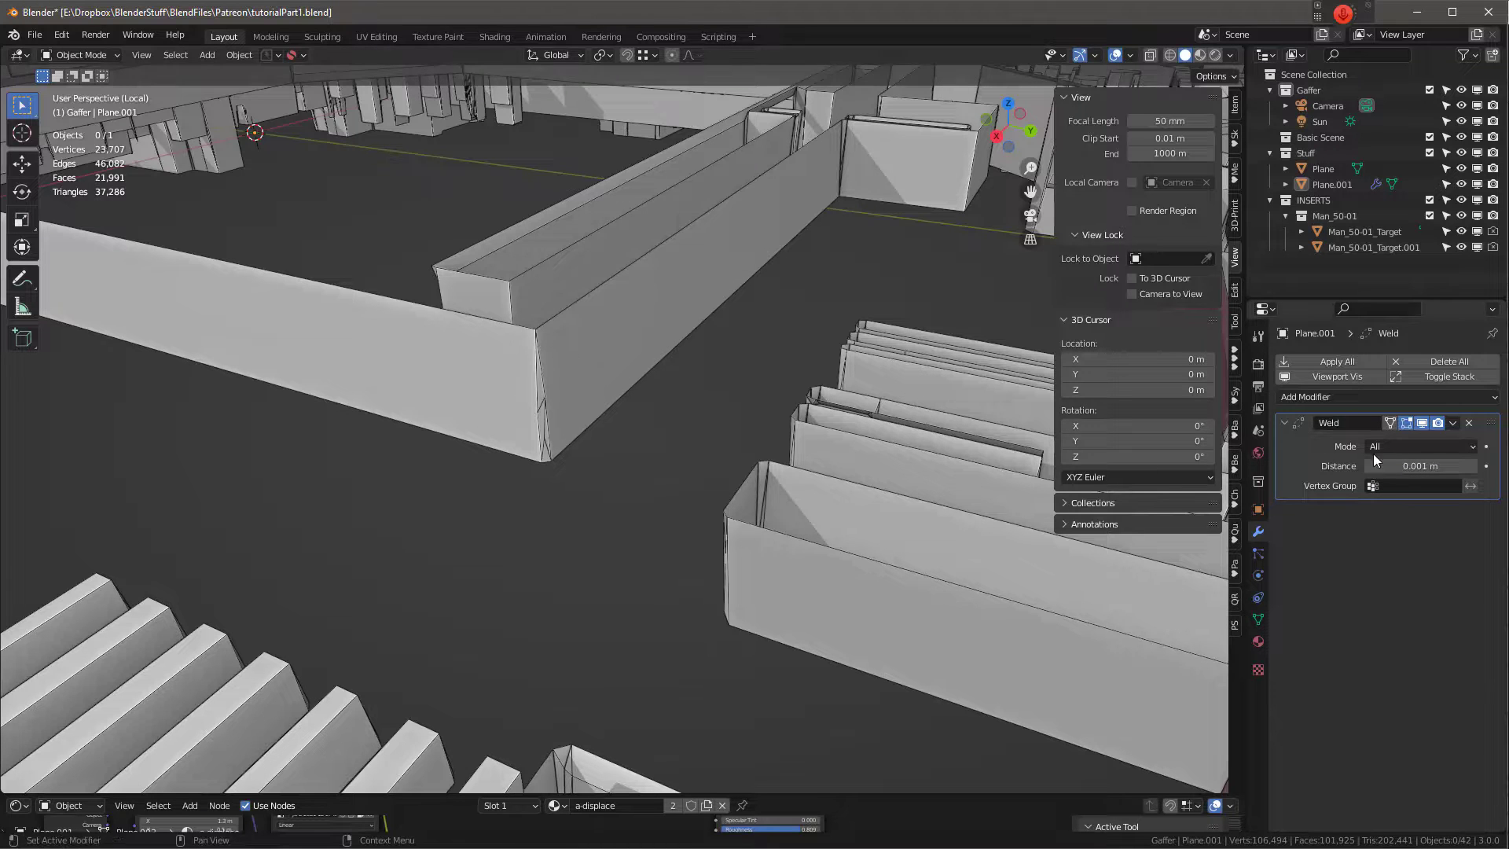
Step: Try a Weld distance of 0.016 m and check its effect on the walls
{"action": "left_click_drag", "start_coordinate": [1383, 466], "coordinate": [1412, 466]}
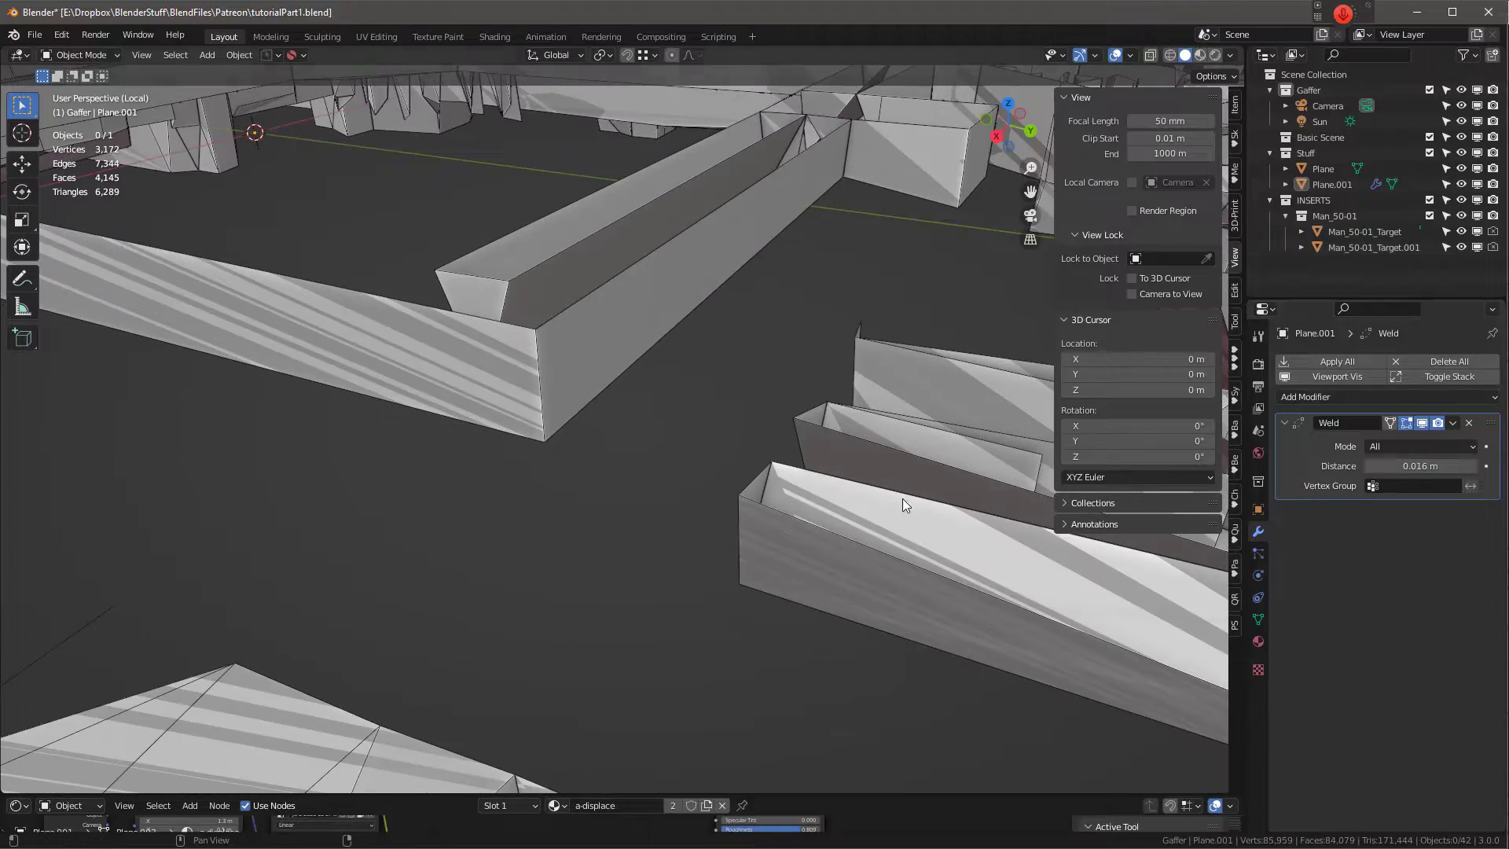
{"action": "scroll", "coordinate": [722, 425], "scroll_direction": "down", "scroll_amount": 8}
{"action": "scroll", "coordinate": [707, 475], "scroll_direction": "up", "scroll_amount": 6}
{"action": "middle_click_drag", "start_coordinate": [710, 478], "coordinate": [676, 484]}
Step: Reduce the Weld distance to 0.003 m and check the walls from several angles
{"action": "left_click_drag", "start_coordinate": [1444, 474], "coordinate": [1400, 466]}
{"action": "scroll", "coordinate": [730, 394], "scroll_direction": "up", "scroll_amount": 4}
{"action": "scroll", "coordinate": [1134, 397], "scroll_direction": "up", "scroll_amount": 2}
{"action": "key", "text": "ctrl+z"}
{"action": "scroll", "coordinate": [724, 517], "scroll_direction": "down", "scroll_amount": 5}
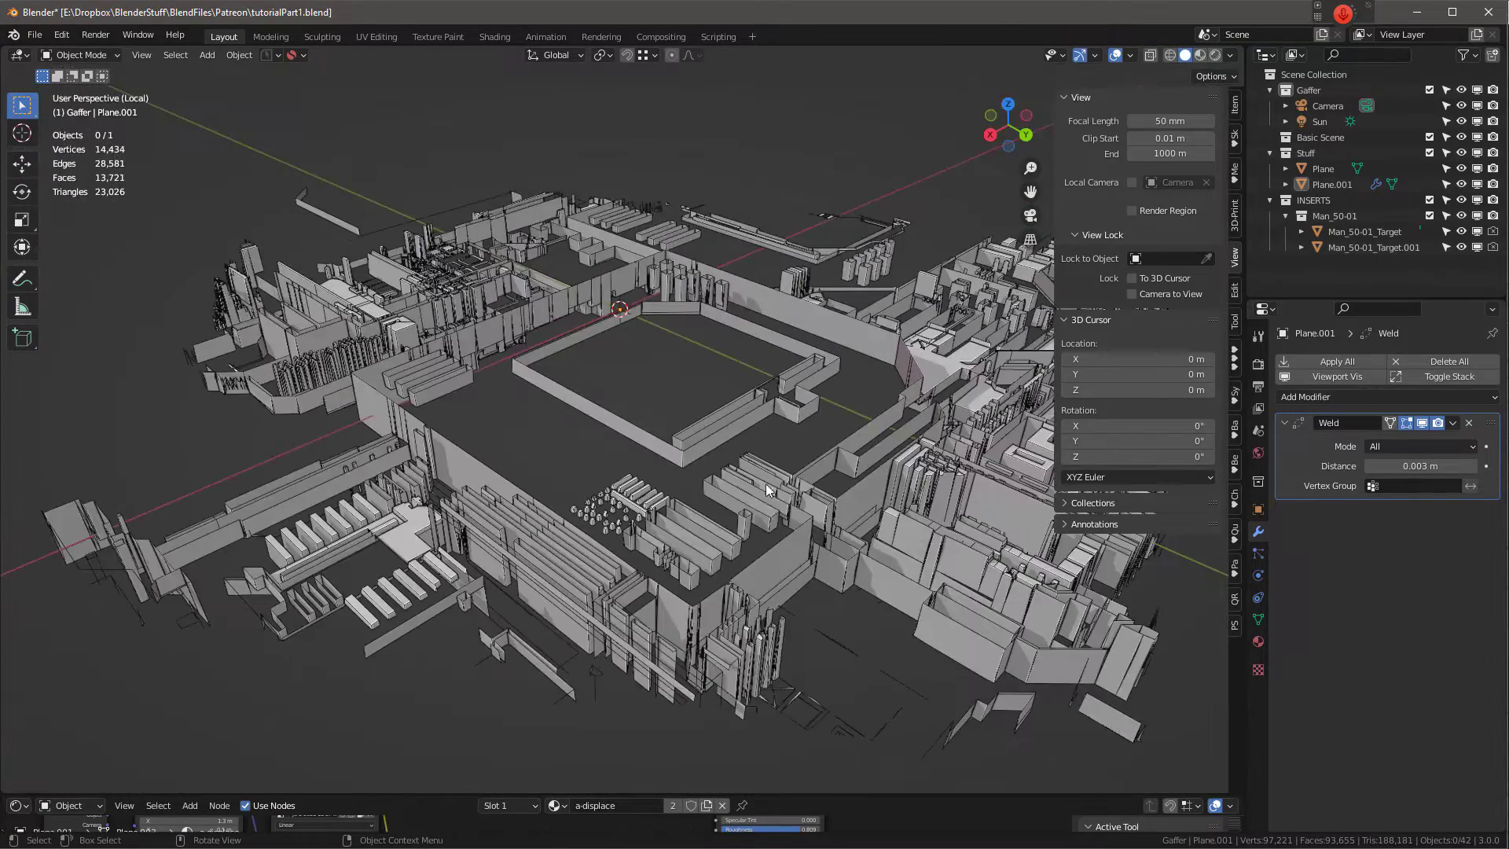
{"action": "middle_click_drag", "start_coordinate": [770, 492], "coordinate": [768, 398]}
{"action": "scroll", "coordinate": [767, 401], "scroll_direction": "up", "scroll_amount": 3}
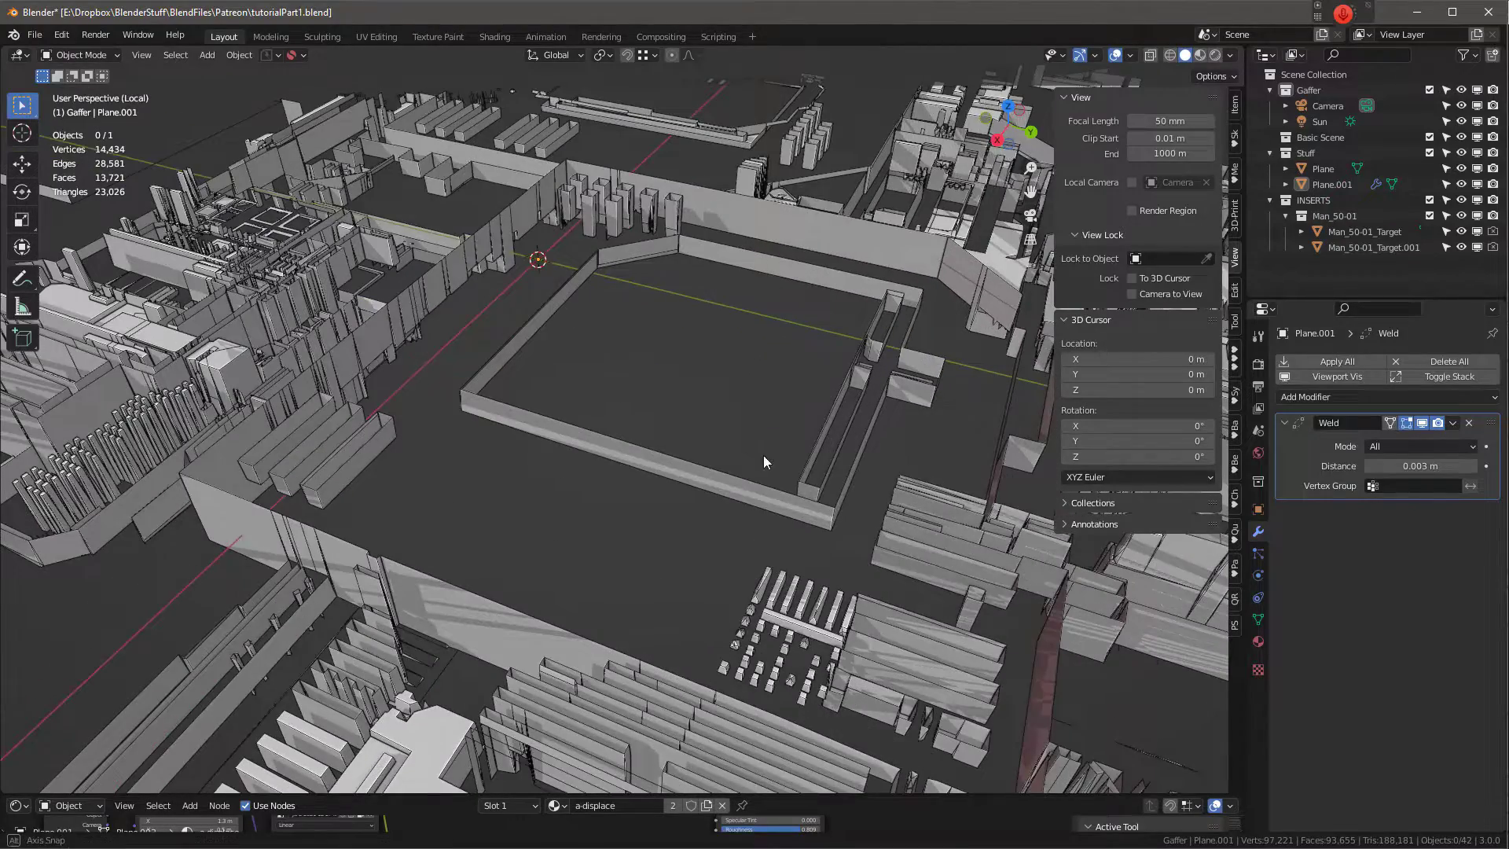
{"action": "middle_click_drag", "start_coordinate": [758, 449], "coordinate": [724, 440]}
{"action": "scroll", "coordinate": [723, 440], "scroll_direction": "down", "scroll_amount": 5}
{"action": "scroll", "coordinate": [734, 446], "scroll_direction": "up", "scroll_amount": 1}
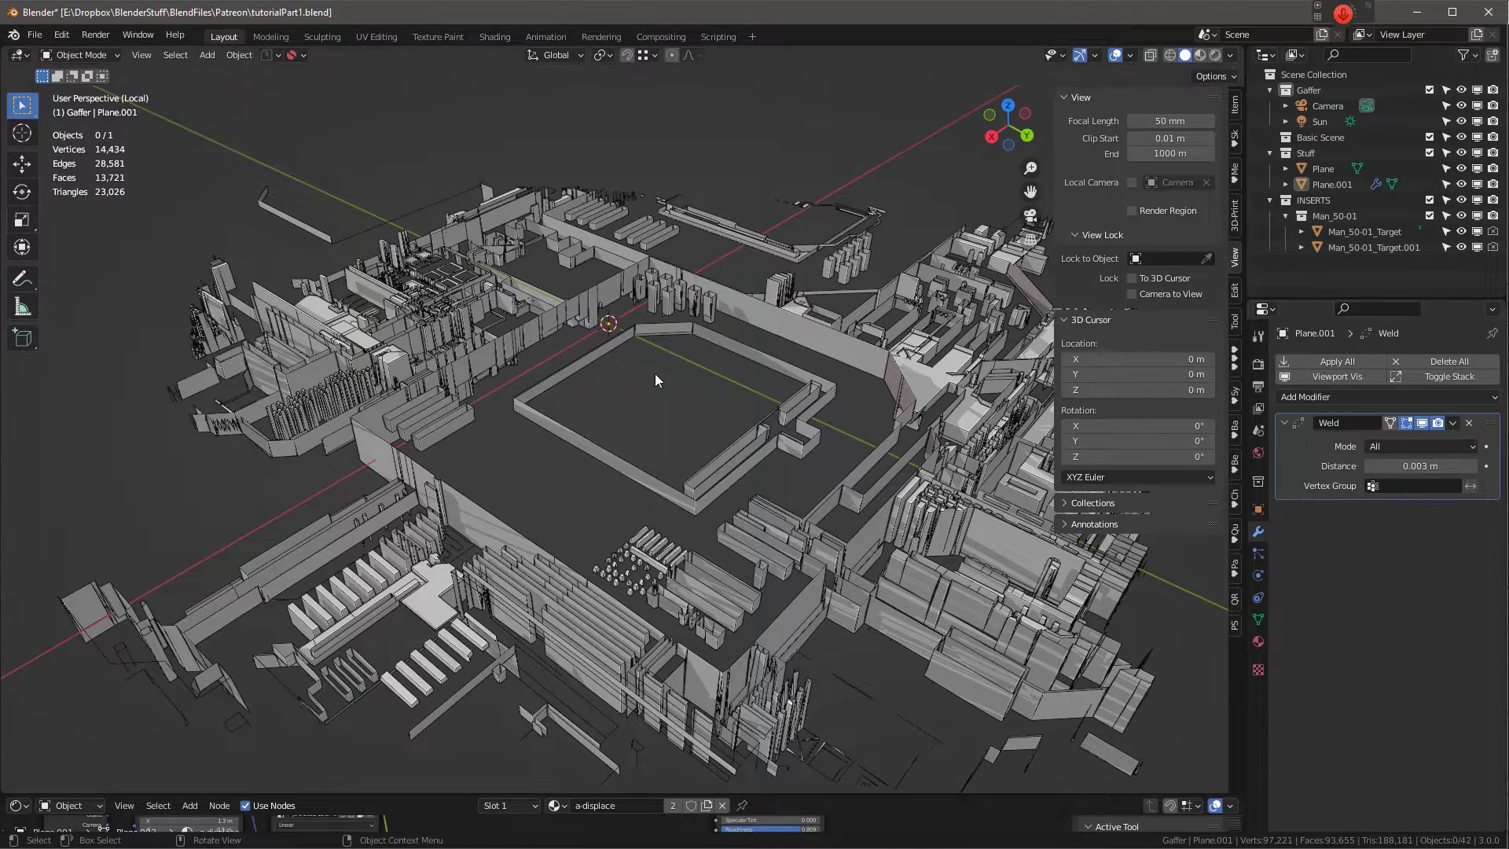
Step: Leave local view to show the whole city and add a Displace modifier to the wall copy
{"action": "key", "text": "KP_Divide"}
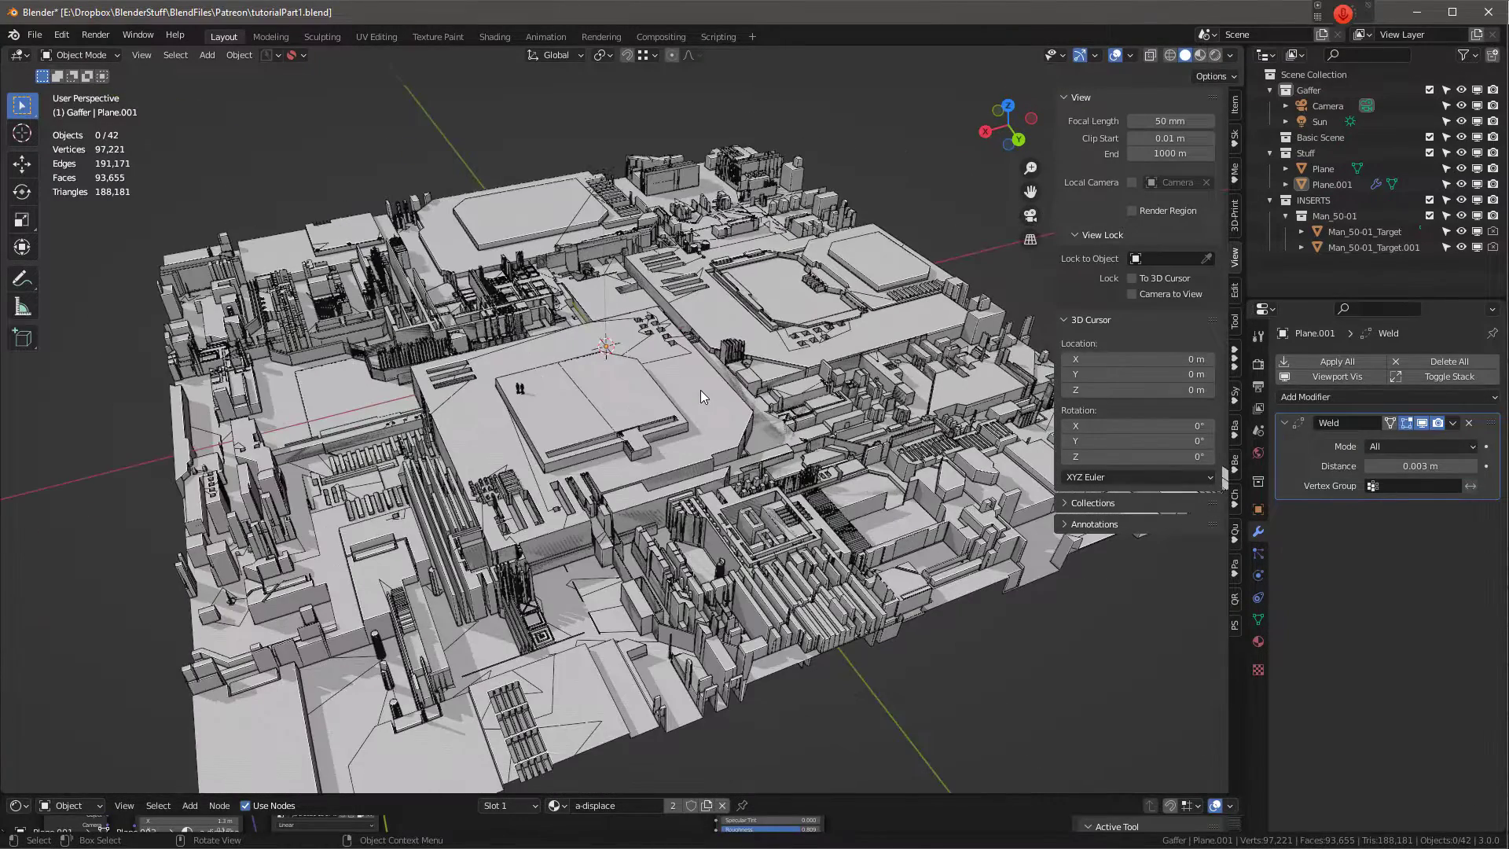
{"action": "middle_click_drag", "start_coordinate": [701, 390], "coordinate": [1034, 437]}
{"action": "left_click", "coordinate": [1314, 398]}
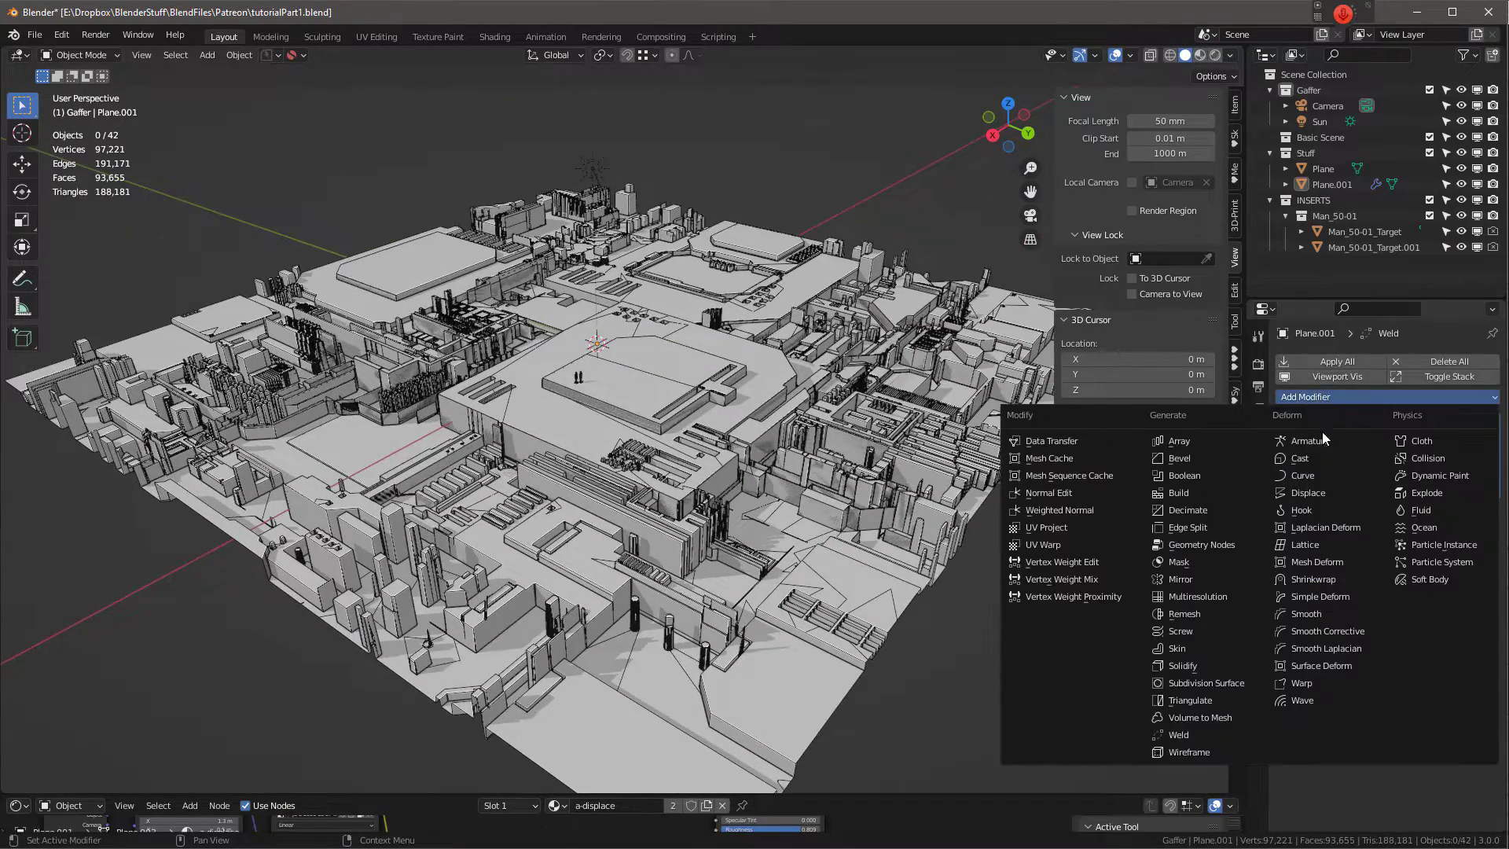
{"action": "left_click", "coordinate": [1309, 490]}
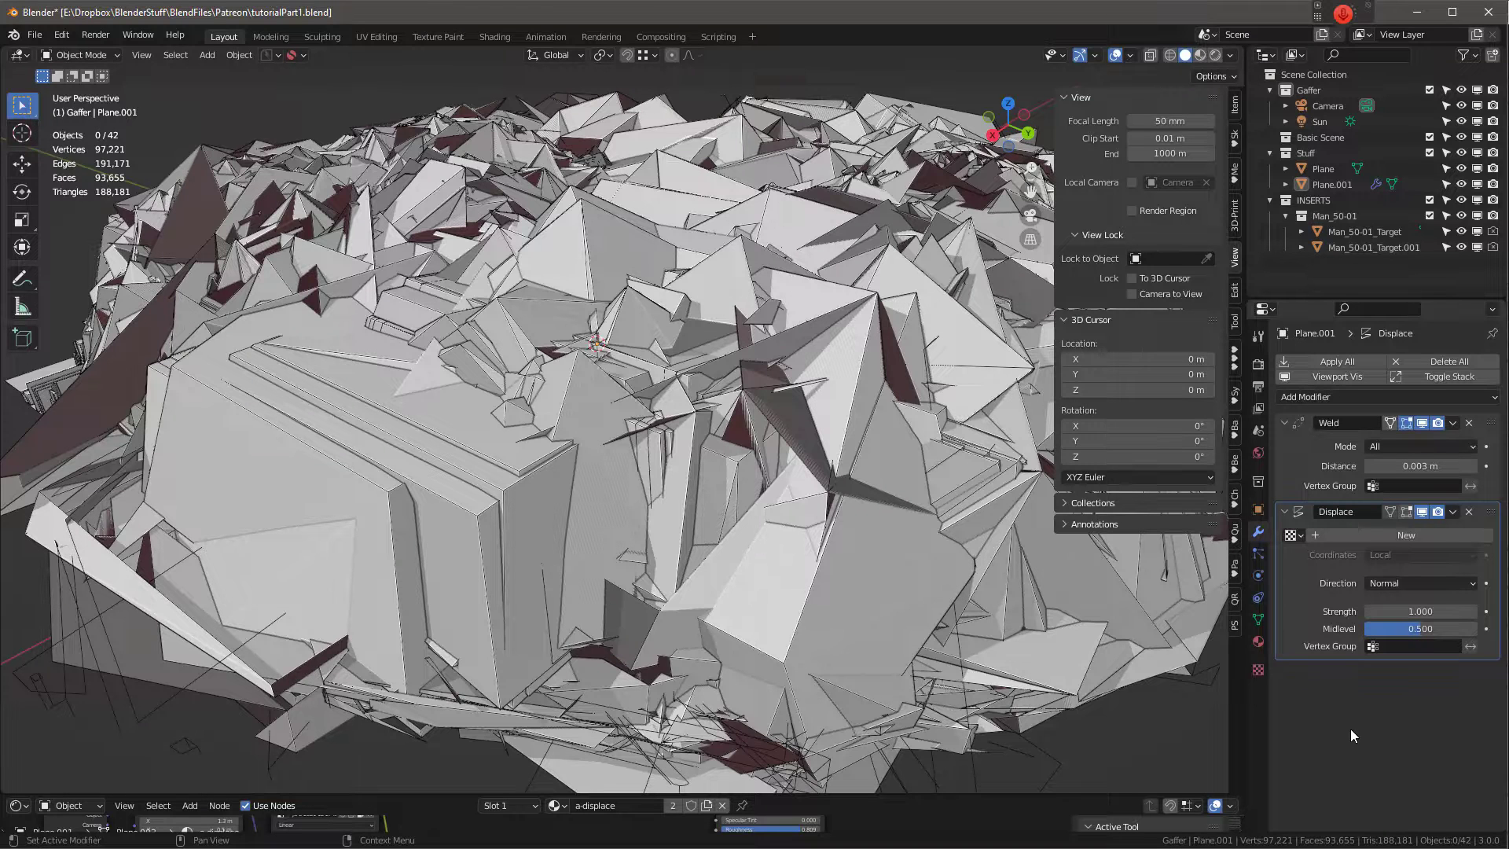
Step: Set the Displace strength to 0.015 and check the offset of the walls up close
{"action": "left_click", "coordinate": [1415, 611]}
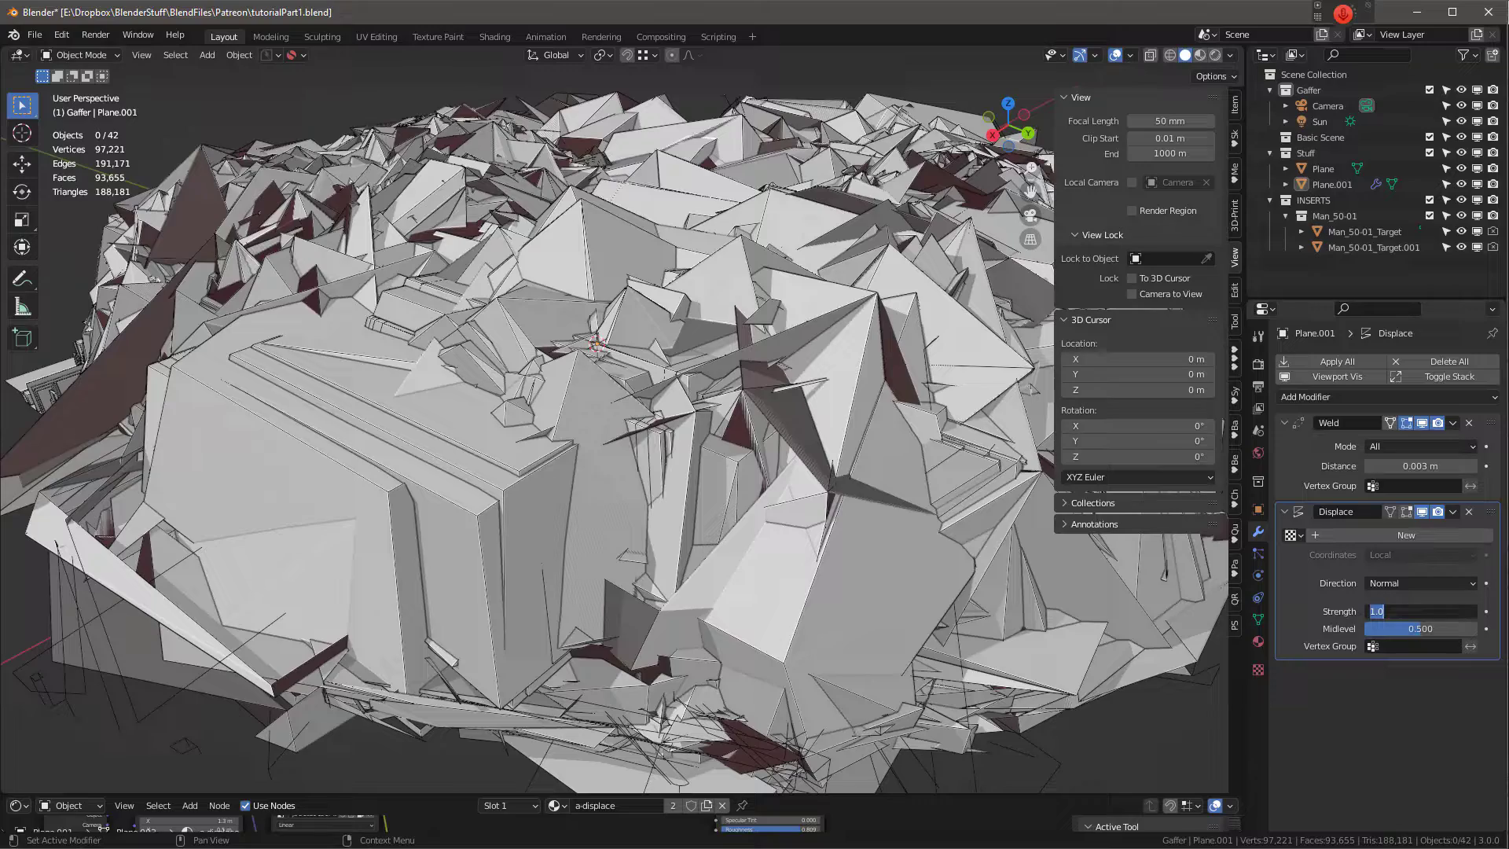
{"action": "key", "text": "BackSpace"}
{"action": "key", "text": "Return"}
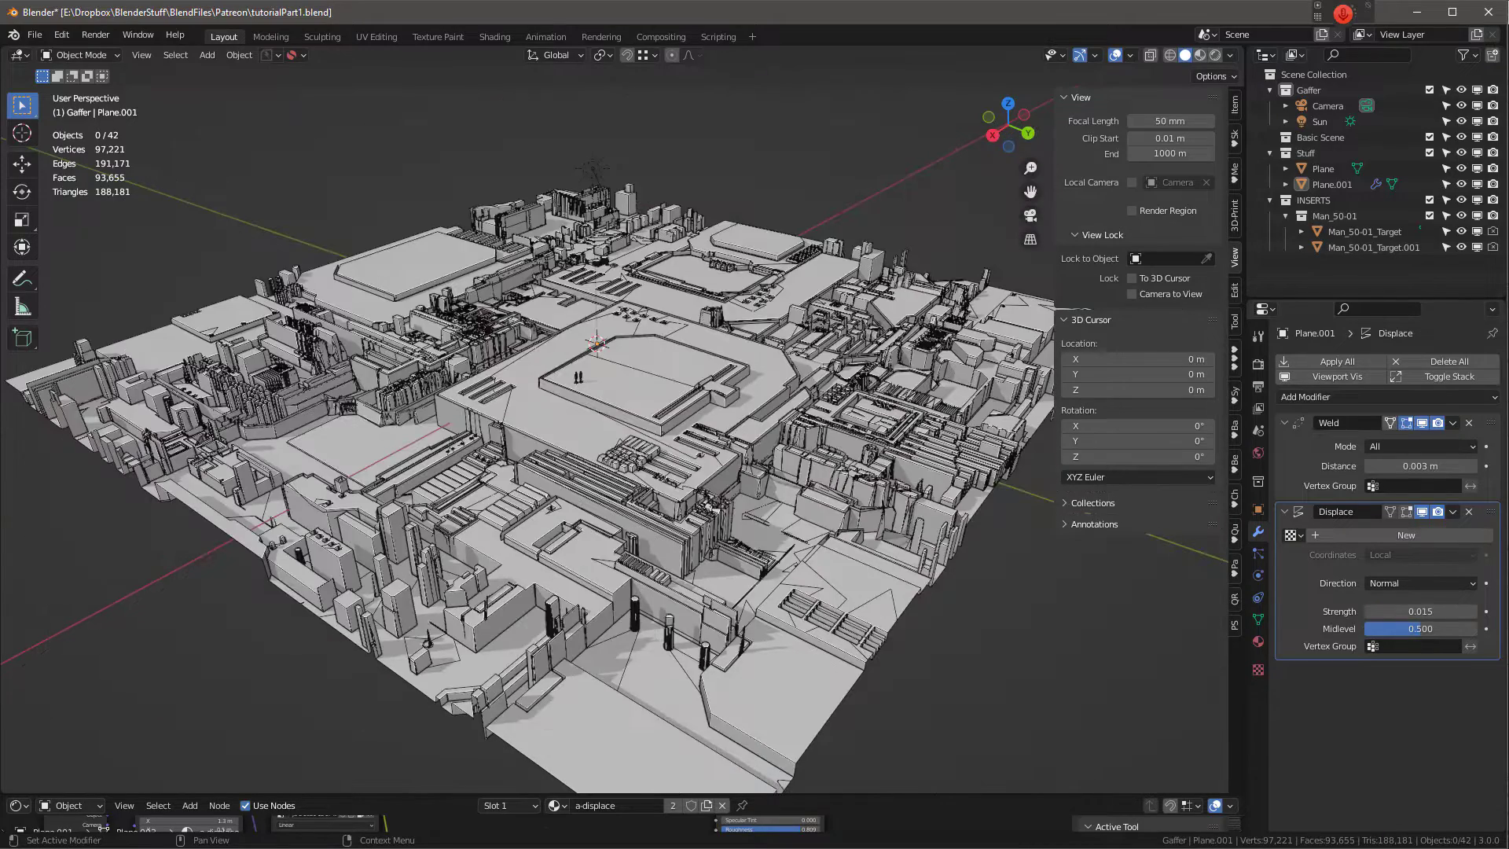
{"action": "scroll", "coordinate": [671, 417], "scroll_direction": "up", "scroll_amount": 5}
{"action": "scroll", "coordinate": [559, 355], "scroll_direction": "up", "scroll_amount": 2}
{"action": "scroll", "coordinate": [789, 520], "scroll_direction": "down", "scroll_amount": 4}
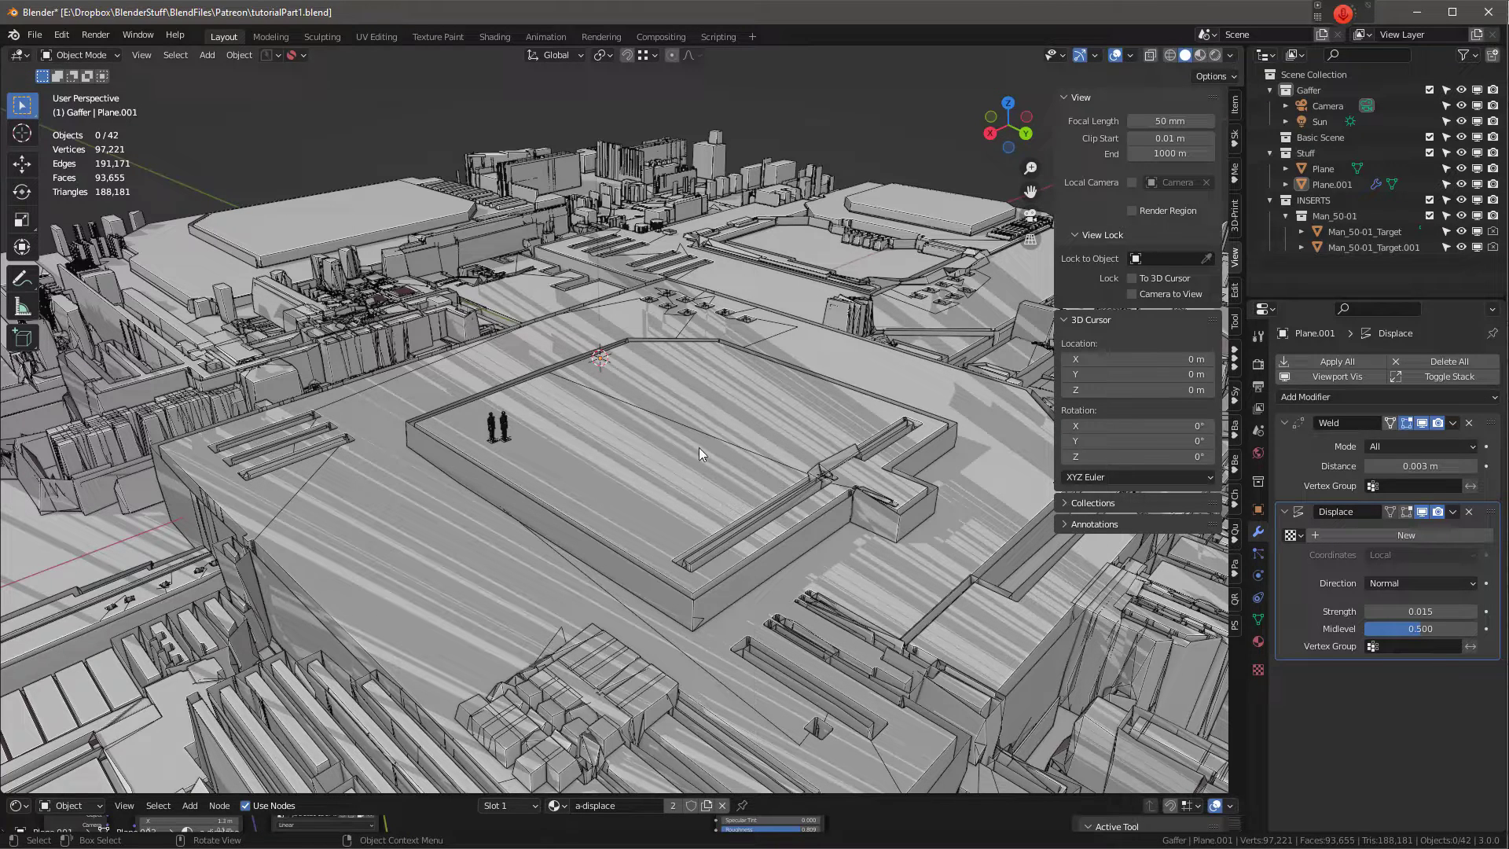
Step: Add a Wireframe modifier to the wall copy with a thickness of 0.1 m
{"action": "left_click", "coordinate": [1325, 397]}
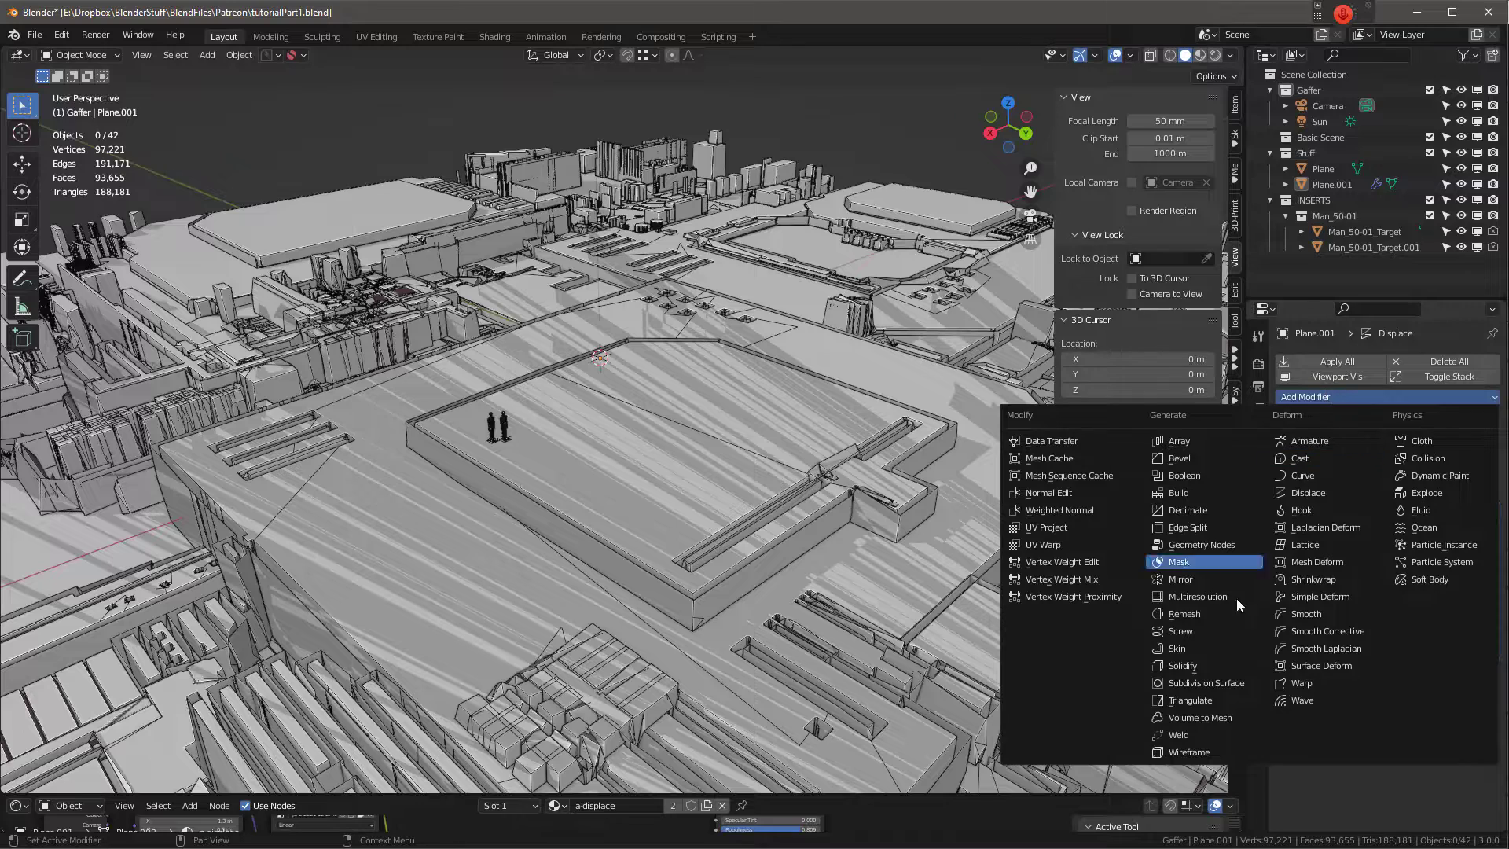
{"action": "left_click", "coordinate": [1186, 752]}
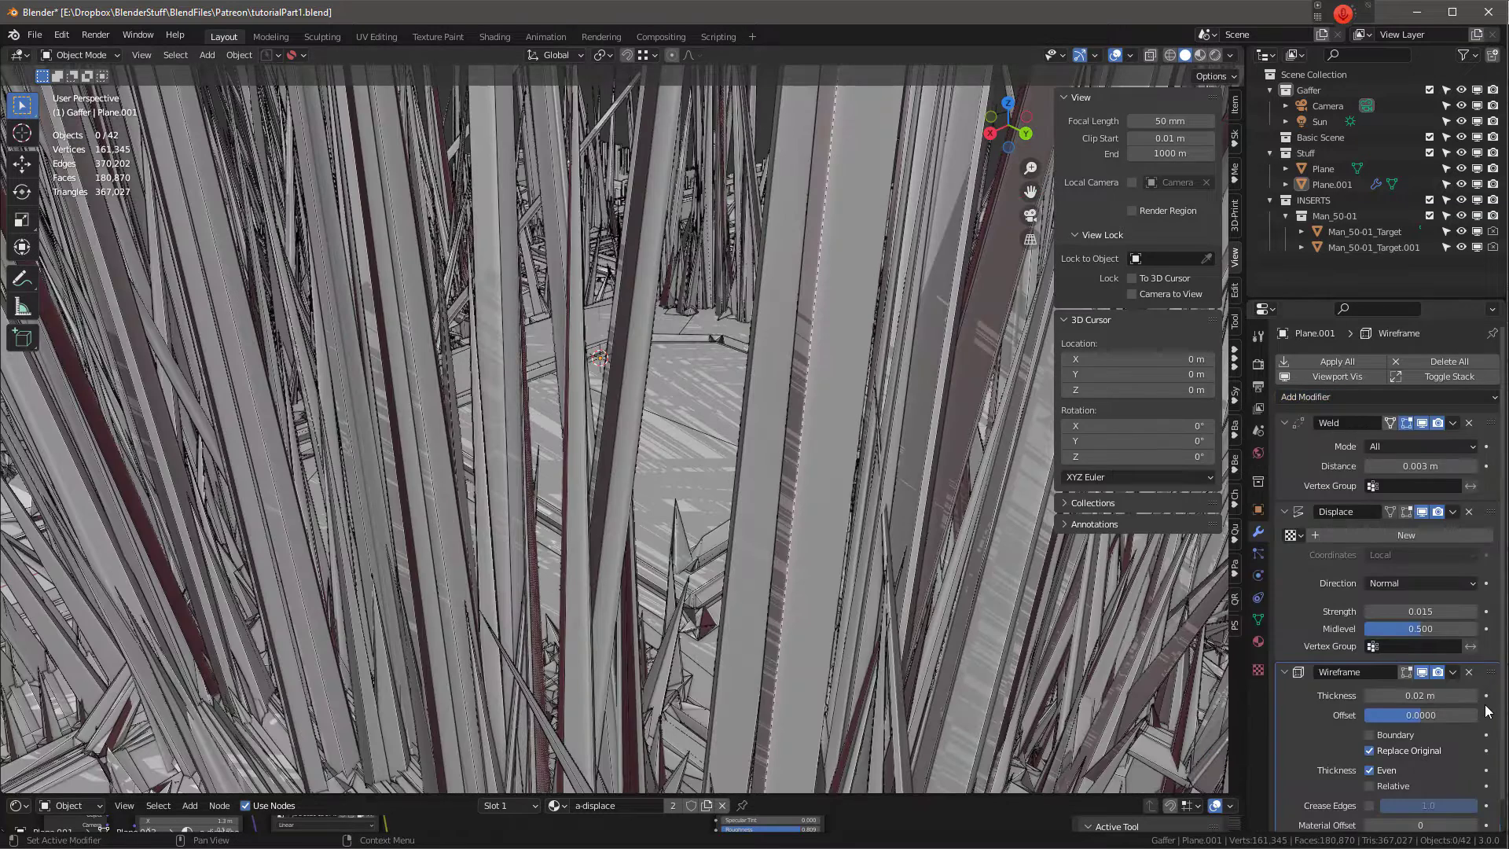
{"action": "left_click", "coordinate": [1438, 695]}
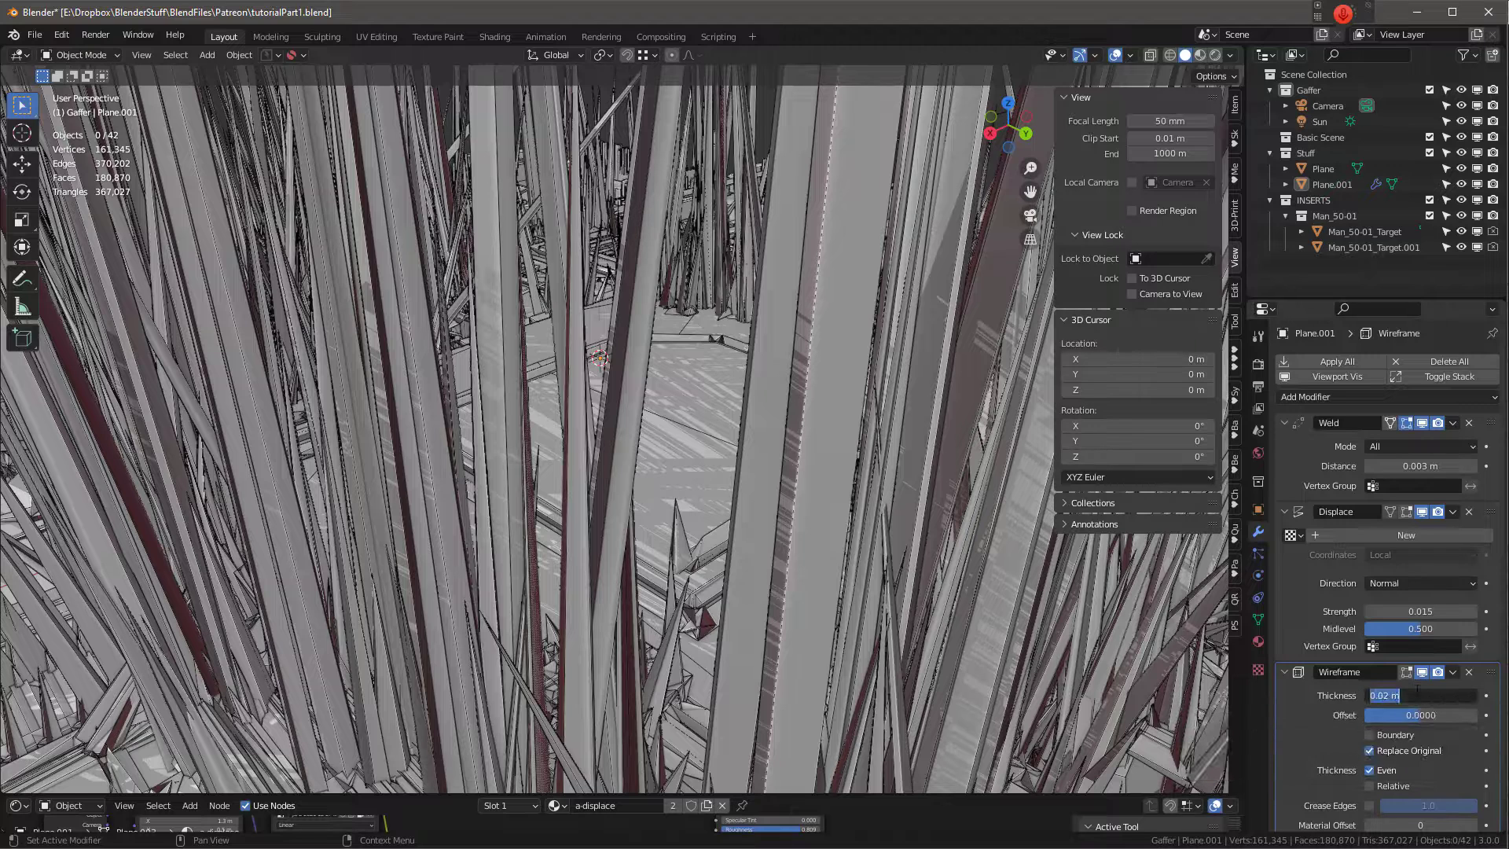
{"action": "type", "text": "0.1"}
{"action": "key", "text": "Return"}
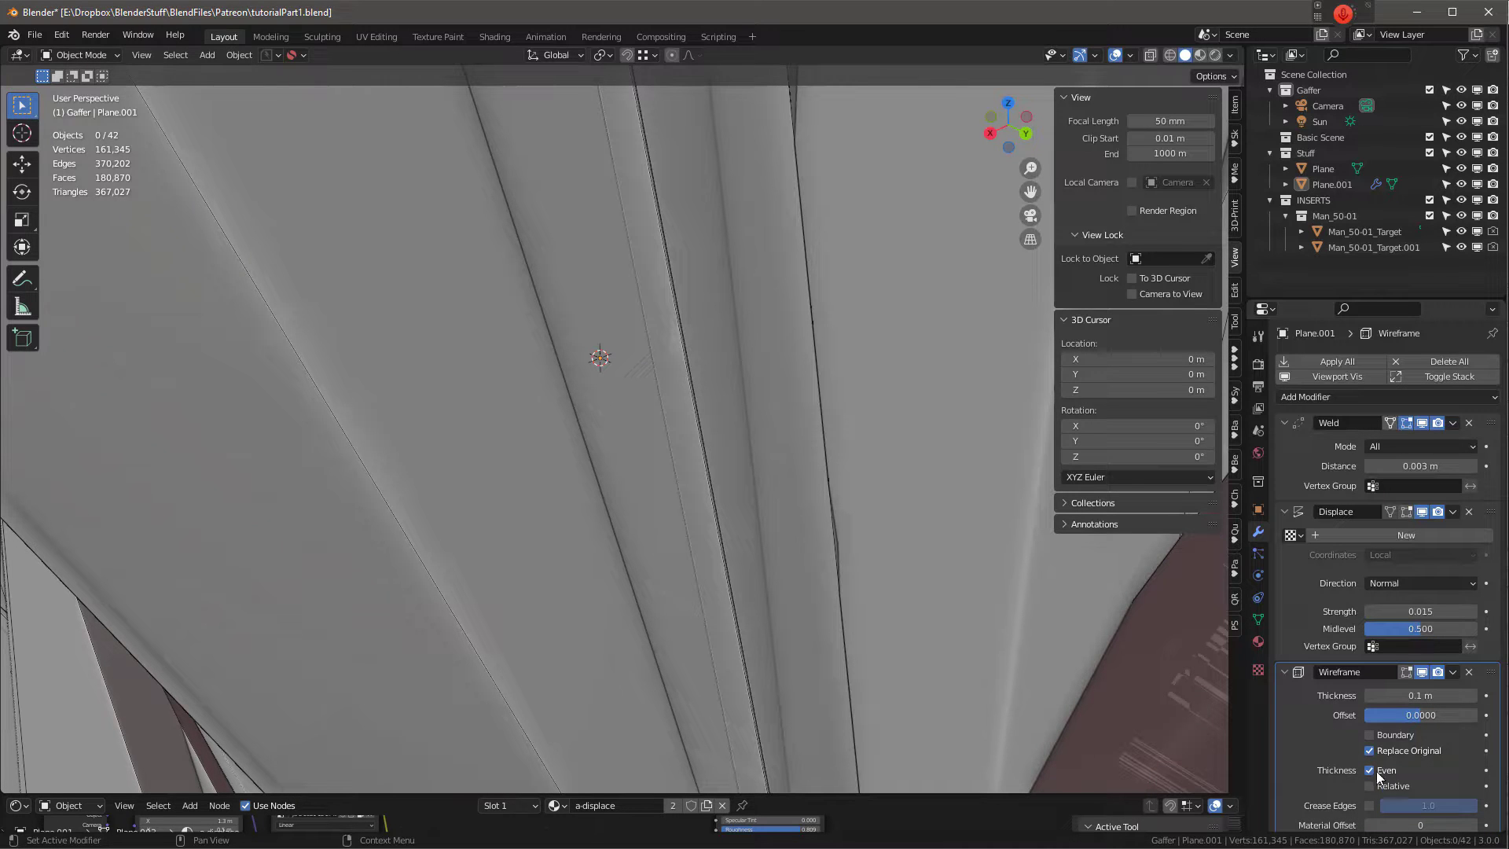
Step: Enable Relative thickness and disable Even thickness on the Wireframe modifier
{"action": "left_click", "coordinate": [1369, 787]}
{"action": "scroll", "coordinate": [1374, 748], "scroll_direction": "down", "scroll_amount": 1}
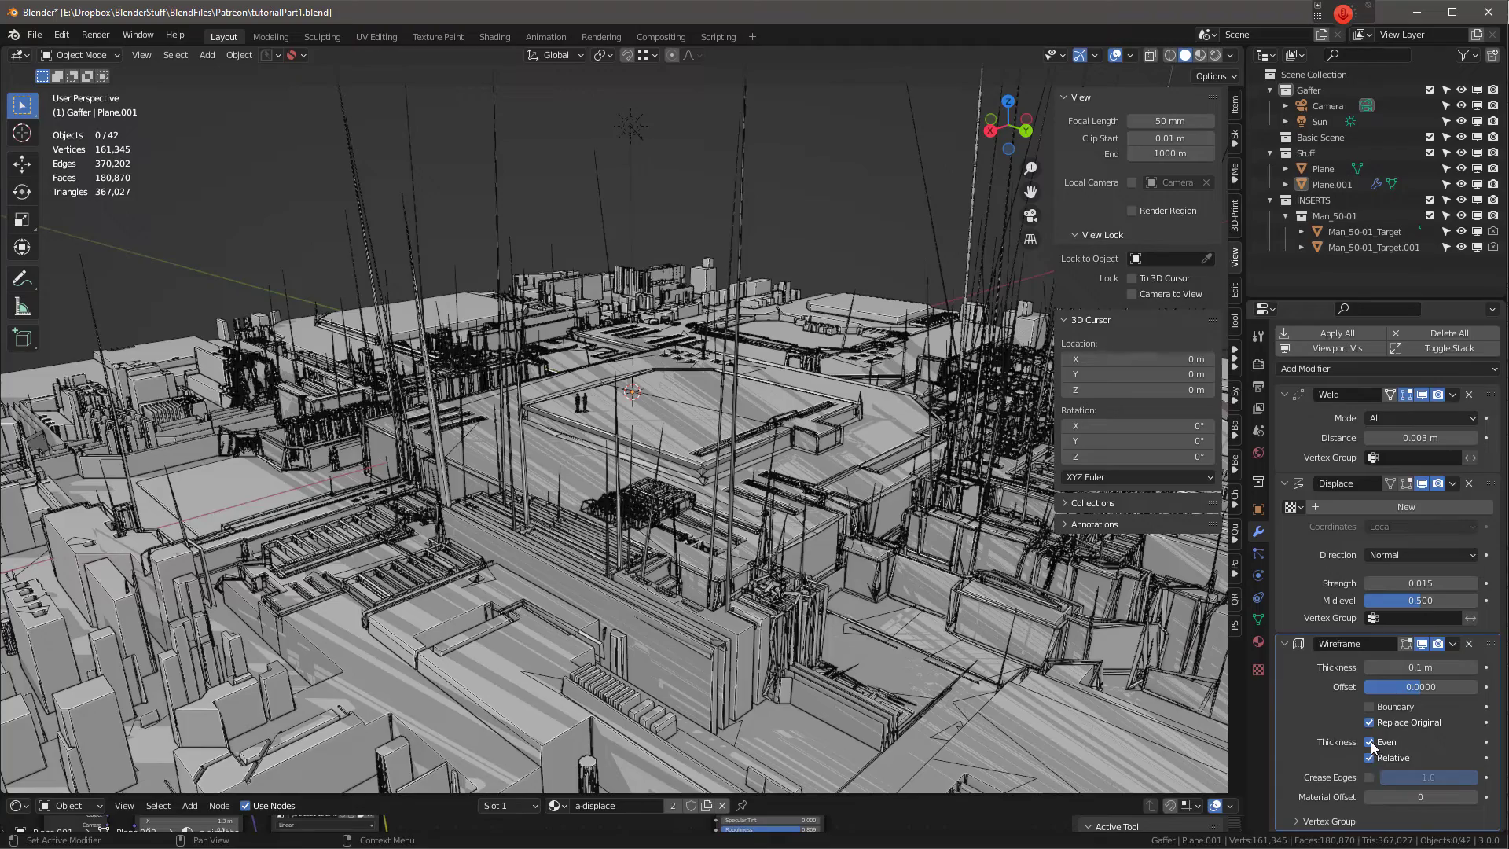
{"action": "left_click", "coordinate": [1371, 757]}
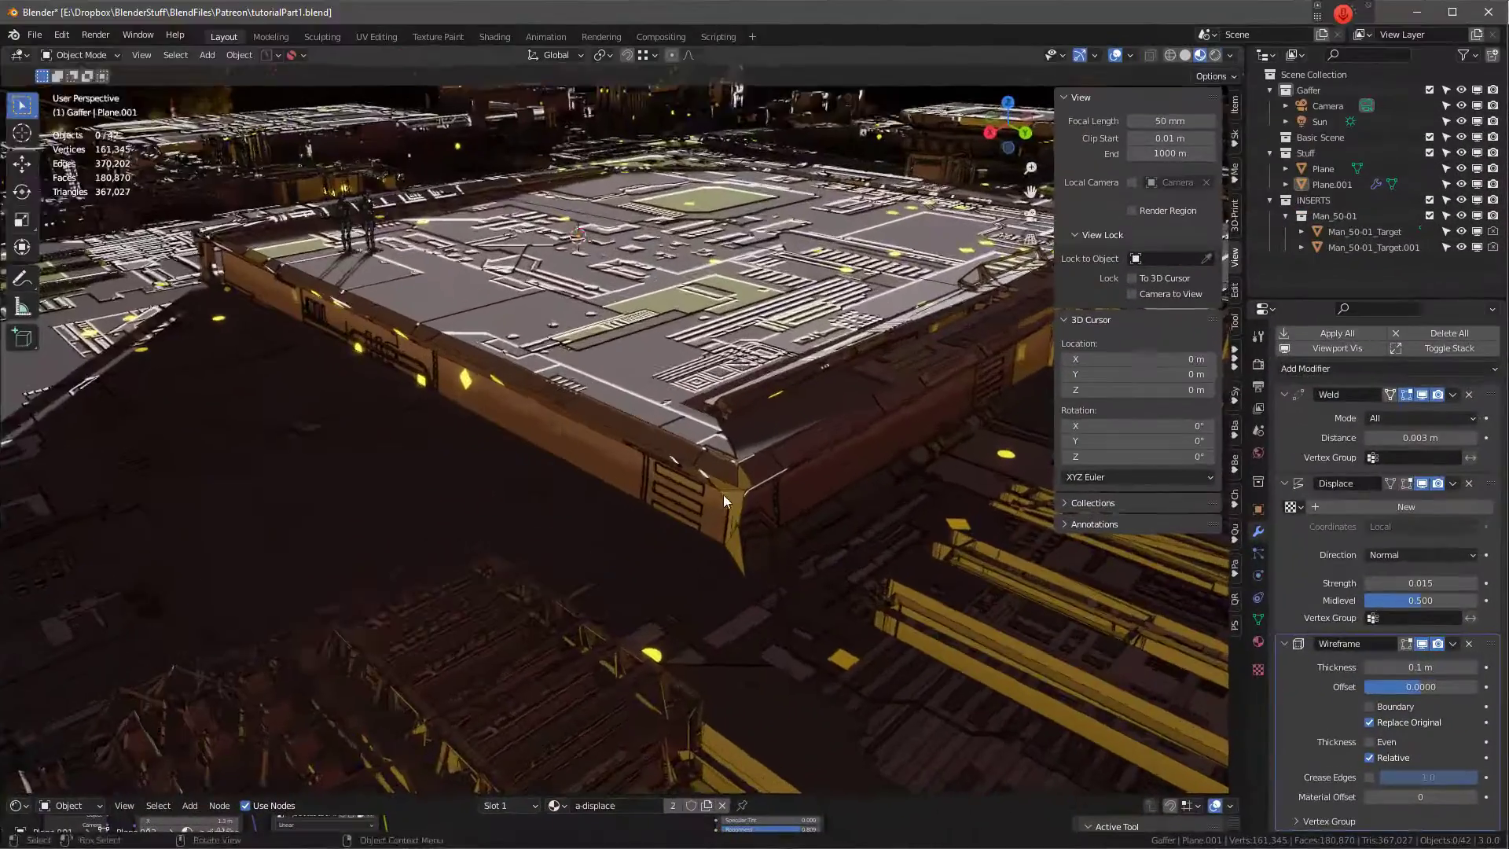
Step: Isolate the wireframe wall copy in local view with solid shading and clear the selection
{"action": "middle_click_drag", "start_coordinate": [723, 493], "coordinate": [712, 500]}
{"action": "middle_click_drag", "start_coordinate": [850, 643], "coordinate": [748, 614]}
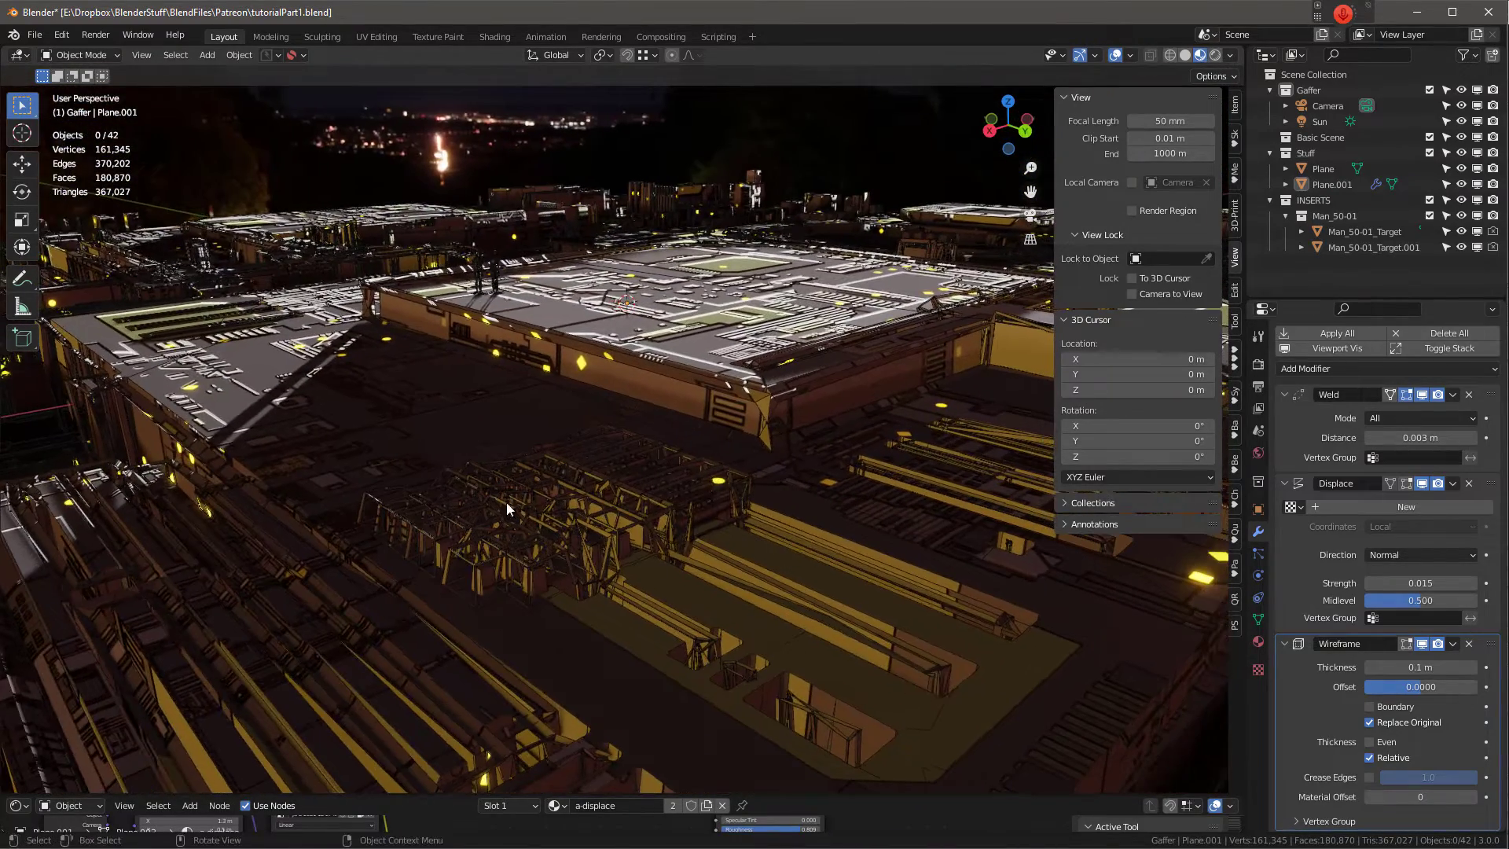
{"action": "scroll", "coordinate": [639, 451], "scroll_direction": "up", "scroll_amount": 3}
{"action": "scroll", "coordinate": [638, 450], "scroll_direction": "down", "scroll_amount": 3}
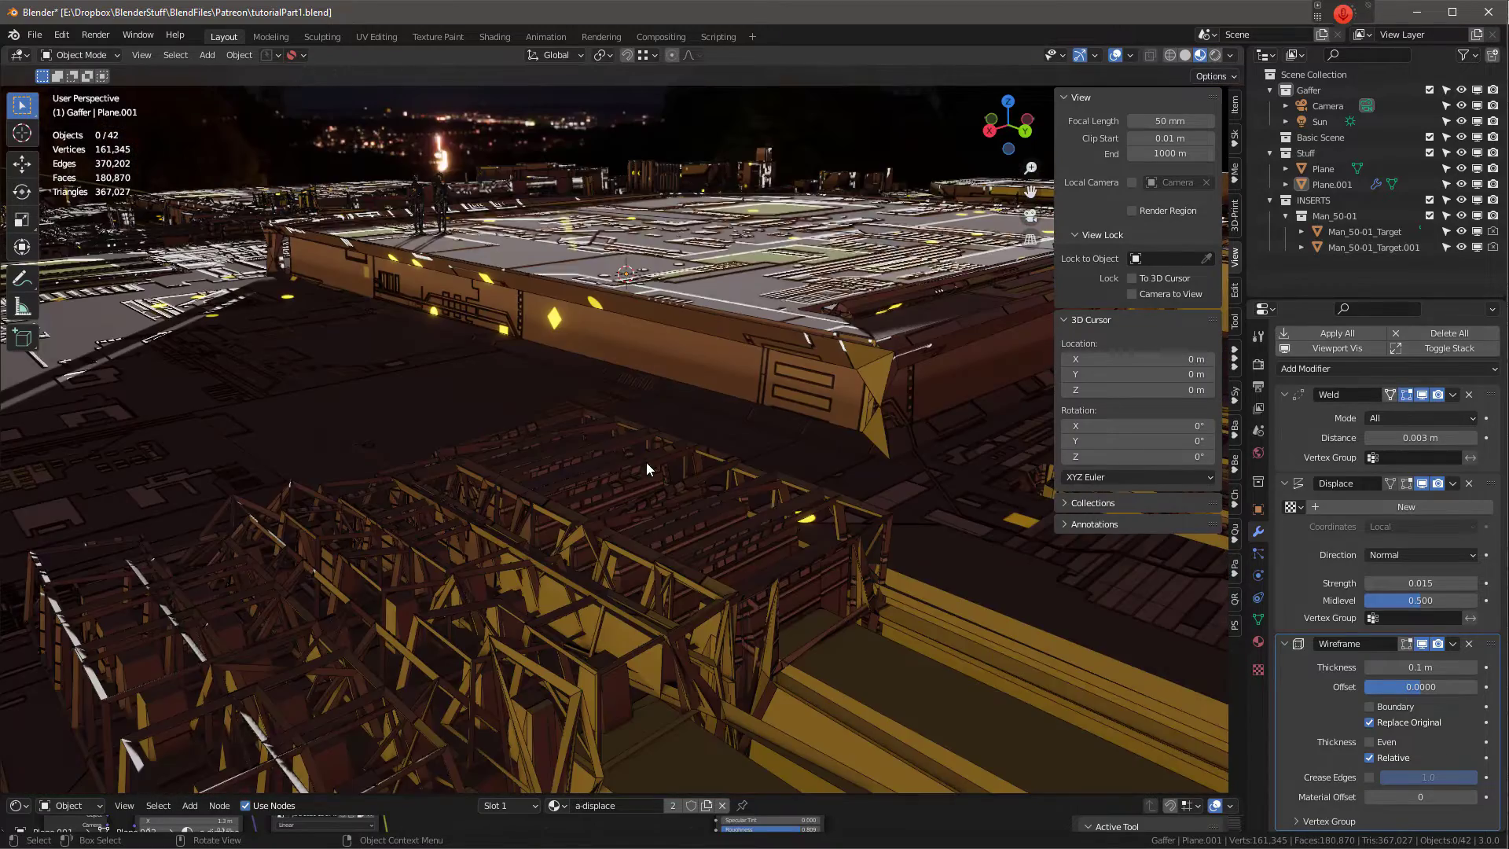
{"action": "middle_click_drag", "start_coordinate": [781, 496], "coordinate": [781, 566]}
{"action": "left_click", "coordinate": [877, 498]}
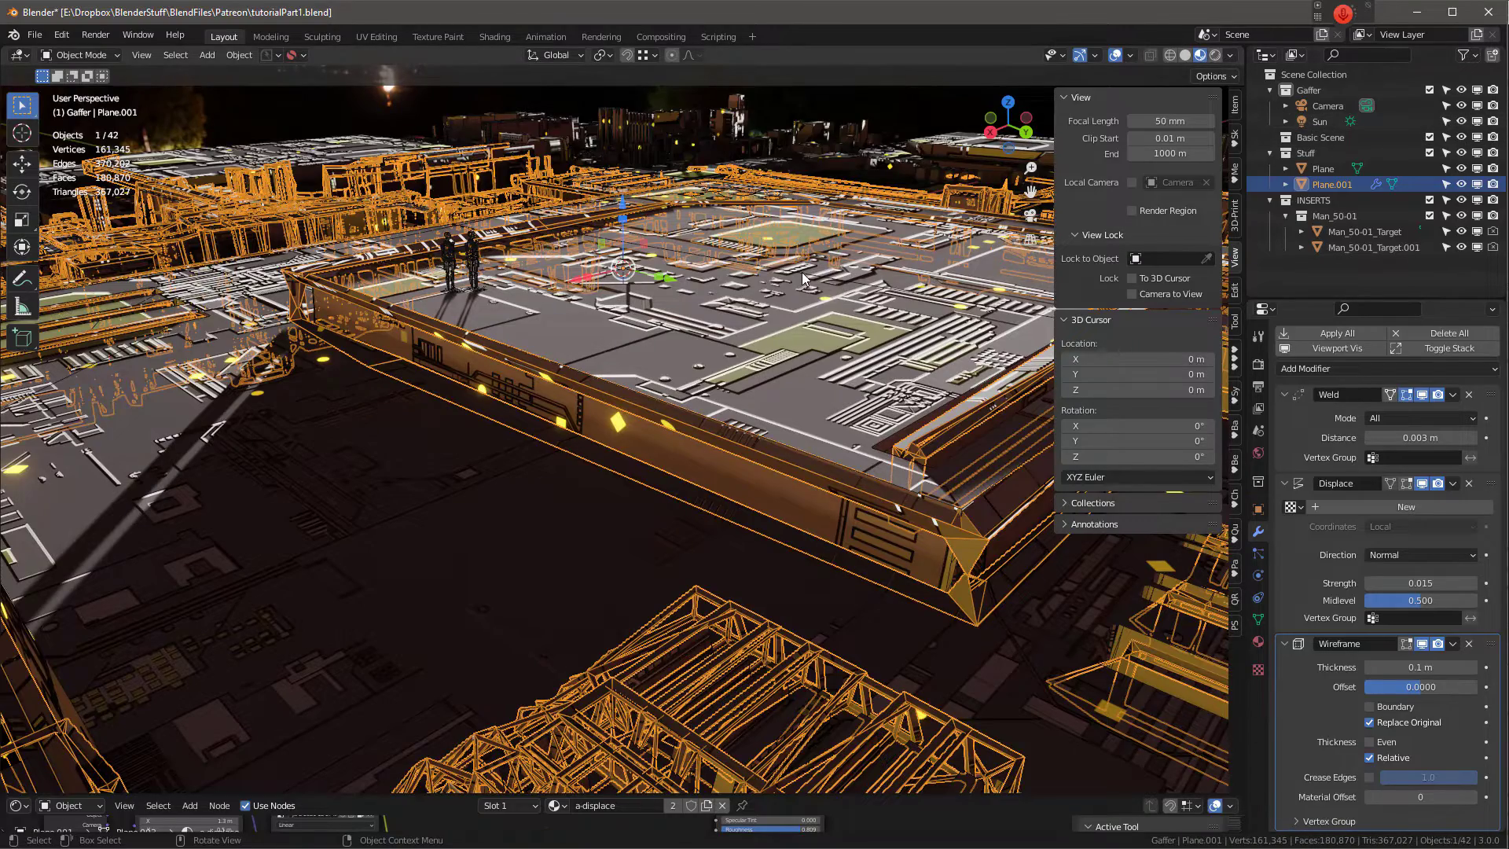
{"action": "key", "text": "KP_Divide"}
{"action": "key", "text": "z"}
{"action": "scroll", "coordinate": [803, 514], "scroll_direction": "up", "scroll_amount": 6}
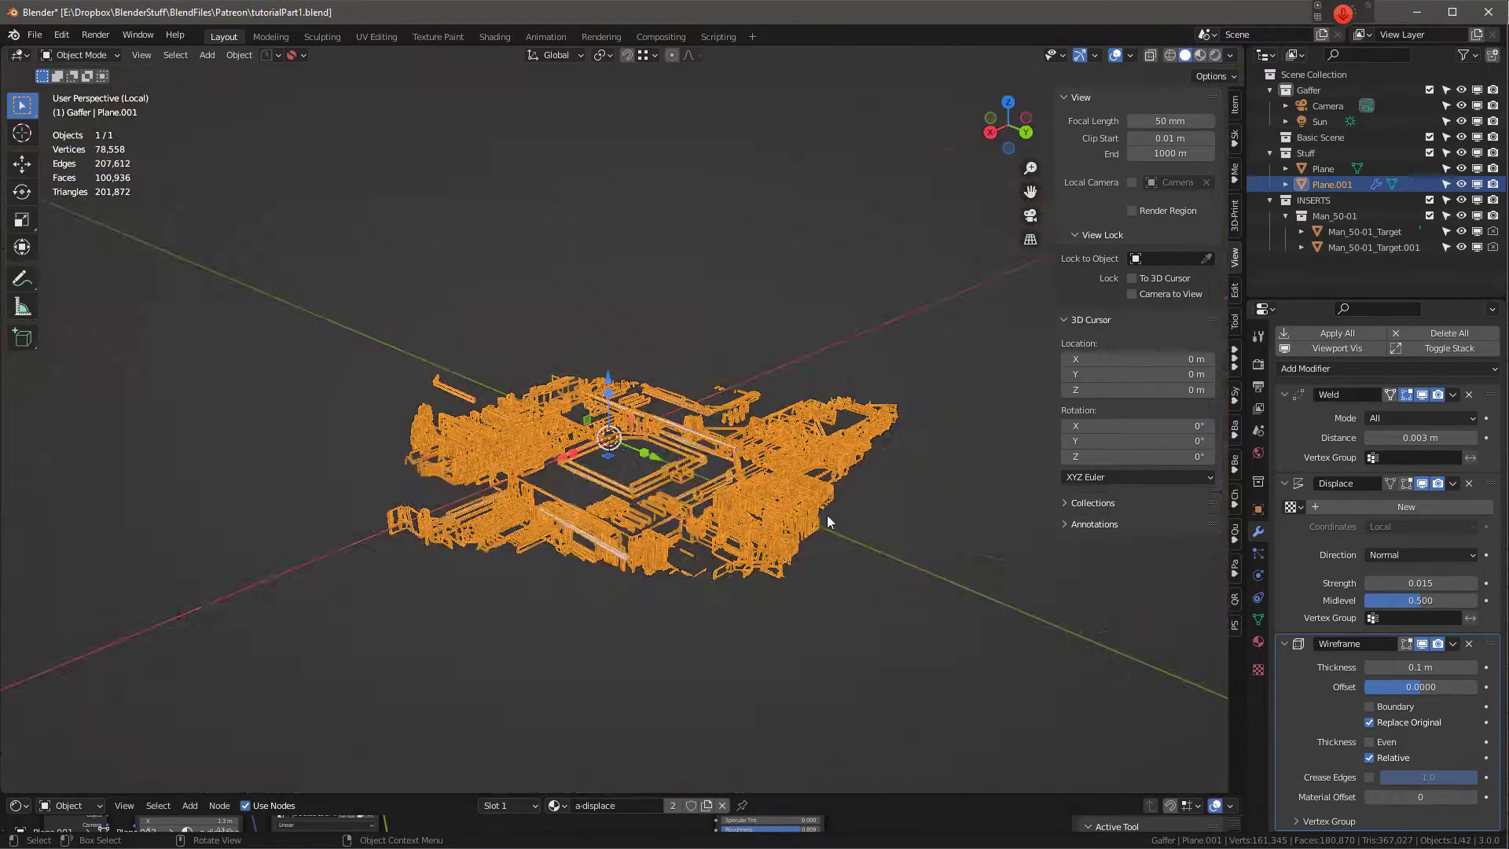
{"action": "key", "text": "alt+a"}
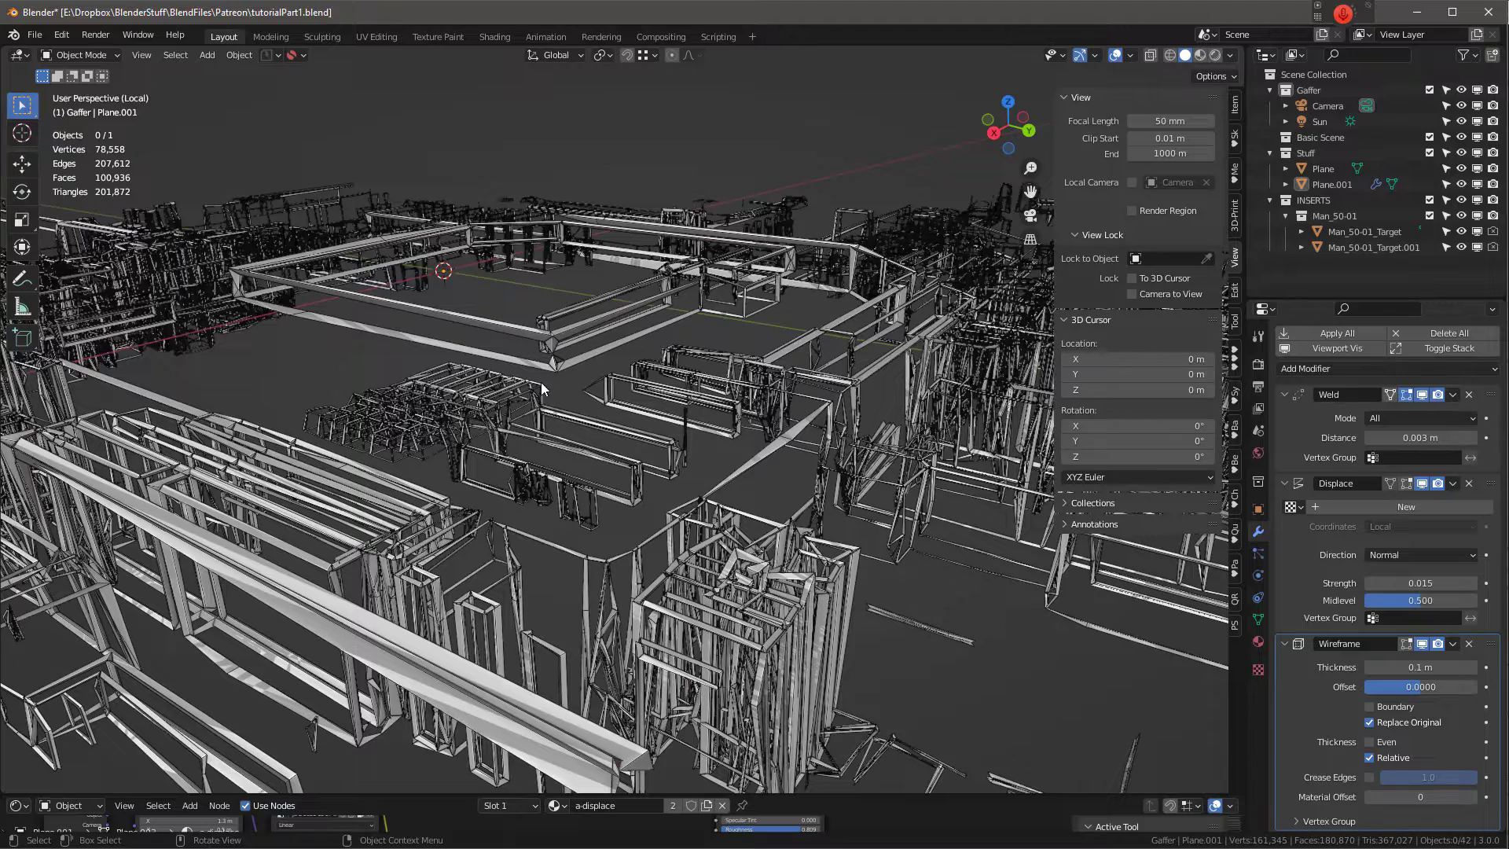
Step: Try Even thickness with Relative turned off at 0.001 m on the Wireframe modifier and inspect a wall corner up close
{"action": "scroll", "coordinate": [769, 672], "scroll_direction": "down", "scroll_amount": 2}
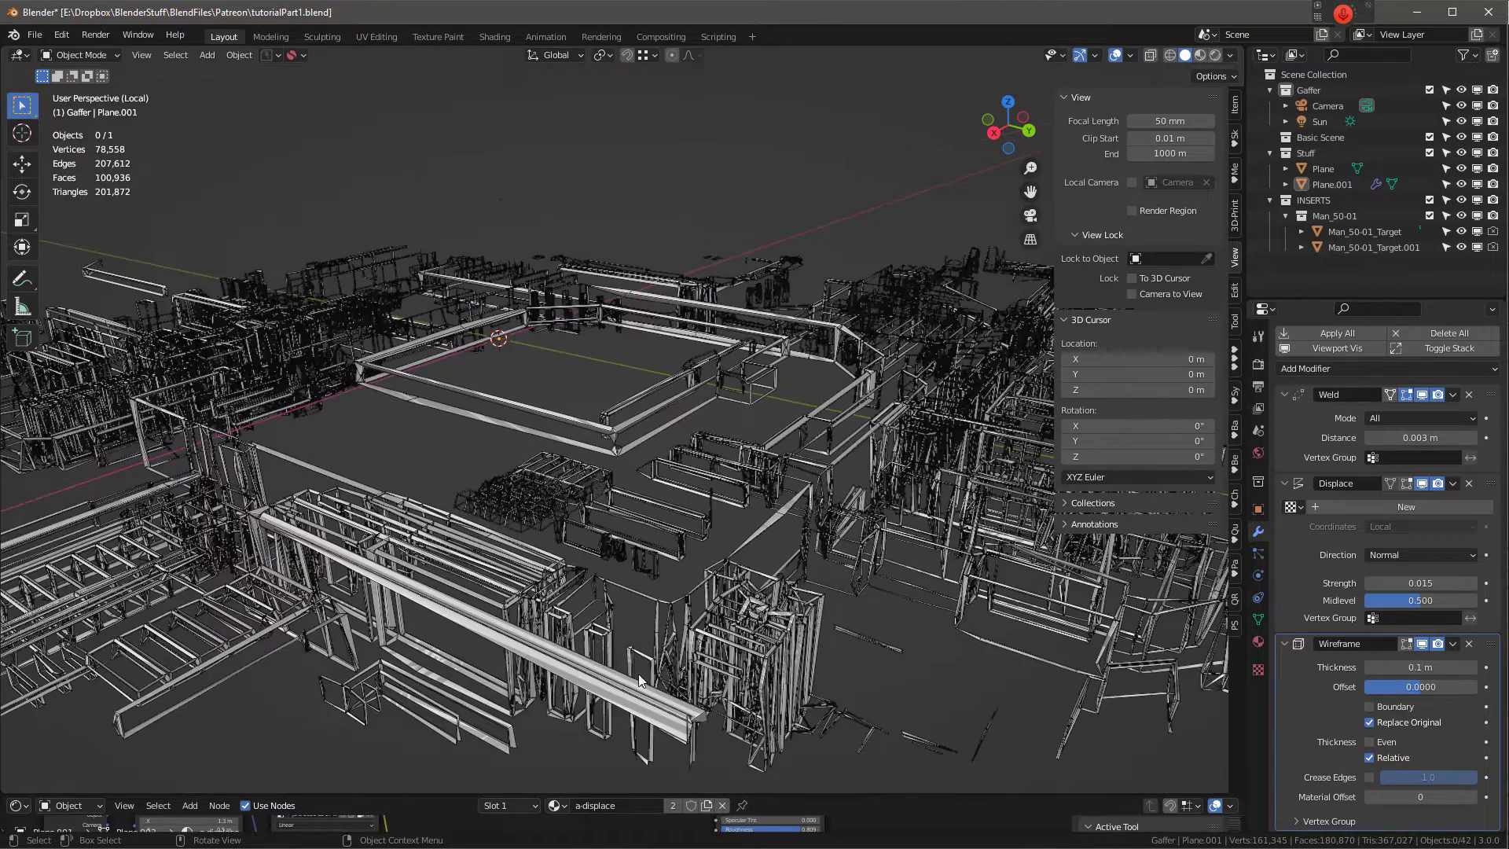
{"action": "scroll", "coordinate": [778, 662], "scroll_direction": "up", "scroll_amount": 1}
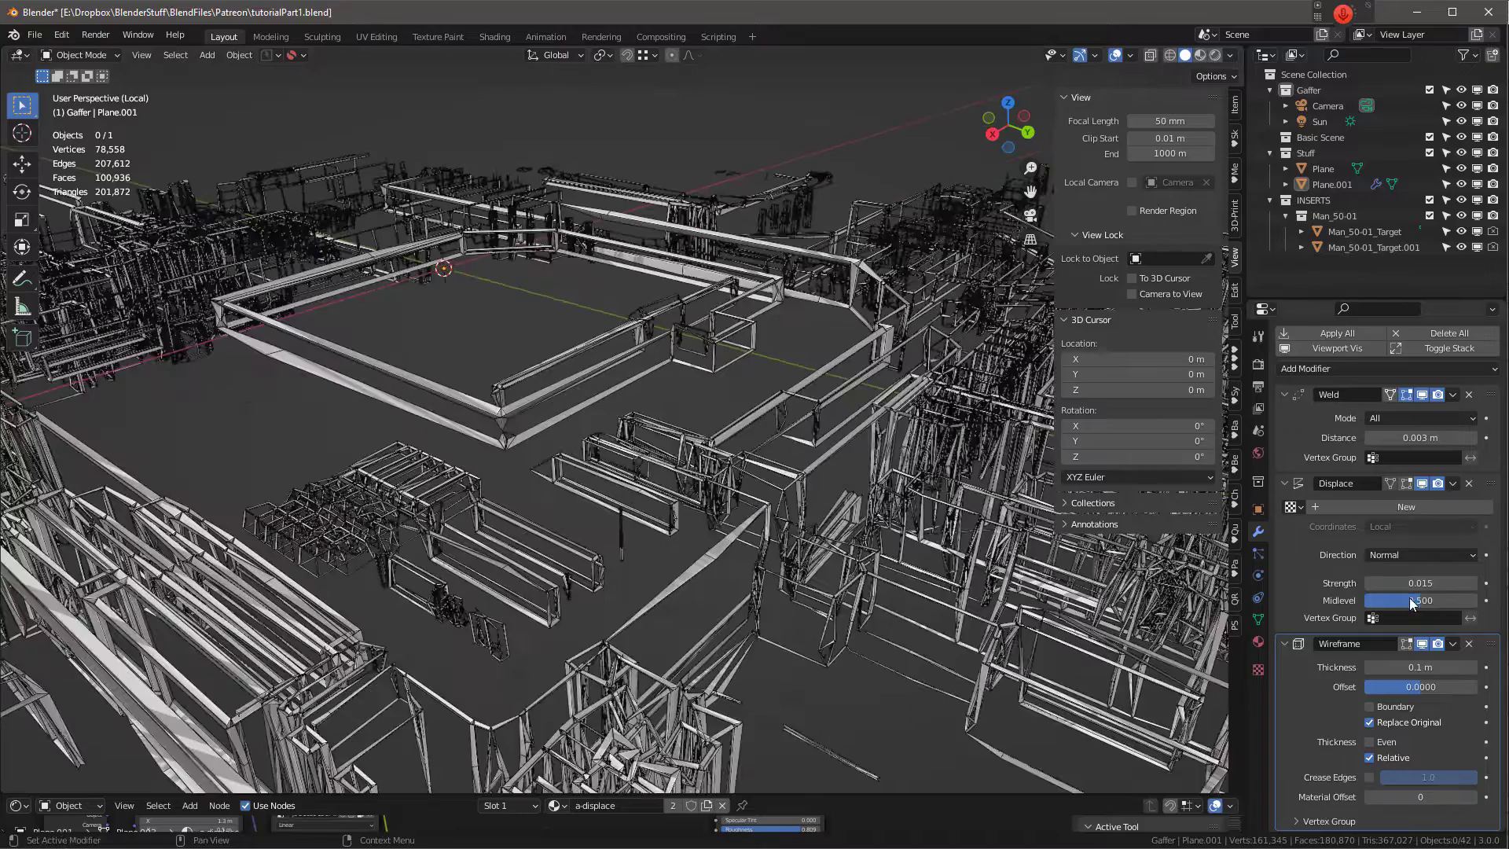
{"action": "left_click", "coordinate": [1370, 742]}
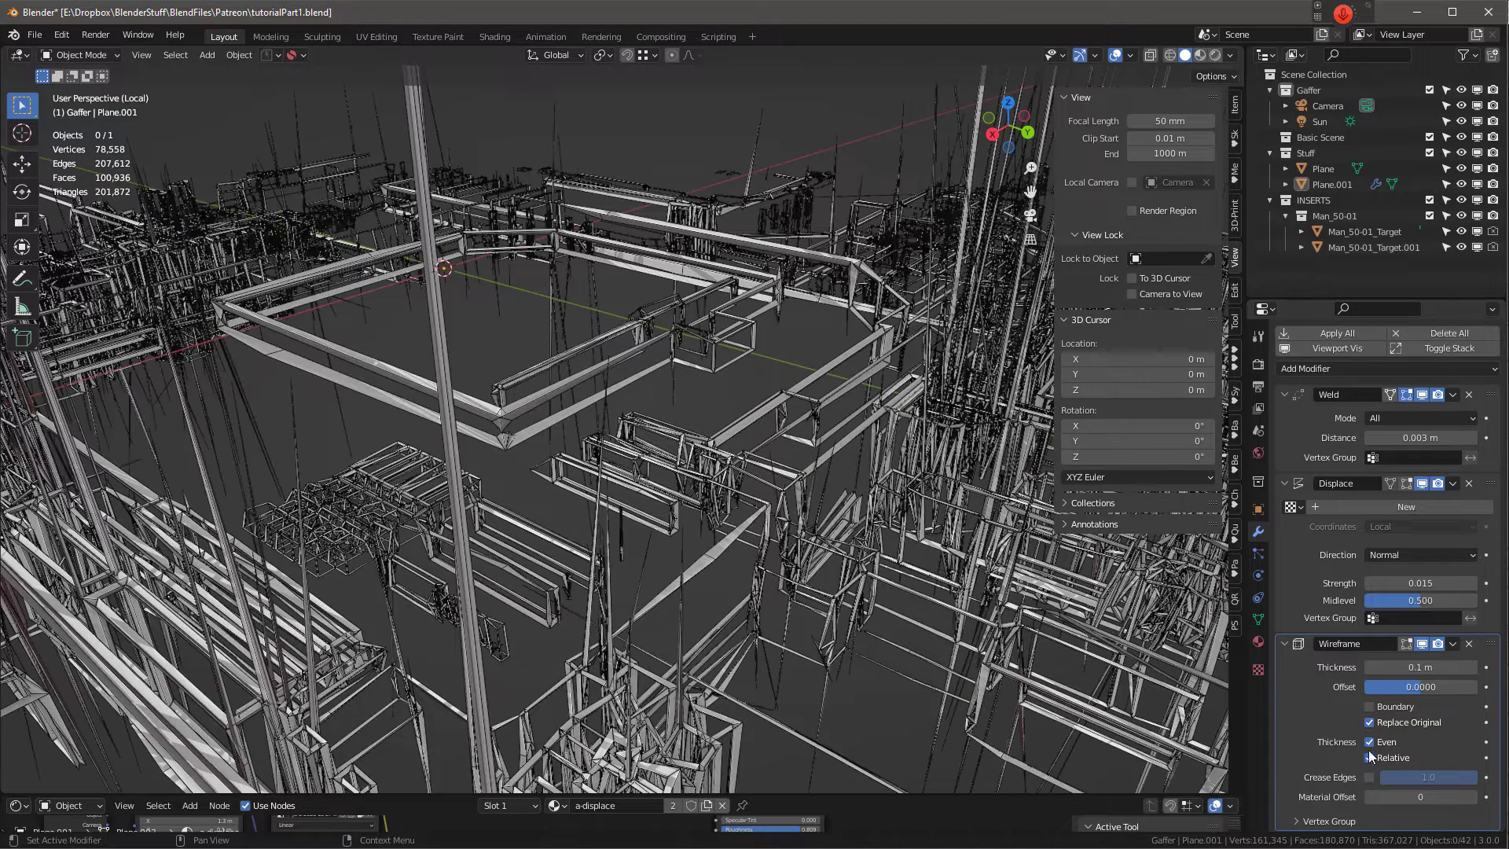
{"action": "left_click", "coordinate": [1370, 757]}
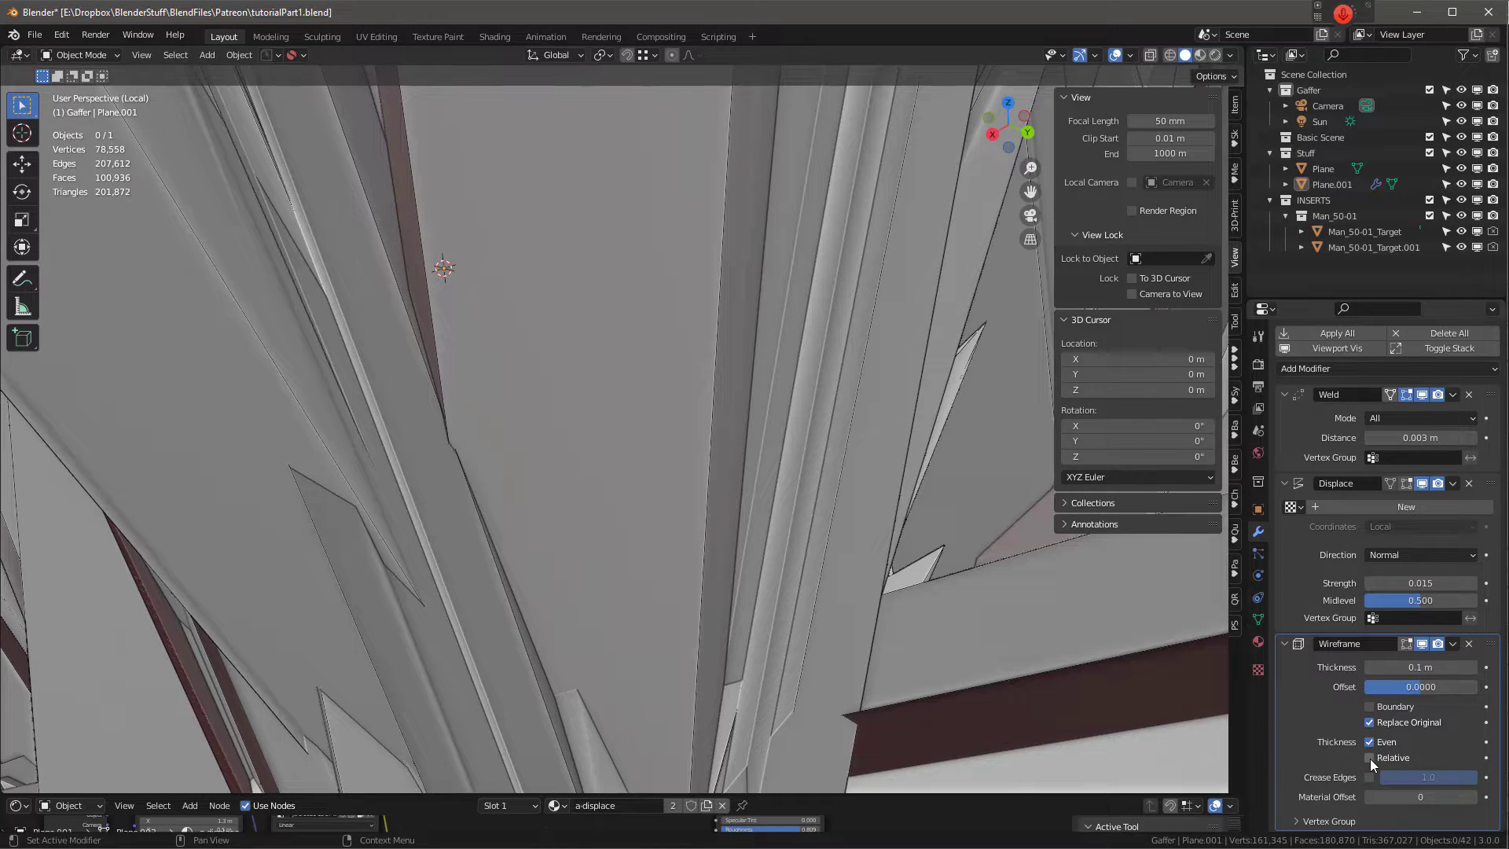
{"action": "left_click", "coordinate": [1415, 668]}
{"action": "key", "text": "BackSpace"}
{"action": "type", "text": ".001"}
{"action": "key", "text": "Return"}
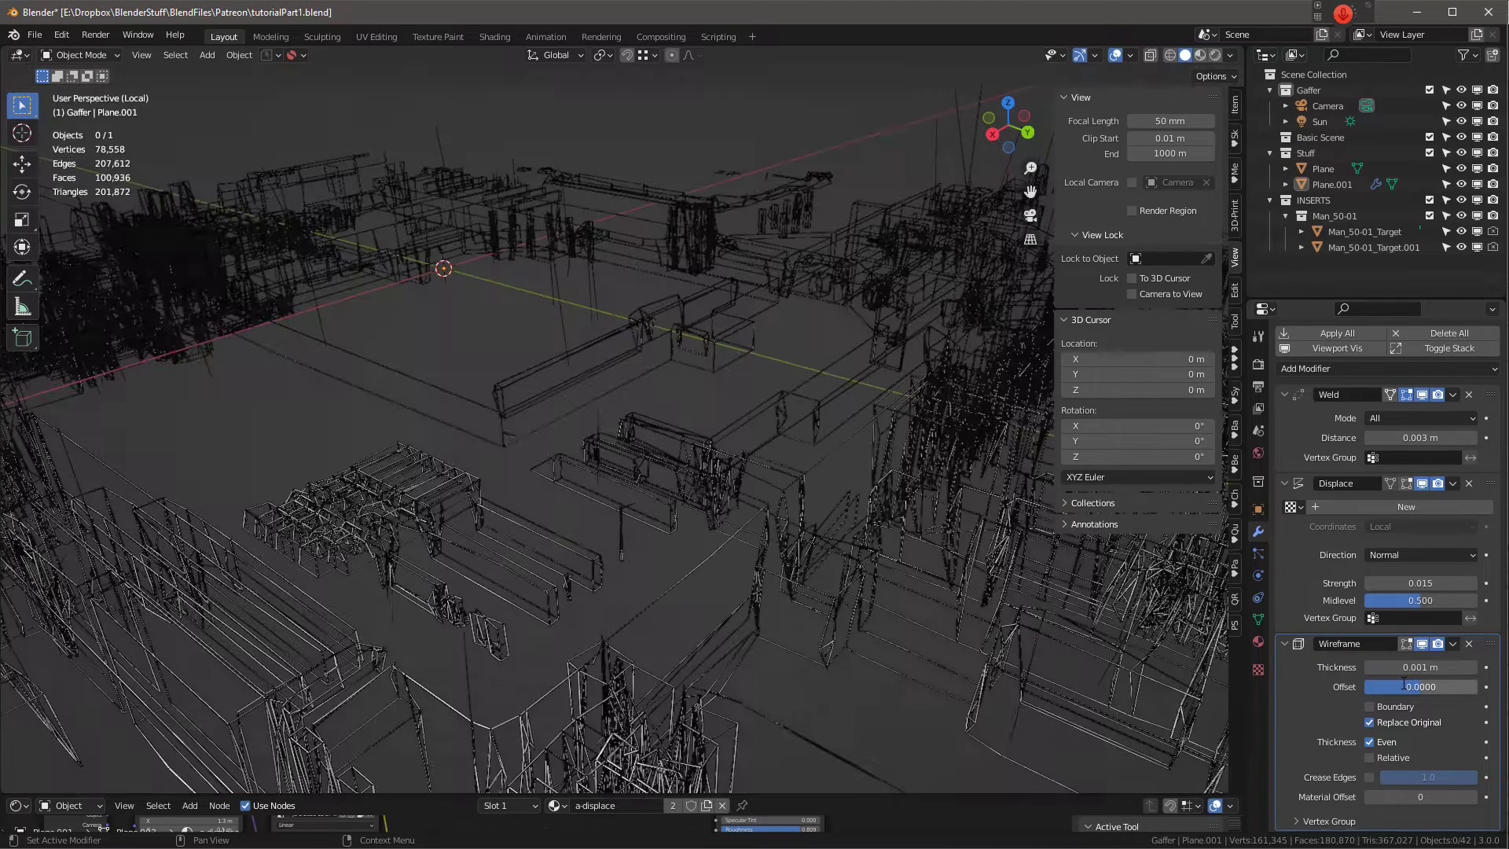
{"action": "scroll", "coordinate": [621, 584], "scroll_direction": "up", "scroll_amount": 2}
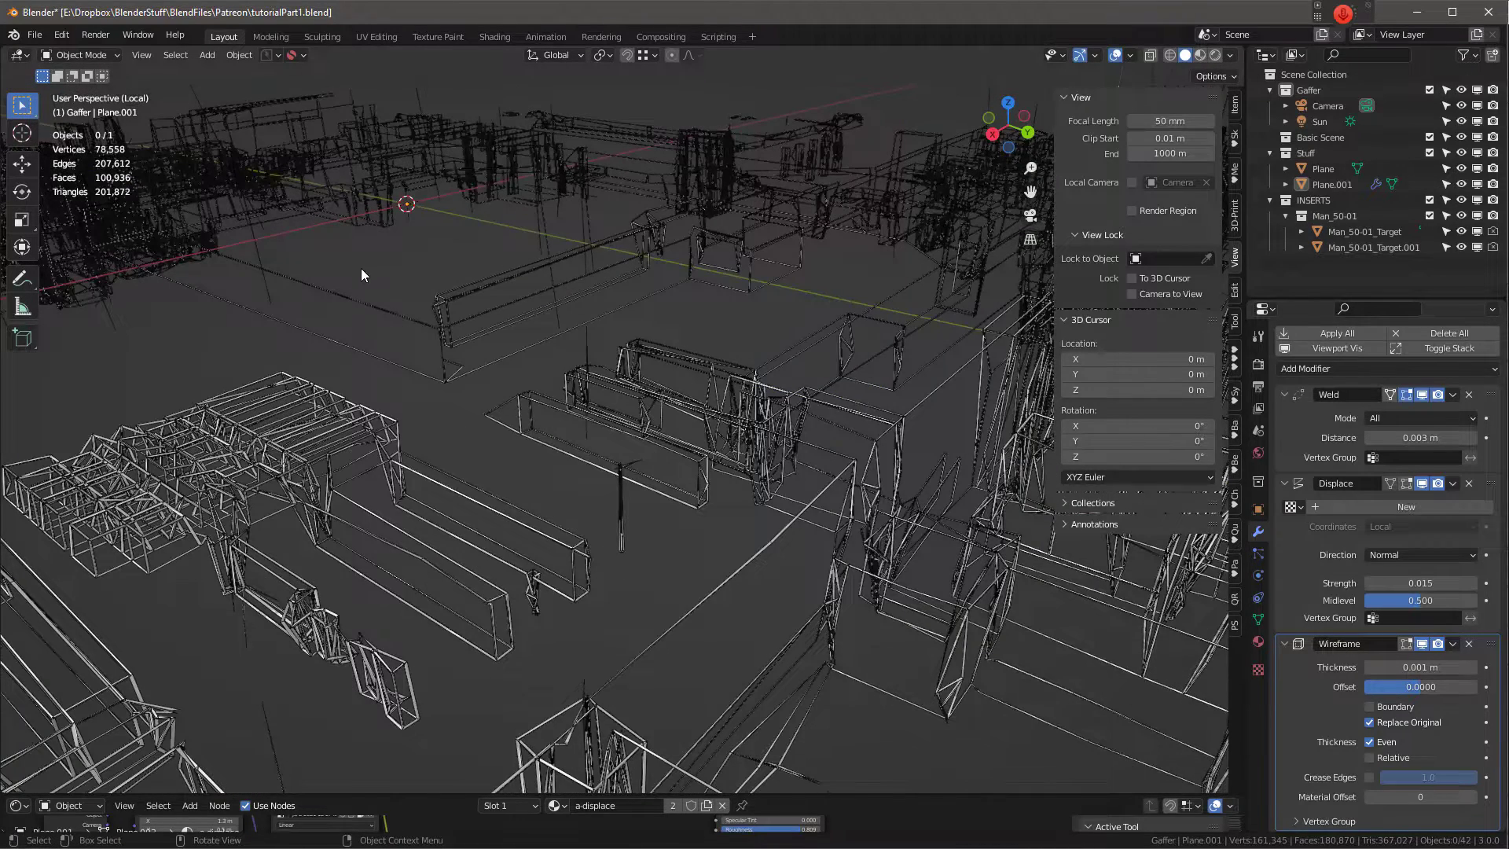
{"action": "scroll", "coordinate": [393, 283], "scroll_direction": "up", "scroll_amount": 2}
{"action": "scroll", "coordinate": [479, 298], "scroll_direction": "up", "scroll_amount": 4}
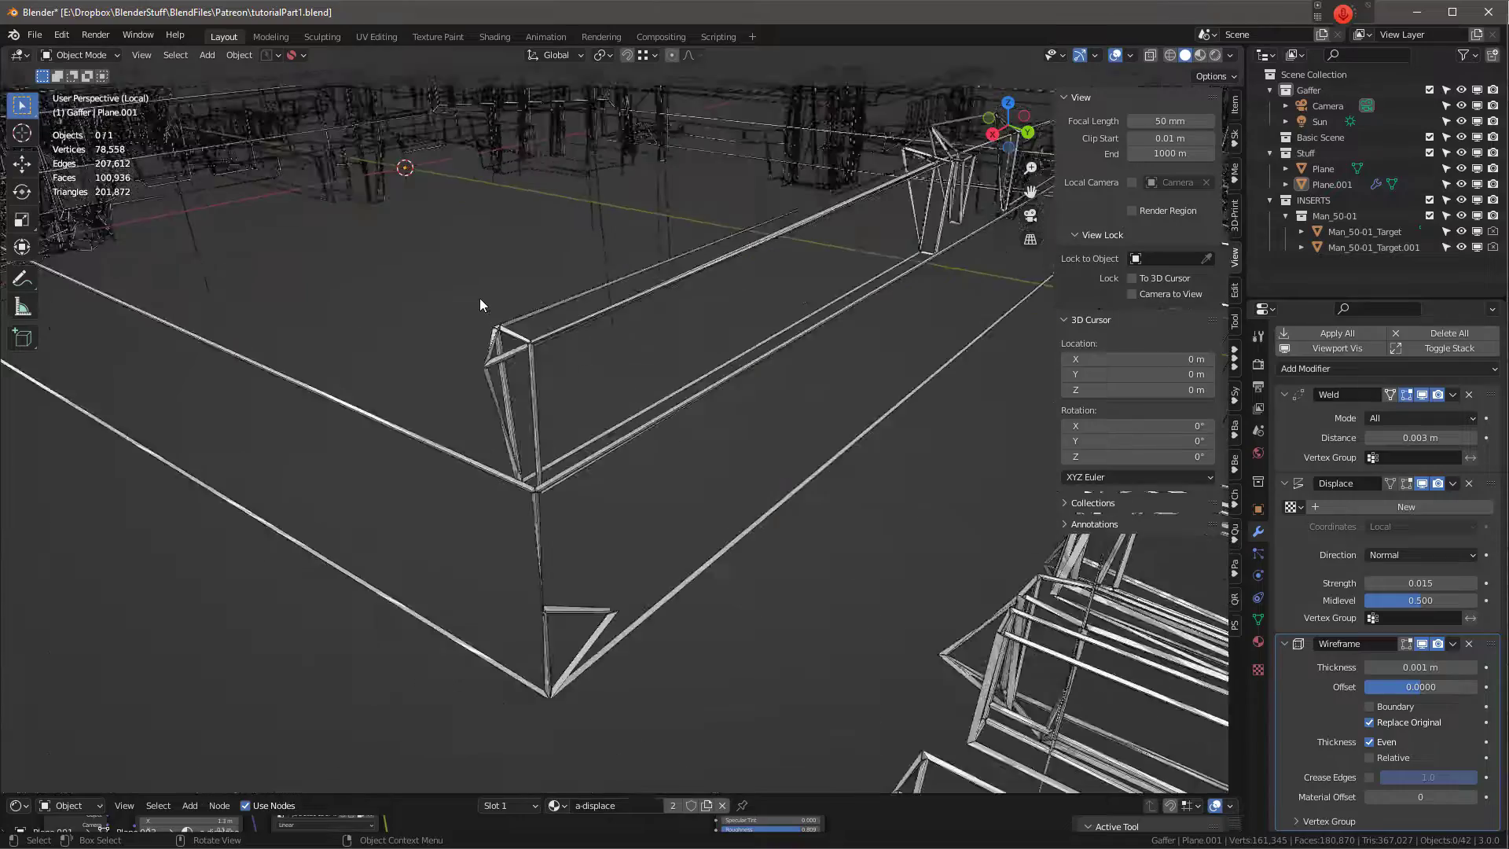
{"action": "scroll", "coordinate": [480, 298], "scroll_direction": "down", "scroll_amount": 4}
{"action": "middle_click_drag", "start_coordinate": [479, 304], "coordinate": [582, 574]}
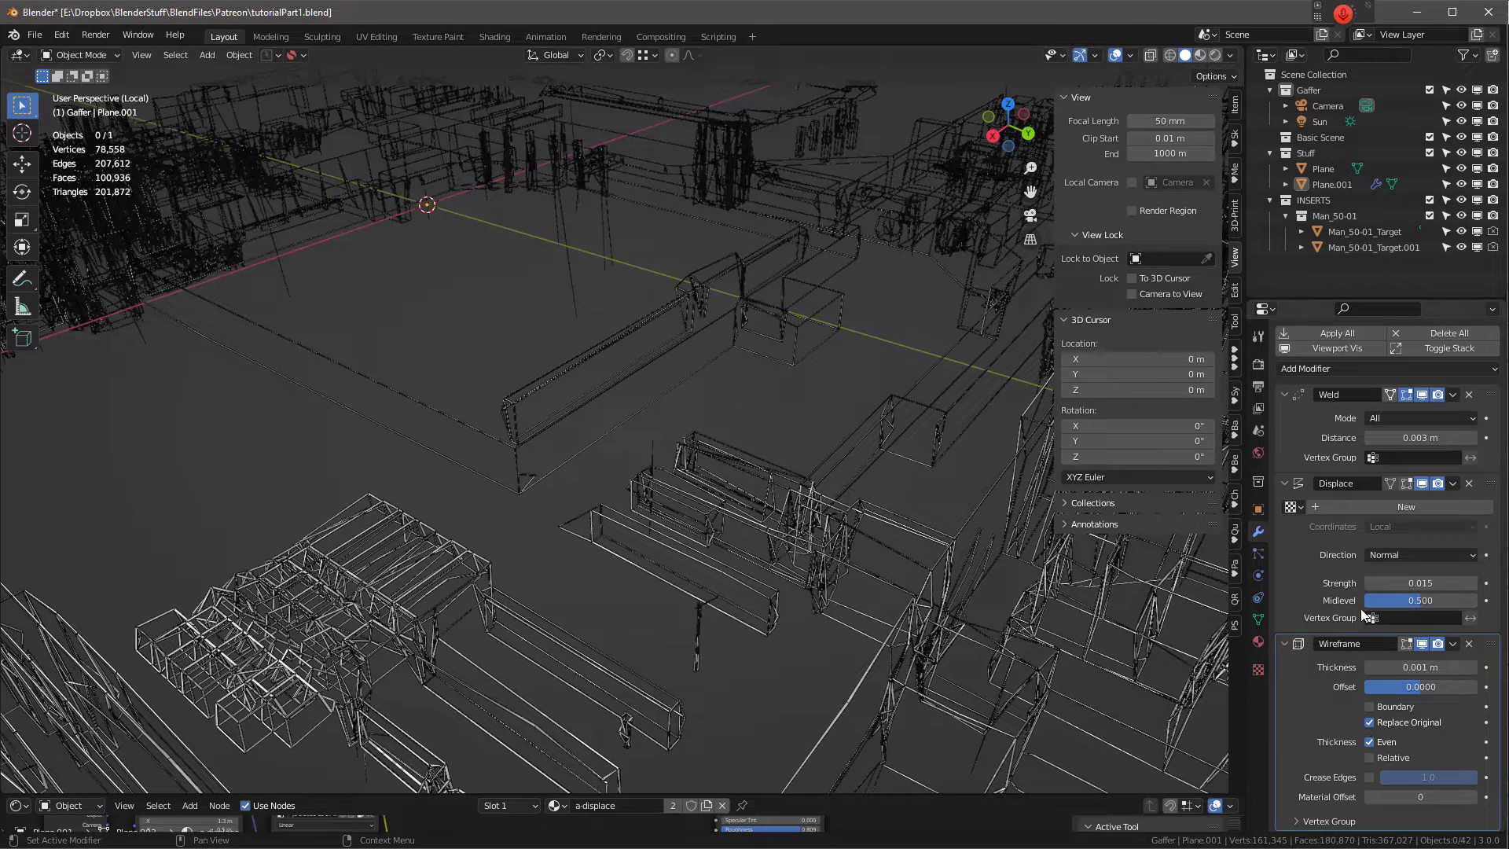
Step: Switch the Wireframe modifier back to Relative thickness without Even and set its thickness to 0.1 m
{"action": "left_click", "coordinate": [1369, 742]}
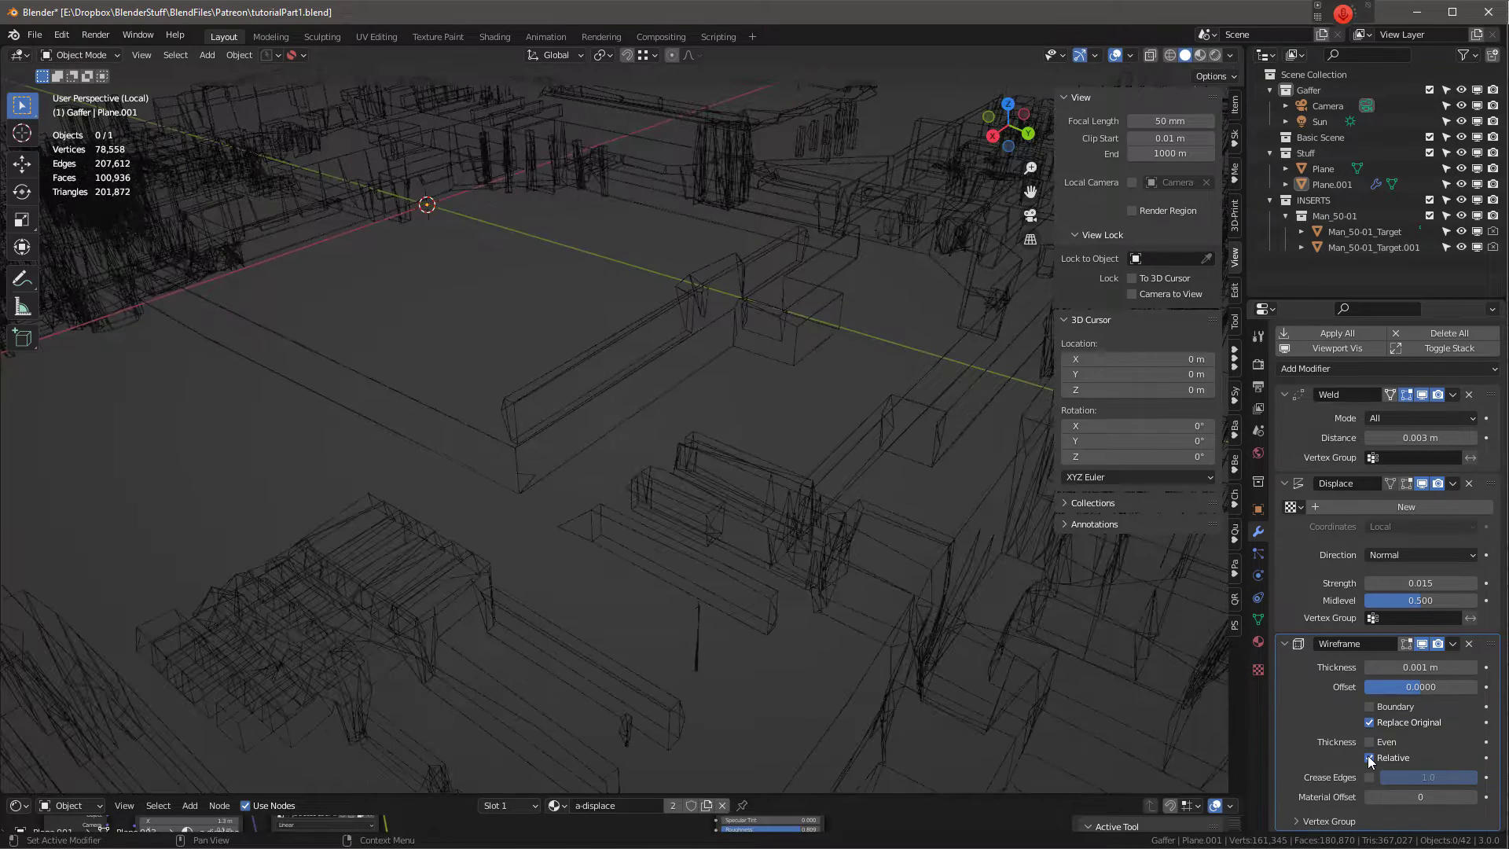
{"action": "left_click", "coordinate": [1369, 758]}
{"action": "left_click", "coordinate": [1433, 668]}
{"action": "key", "text": "BackSpace"}
{"action": "type", "text": "0.1"}
{"action": "key", "text": "Return"}
Step: Examine how the strut thickness varies between large walls and small details across the wireframe mesh
{"action": "middle_click_drag", "start_coordinate": [613, 483], "coordinate": [686, 506]}
{"action": "scroll", "coordinate": [716, 521], "scroll_direction": "up", "scroll_amount": 3}
{"action": "scroll", "coordinate": [715, 525], "scroll_direction": "up", "scroll_amount": 3}
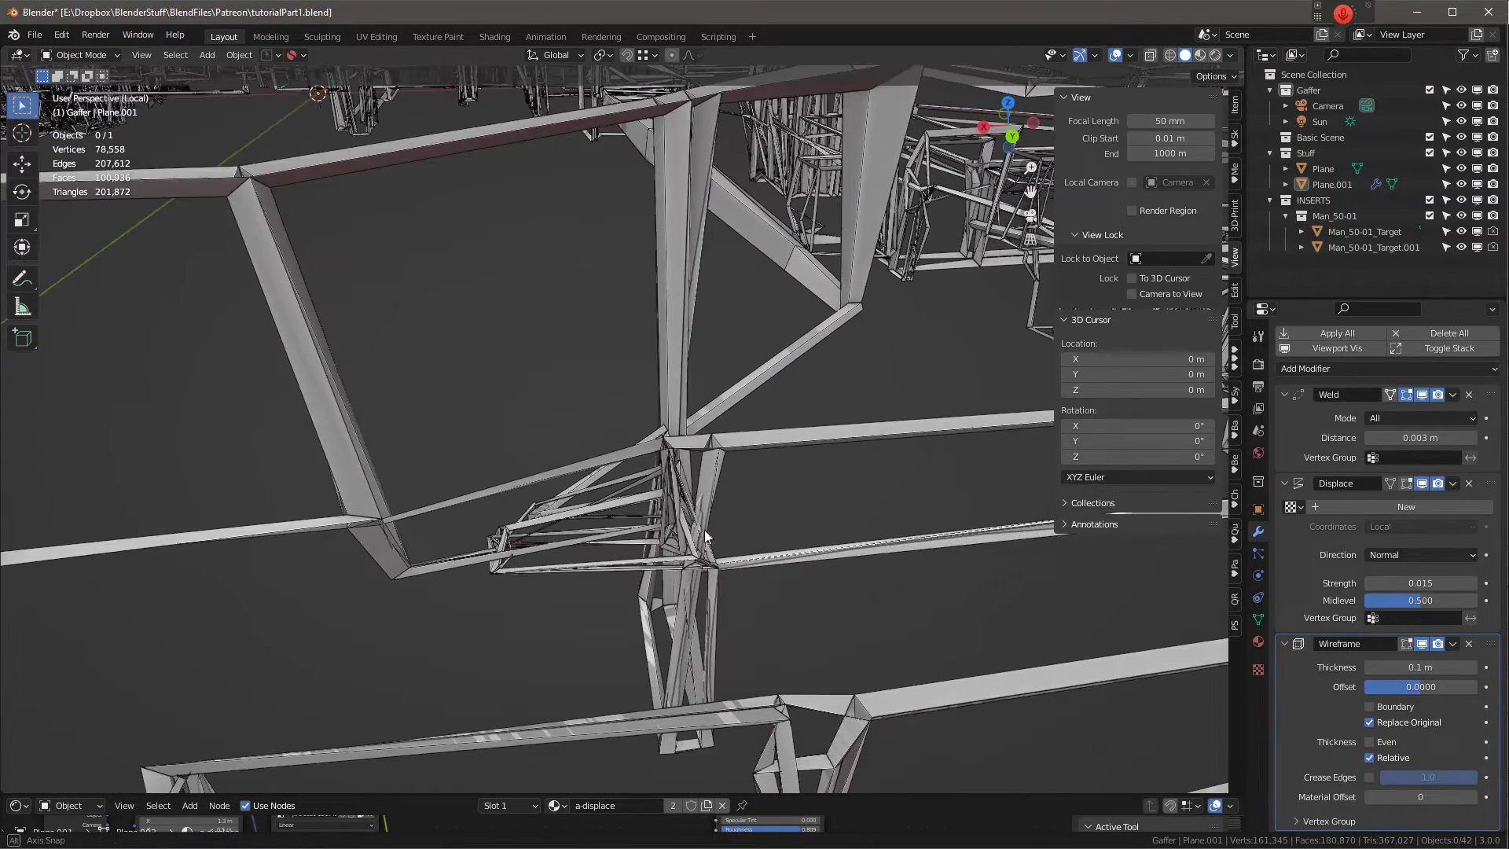
{"action": "scroll", "coordinate": [505, 553], "scroll_direction": "up", "scroll_amount": 5}
{"action": "scroll", "coordinate": [503, 544], "scroll_direction": "down", "scroll_amount": 6}
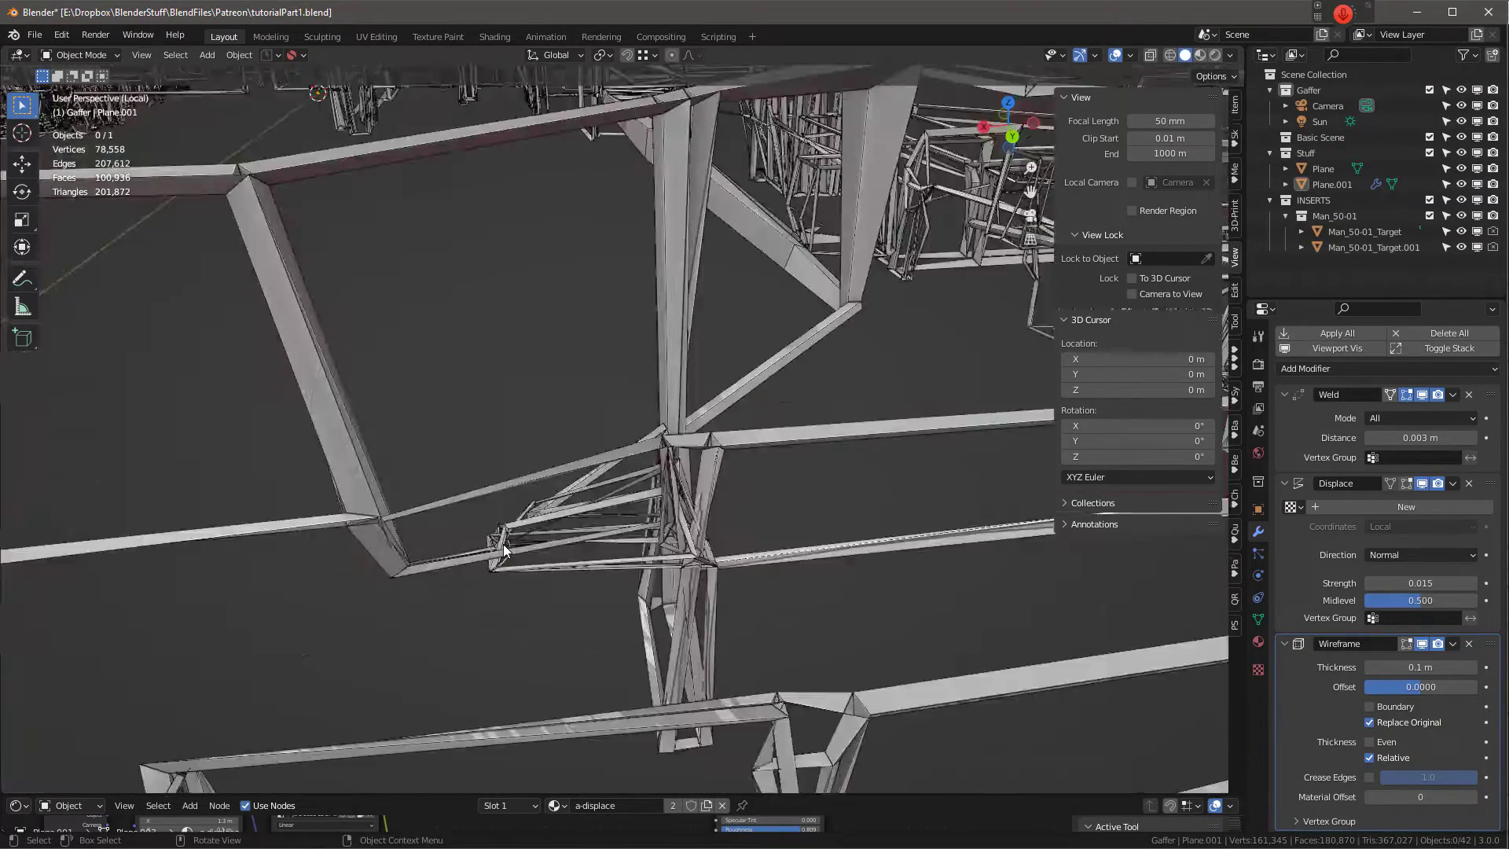
{"action": "scroll", "coordinate": [511, 542], "scroll_direction": "down", "scroll_amount": 3}
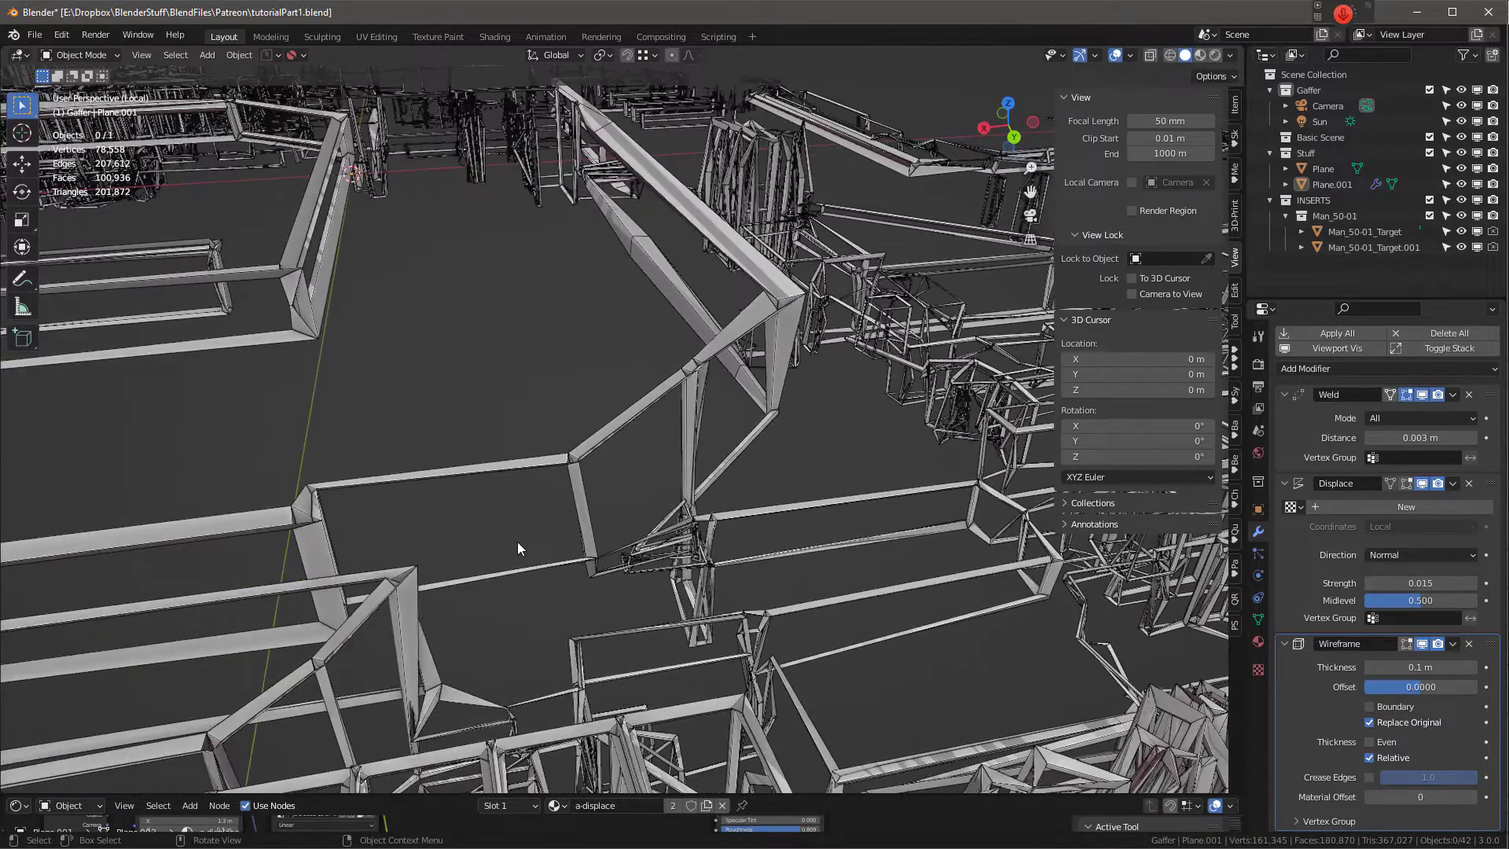
{"action": "scroll", "coordinate": [517, 539], "scroll_direction": "down", "scroll_amount": 5}
{"action": "middle_click_drag", "start_coordinate": [544, 559], "coordinate": [558, 575]}
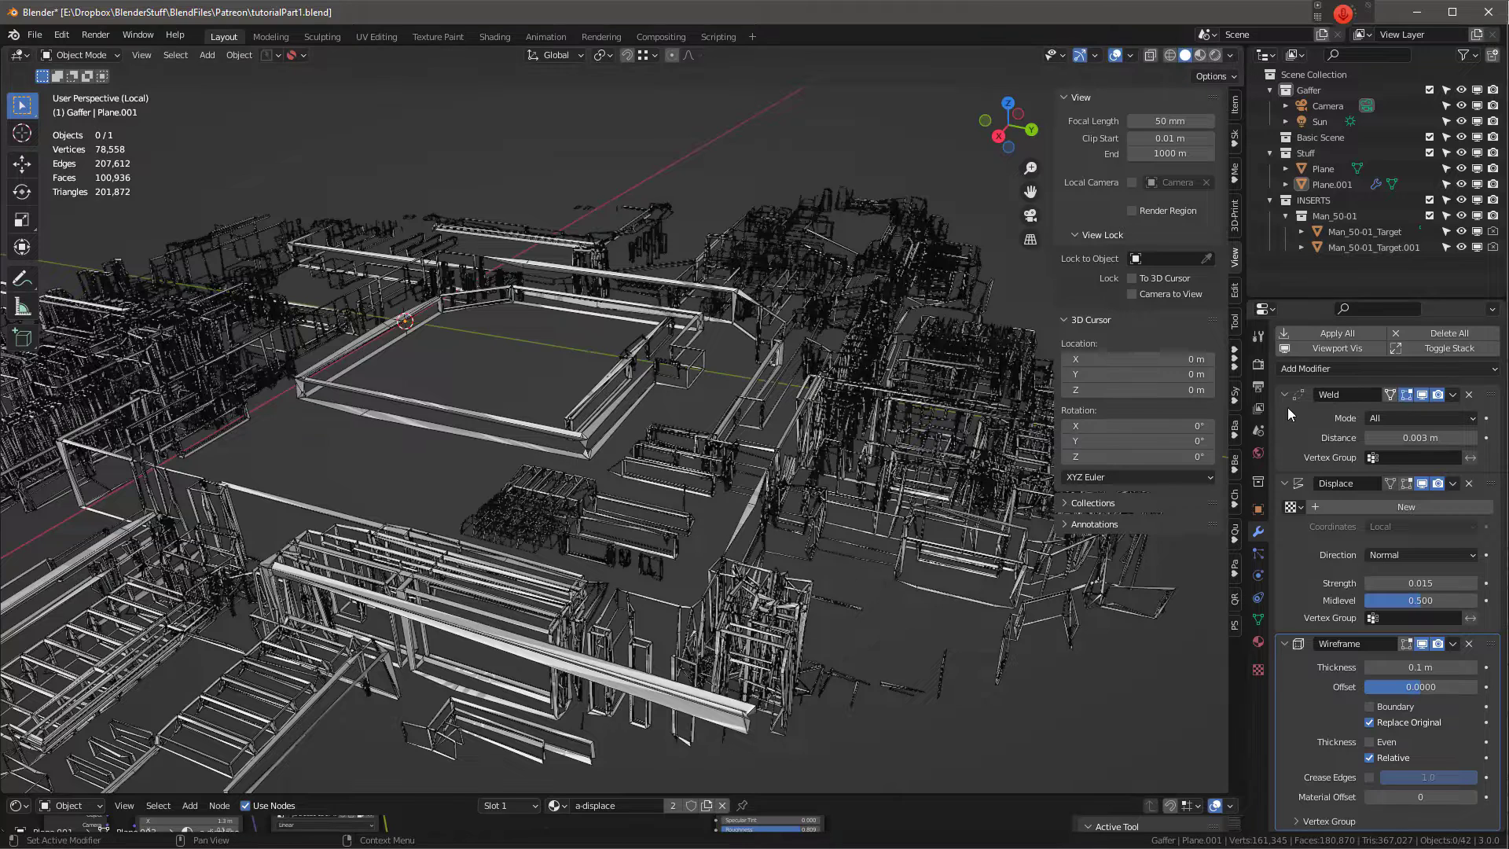
Step: Collapse the Weld, Displace and Wireframe modifiers in the wall copy's stack
{"action": "left_click", "coordinate": [1285, 642]}
{"action": "left_click", "coordinate": [1429, 377]}
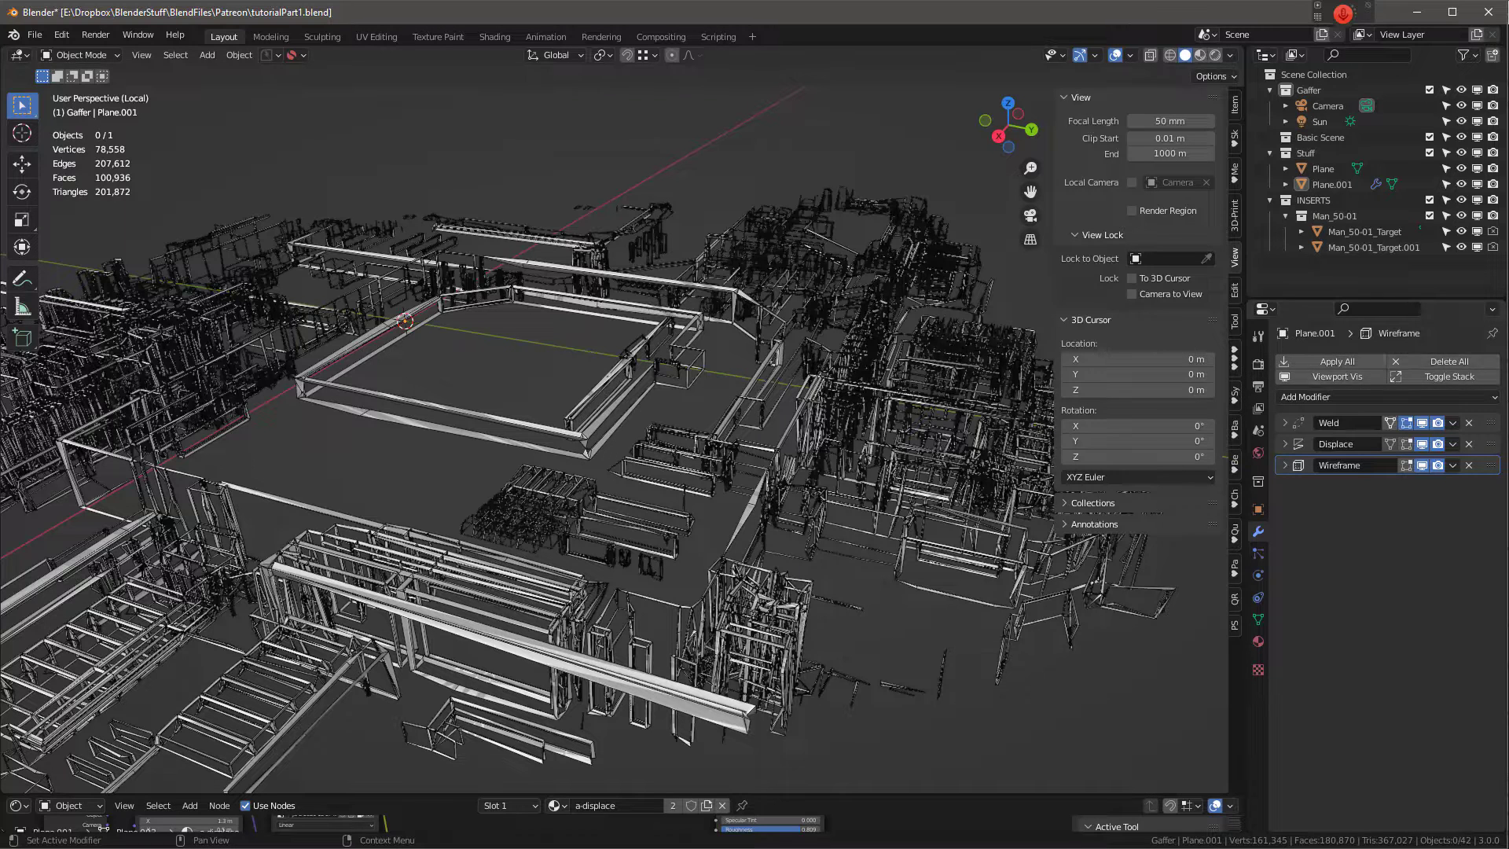
Step: Look up the Modifier Tools add-on in the preferences by searching "MODI" and try its toggle for expanding and collapsing the stack
{"action": "left_click", "coordinate": [71, 32]}
{"action": "left_click", "coordinate": [96, 269]}
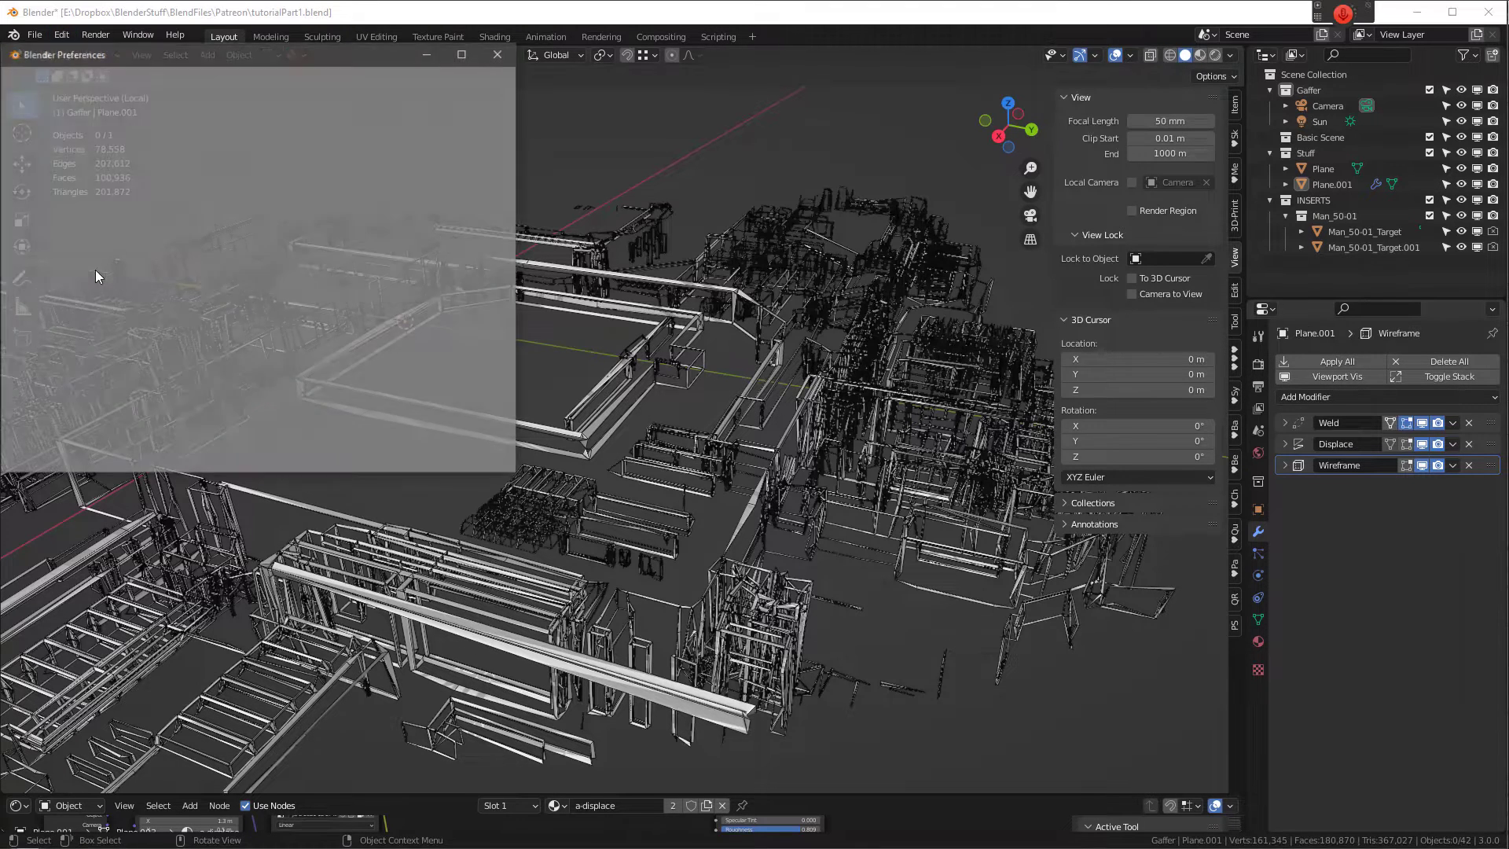
{"action": "left_click", "coordinate": [452, 99]}
{"action": "type", "text": "MODI"}
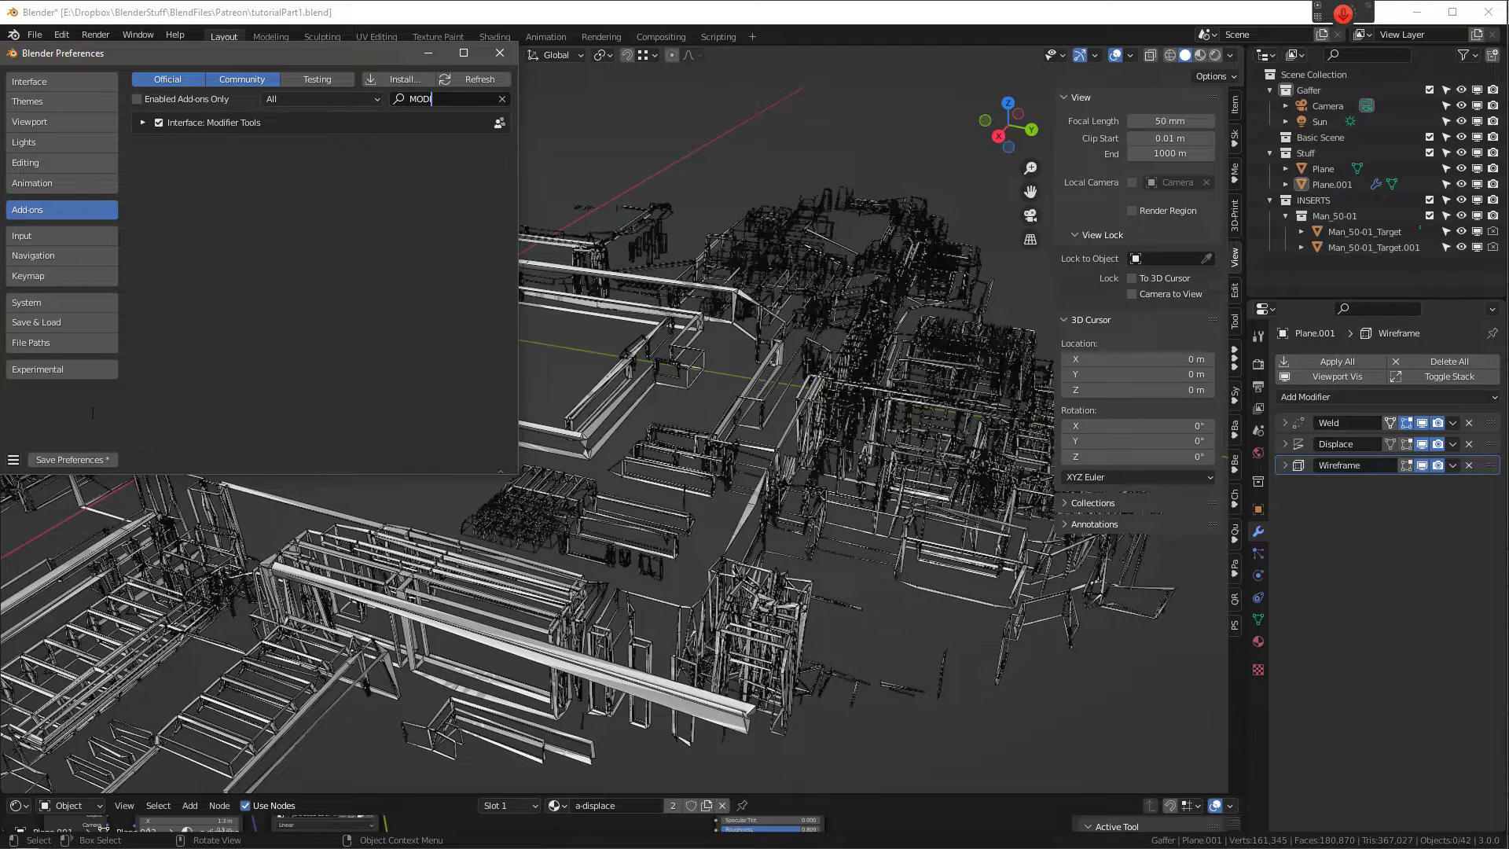
{"action": "left_click", "coordinate": [500, 53]}
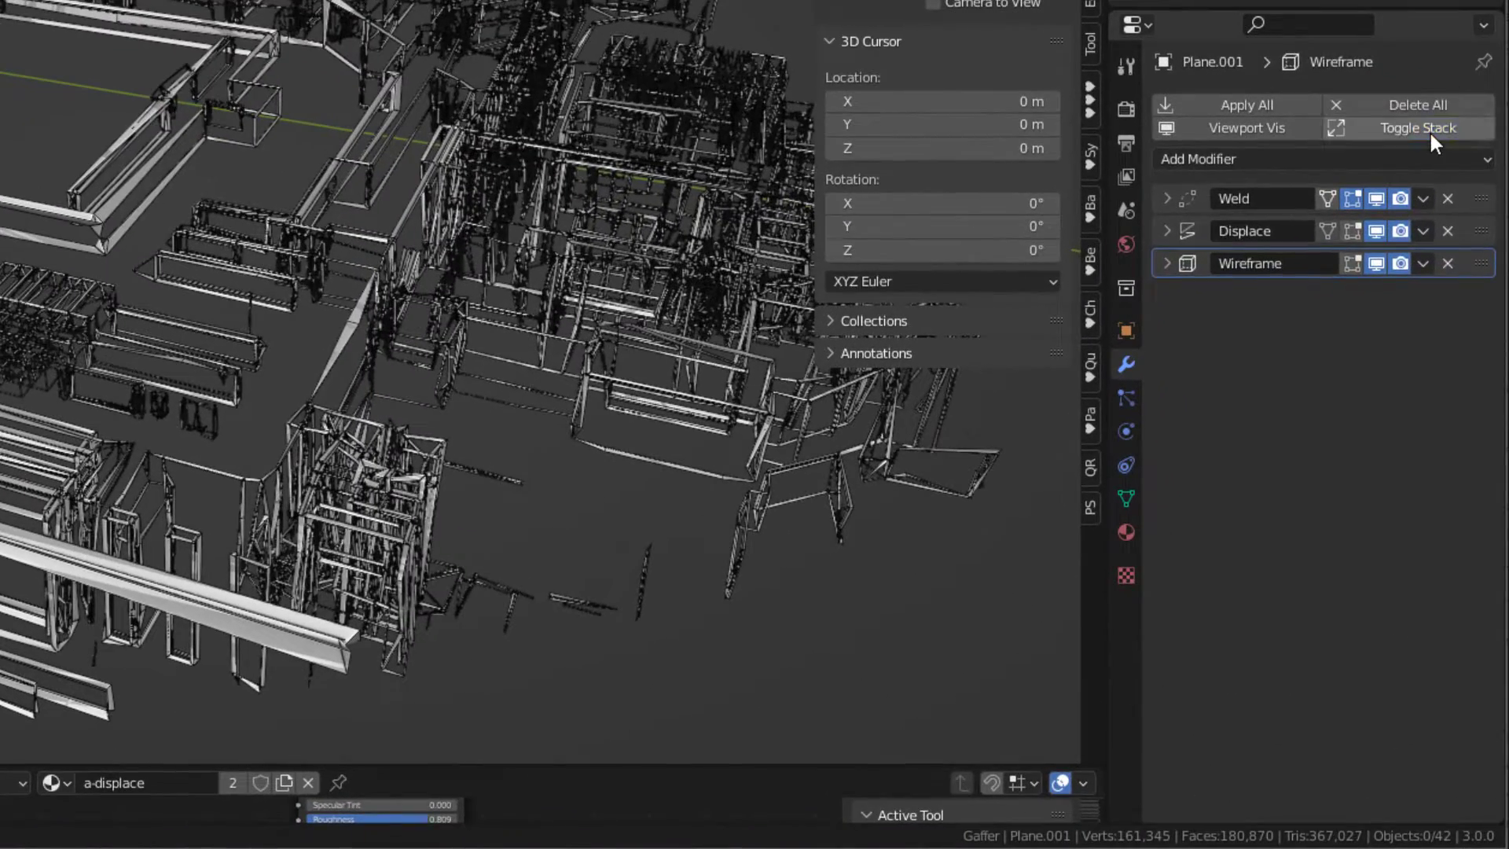
{"action": "left_click", "coordinate": [1430, 132]}
{"action": "left_click", "coordinate": [1431, 132]}
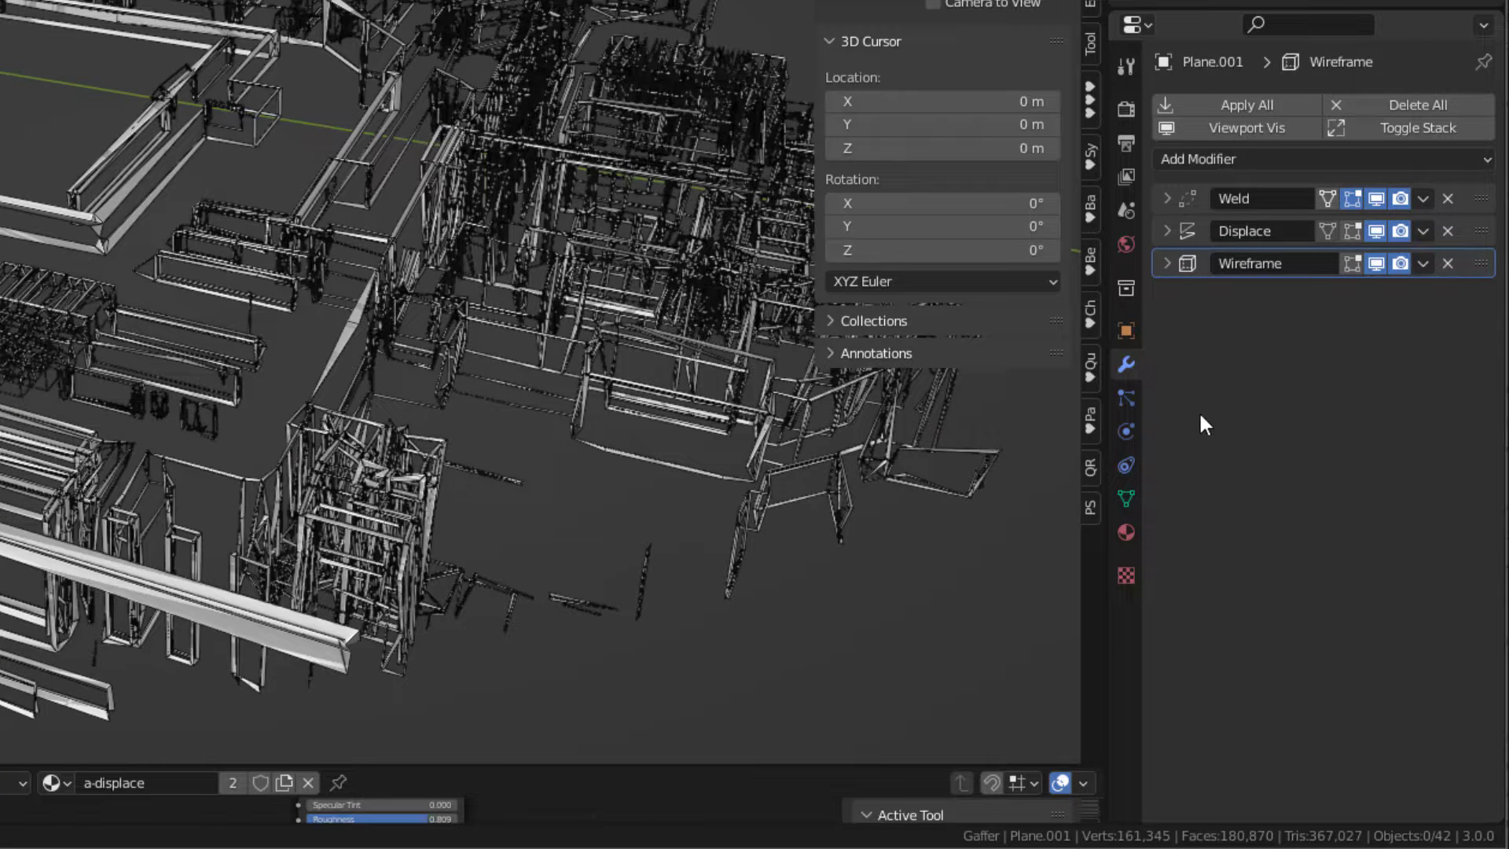
Step: Add a Weighted Normal modifier to the wall copy and enable Auto Smooth in the mesh's normals settings
{"action": "left_click", "coordinate": [1218, 157]}
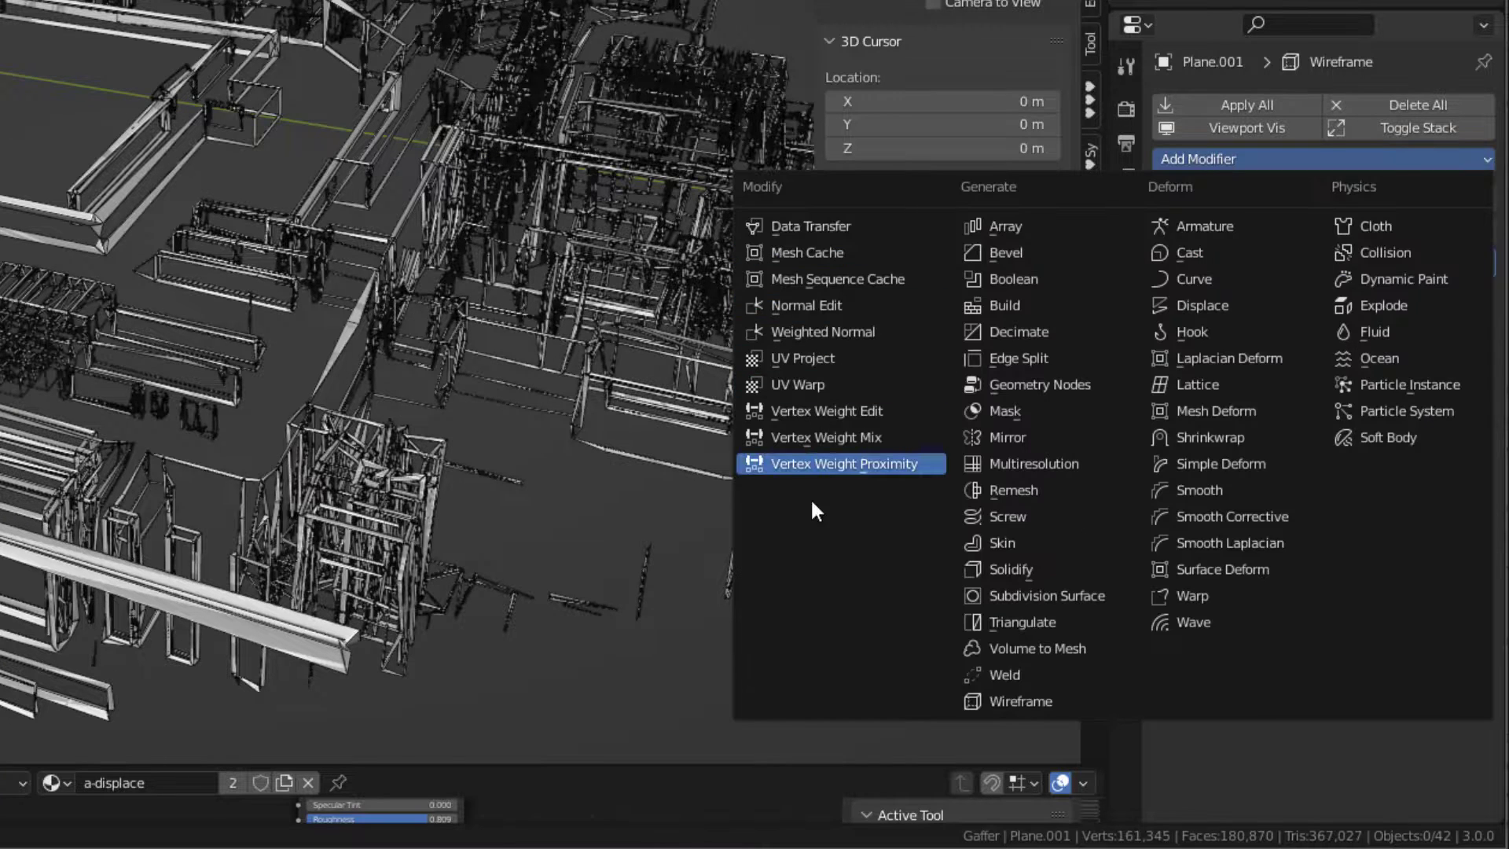
{"action": "left_click", "coordinate": [836, 330]}
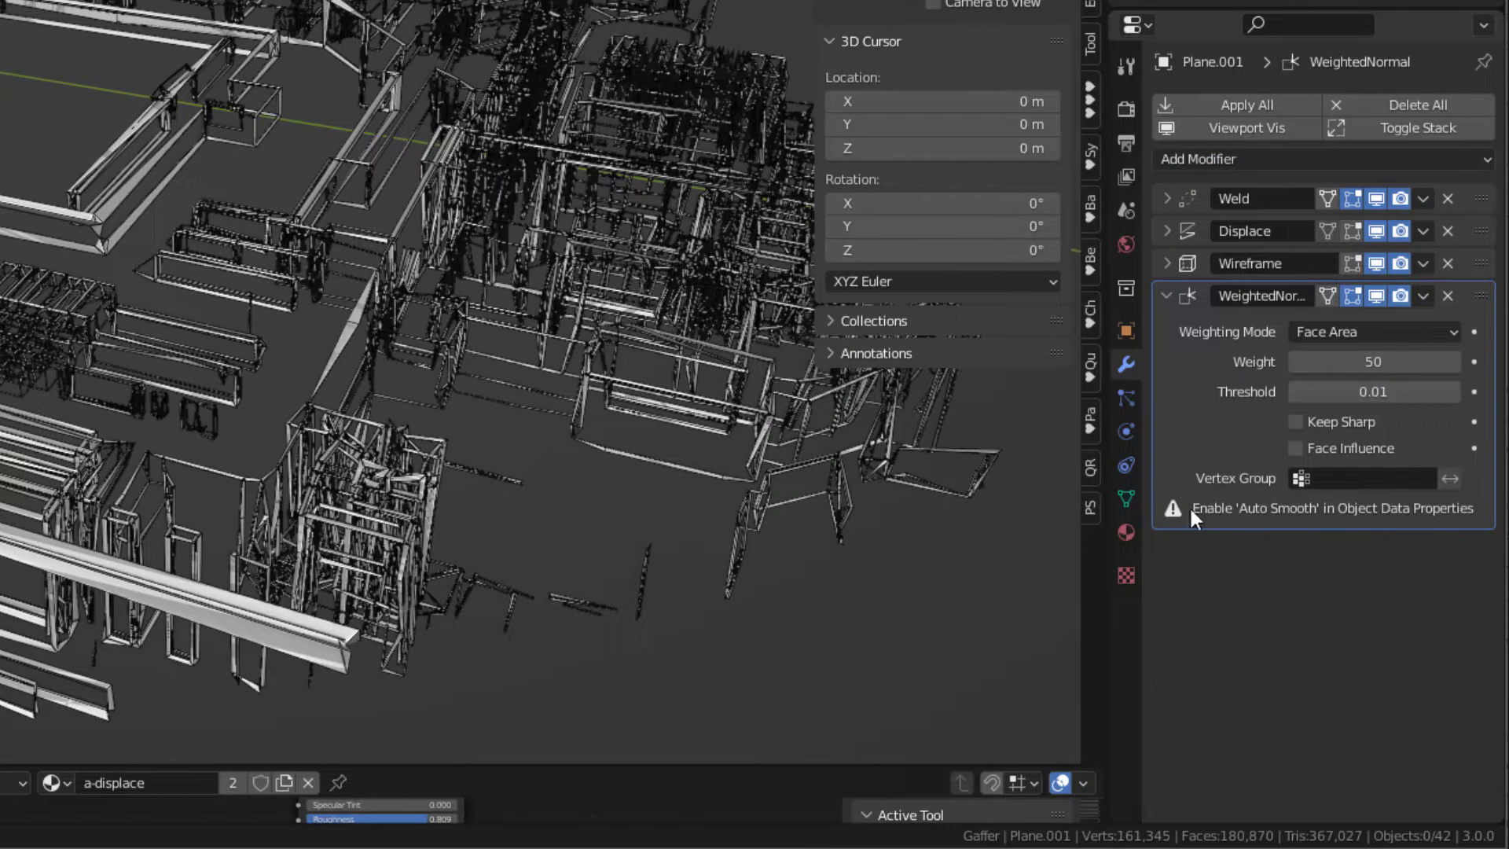
{"action": "left_click", "coordinate": [1127, 498]}
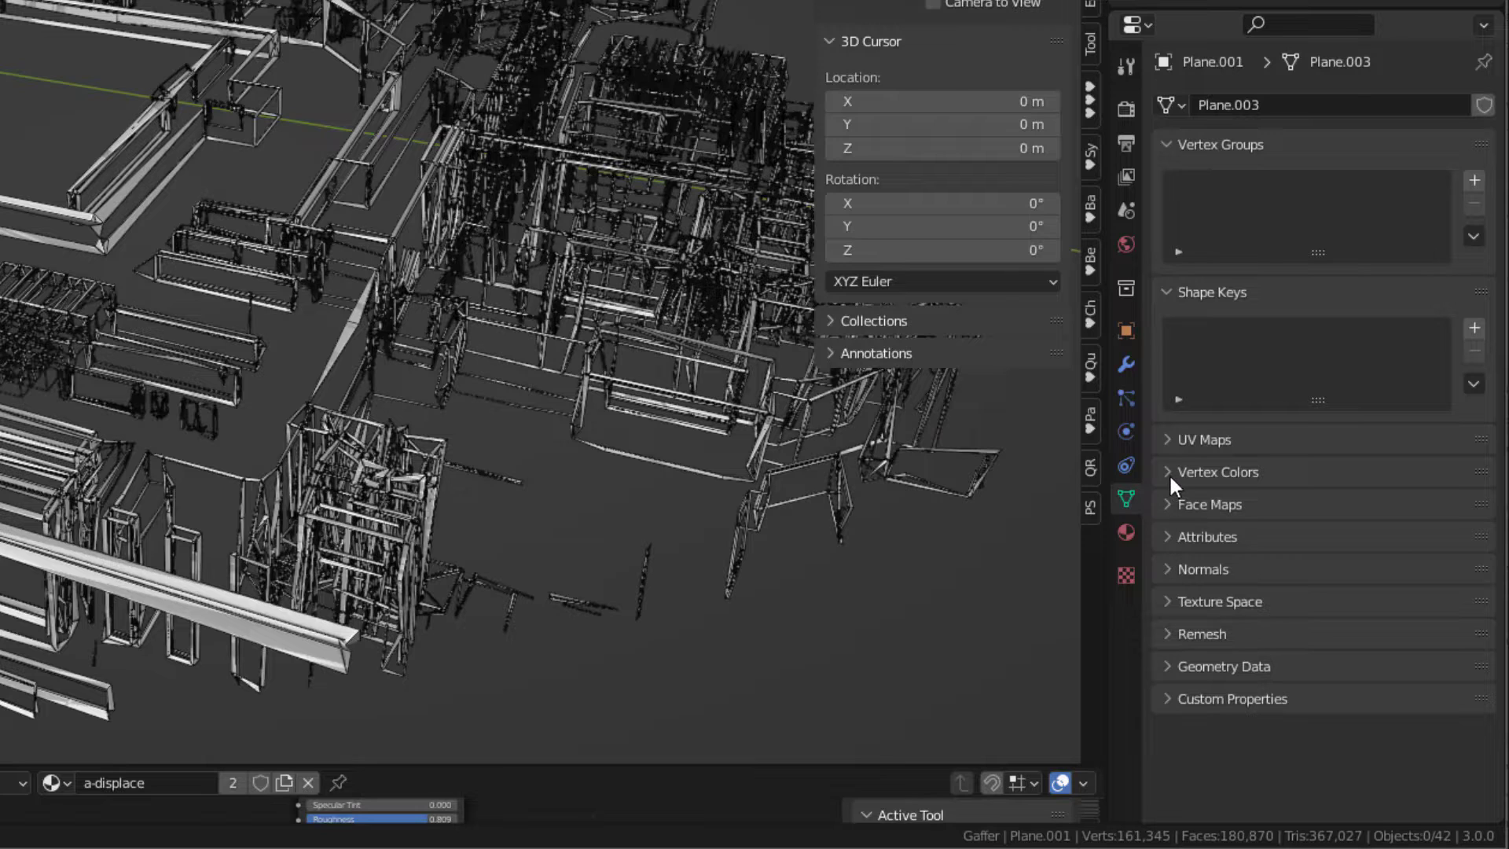
{"action": "left_click", "coordinate": [1168, 571]}
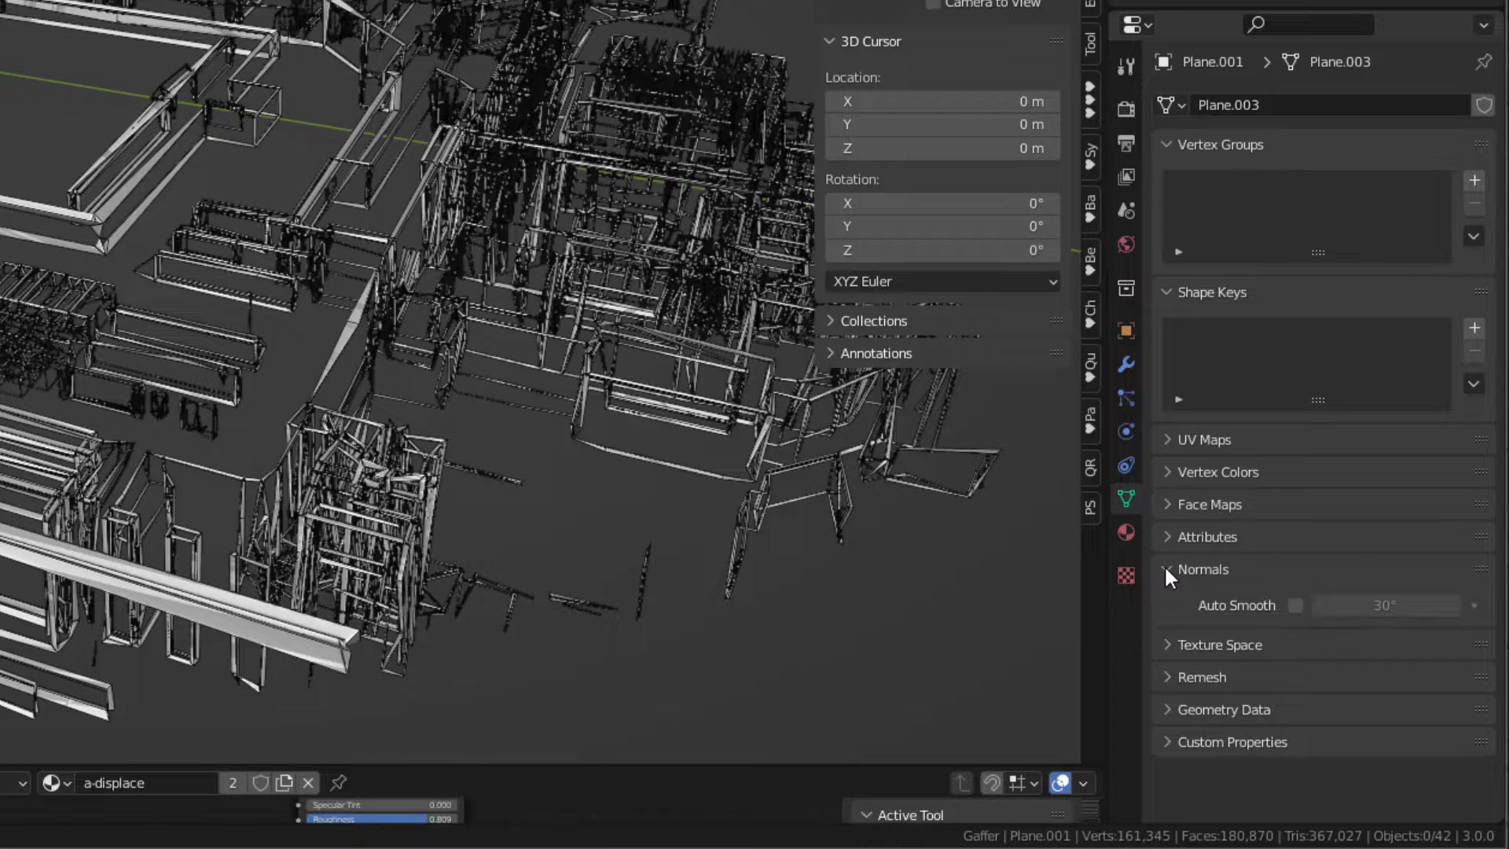
{"action": "left_click", "coordinate": [1297, 605]}
Step: Try an Auto Smooth angle of 90° and check the shading of the wireframe struts up close
{"action": "left_click", "coordinate": [1431, 610]}
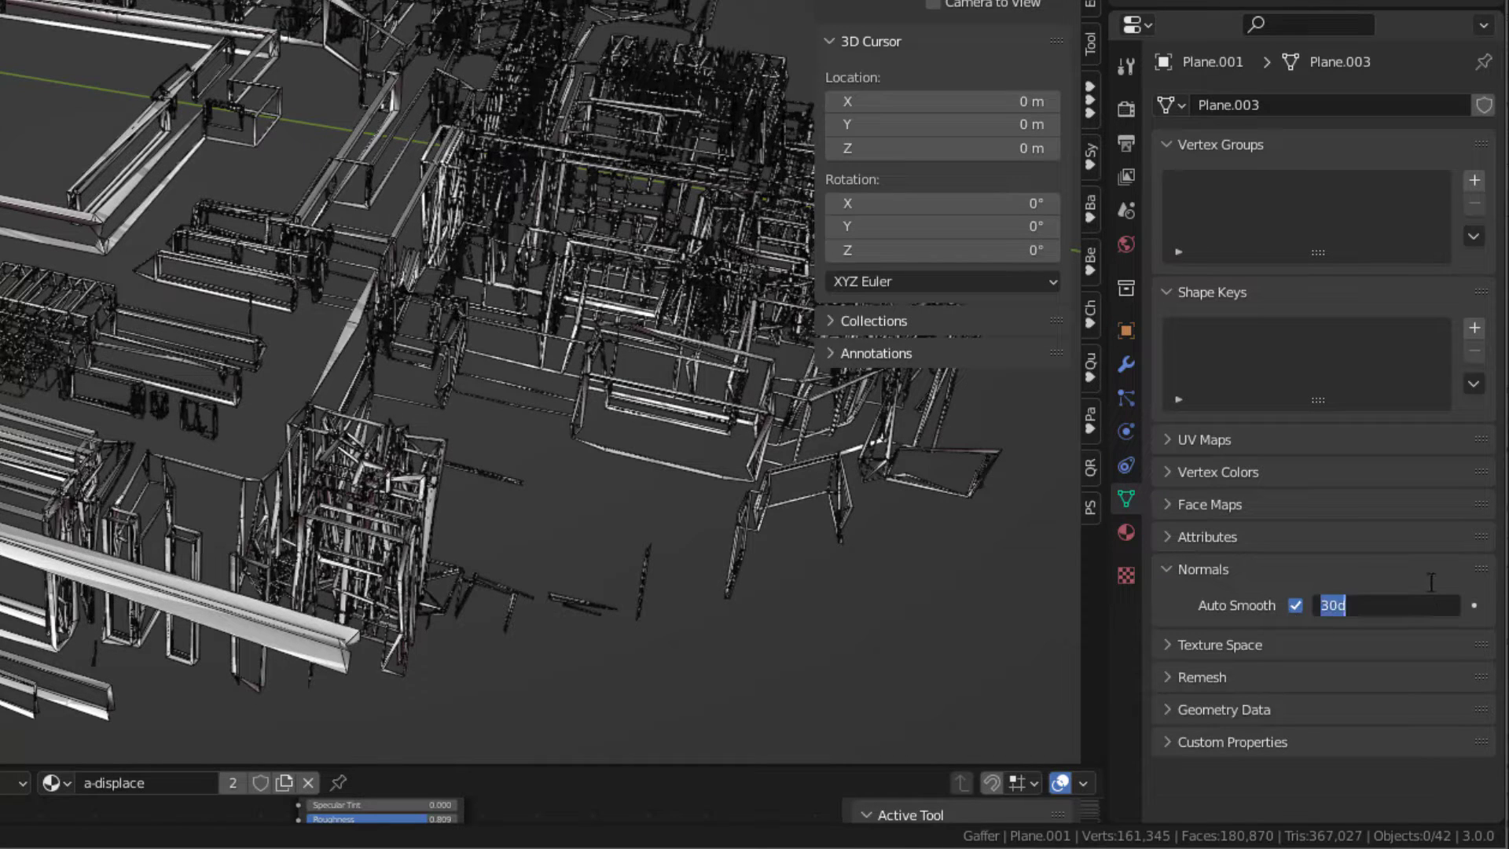
{"action": "type", "text": "90"}
{"action": "key", "text": "Return"}
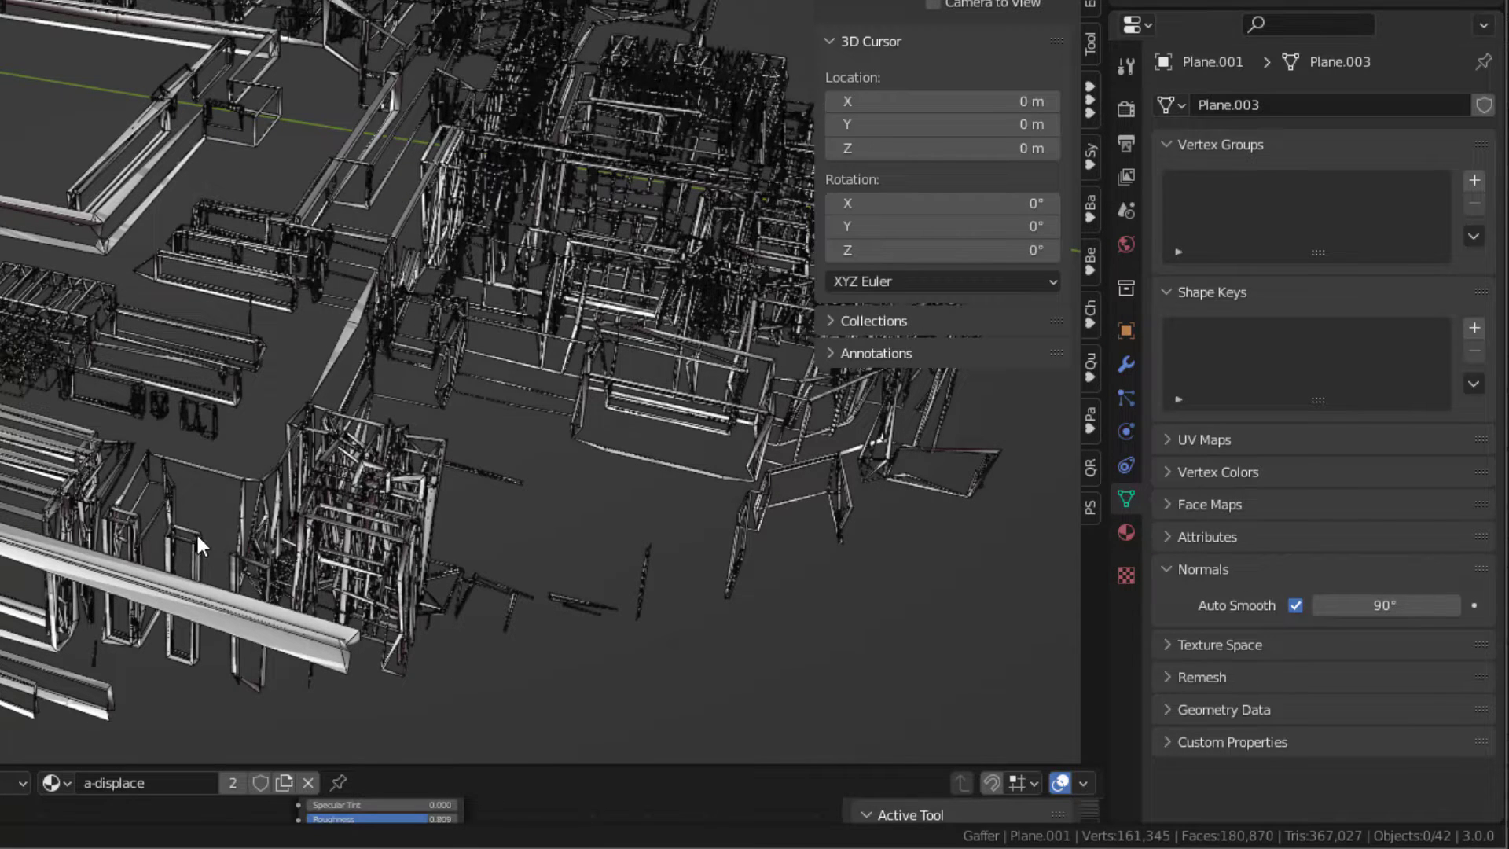
{"action": "scroll", "coordinate": [78, 364], "scroll_direction": "up", "scroll_amount": 4}
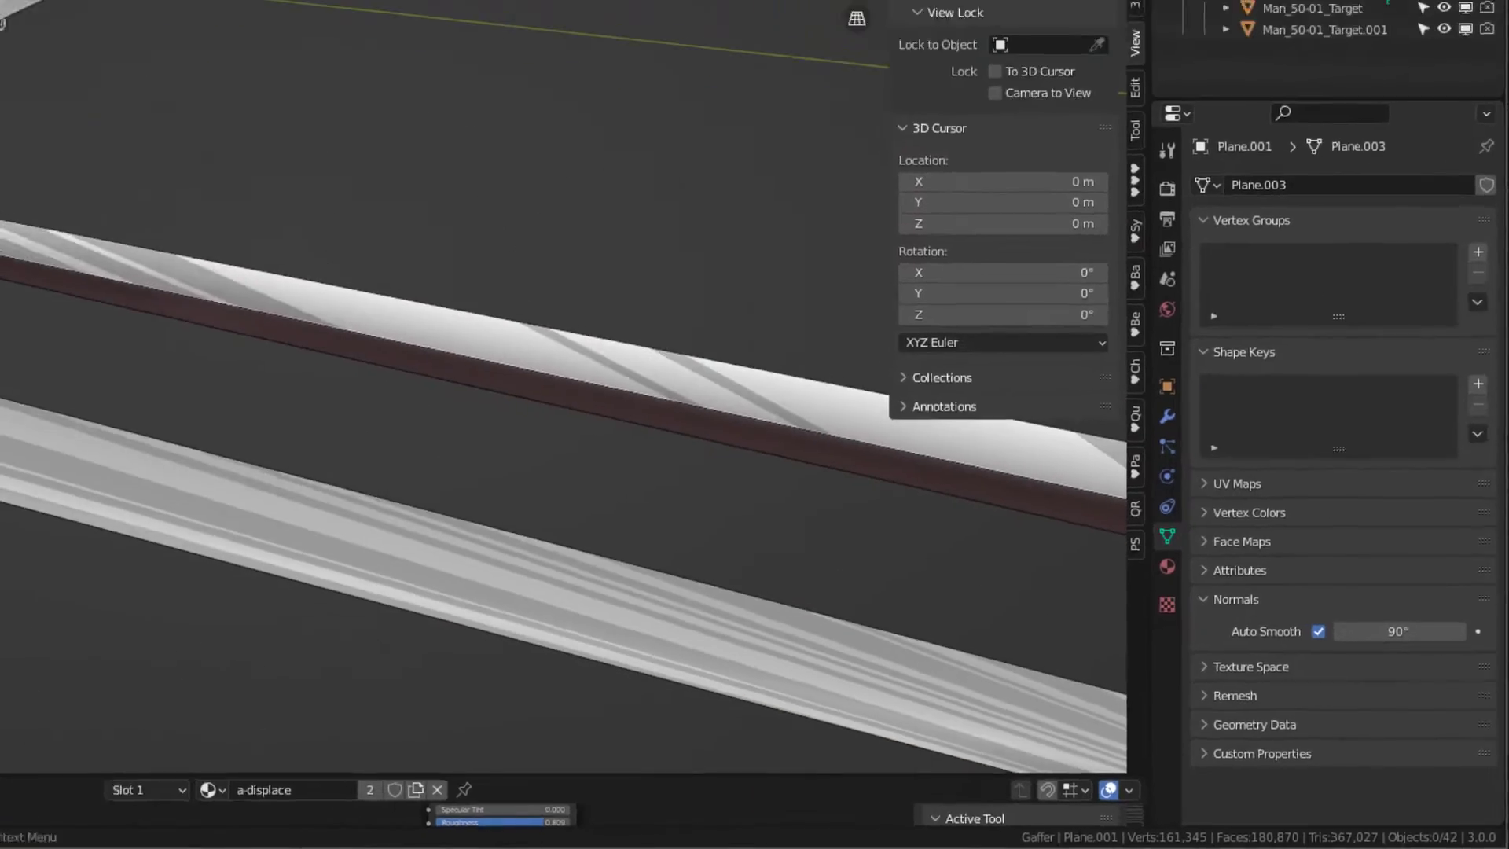
{"action": "scroll", "coordinate": [333, 377], "scroll_direction": "down", "scroll_amount": 5}
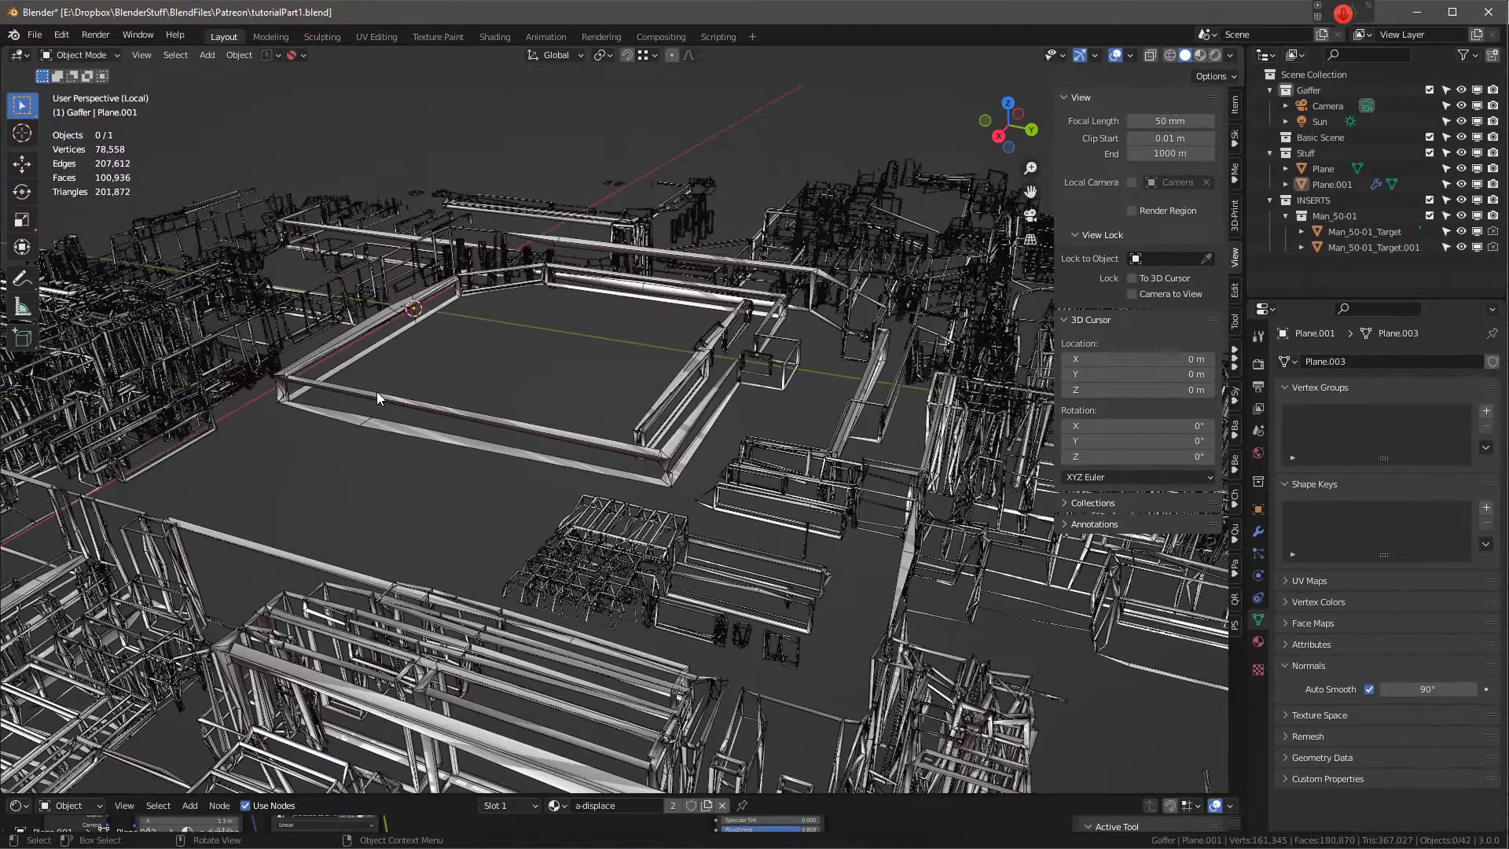
{"action": "right_click", "coordinate": [376, 391]}
{"action": "scroll", "coordinate": [742, 641], "scroll_direction": "up", "scroll_amount": 6}
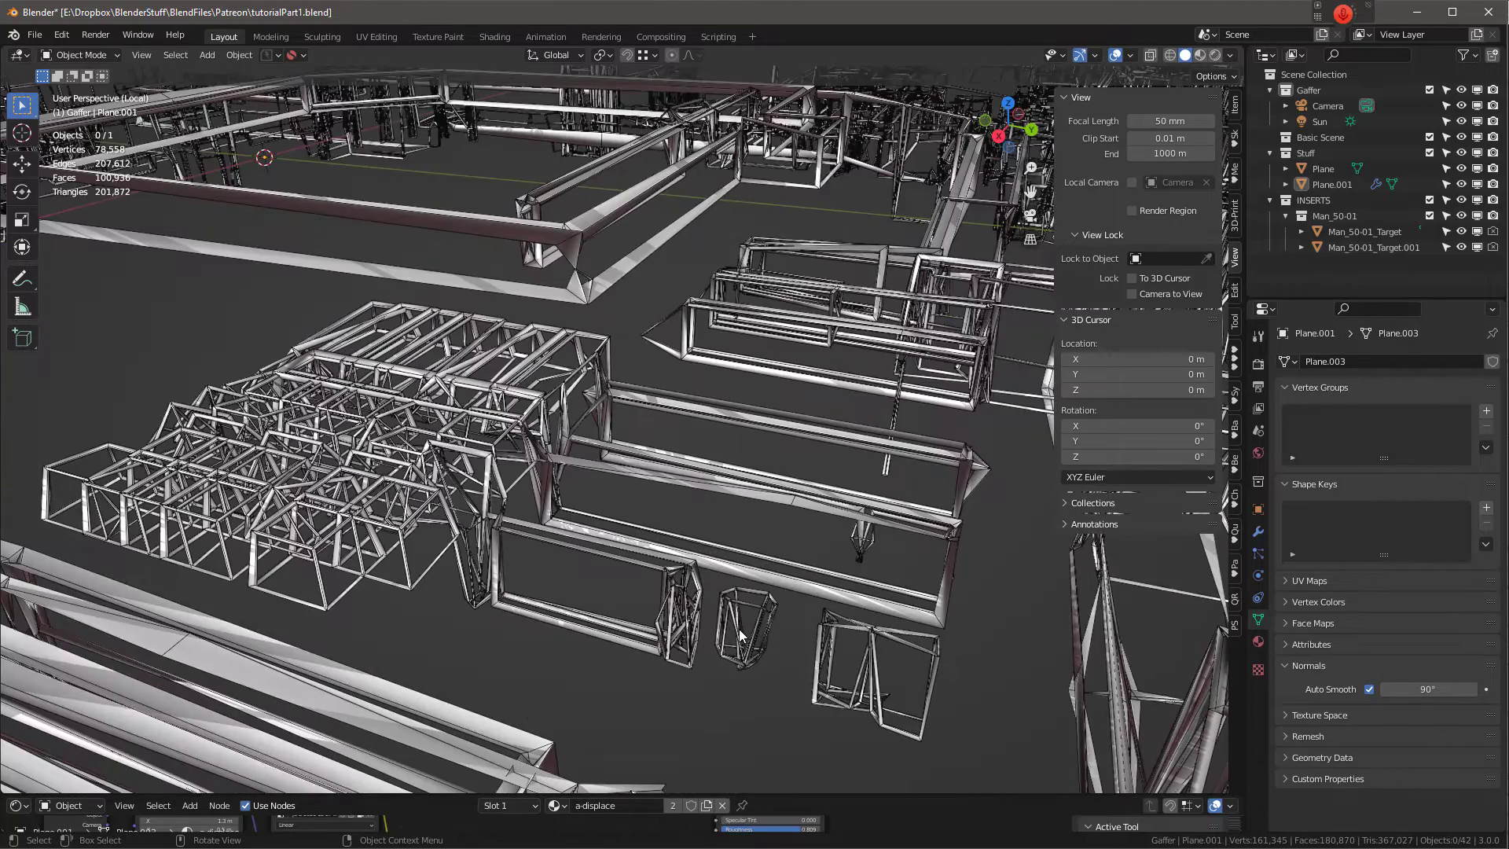
{"action": "scroll", "coordinate": [780, 408], "scroll_direction": "down", "scroll_amount": 5}
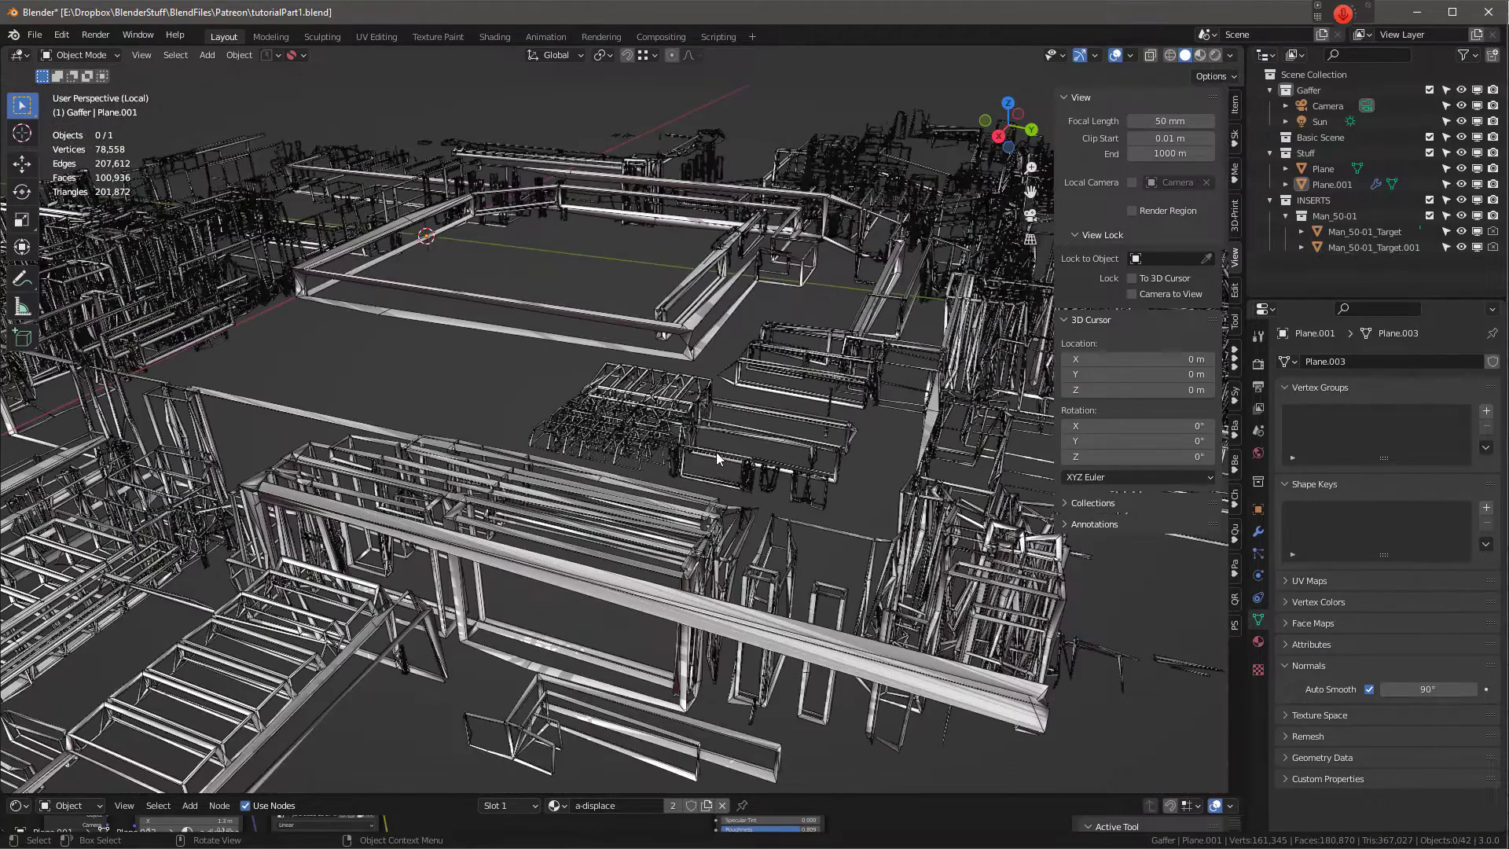
Step: Set the Auto Smooth angle to 180°, check the shading and return to the Weighted Normal modifier's settings
{"action": "left_click", "coordinate": [1428, 688]}
{"action": "type", "text": "180"}
{"action": "key", "text": "Return"}
{"action": "middle_click_drag", "start_coordinate": [818, 597], "coordinate": [657, 366]}
{"action": "scroll", "coordinate": [619, 370], "scroll_direction": "up", "scroll_amount": 5}
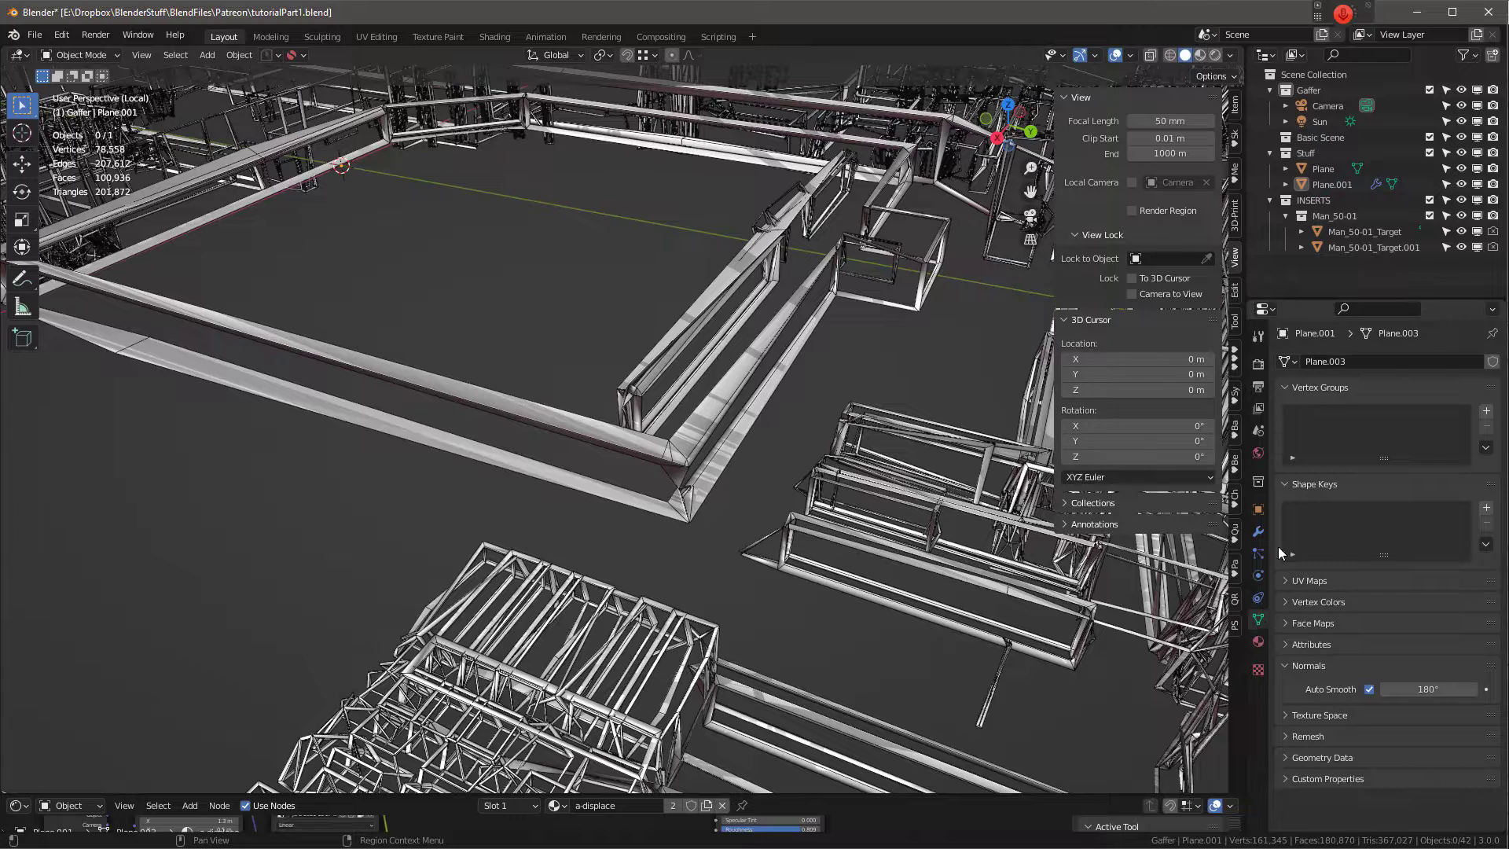
{"action": "left_click", "coordinate": [1258, 531]}
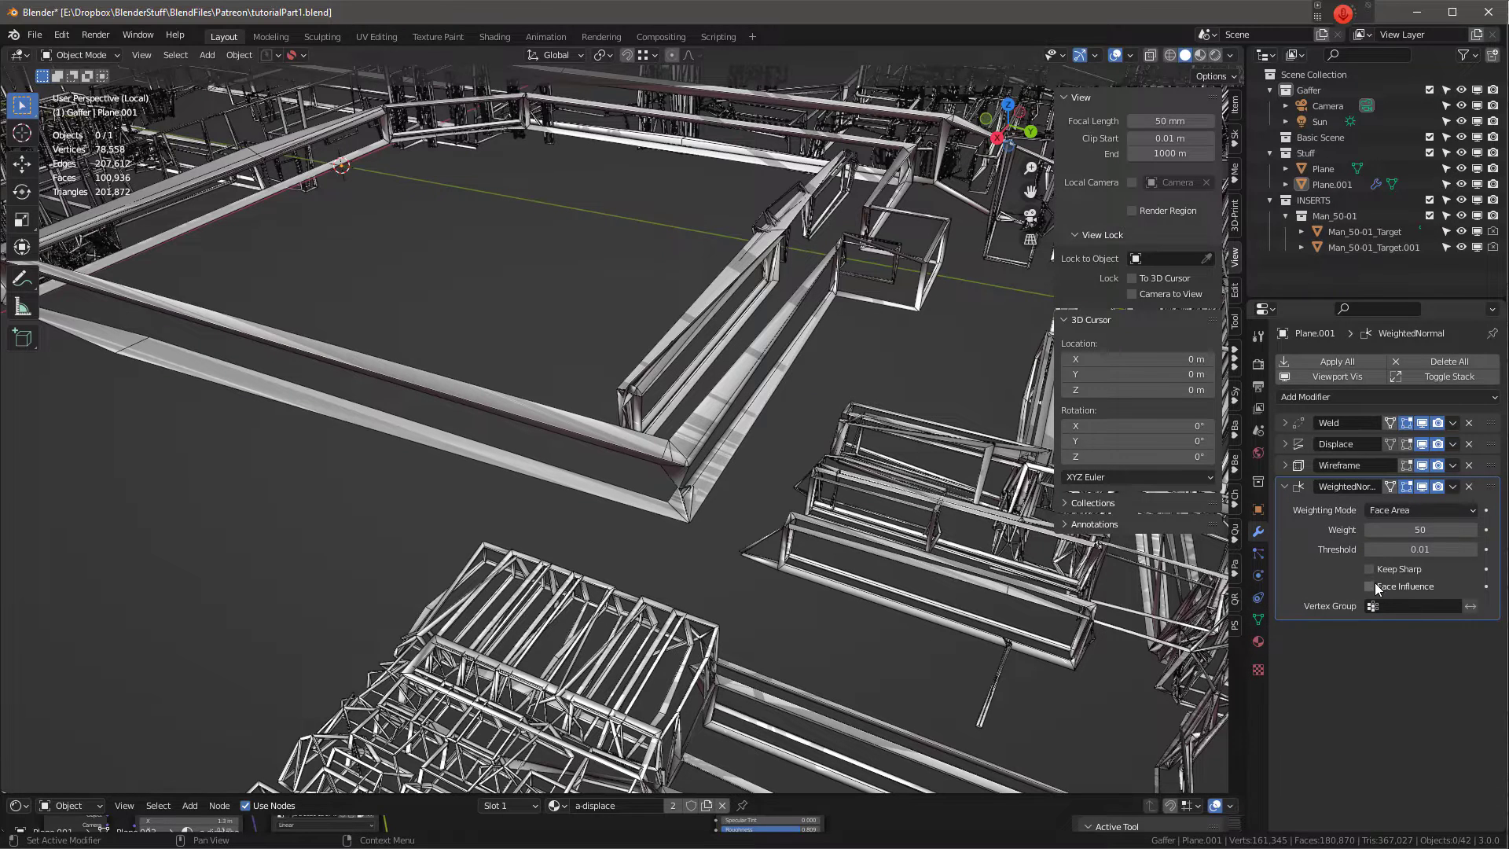
Step: Enable Face Influence on the Weighted Normal modifier, then enlarge the shader editor and view the city in material preview
{"action": "scroll", "coordinate": [801, 555], "scroll_direction": "down", "scroll_amount": 2}
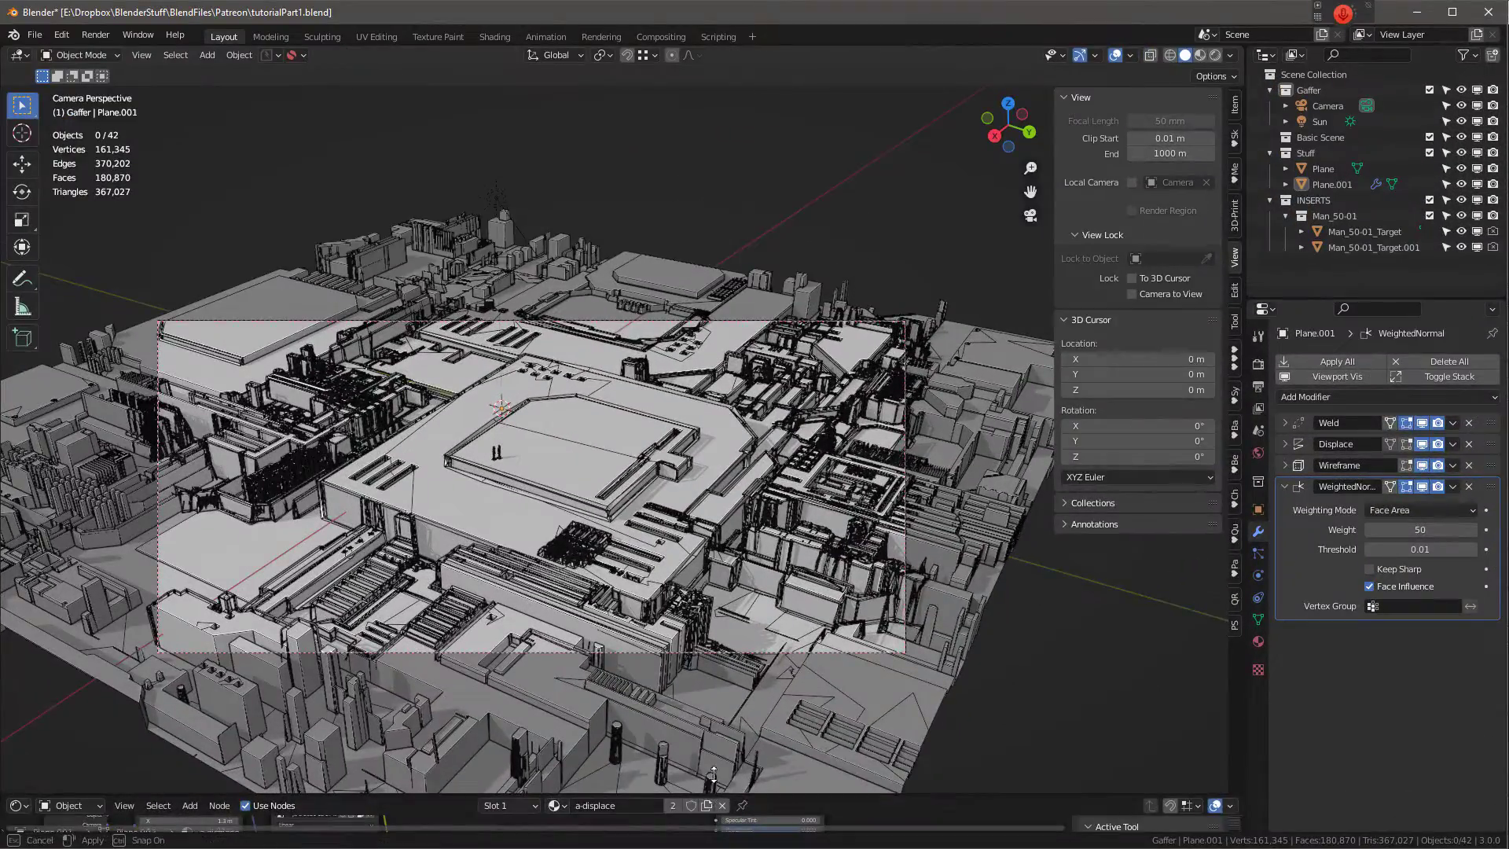
{"action": "left_click_drag", "start_coordinate": [713, 774], "coordinate": [707, 529]}
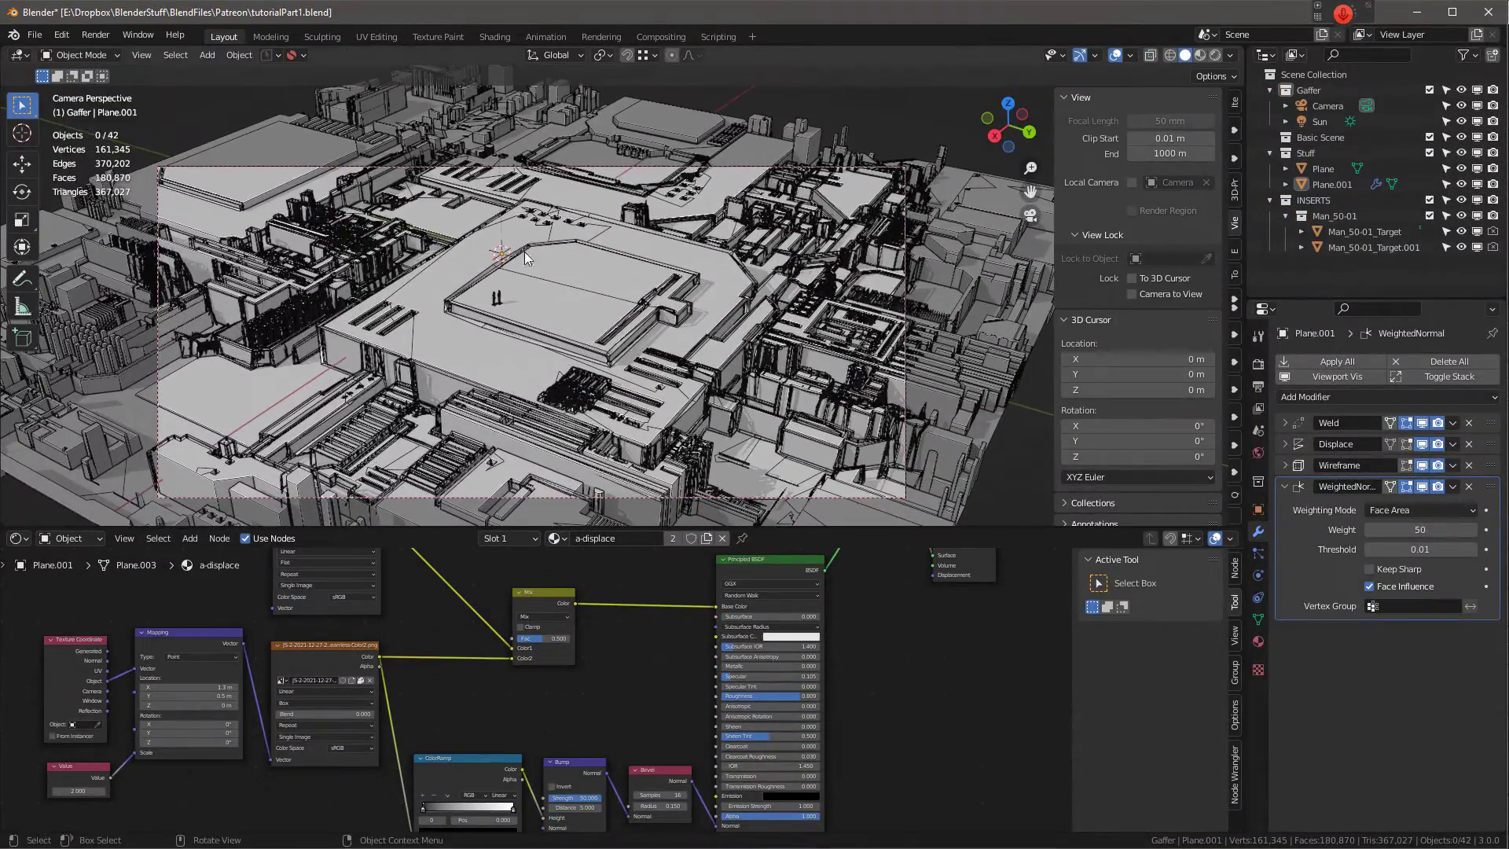
{"action": "key", "text": "z"}
{"action": "left_click", "coordinate": [525, 349]}
{"action": "middle_click_drag", "start_coordinate": [667, 412], "coordinate": [676, 408]}
{"action": "middle_click_drag", "start_coordinate": [825, 324], "coordinate": [781, 311]}
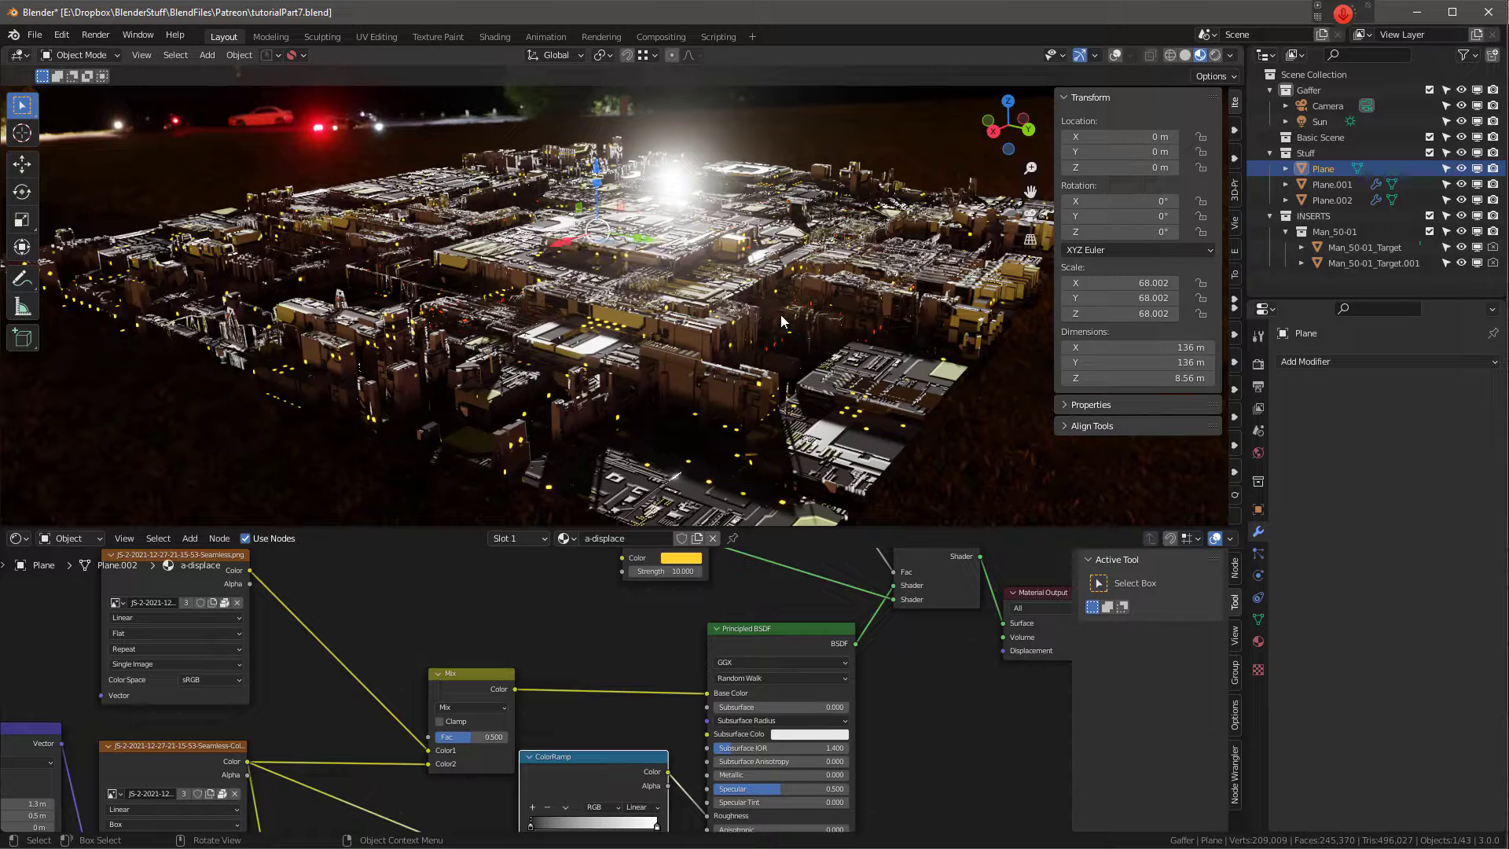
Step: Apply smooth shading to the base city plane and slightly adjust the Principled BSDF's Specular
{"action": "right_click", "coordinate": [681, 224]}
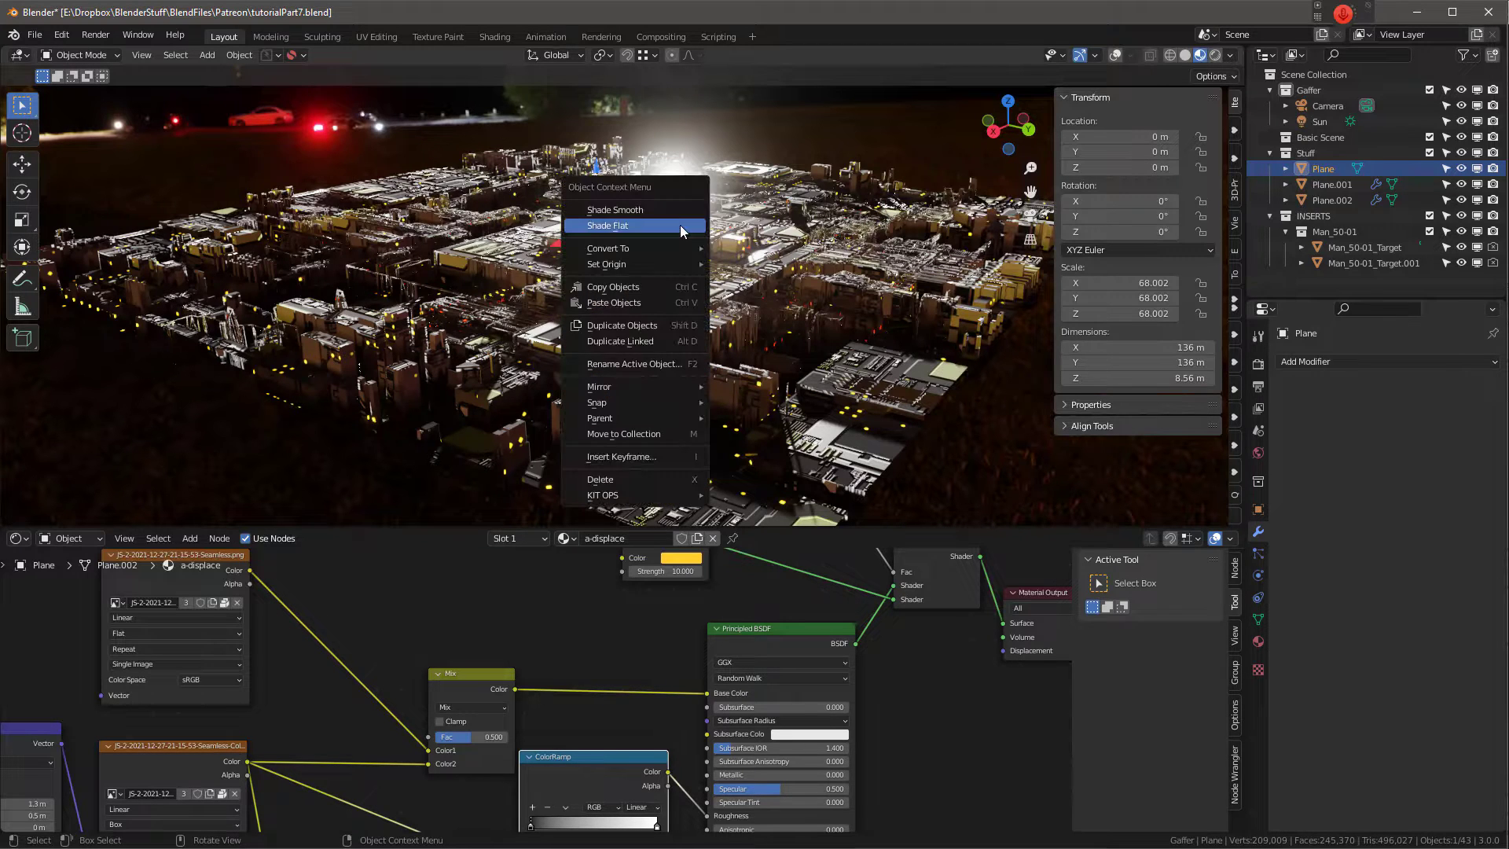
{"action": "left_click", "coordinate": [645, 210]}
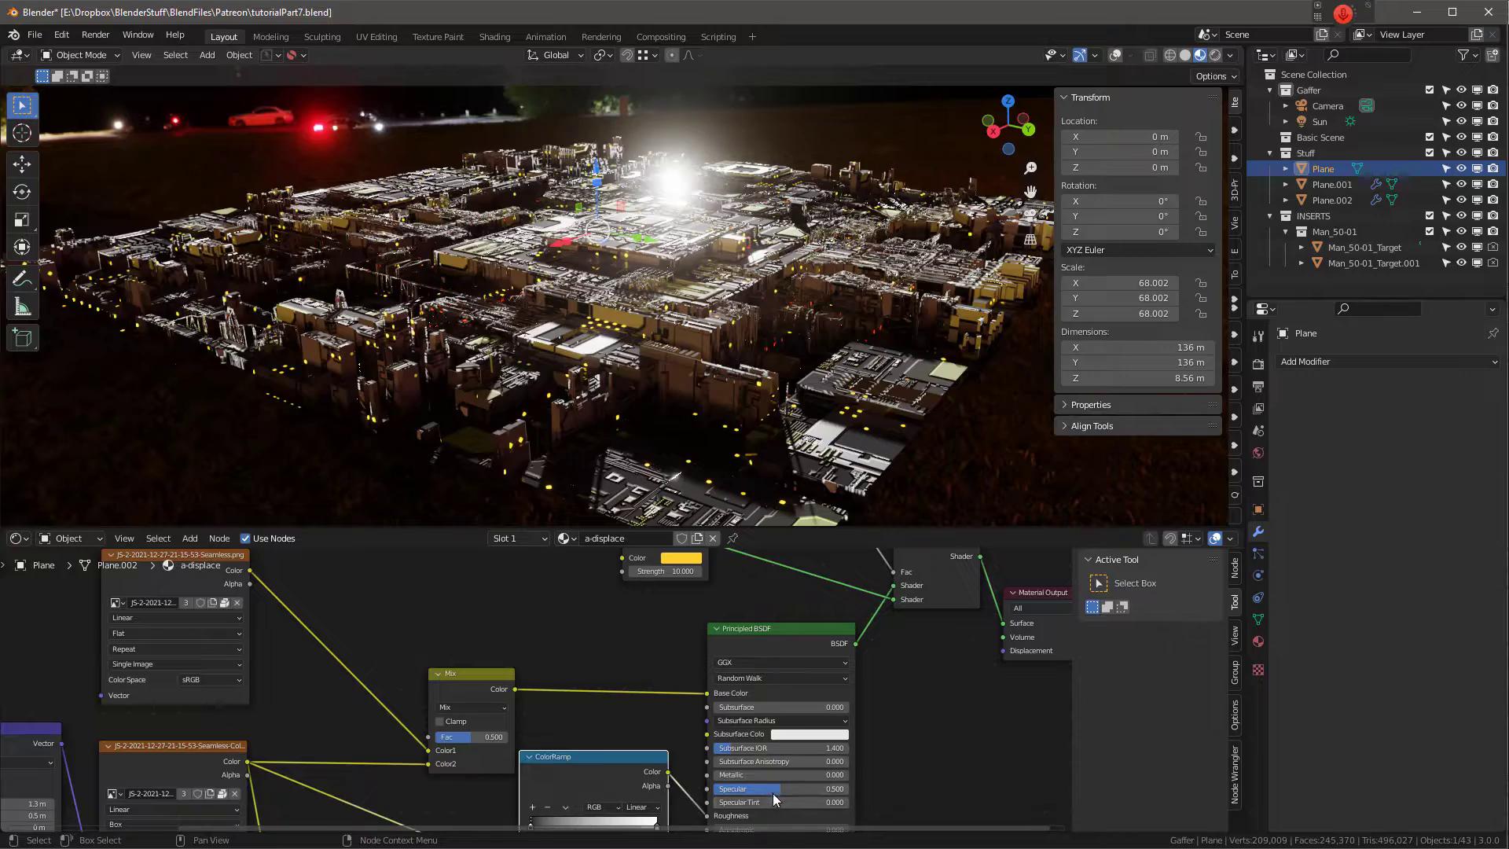
{"action": "mouse_move", "coordinate": [781, 786]}
{"action": "left_mouse_down"}
{"action": "mouse_move", "coordinate": [719, 788]}
{"action": "mouse_move", "coordinate": [775, 788]}
{"action": "left_mouse_up"}
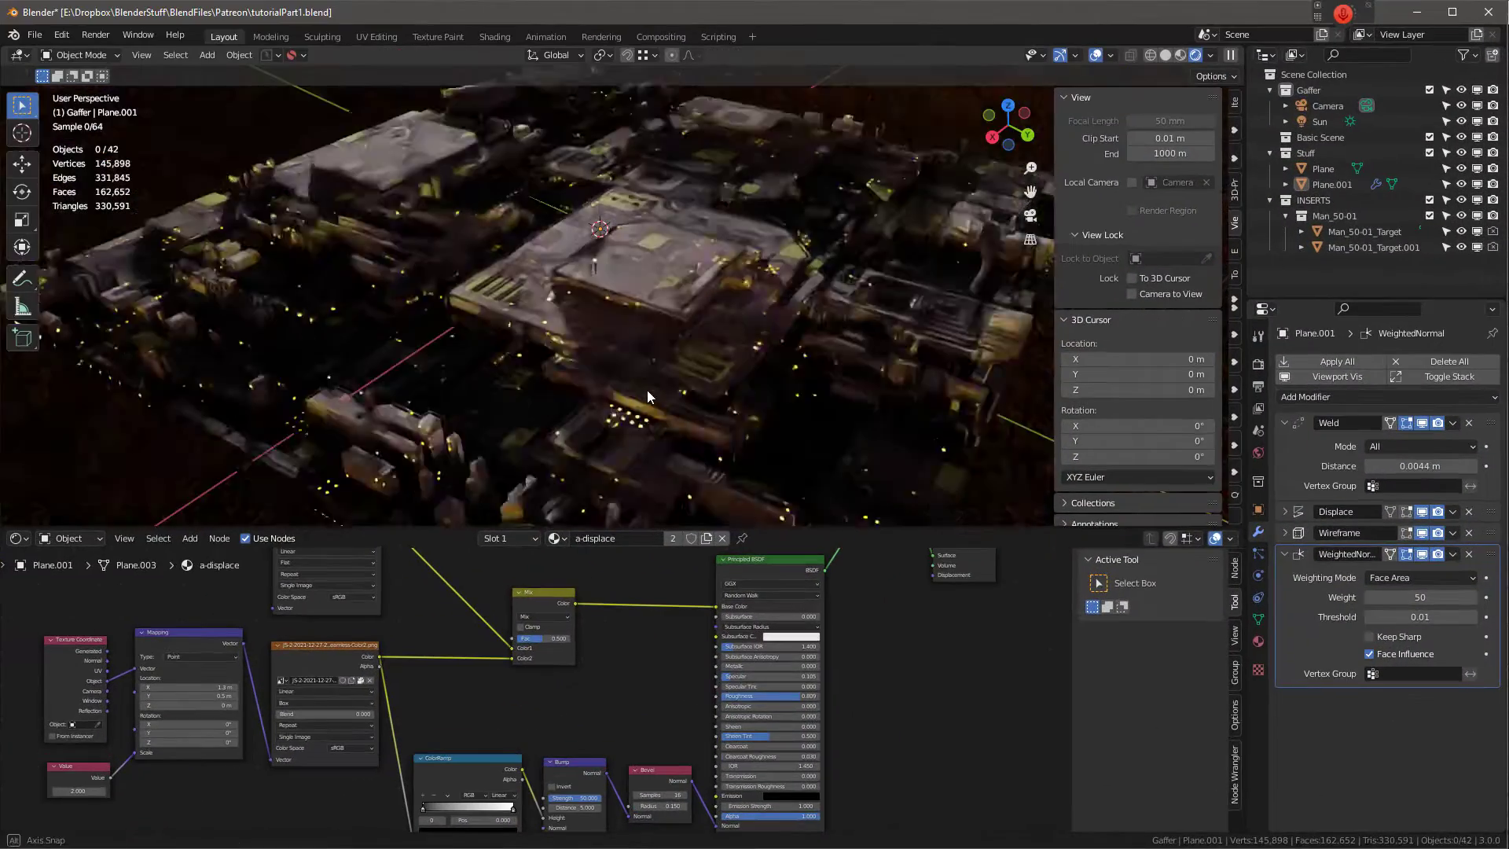
Step: Examine the rendered wireframe trim along the raised central platform's edges and corner, both up close and from further away
{"action": "middle_click_drag", "start_coordinate": [648, 390], "coordinate": [670, 379]}
{"action": "scroll", "coordinate": [710, 338], "scroll_direction": "up", "scroll_amount": 4}
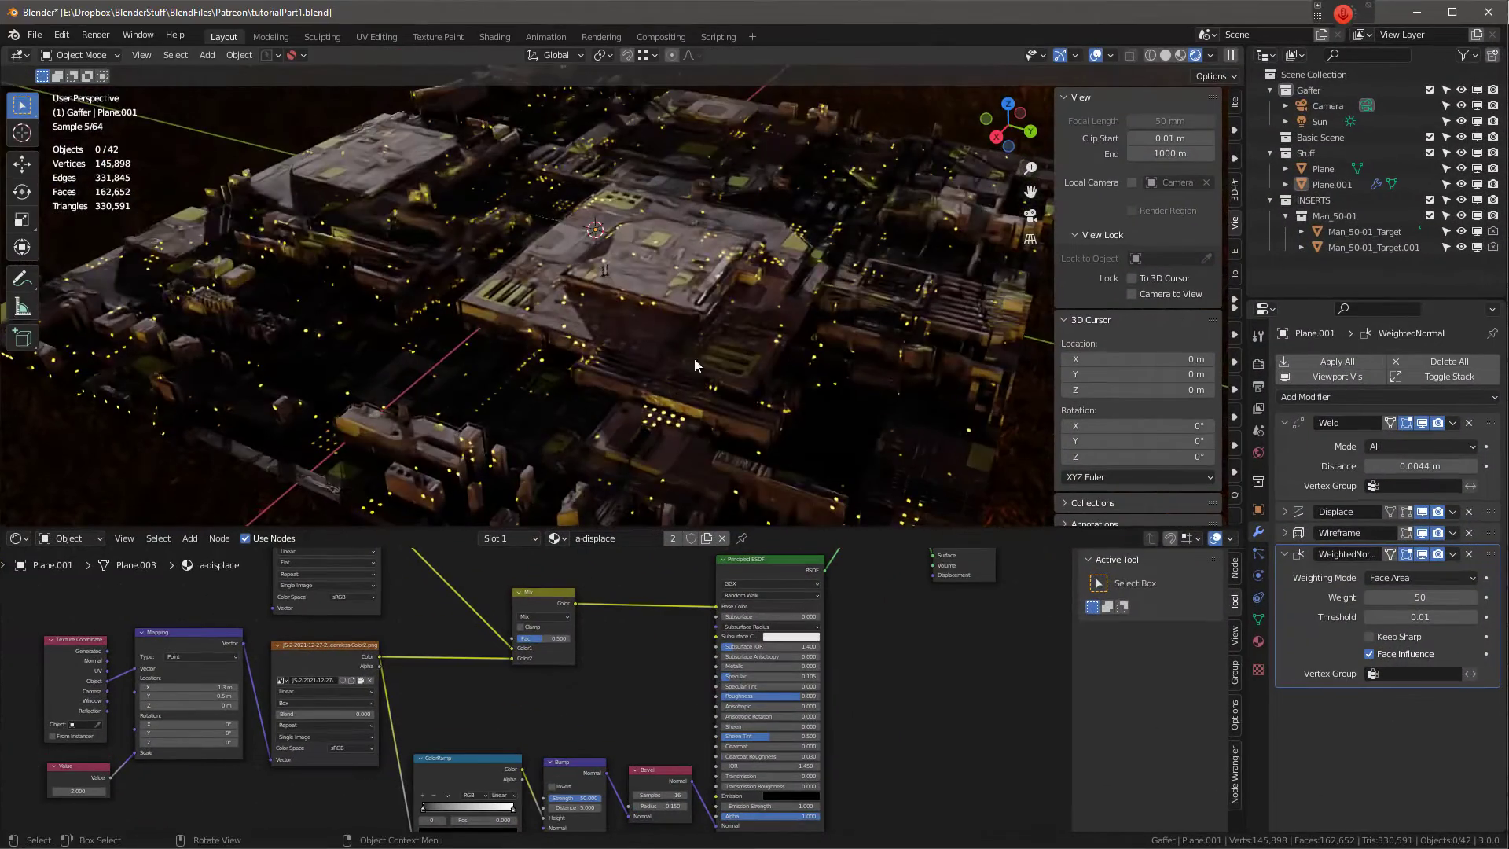
{"action": "scroll", "coordinate": [718, 275], "scroll_direction": "up", "scroll_amount": 4}
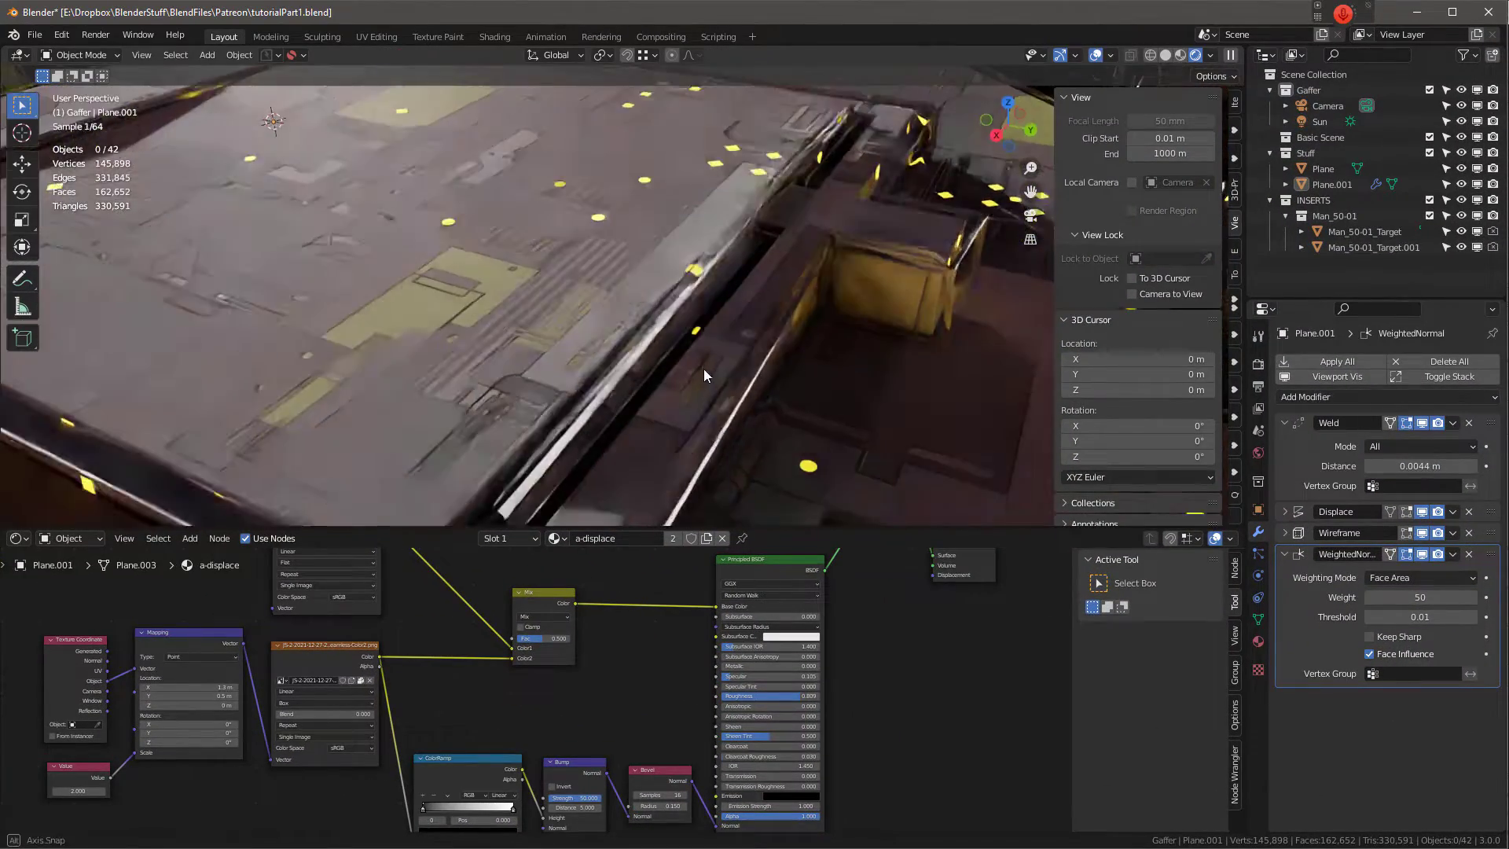
{"action": "scroll", "coordinate": [705, 364], "scroll_direction": "up", "scroll_amount": 2}
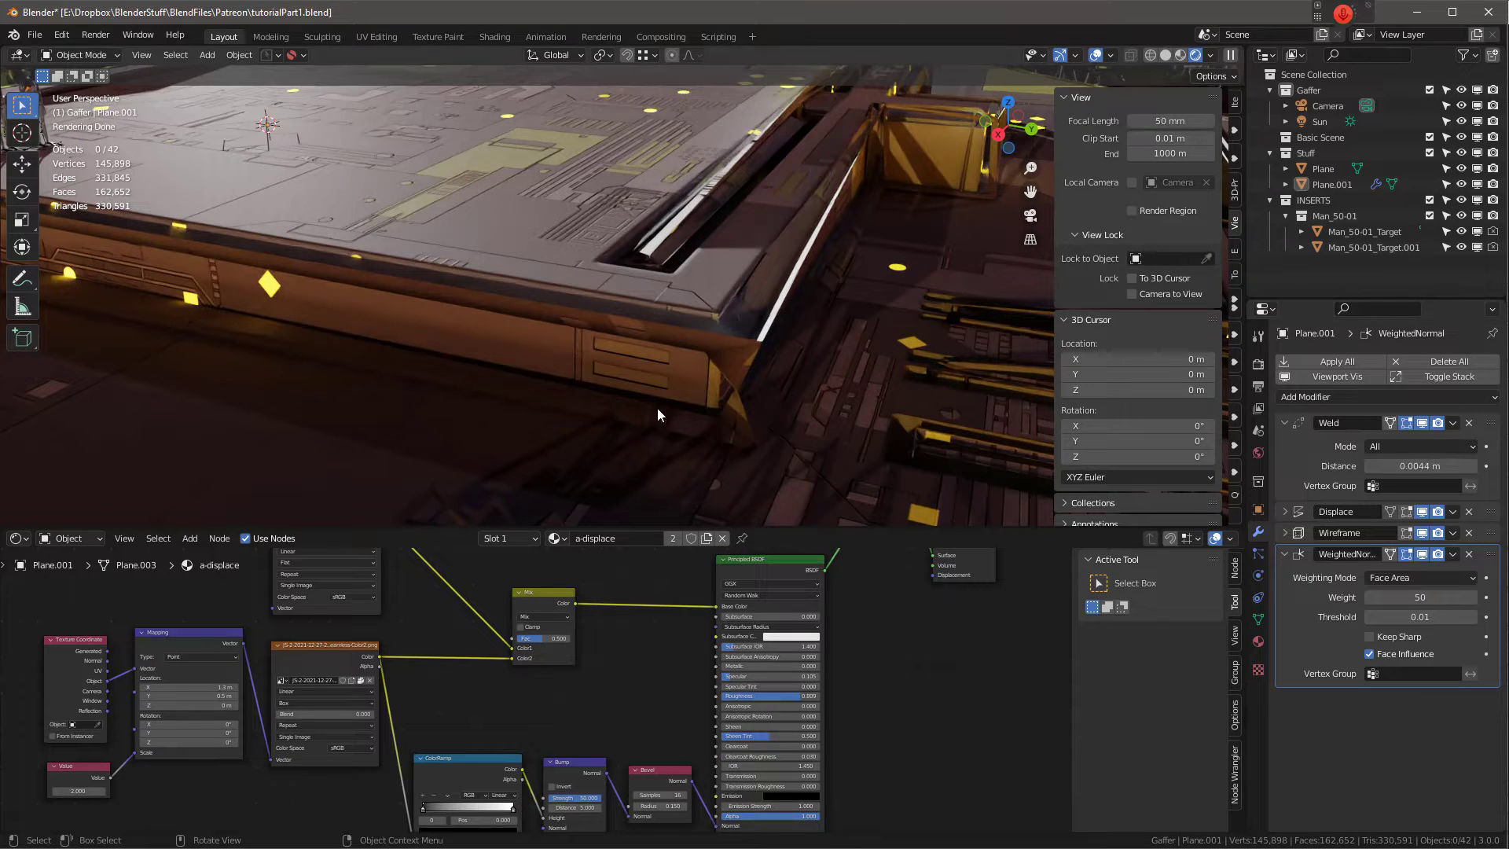
{"action": "scroll", "coordinate": [762, 426], "scroll_direction": "down", "scroll_amount": 5}
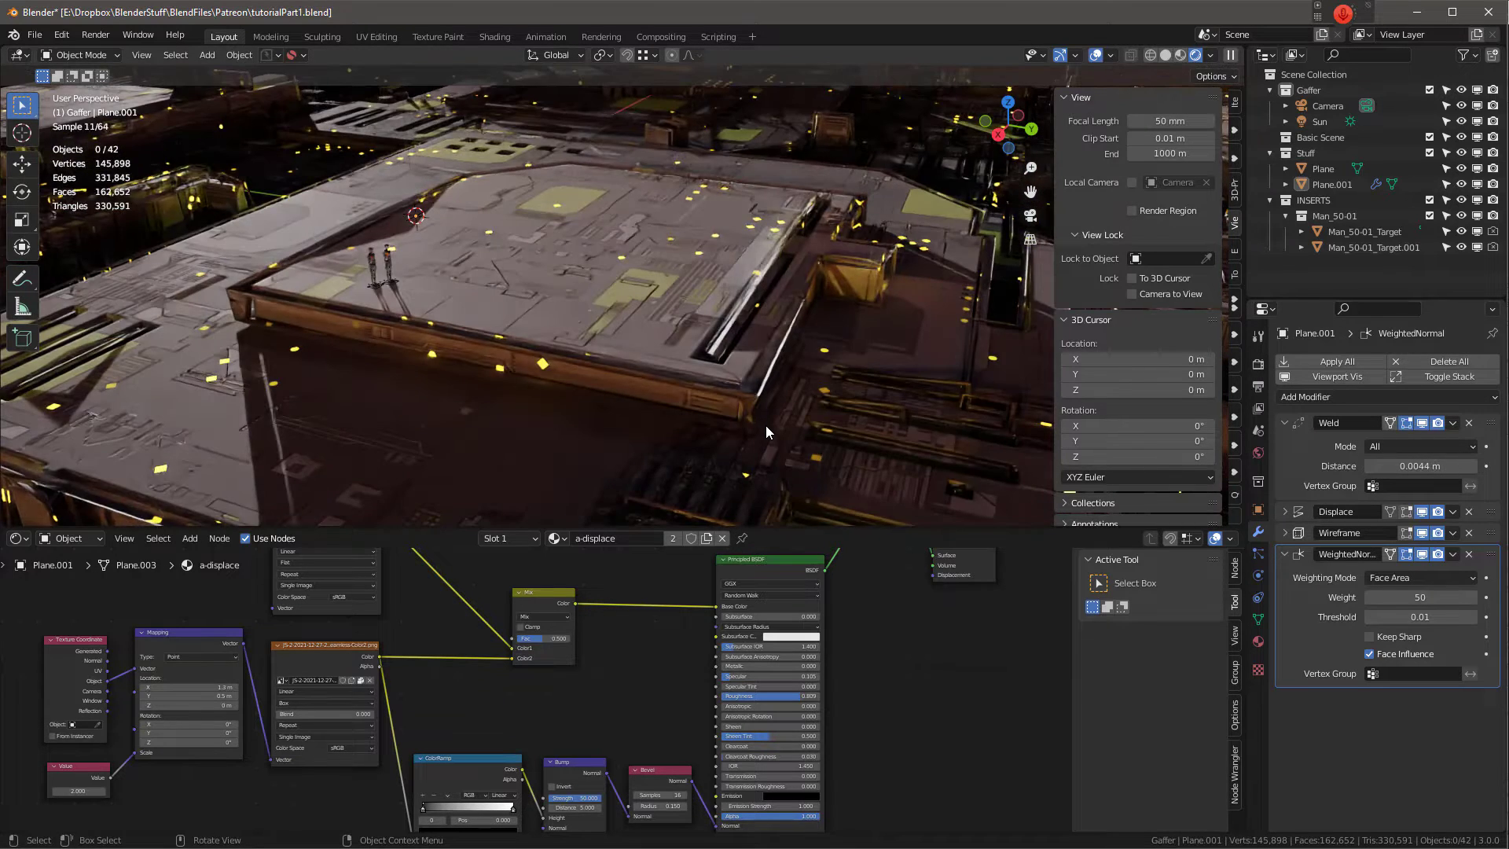
{"action": "scroll", "coordinate": [767, 424], "scroll_direction": "down", "scroll_amount": 1}
{"action": "mouse_move", "coordinate": [775, 421]}
{"action": "middle_mouse_down"}
{"action": "mouse_move", "coordinate": [765, 431]}
{"action": "mouse_move", "coordinate": [767, 416]}
{"action": "middle_mouse_up"}
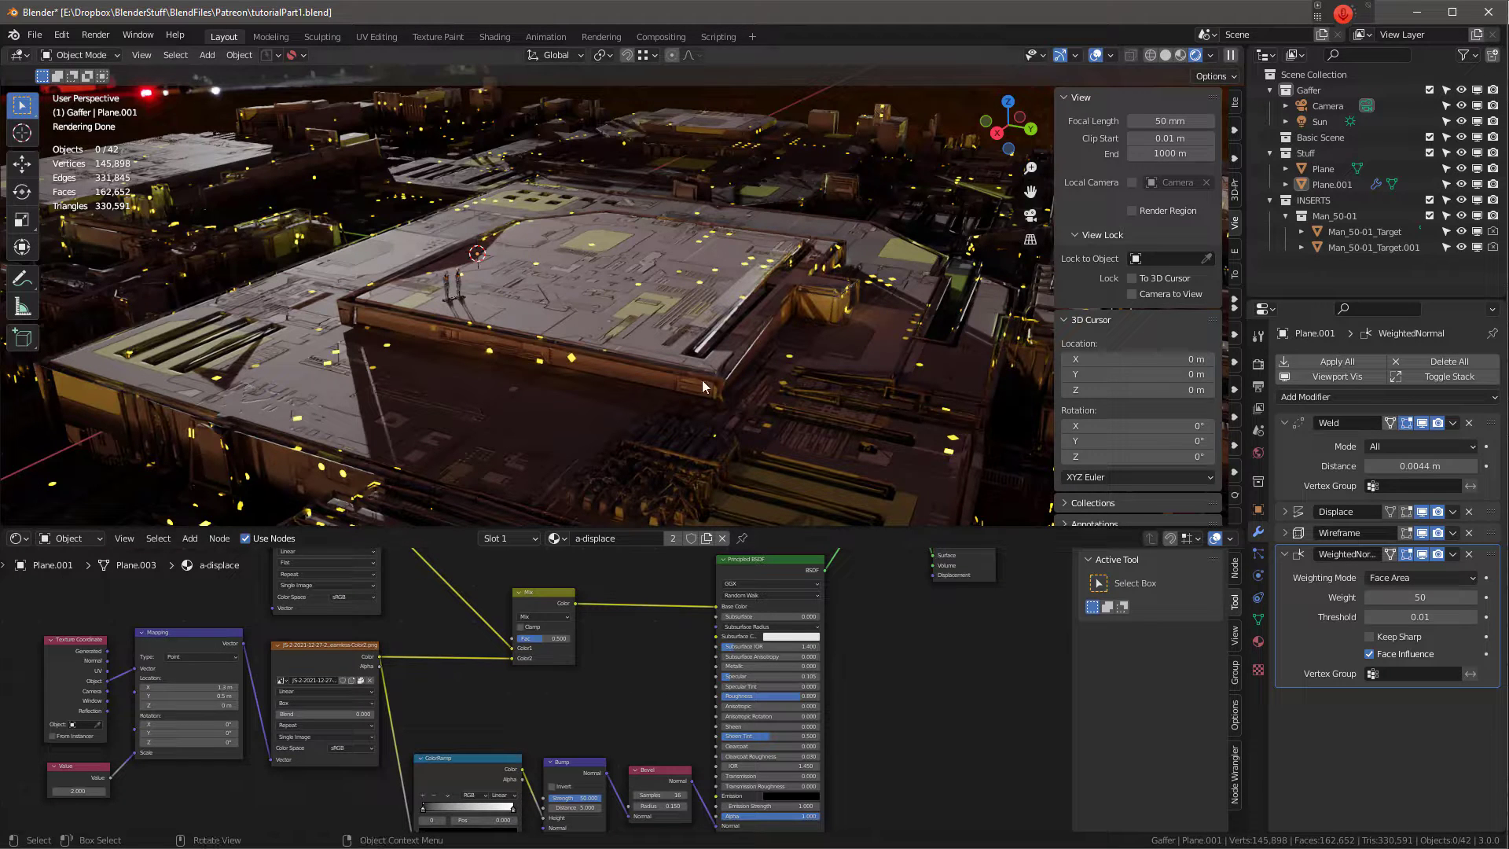
Step: Make a separate copy of the a-displace material for Plane.001 and rename it b-displace.001
{"action": "left_click", "coordinate": [1303, 182]}
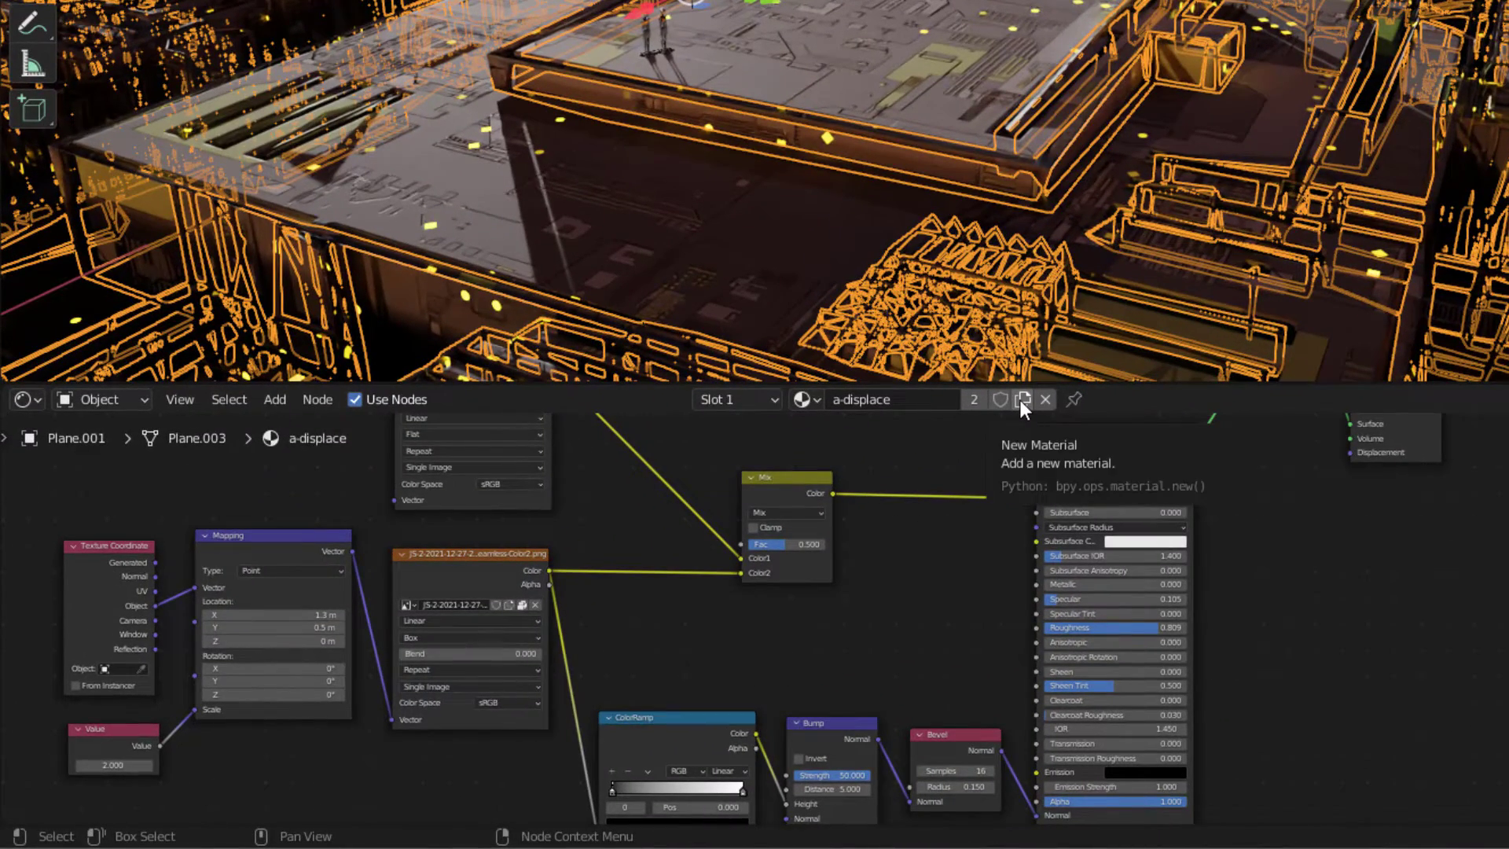
{"action": "left_click", "coordinate": [1020, 399]}
{"action": "double_click", "coordinate": [888, 400]}
{"action": "left_click", "coordinate": [850, 399]}
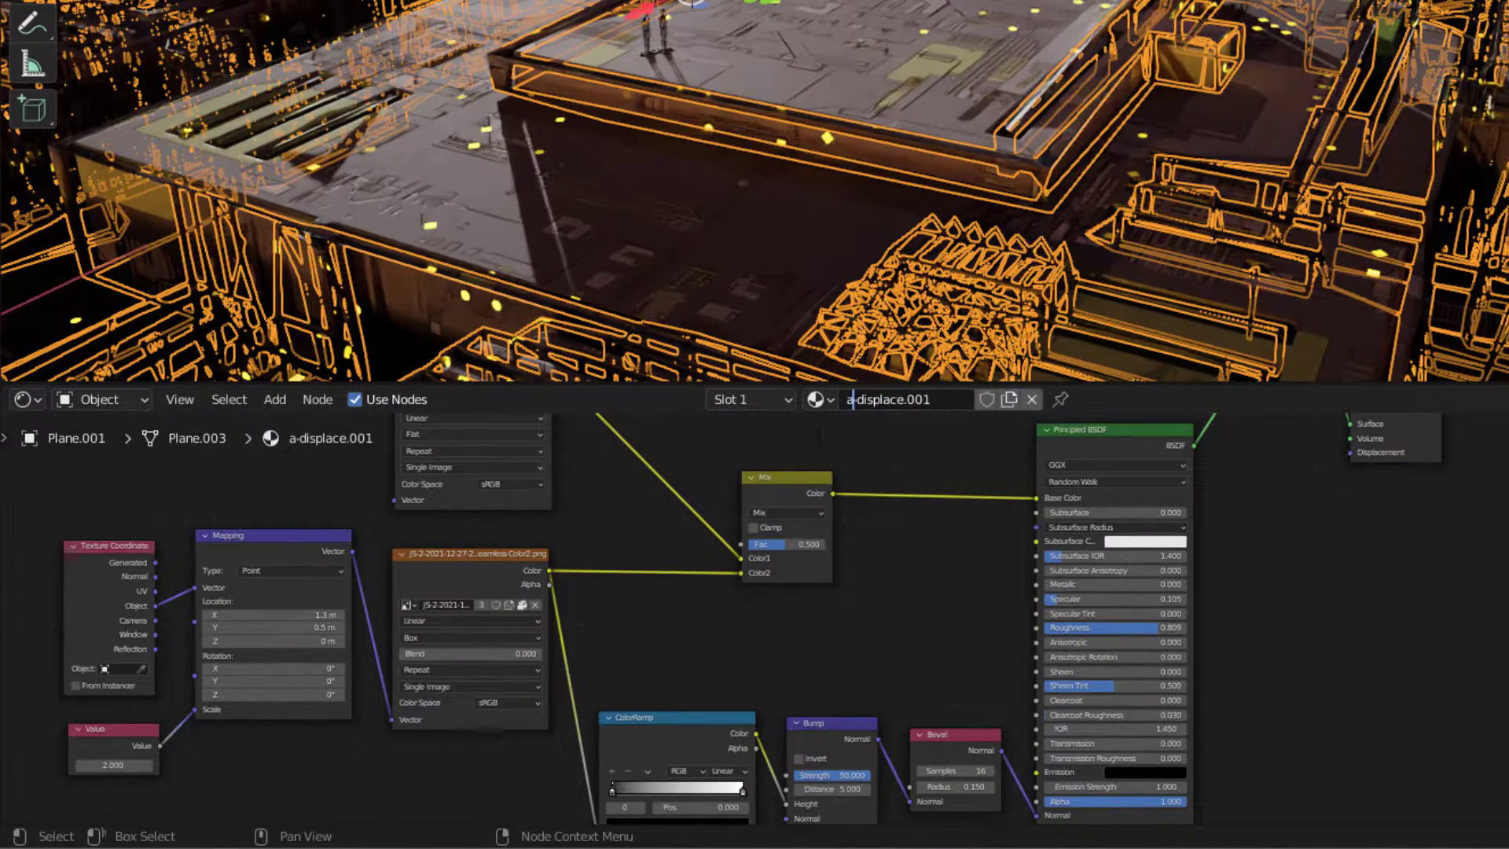
{"action": "key", "text": "BackSpace"}
{"action": "type", "text": "b"}
{"action": "key", "text": "Return"}
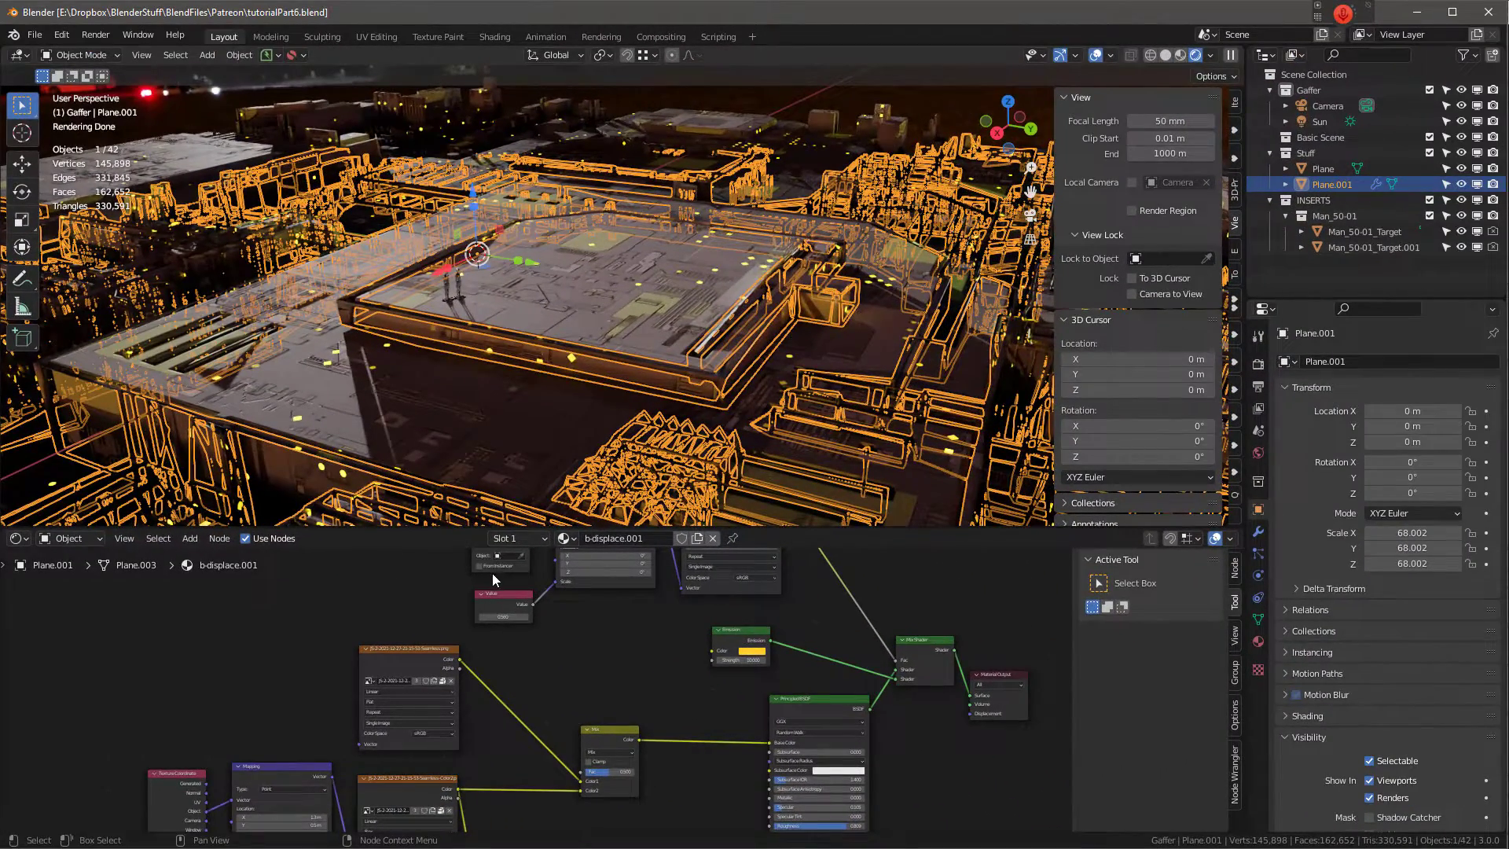
Step: Show the city in material preview with the viewport overlays hidden
{"action": "left_click", "coordinate": [1181, 55]}
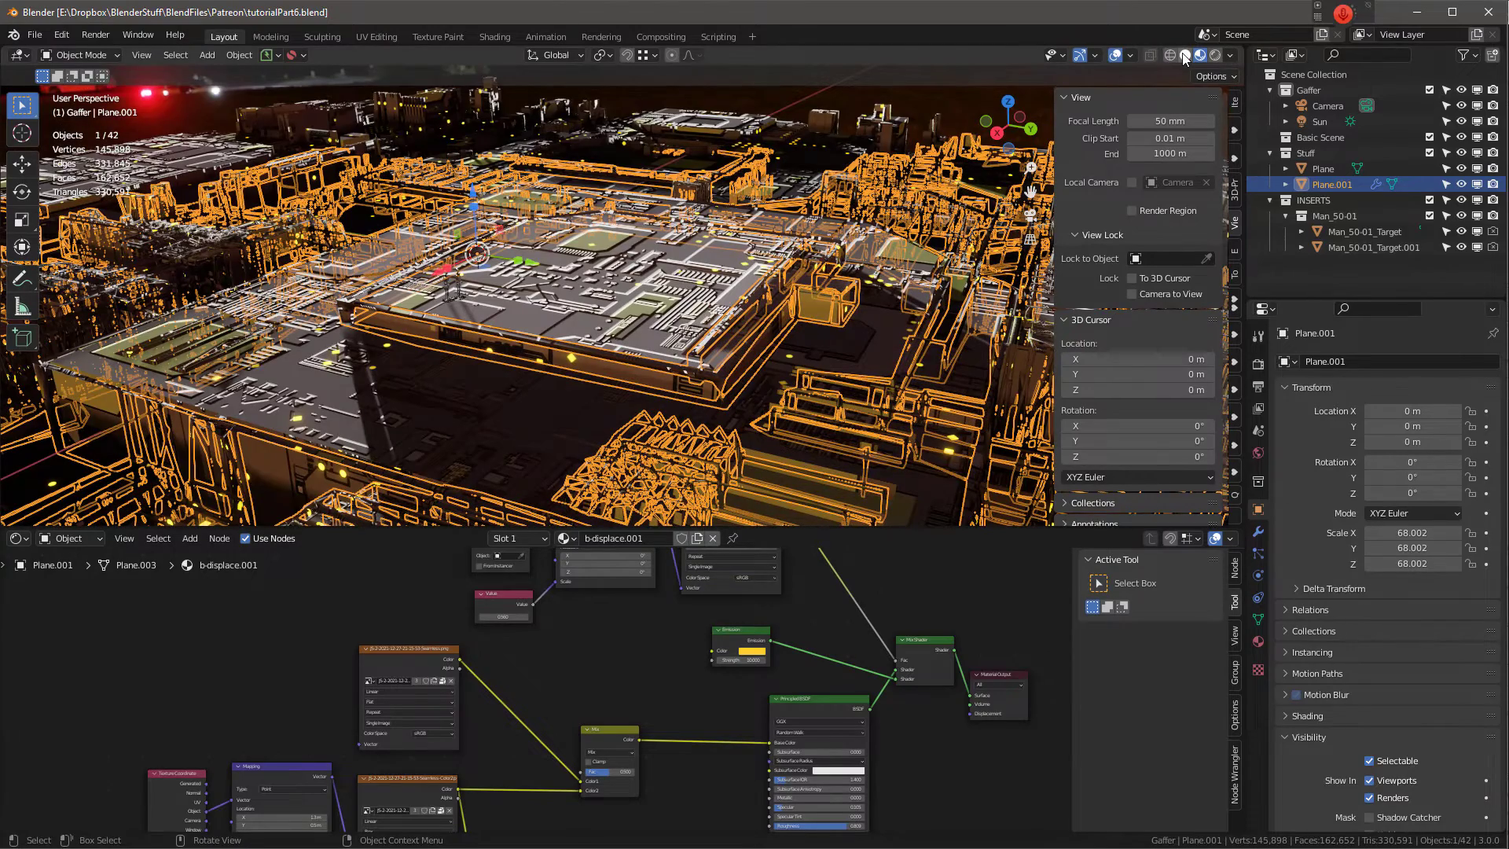
{"action": "left_click", "coordinate": [1116, 55]}
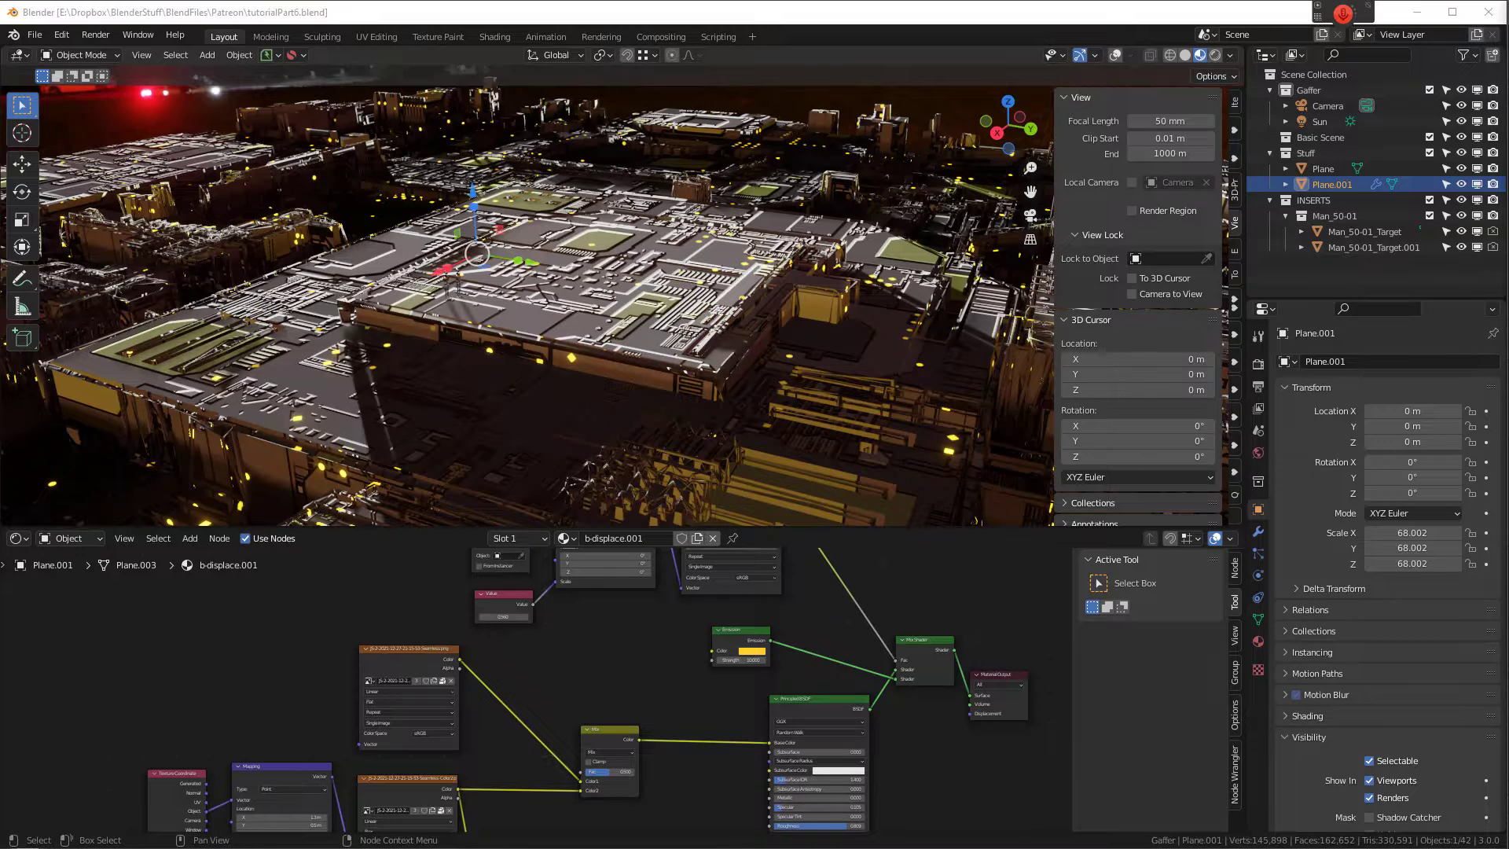
Step: Set the Value node that drives the Mapping scale of the light mask texture to 0.440 in b-displace.001
{"action": "scroll", "coordinate": [515, 607], "scroll_direction": "up", "scroll_amount": 5}
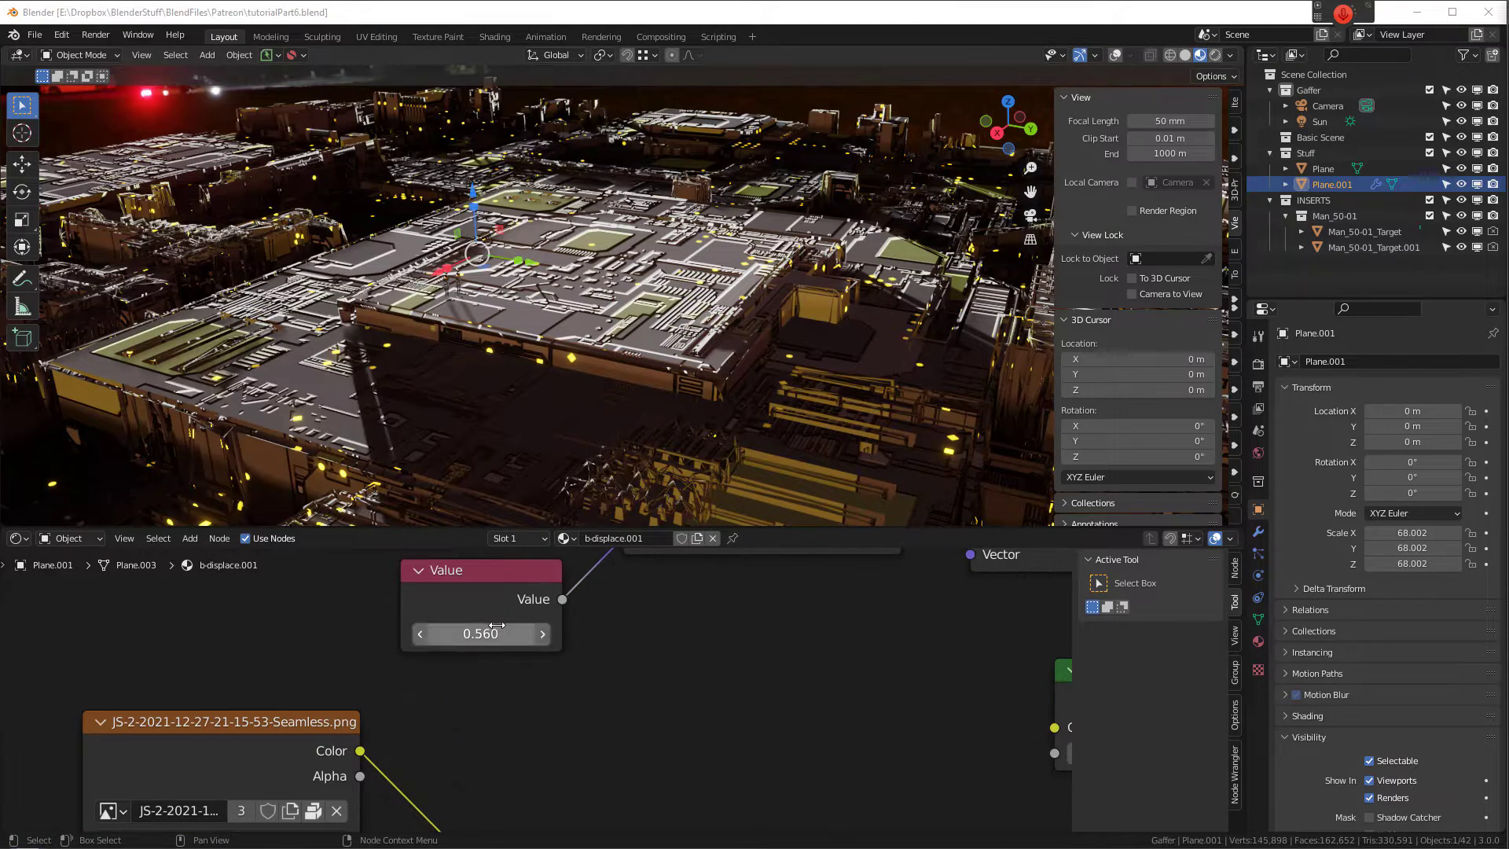
{"action": "scroll", "coordinate": [519, 635], "scroll_direction": "down", "scroll_amount": 3}
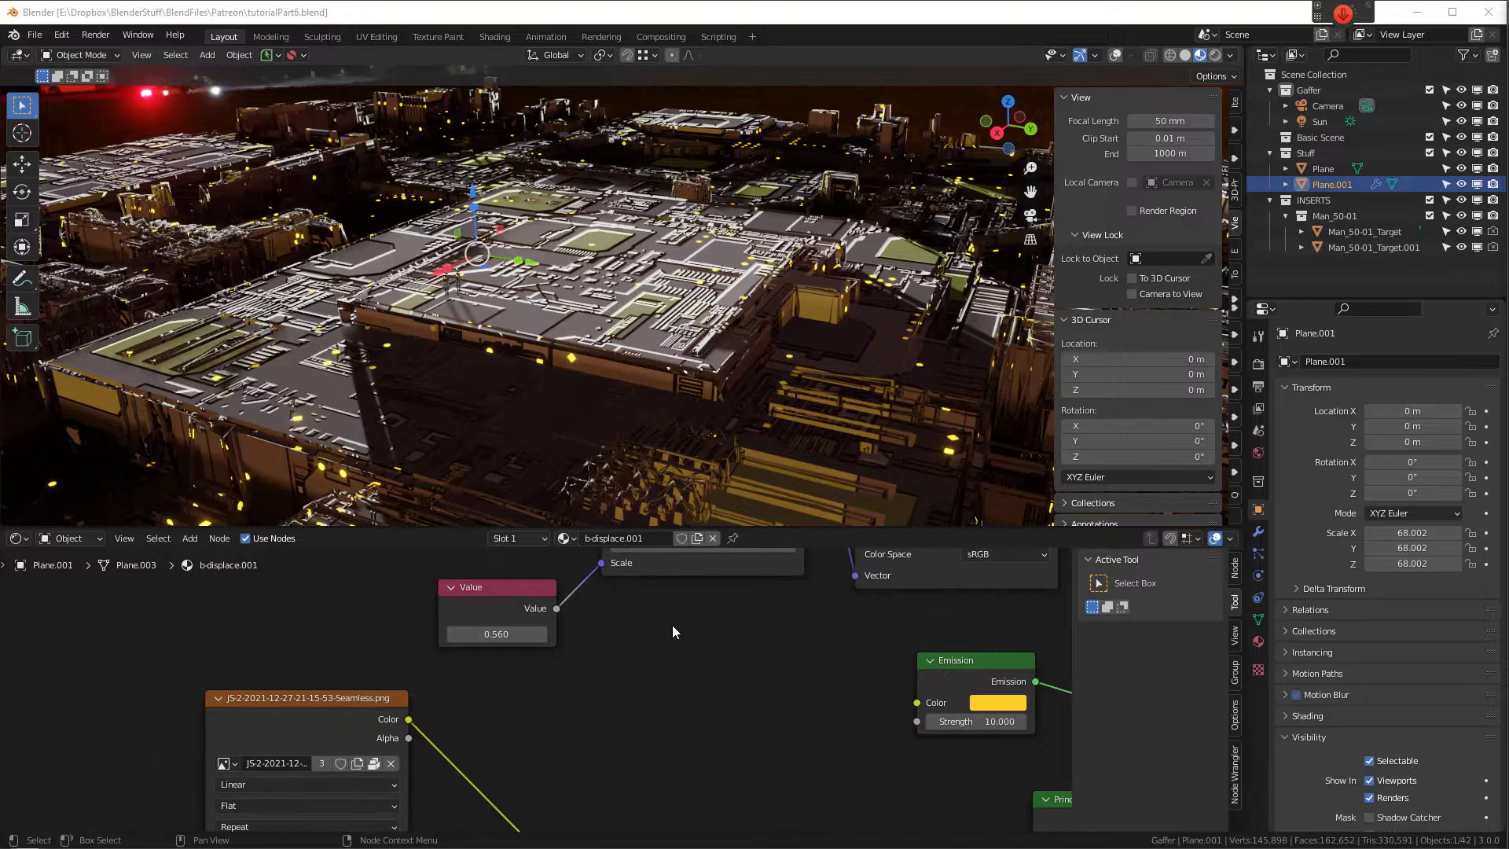
{"action": "scroll", "coordinate": [575, 751], "scroll_direction": "down", "scroll_amount": 4}
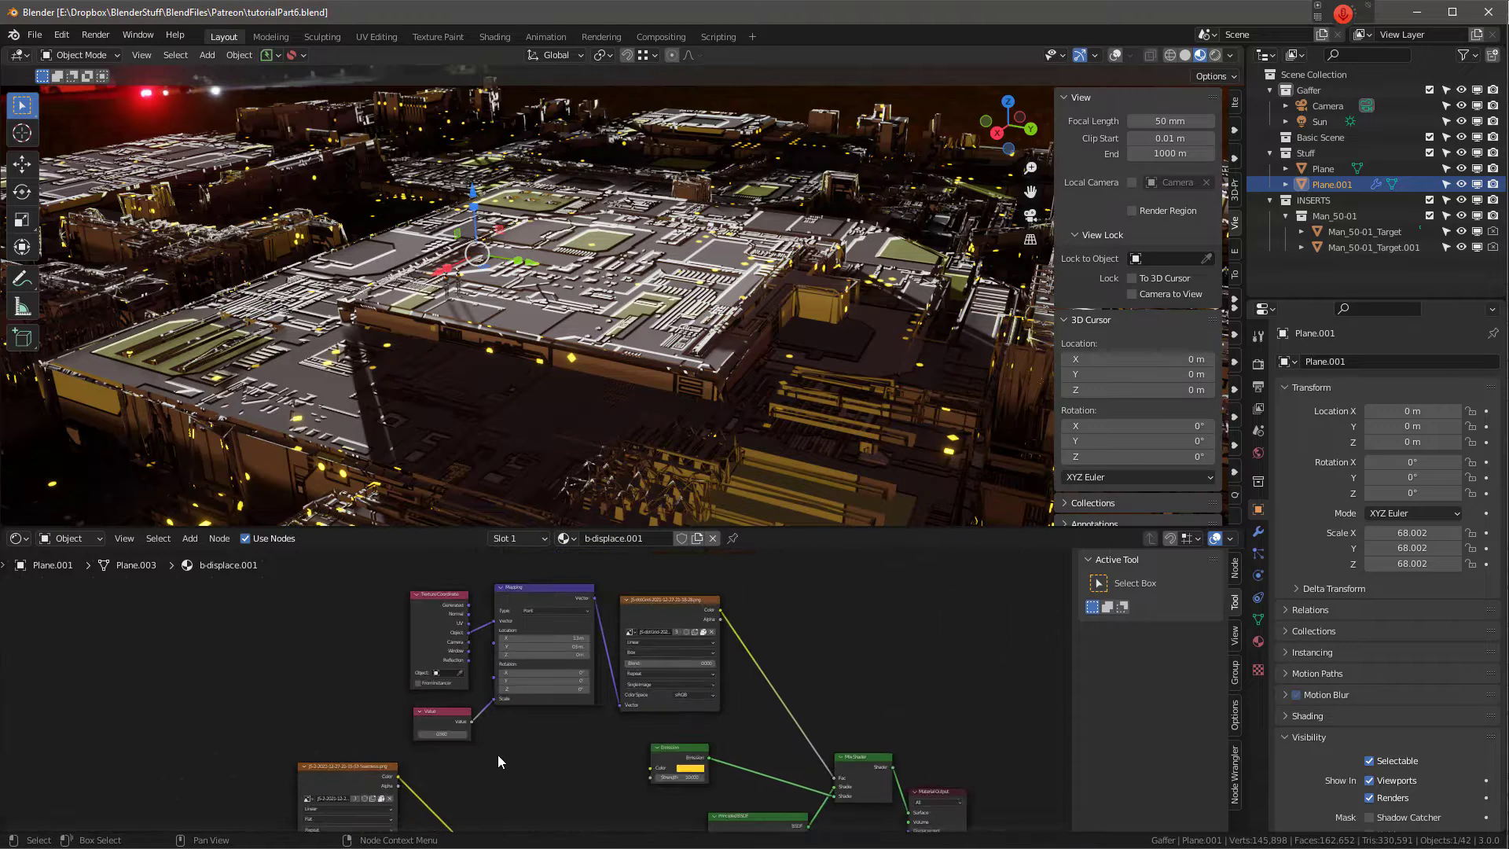
{"action": "scroll", "coordinate": [614, 653], "scroll_direction": "up", "scroll_amount": 2}
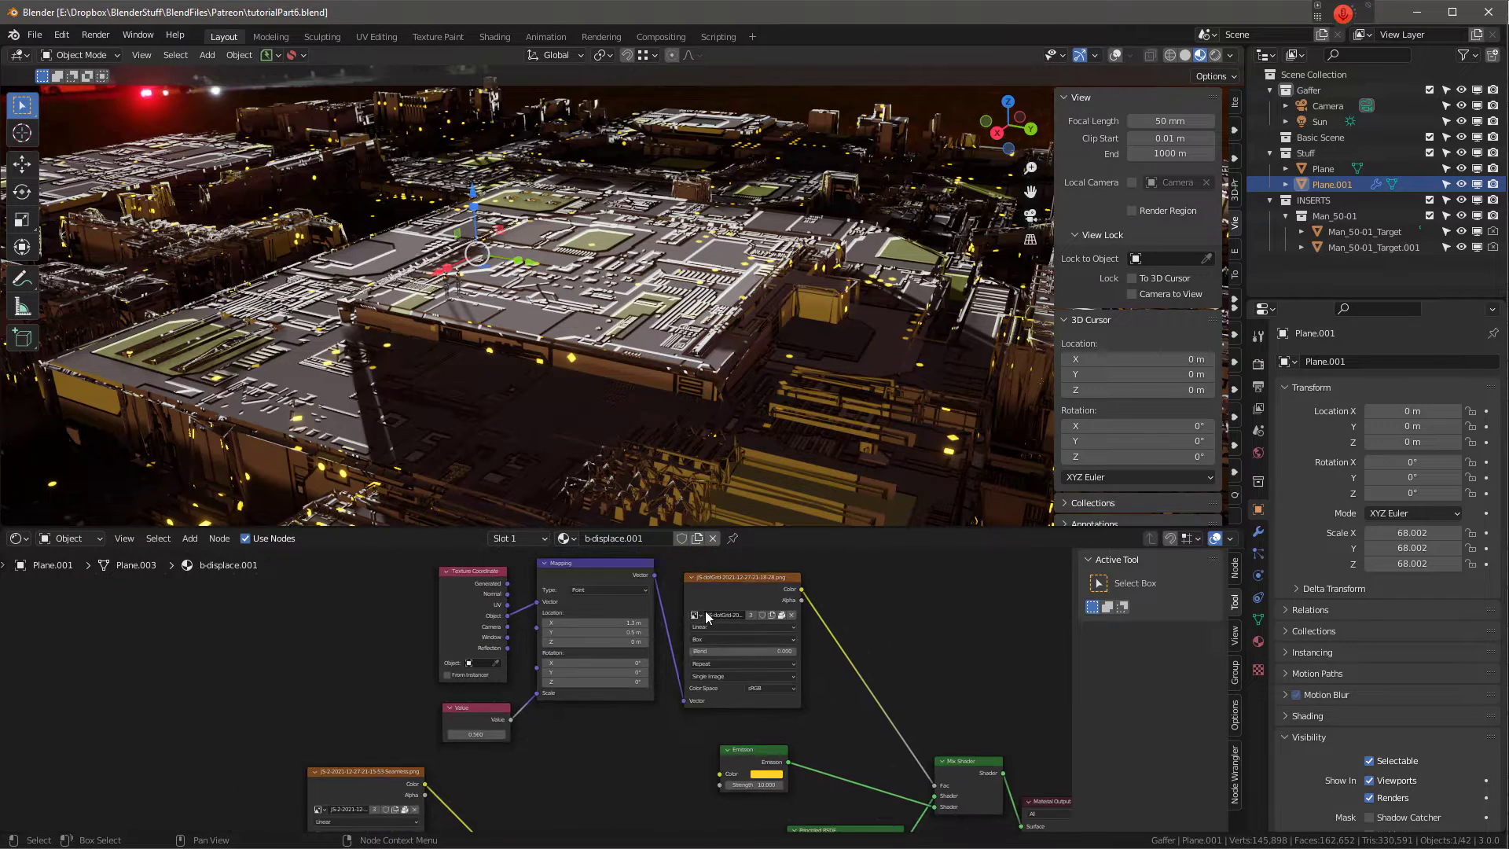
{"action": "scroll", "coordinate": [426, 791], "scroll_direction": "up", "scroll_amount": 2}
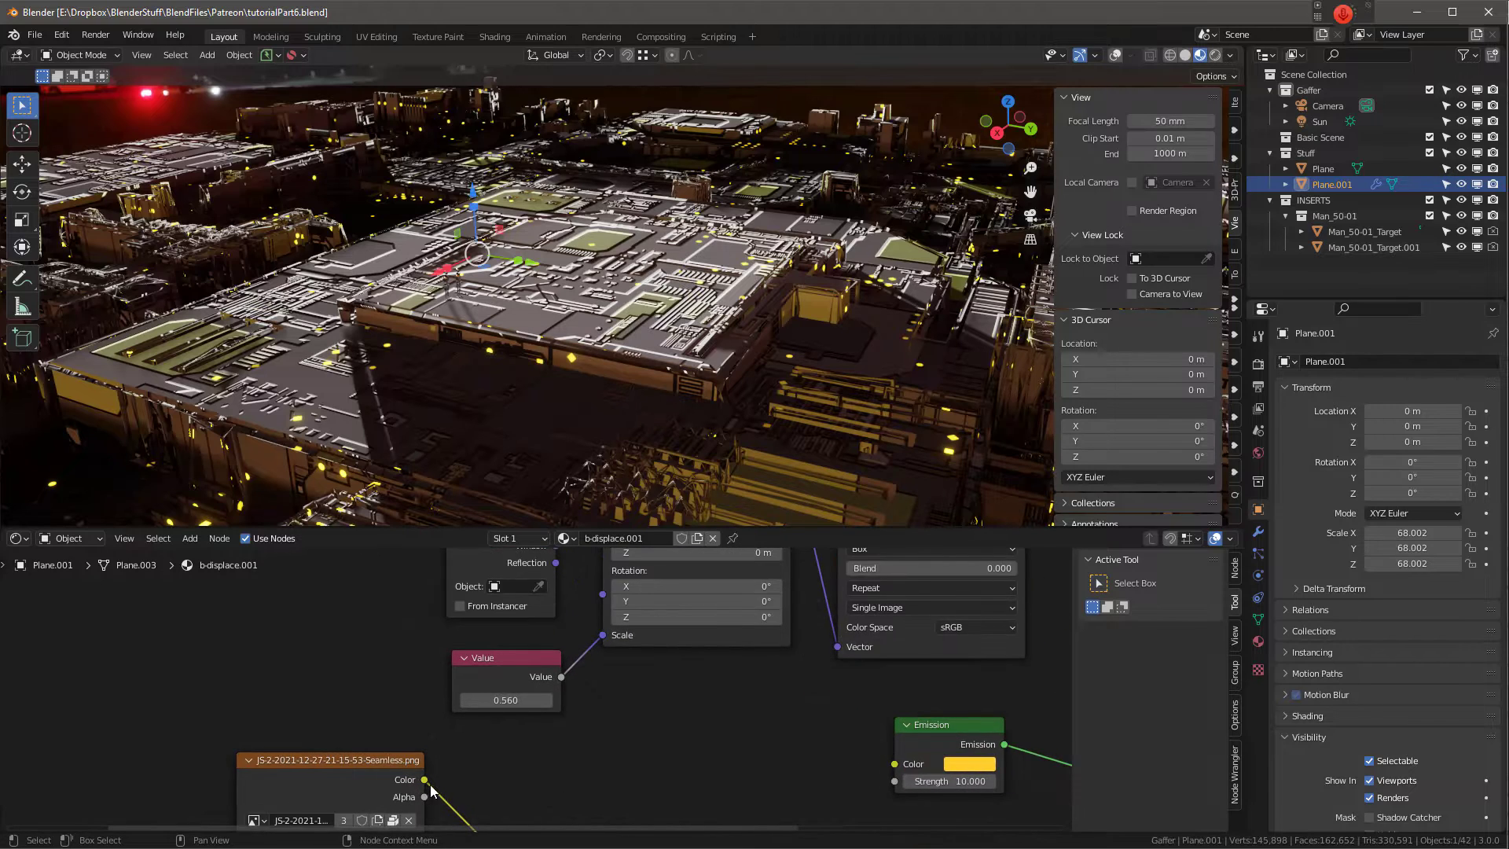
{"action": "scroll", "coordinate": [433, 789], "scroll_direction": "up", "scroll_amount": 2}
{"action": "left_click_drag", "start_coordinate": [525, 678], "coordinate": [430, 678], "text": "shift"}
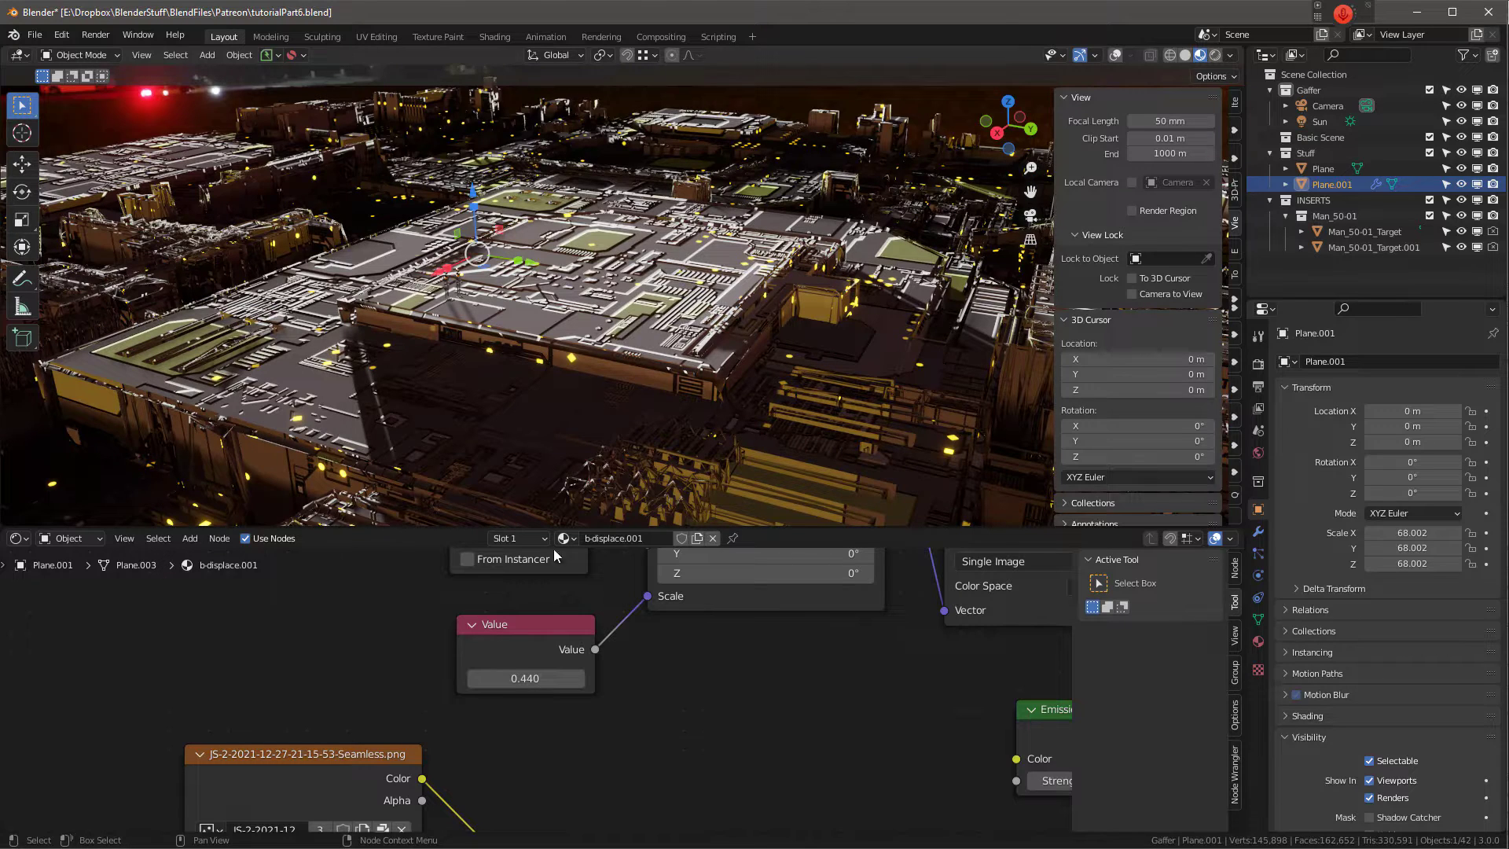
Step: Change the Emission node's color from yellow to orange-red and set its strength to 5 in b-displace.001
{"action": "scroll", "coordinate": [584, 727], "scroll_direction": "down", "scroll_amount": 2}
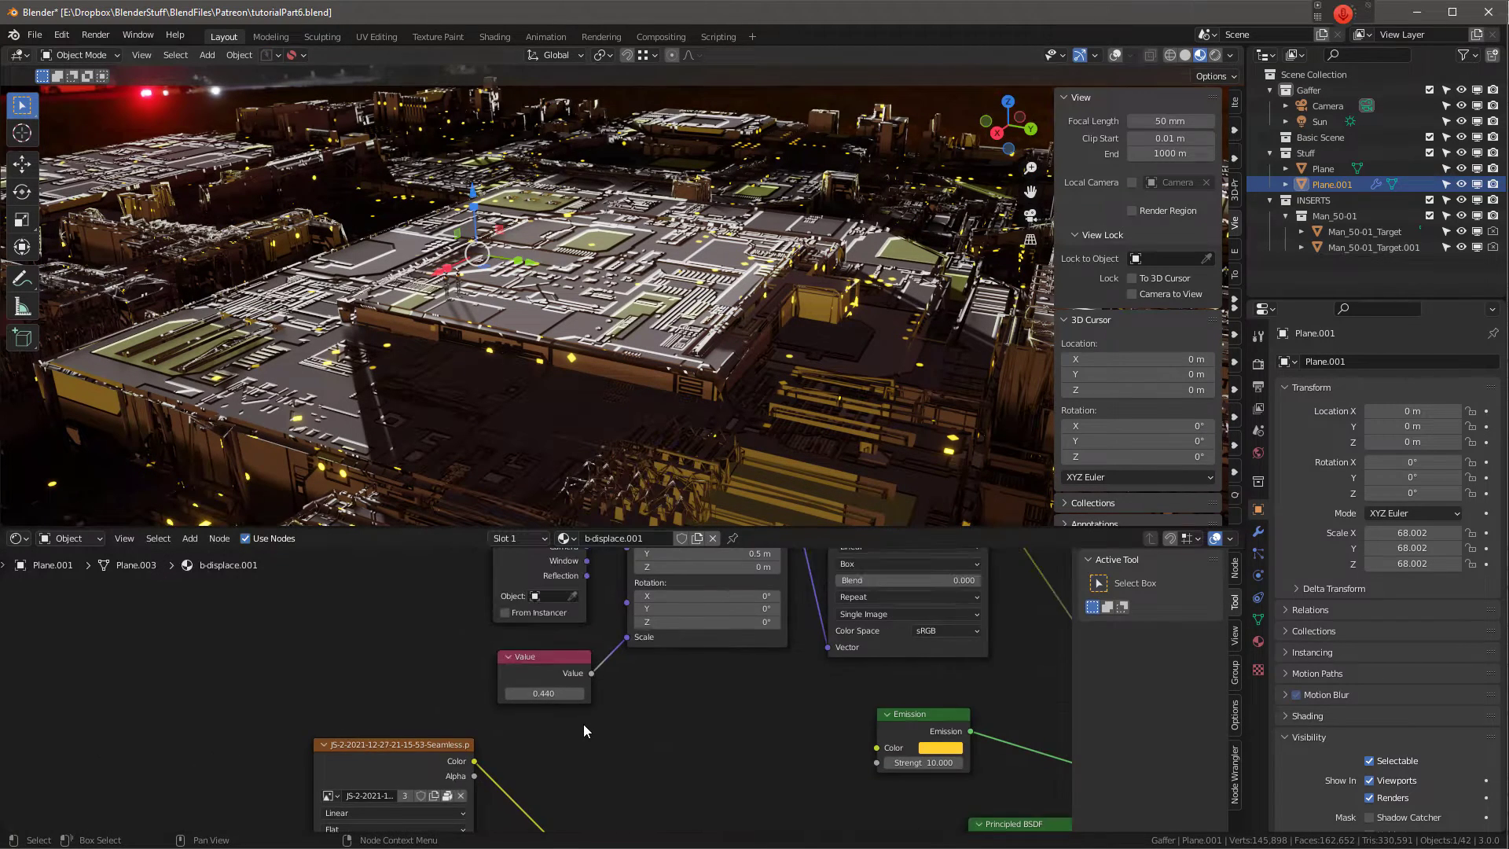
{"action": "scroll", "coordinate": [583, 724], "scroll_direction": "down", "scroll_amount": 2}
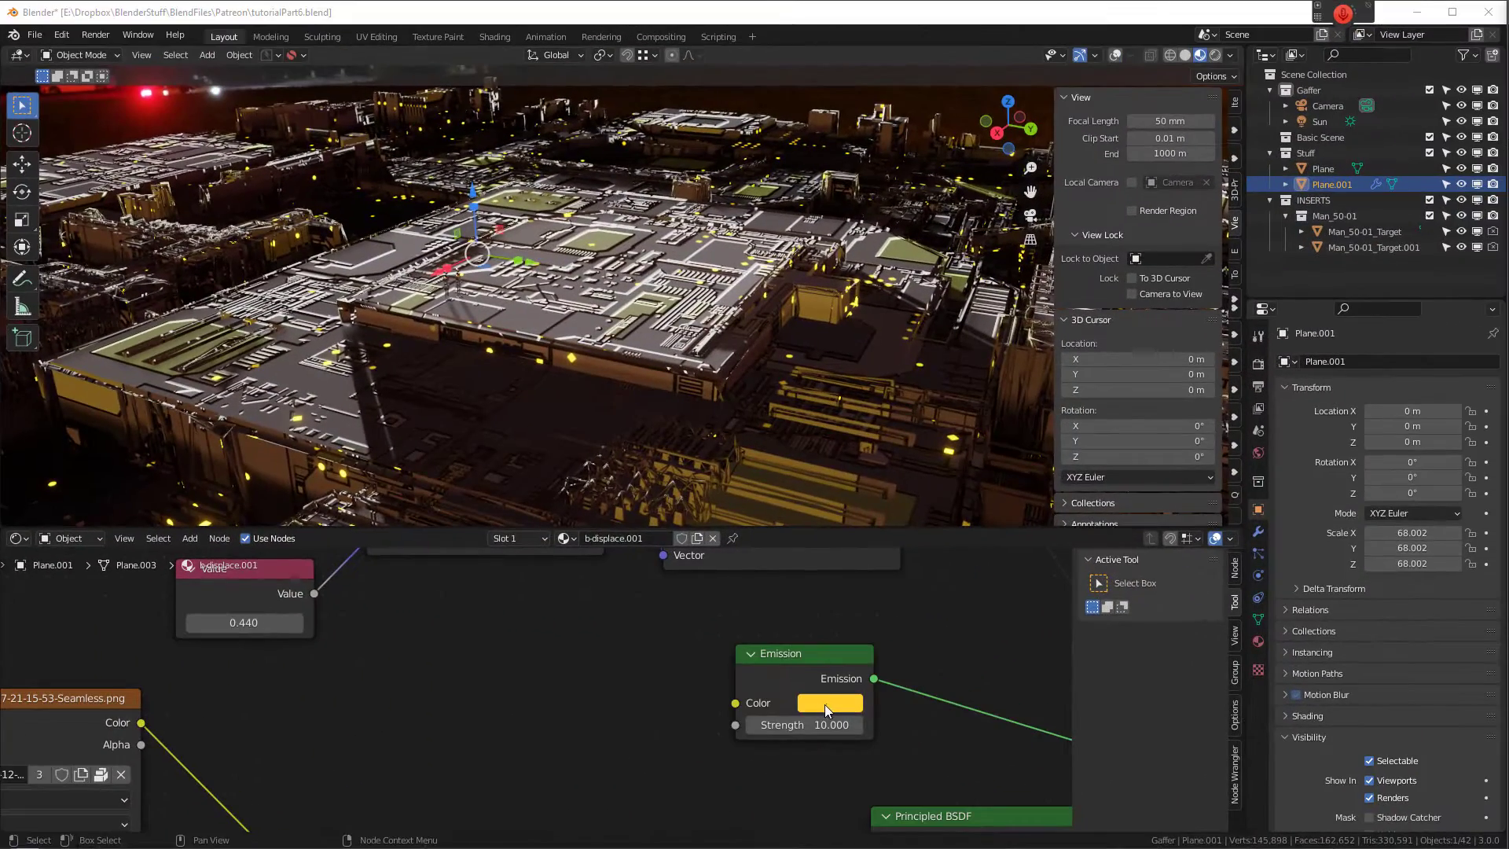
{"action": "left_click", "coordinate": [826, 707]}
{"action": "left_click", "coordinate": [948, 477]}
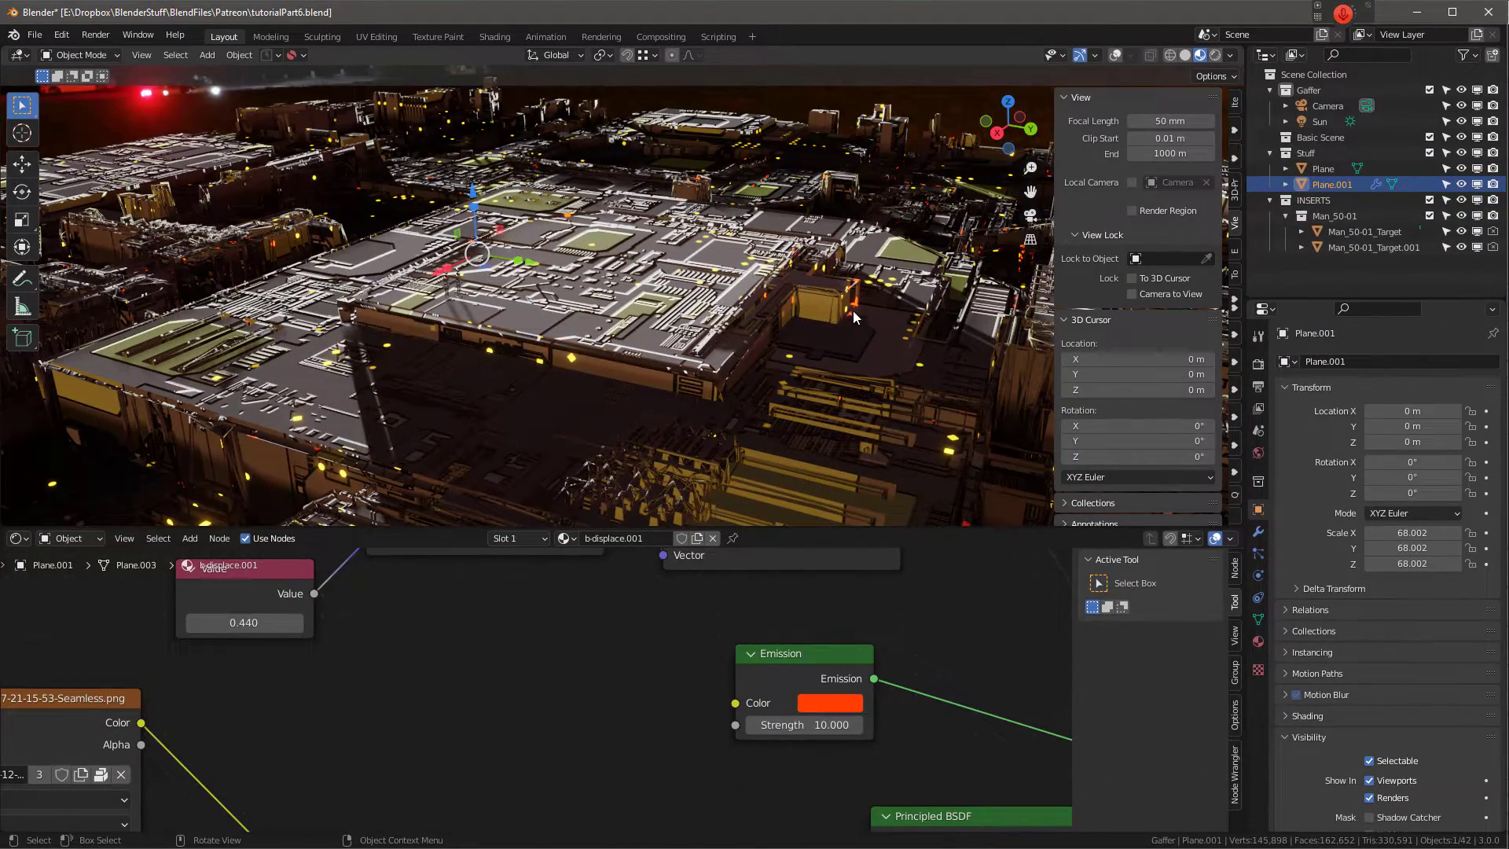
{"action": "scroll", "coordinate": [674, 297], "scroll_direction": "down", "scroll_amount": 2}
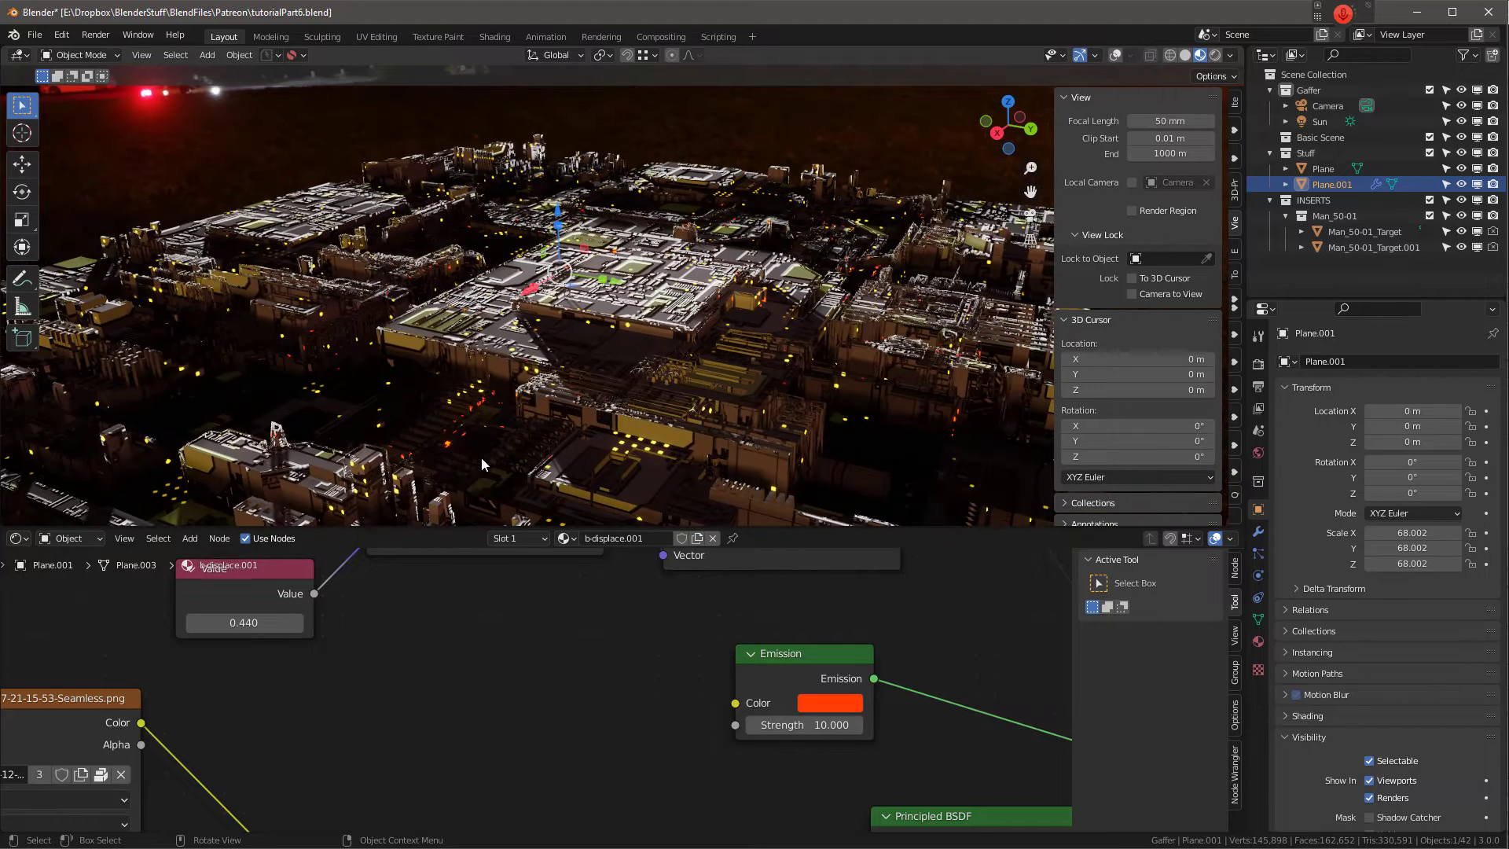
{"action": "left_click", "coordinate": [835, 725]}
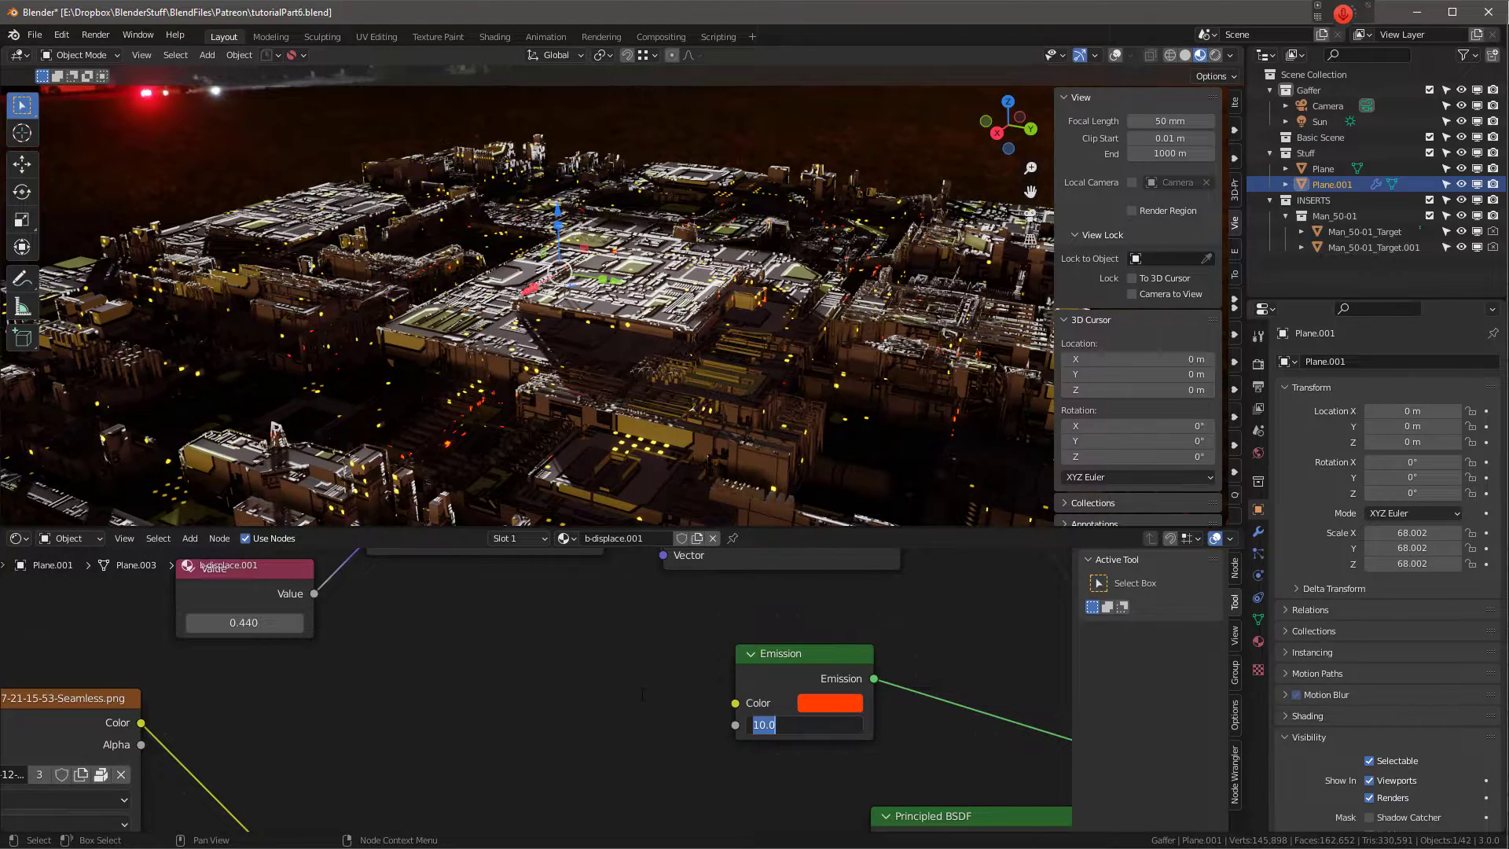
{"action": "type", "text": "5"}
{"action": "key", "text": "Return"}
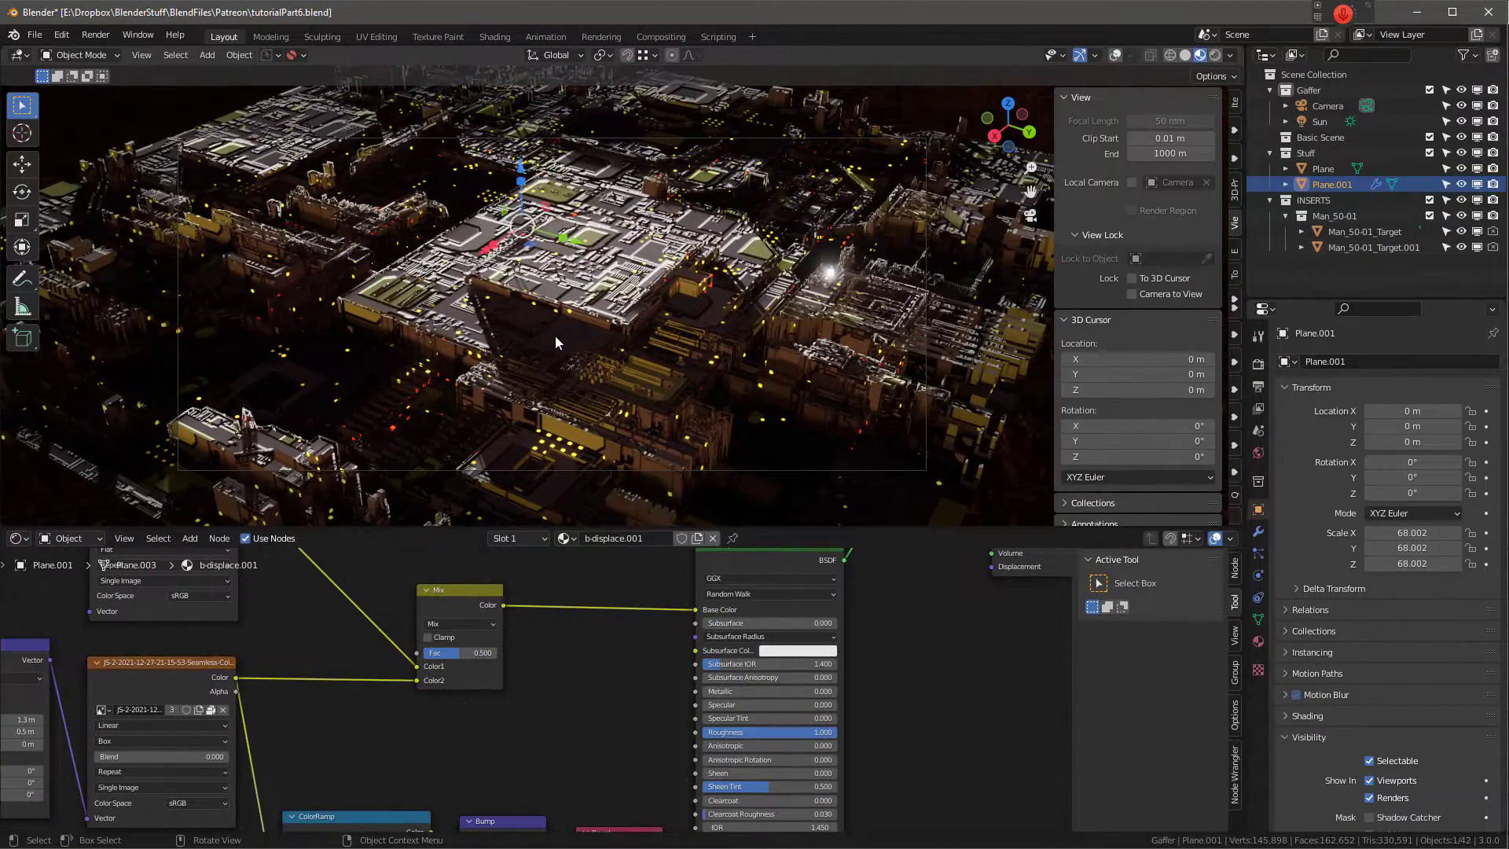
Step: Select the base city plane and examine the orange and yellow lights in rendered shading through the camera
{"action": "left_click", "coordinate": [555, 337]}
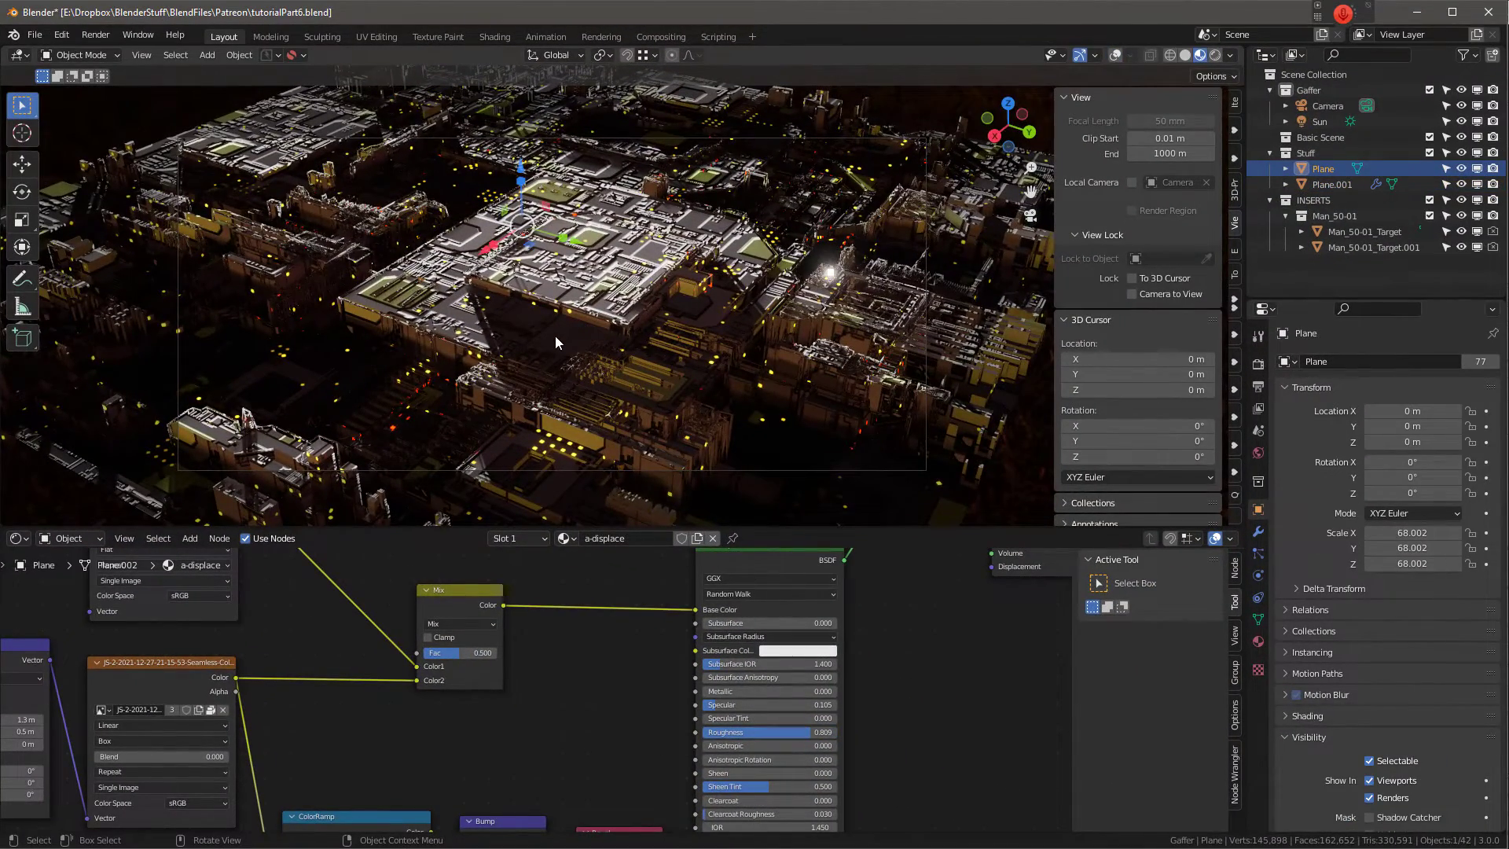
{"action": "key", "text": "z"}
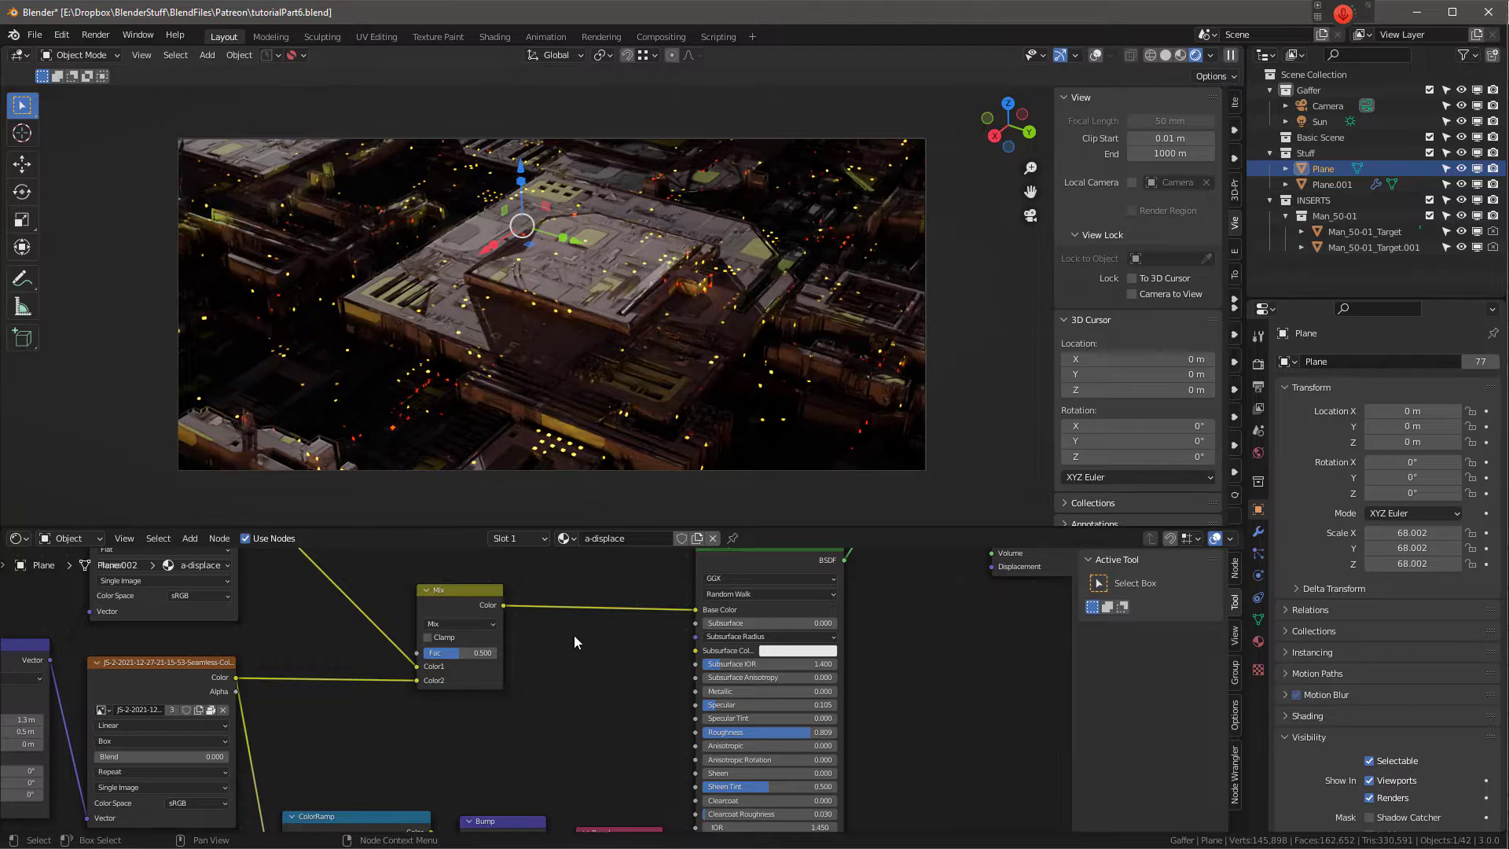
{"action": "key", "text": "KP_0"}
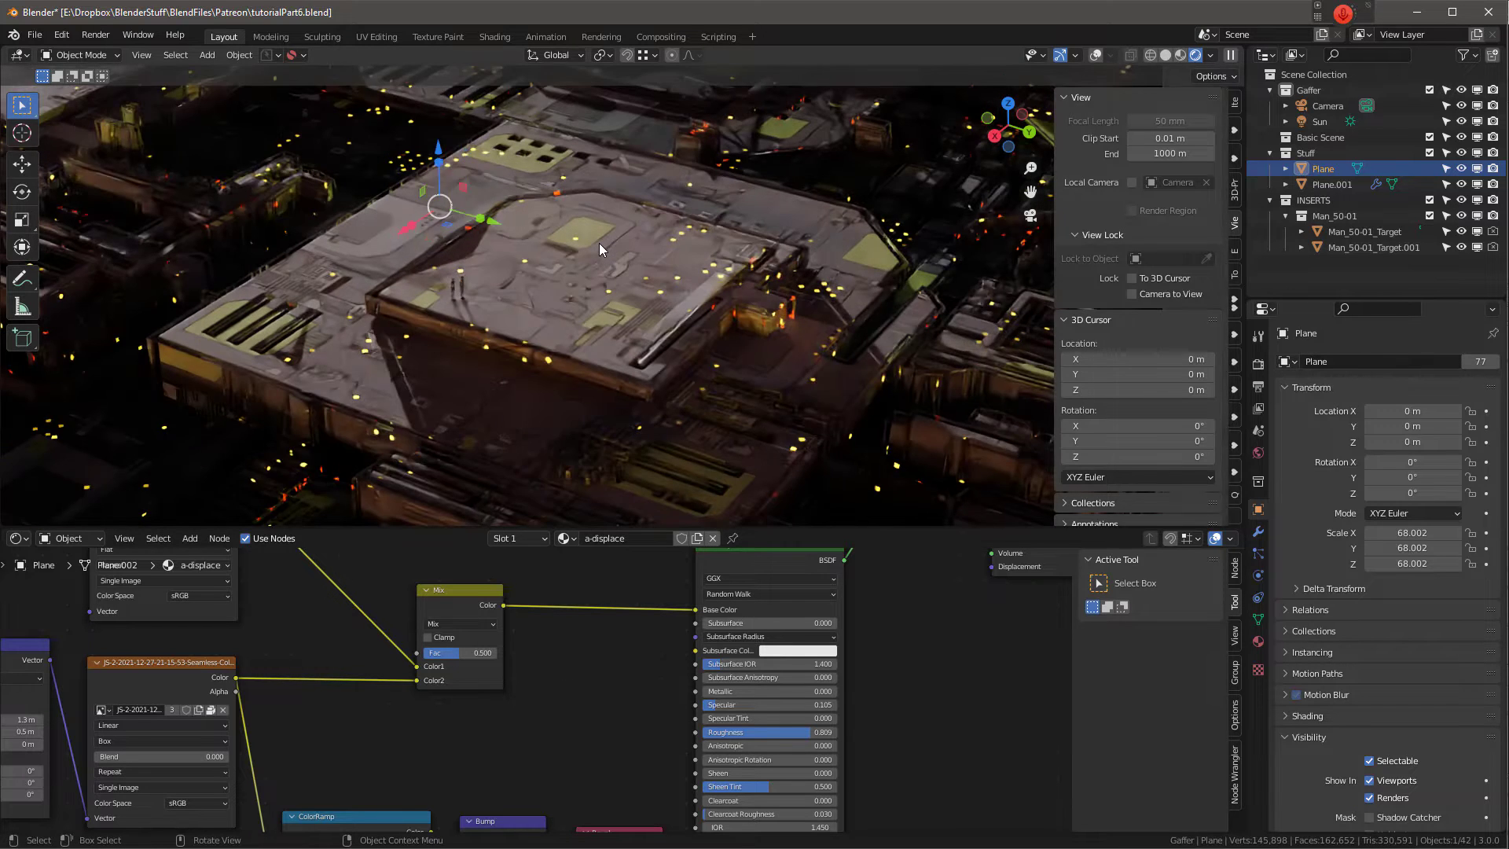
{"action": "scroll", "coordinate": [599, 245], "scroll_direction": "up", "scroll_amount": 2}
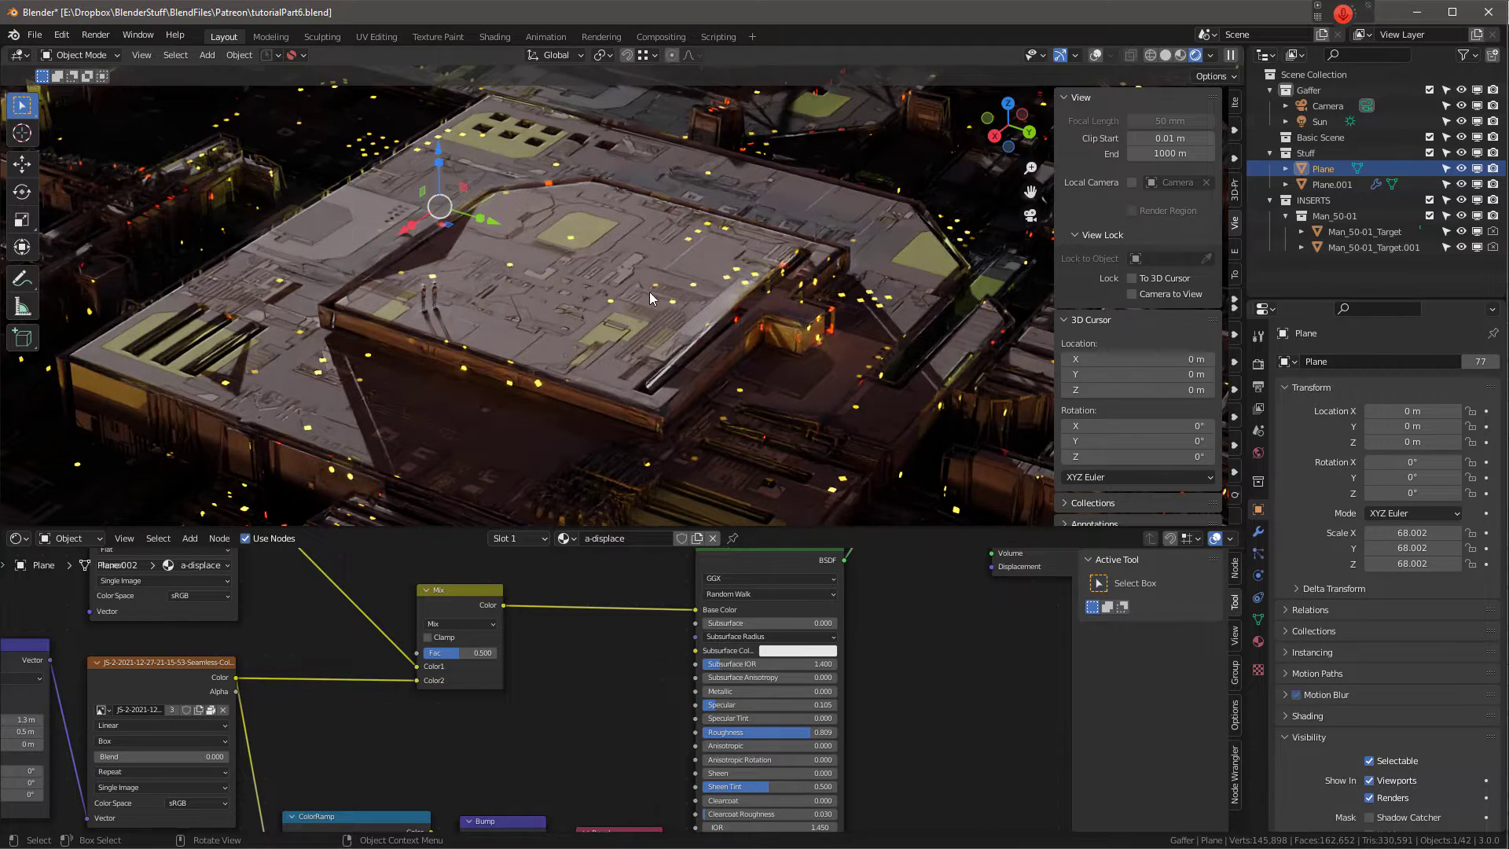
{"action": "scroll", "coordinate": [645, 729], "scroll_direction": "down", "scroll_amount": 1}
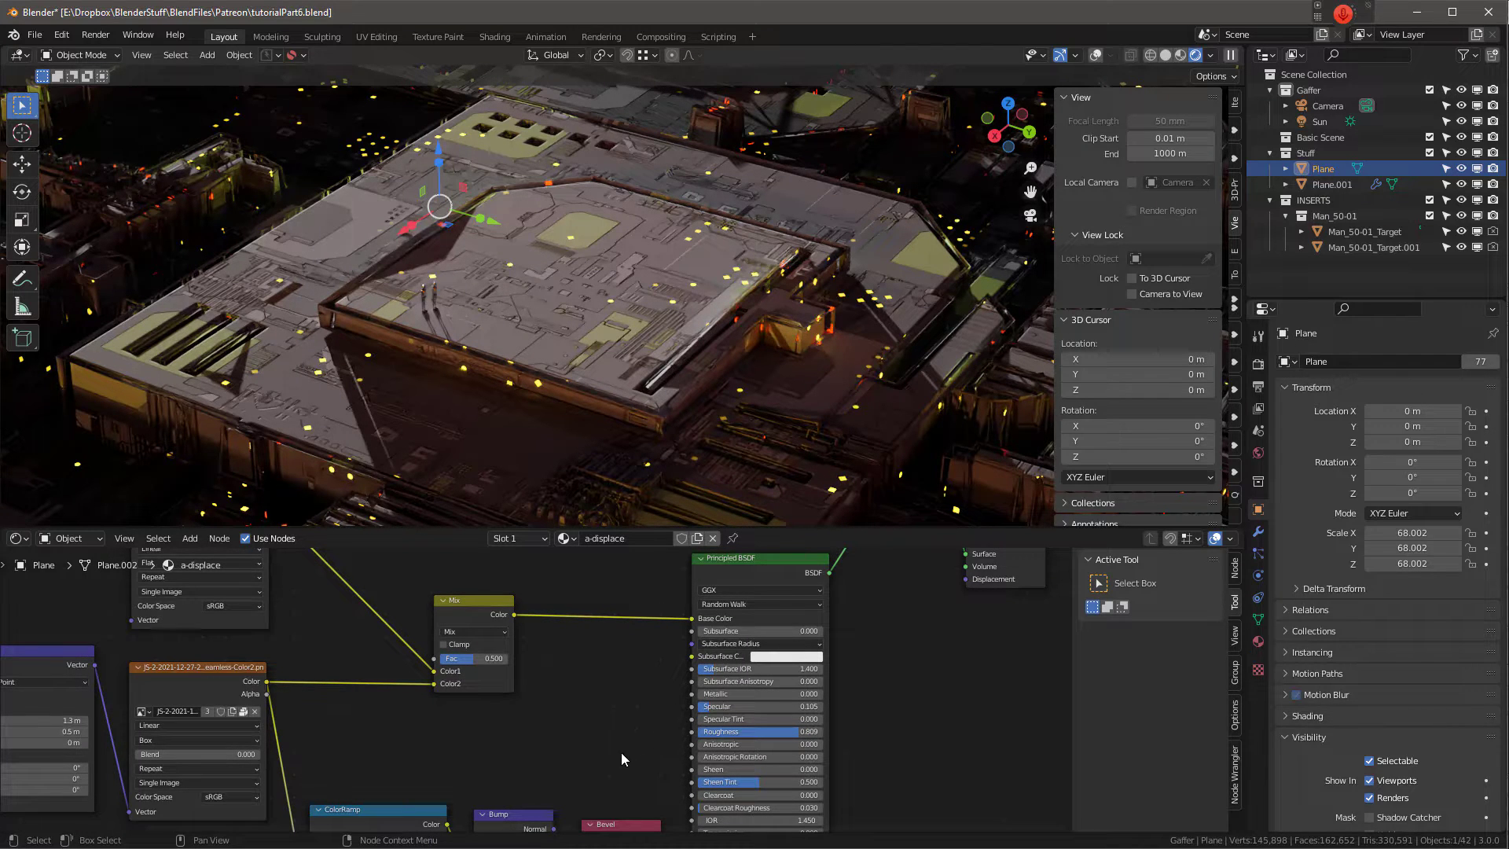
Step: Duplicate the ColorRamp node that feeds the Bump and wire the copy between the lower image texture's color and Roughness in a-displace
{"action": "scroll", "coordinate": [517, 714], "scroll_direction": "down", "scroll_amount": 2}
{"action": "left_click", "coordinate": [389, 758]}
{"action": "key", "text": "shift+d"}
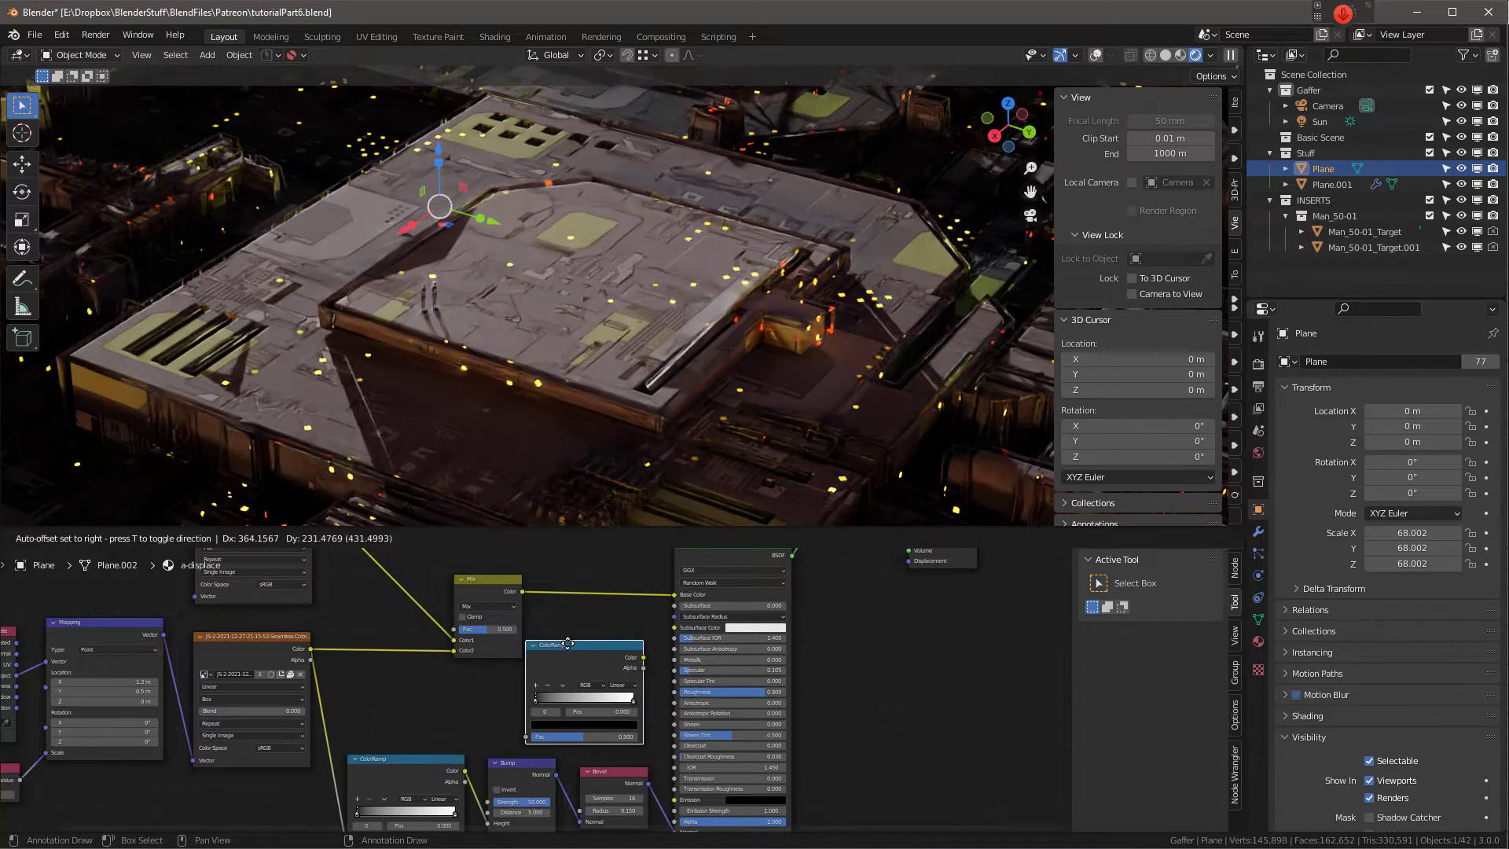
{"action": "left_click", "coordinate": [562, 649]}
{"action": "left_click_drag", "start_coordinate": [310, 649], "coordinate": [527, 737]}
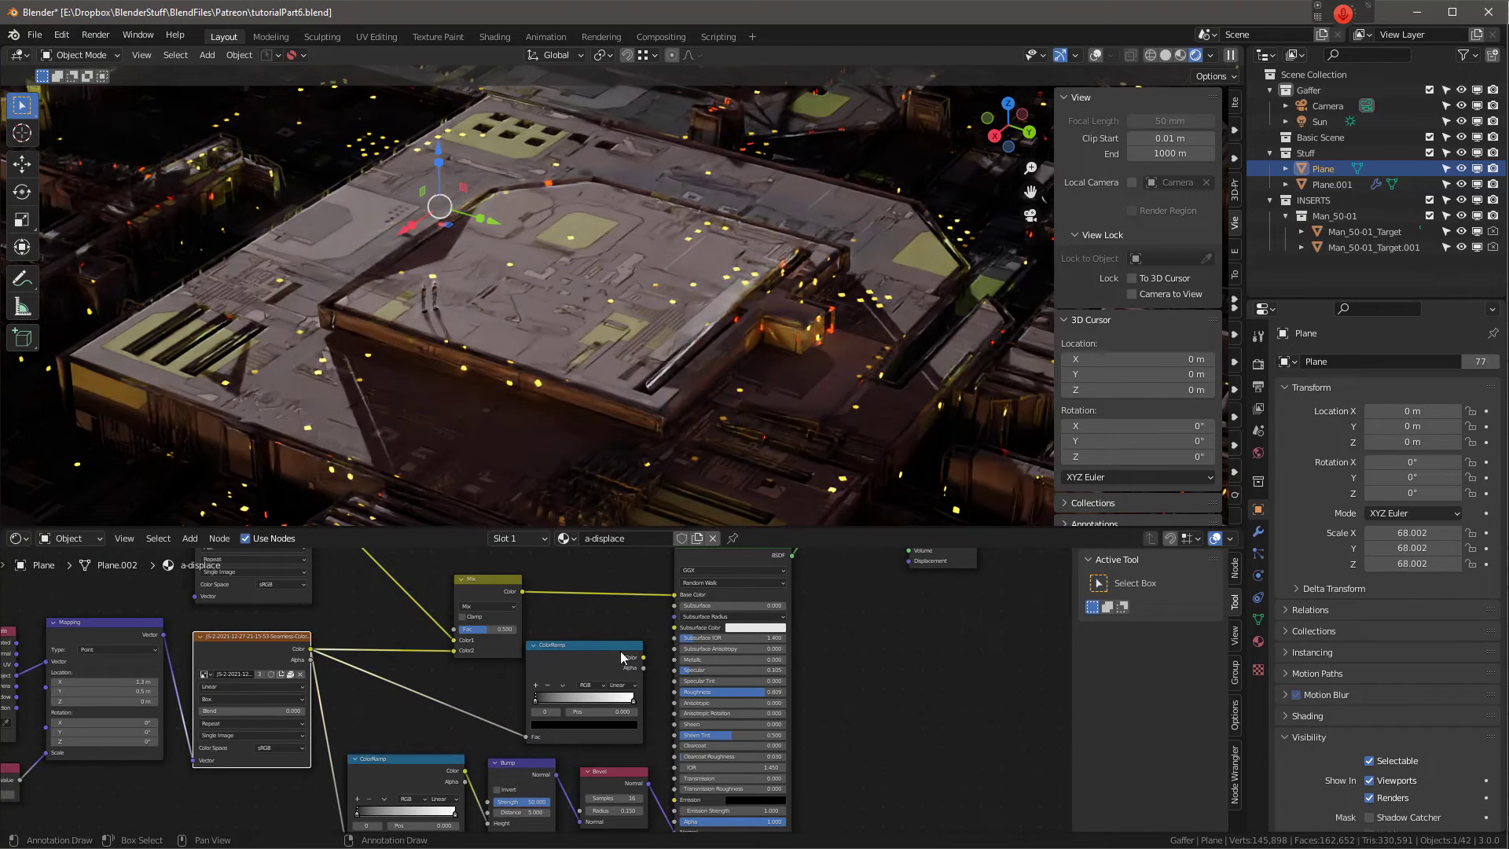
{"action": "left_click_drag", "start_coordinate": [643, 657], "coordinate": [675, 692]}
{"action": "scroll", "coordinate": [584, 737], "scroll_direction": "up", "scroll_amount": 1}
{"action": "scroll", "coordinate": [702, 295], "scroll_direction": "down", "scroll_amount": 3}
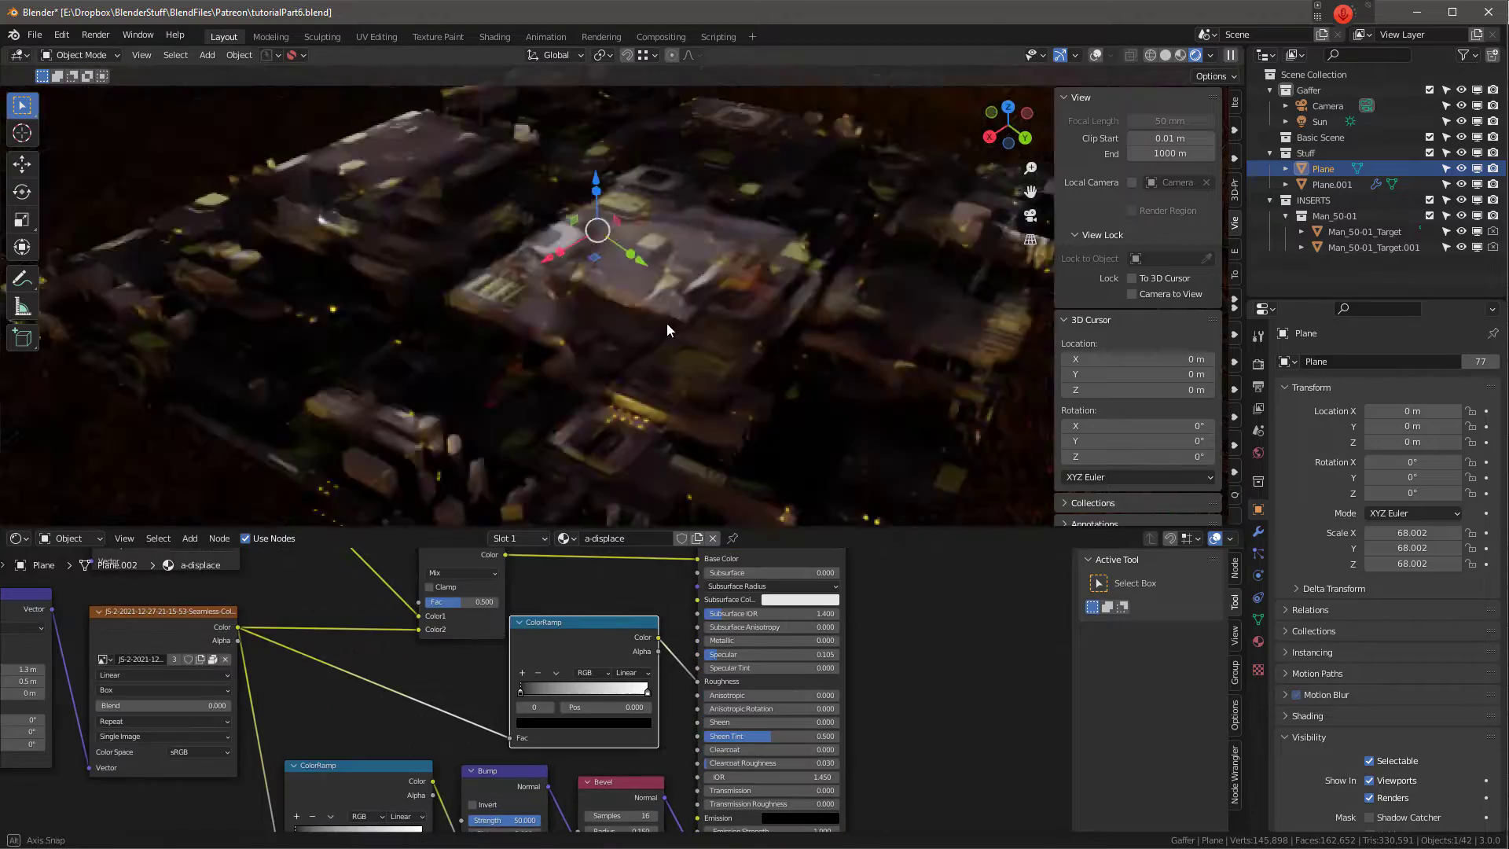
Step: Preview the new ColorRamp's output on the city and examine the reflections in rendered shading
{"action": "middle_click_drag", "start_coordinate": [666, 323], "coordinate": [707, 330]}
{"action": "scroll", "coordinate": [702, 321], "scroll_direction": "up", "scroll_amount": 4}
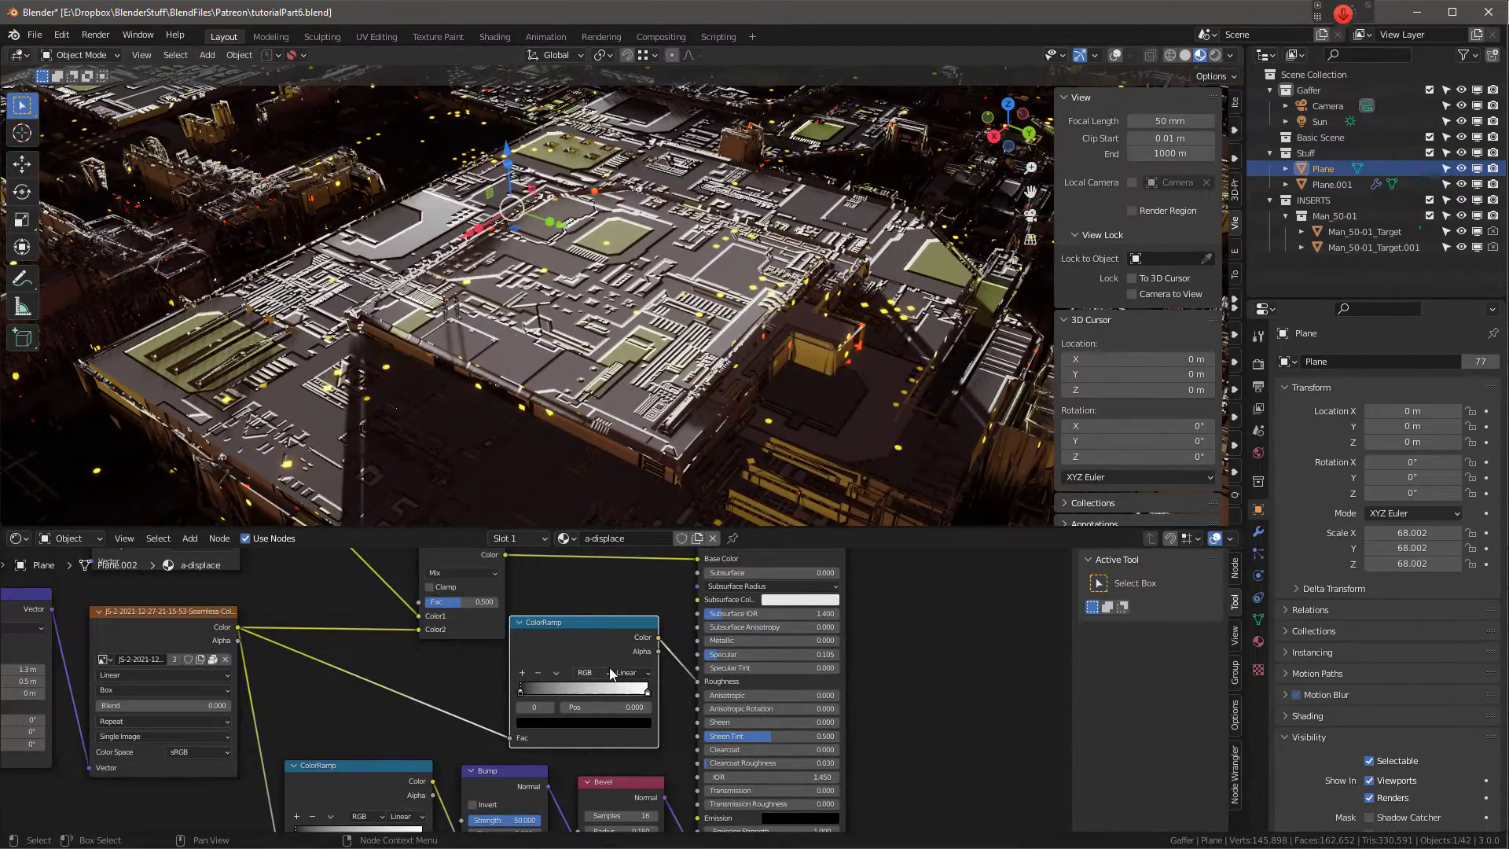
{"action": "left_click", "coordinate": [592, 628], "text": "ctrl+shift"}
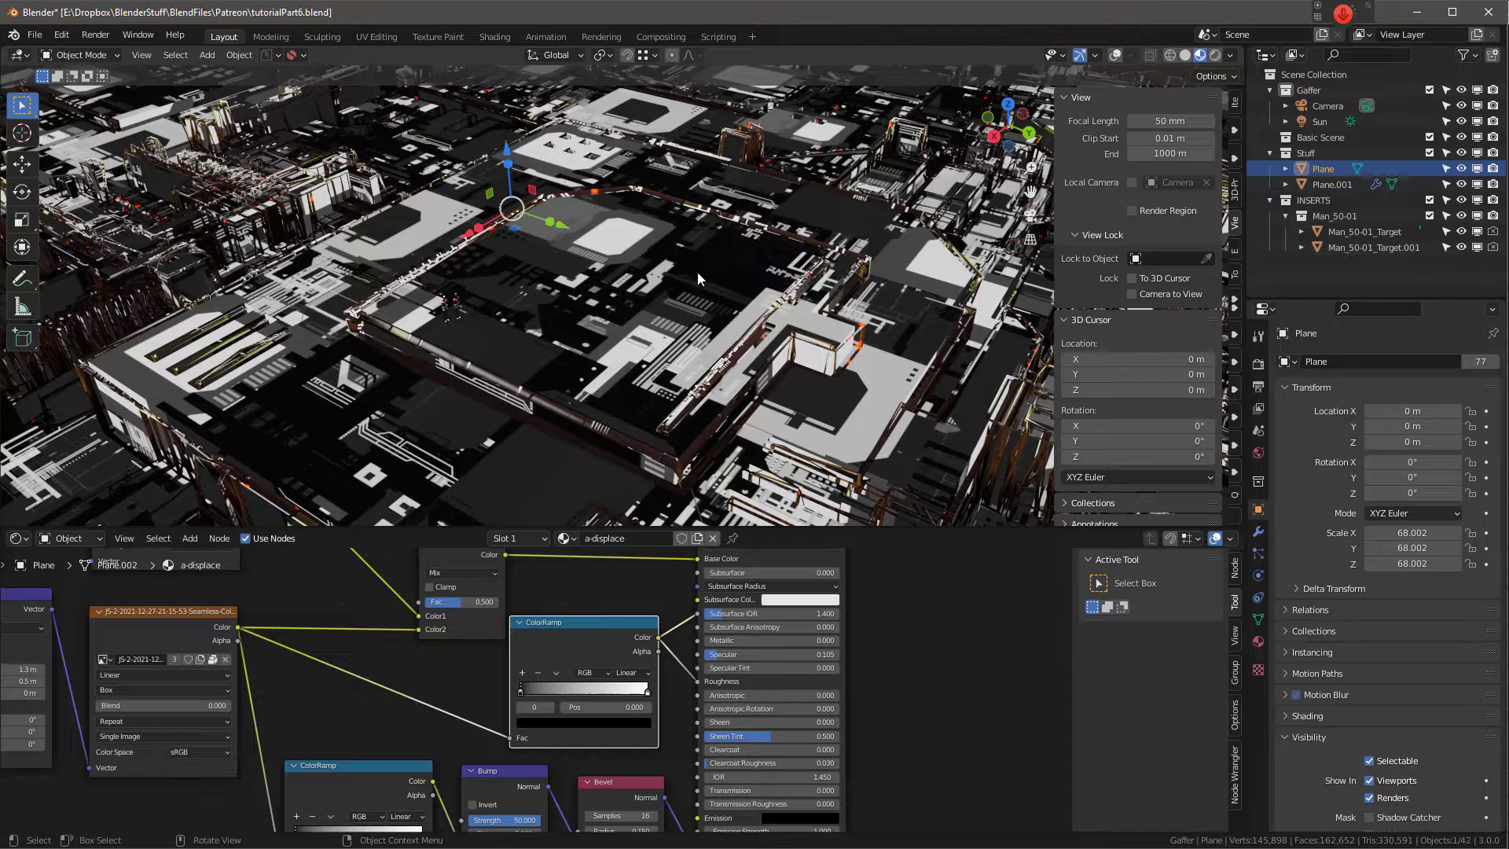
{"action": "key", "text": "ctrl+z"}
{"action": "key", "text": "Home"}
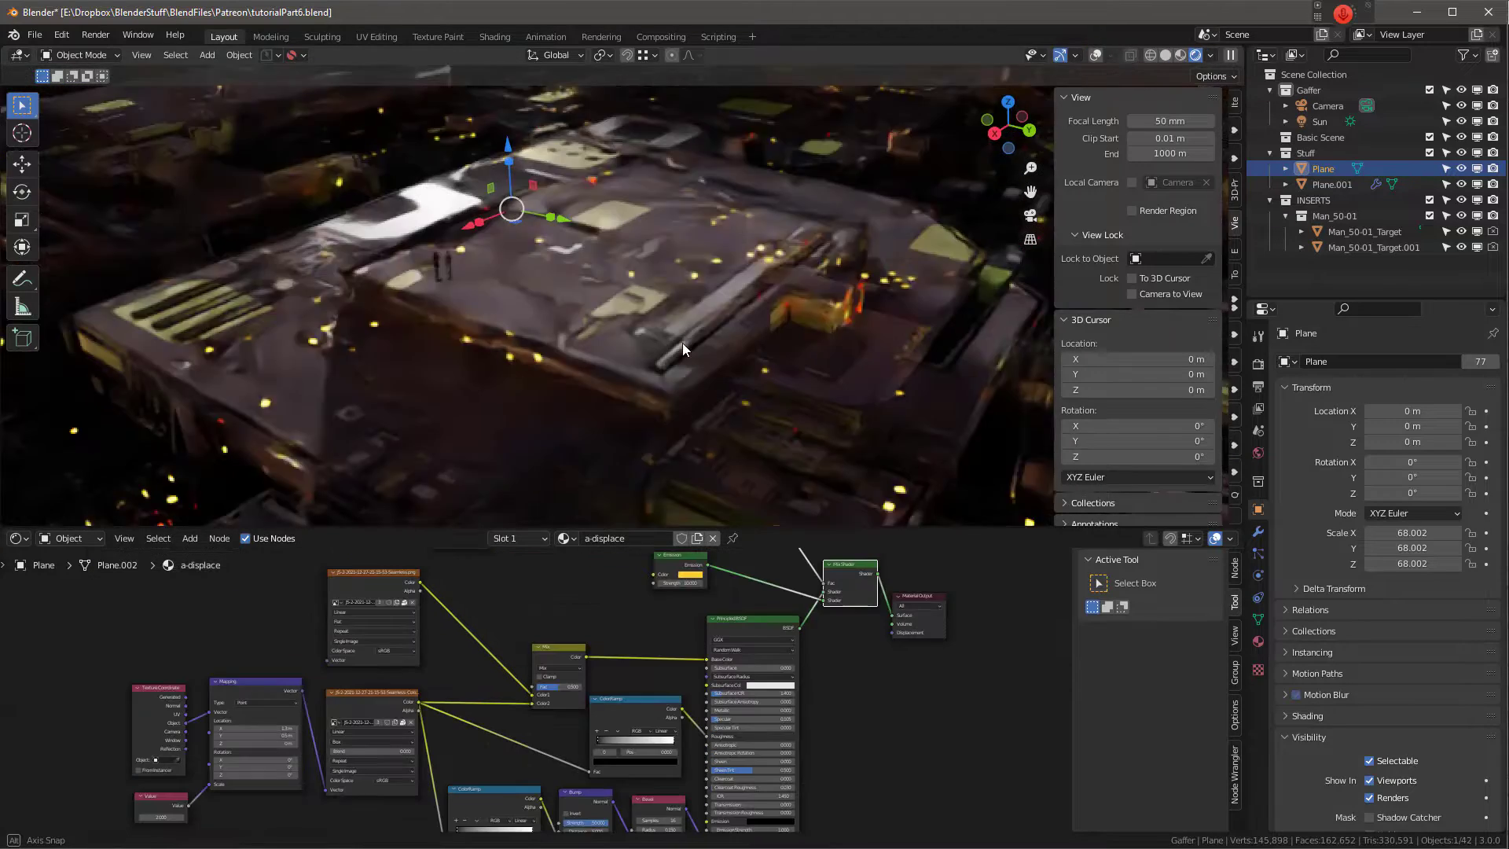
{"action": "middle_click_drag", "start_coordinate": [690, 343], "coordinate": [616, 574]}
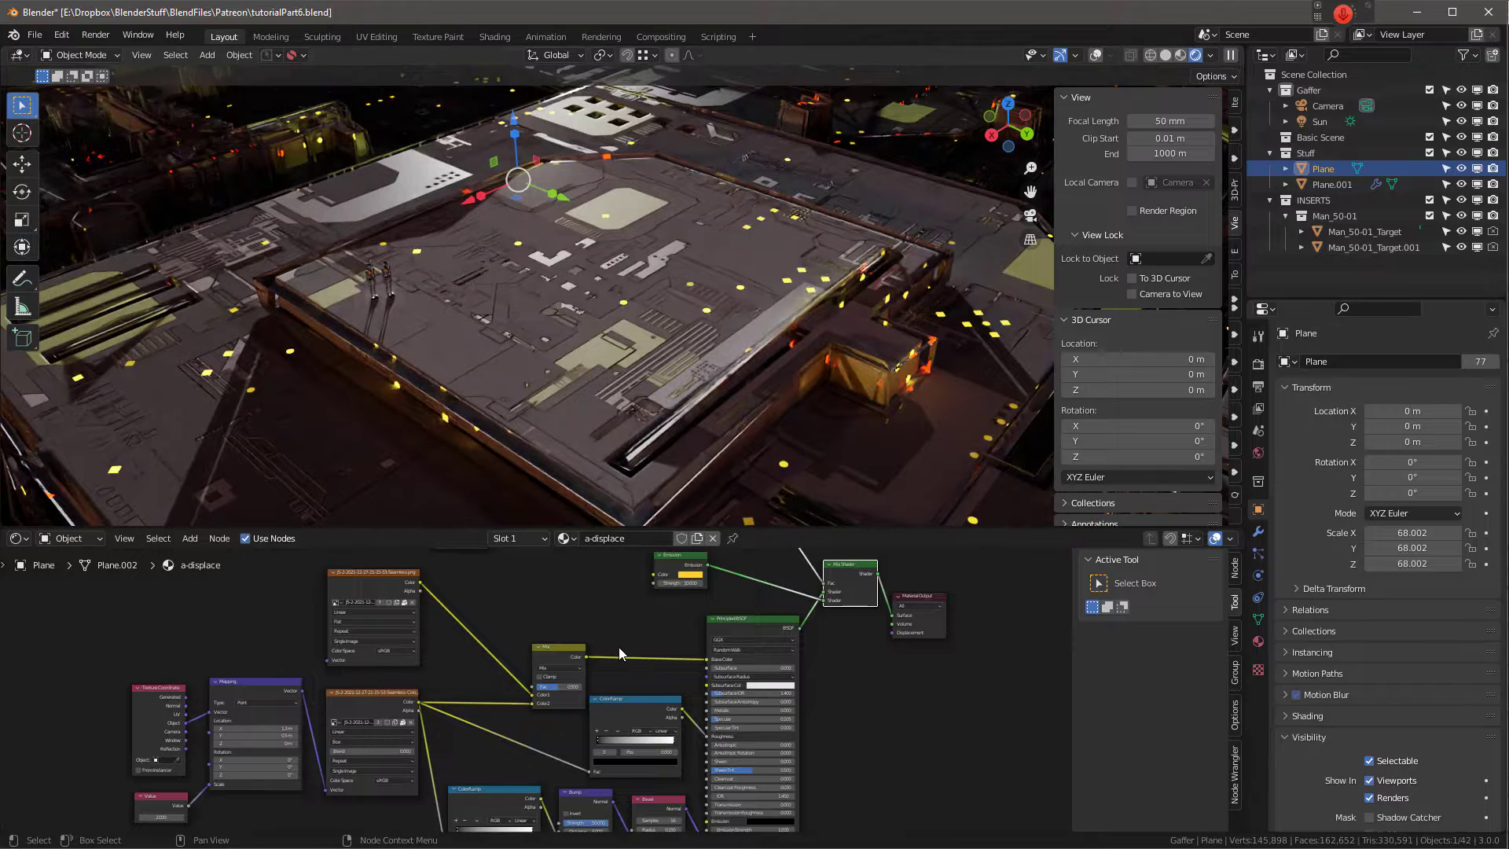
Step: Copy the new ColorRamp node, switch the base plane to the b-displace.001 material and rename that material b-displace
{"action": "left_click", "coordinate": [624, 701]}
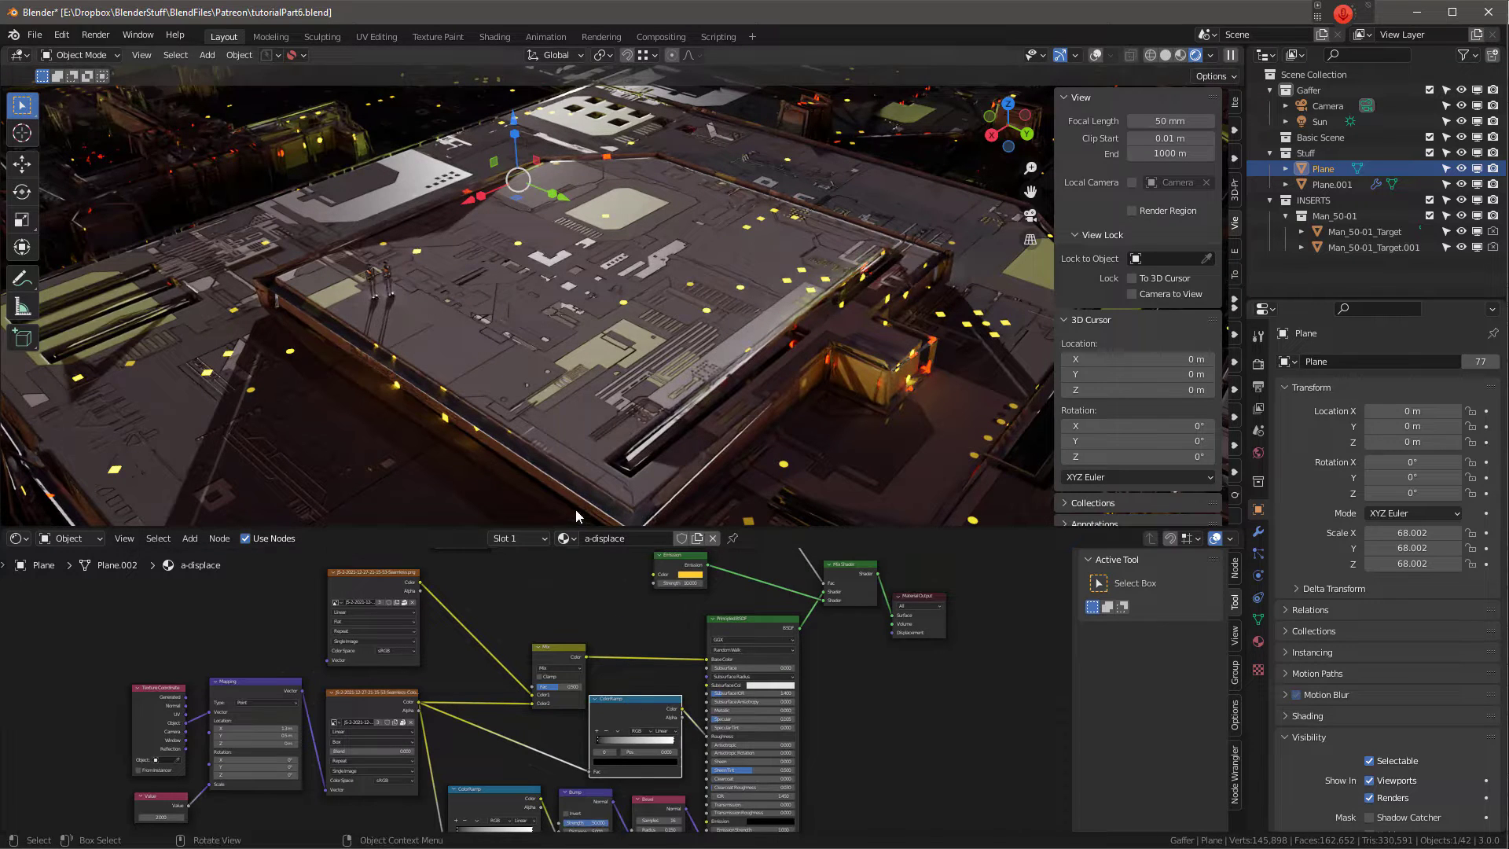
{"action": "left_click", "coordinate": [563, 539]}
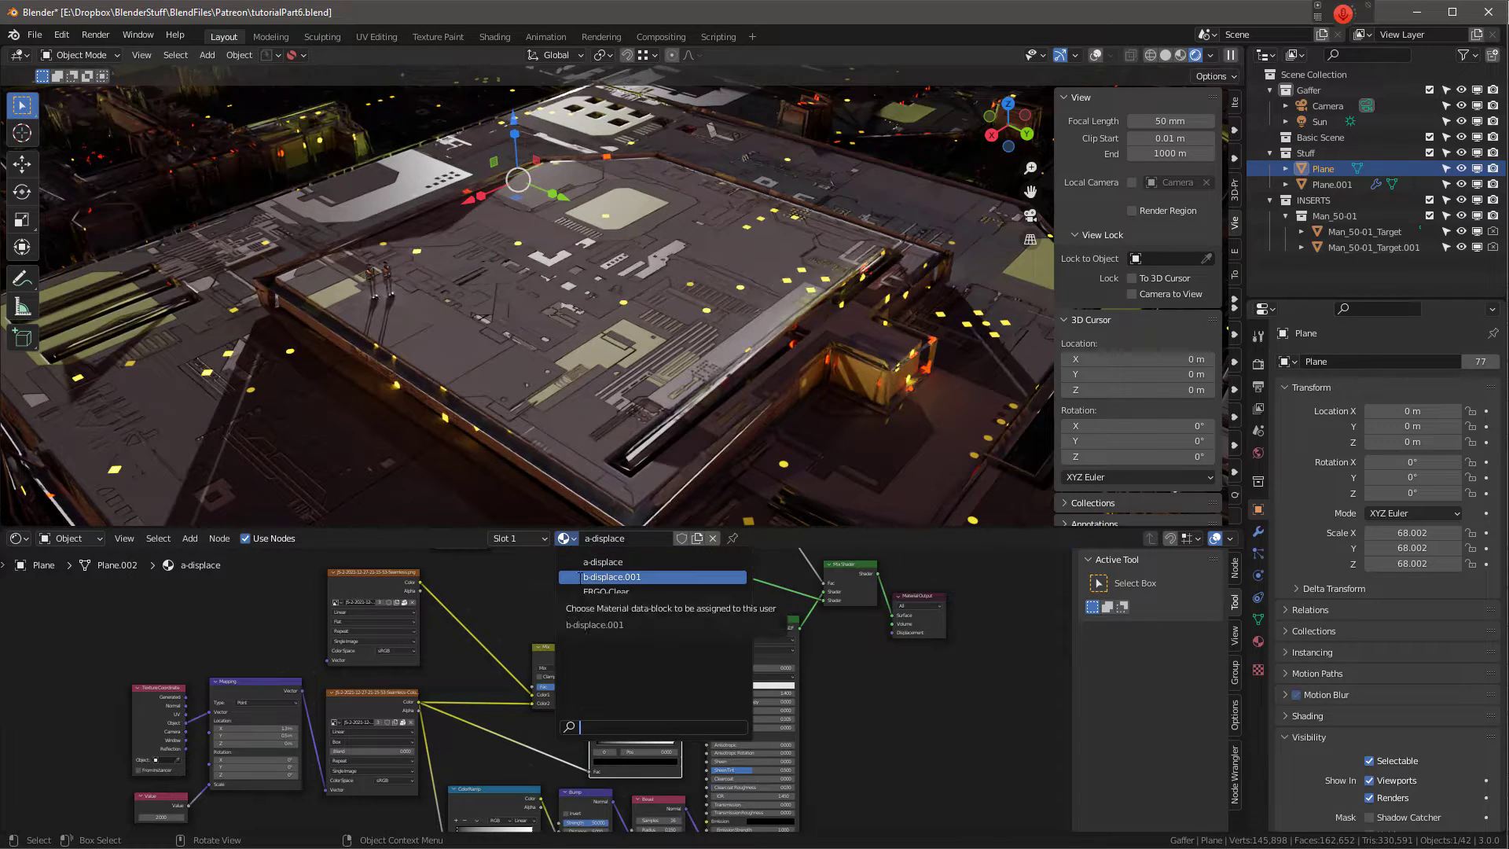
{"action": "left_click", "coordinate": [621, 576]}
{"action": "double_click", "coordinate": [649, 538]}
{"action": "key", "text": "BackSpace"}
{"action": "key", "text": "BackSpace"}
{"action": "key", "text": "BackSpace"}
{"action": "key", "text": "BackSpace"}
{"action": "key", "text": "Return"}
Step: Paste the ColorRamp into b-displace, wire it between the lower image texture's color and Roughness, and set Specular to 0.423
{"action": "scroll", "coordinate": [589, 728], "scroll_direction": "down", "scroll_amount": 1}
{"action": "scroll", "coordinate": [590, 729], "scroll_direction": "up", "scroll_amount": 1}
{"action": "key", "text": "ctrl+v"}
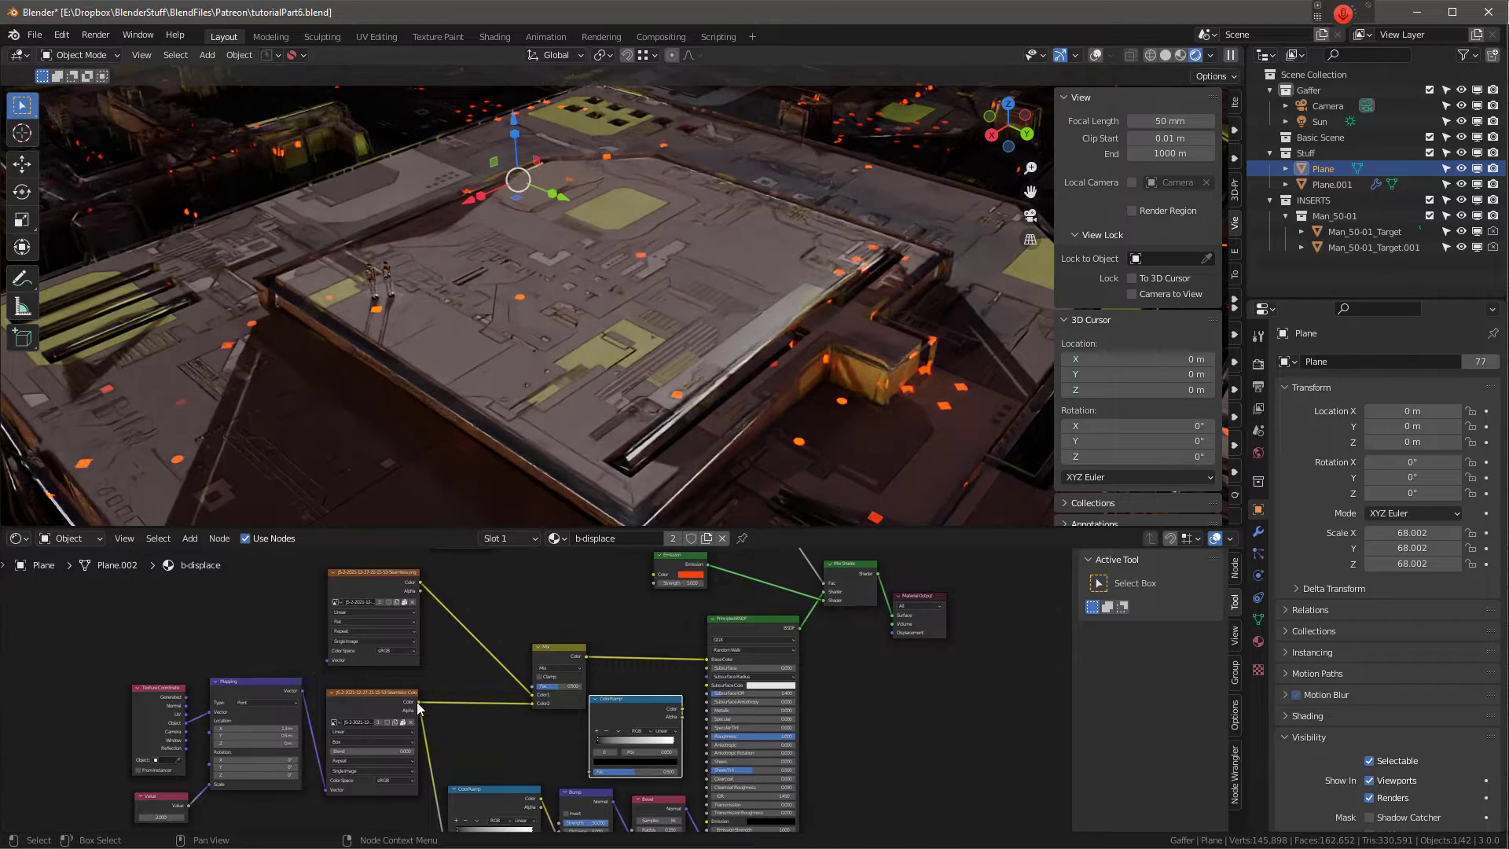
{"action": "left_click_drag", "start_coordinate": [416, 710], "coordinate": [654, 752]}
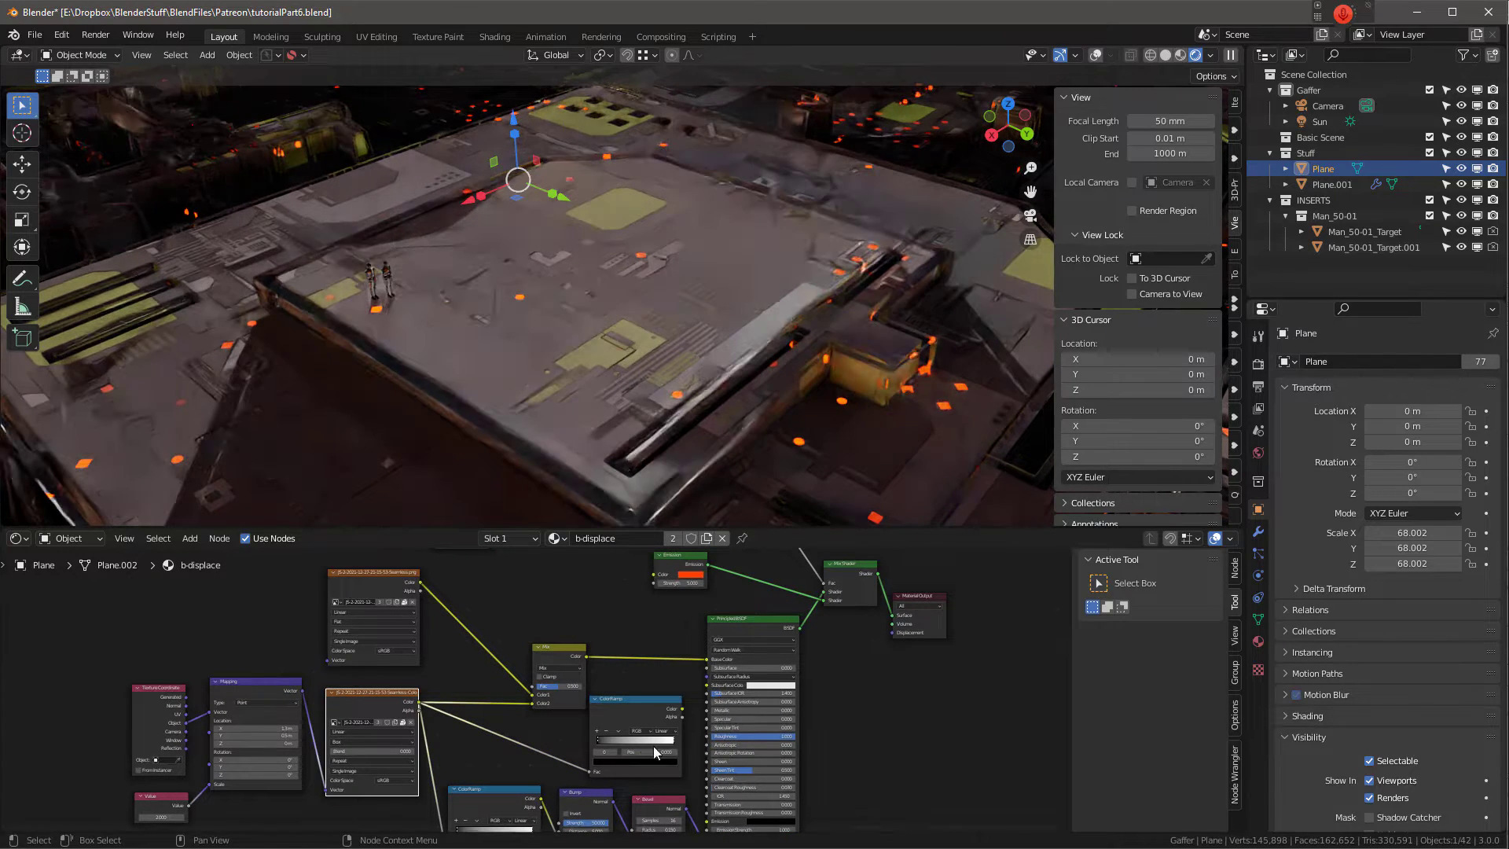
{"action": "left_click", "coordinate": [681, 707]}
{"action": "scroll", "coordinate": [681, 709], "scroll_direction": "up", "scroll_amount": 2}
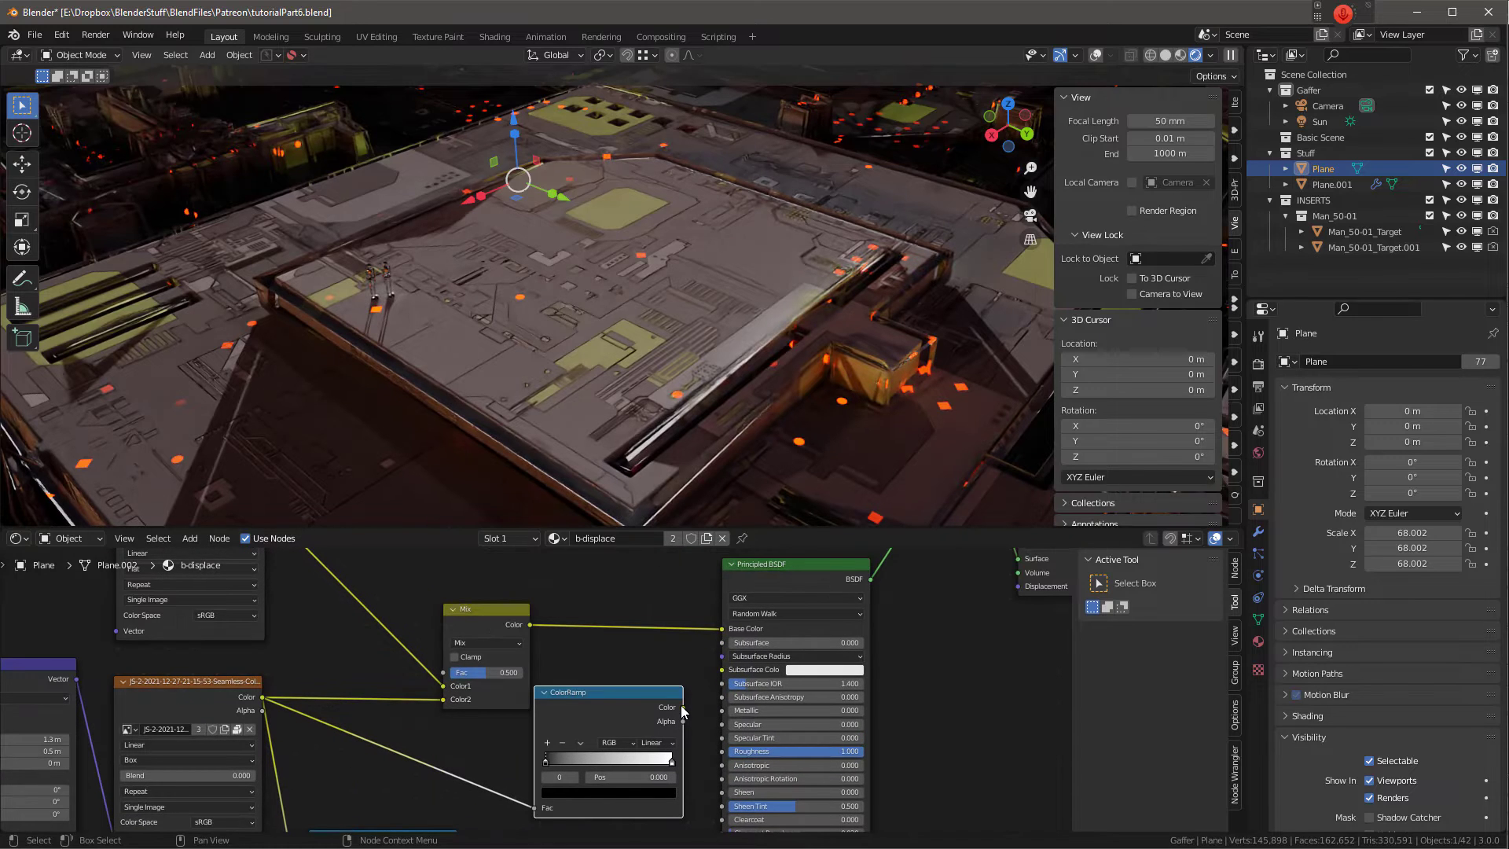
{"action": "left_click_drag", "start_coordinate": [683, 708], "coordinate": [723, 752]}
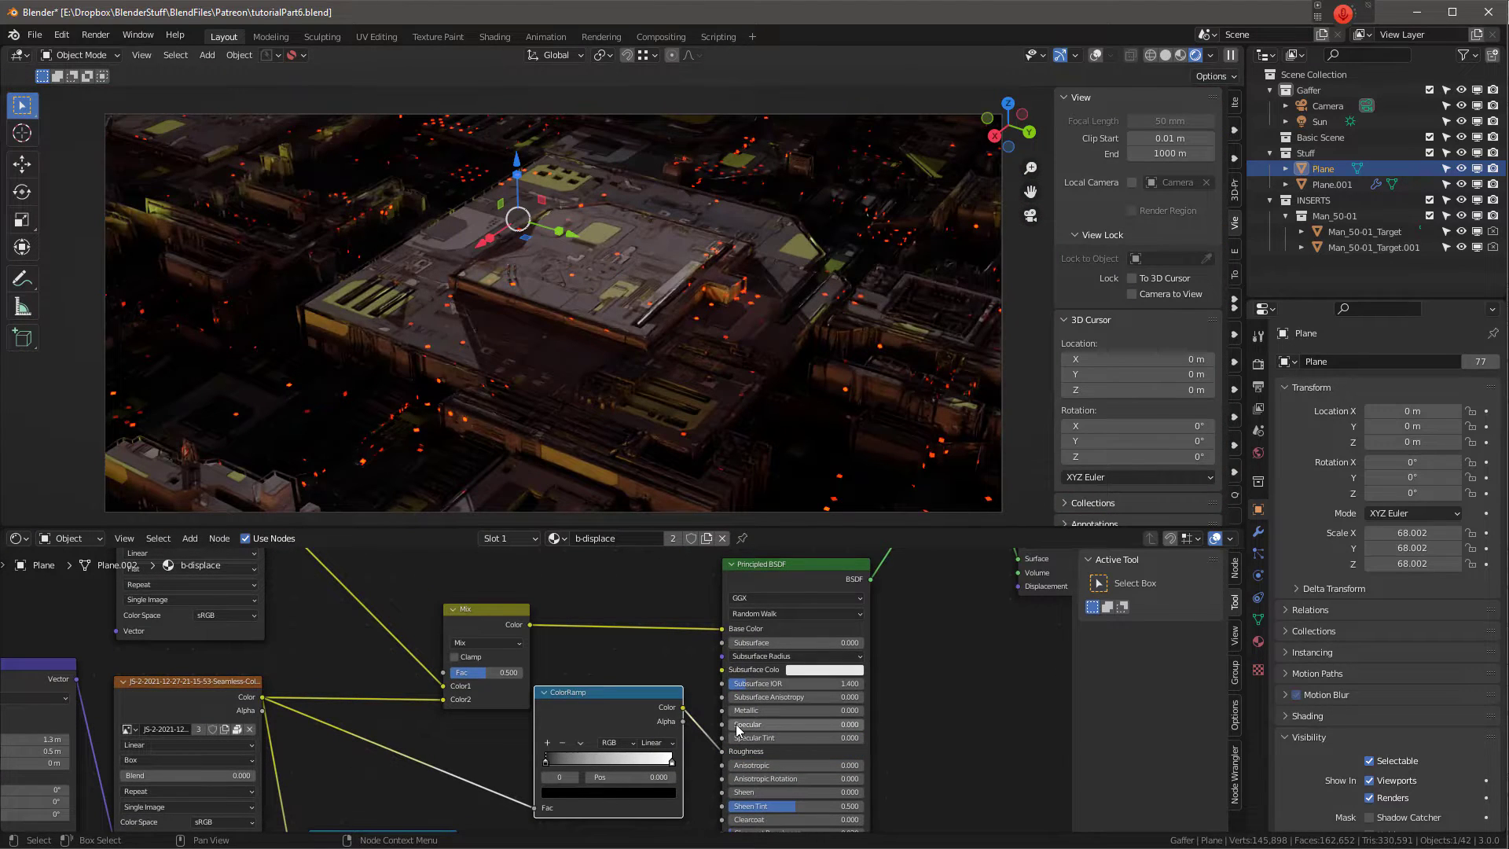
{"action": "left_click_drag", "start_coordinate": [737, 726], "coordinate": [789, 723]}
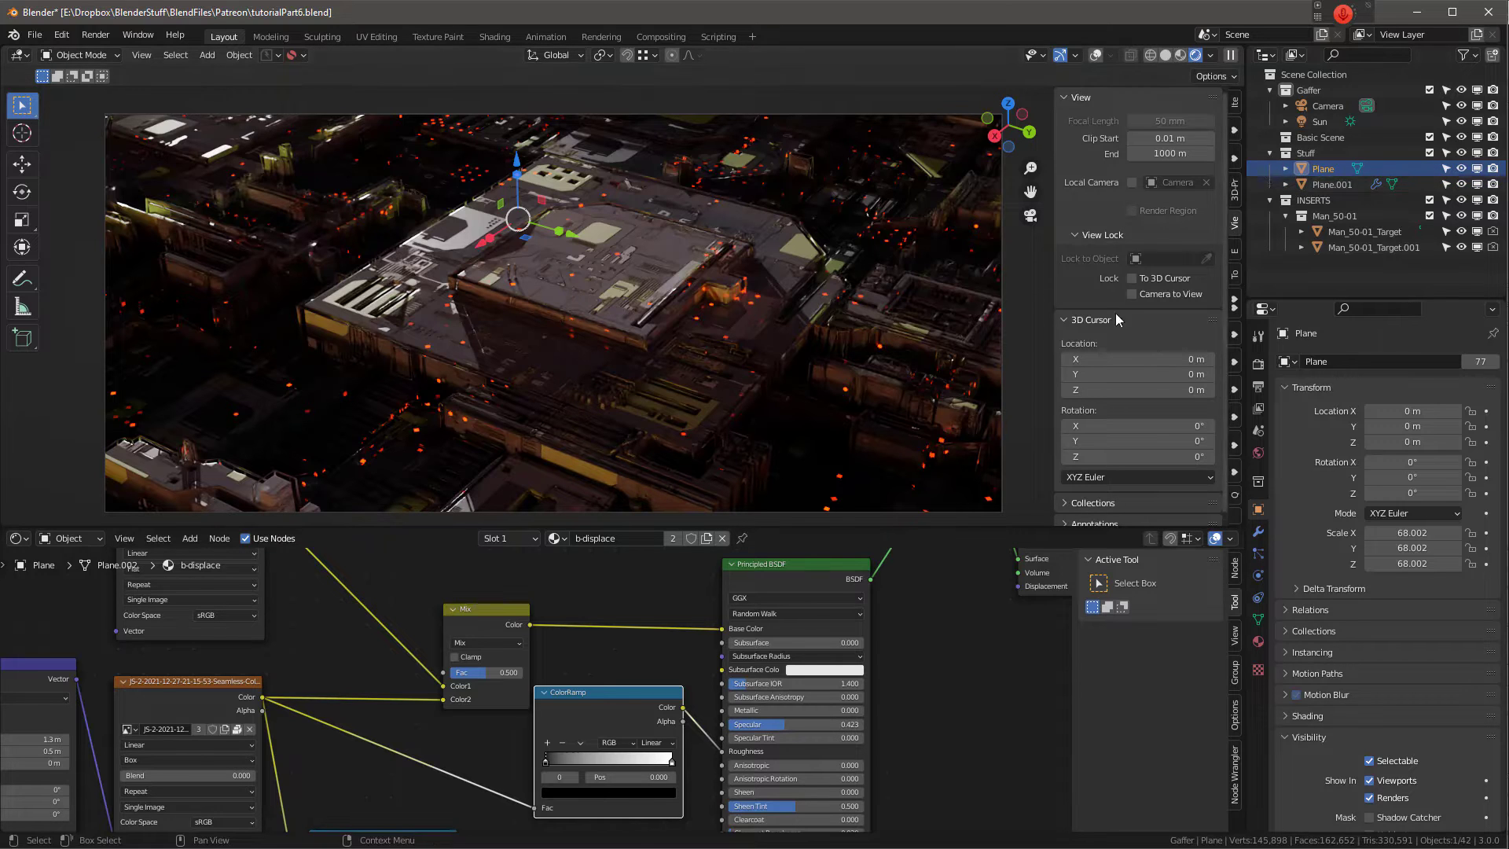
Step: Assign a-displace back to the base plane and reset its Specular to the default 0.500
{"action": "left_click", "coordinate": [559, 539]}
{"action": "left_click", "coordinate": [586, 555]}
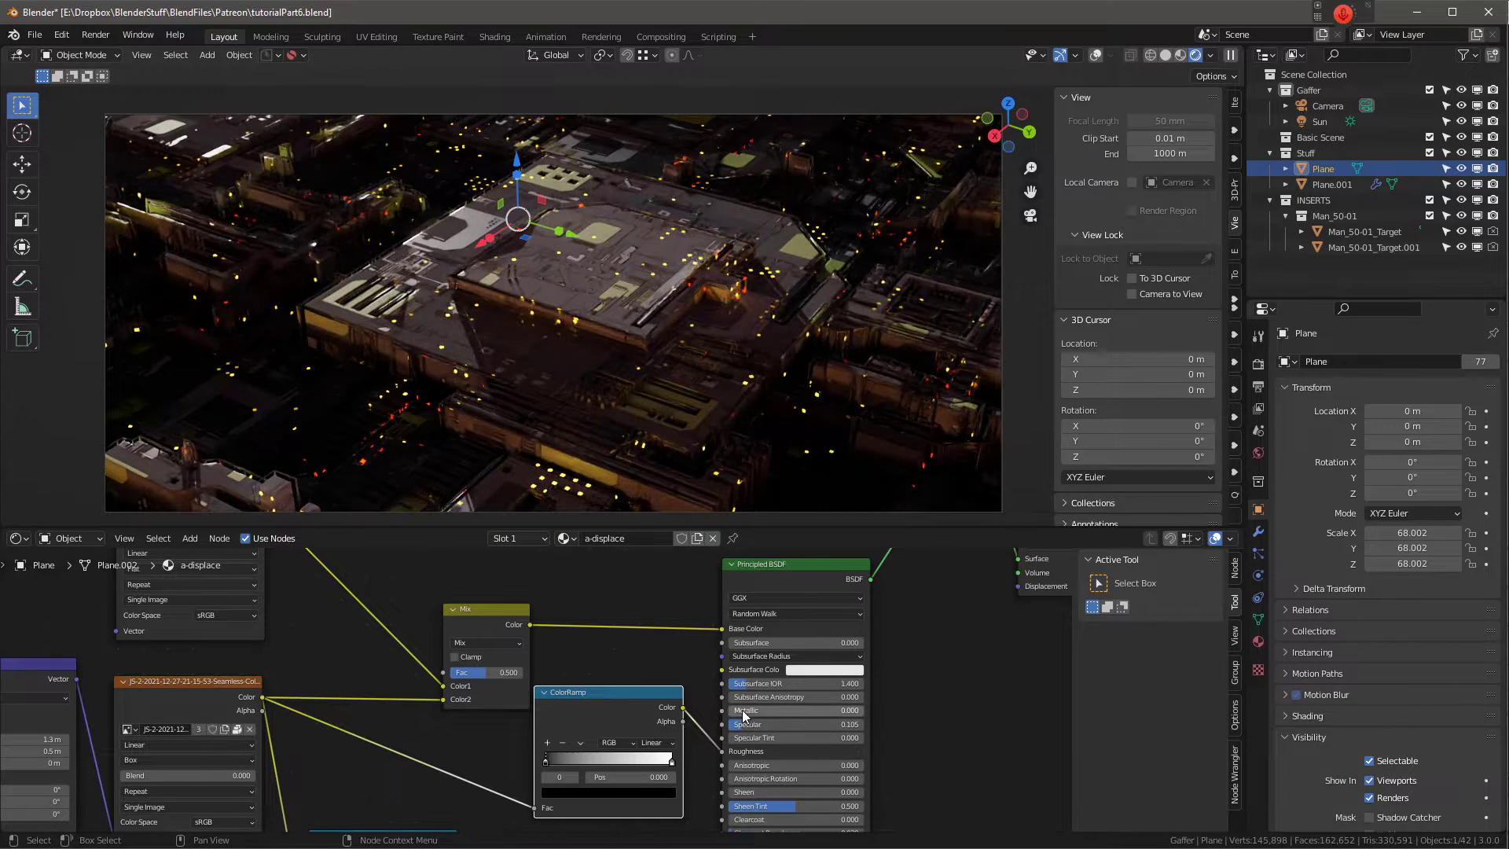
{"action": "key", "text": "BackSpace"}
Step: Examine the surface reflections and lights of the city up close and through the camera, checking which material each plane uses
{"action": "key", "text": "KP_0"}
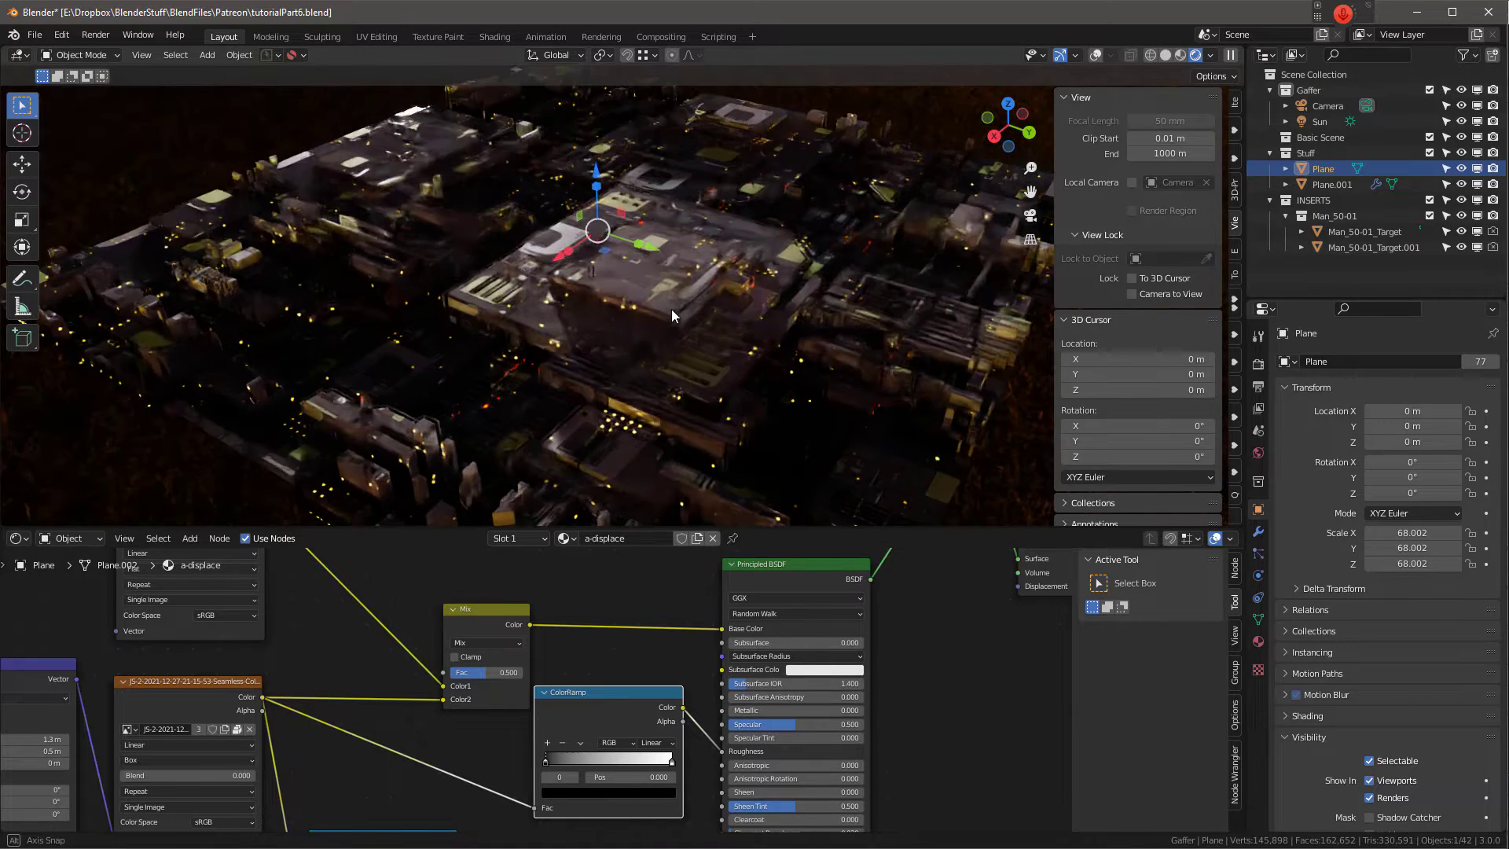
{"action": "scroll", "coordinate": [672, 306], "scroll_direction": "up", "scroll_amount": 5}
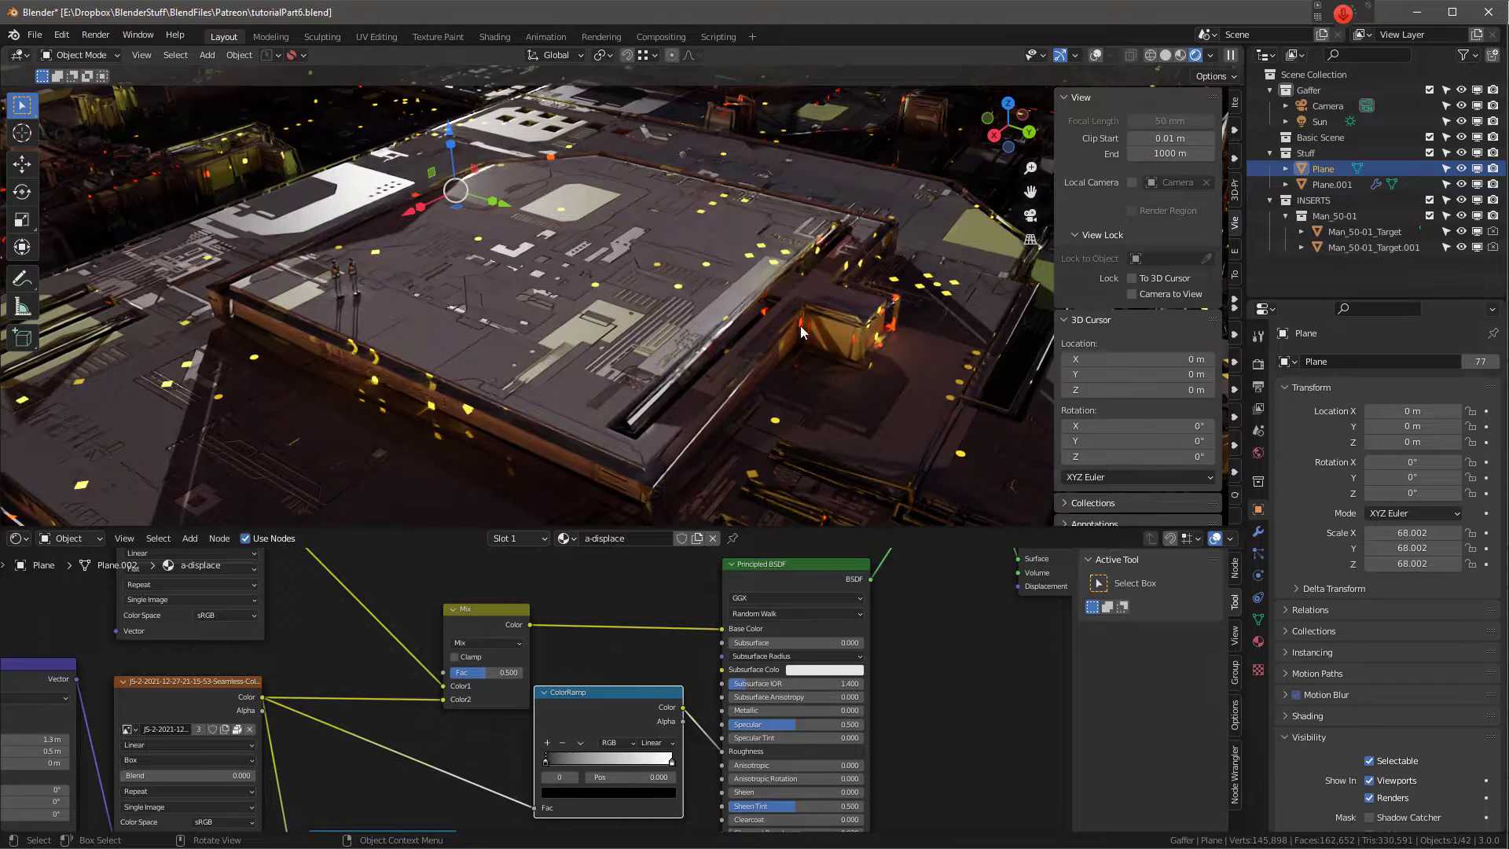
{"action": "middle_click_drag", "start_coordinate": [848, 366], "coordinate": [805, 375]}
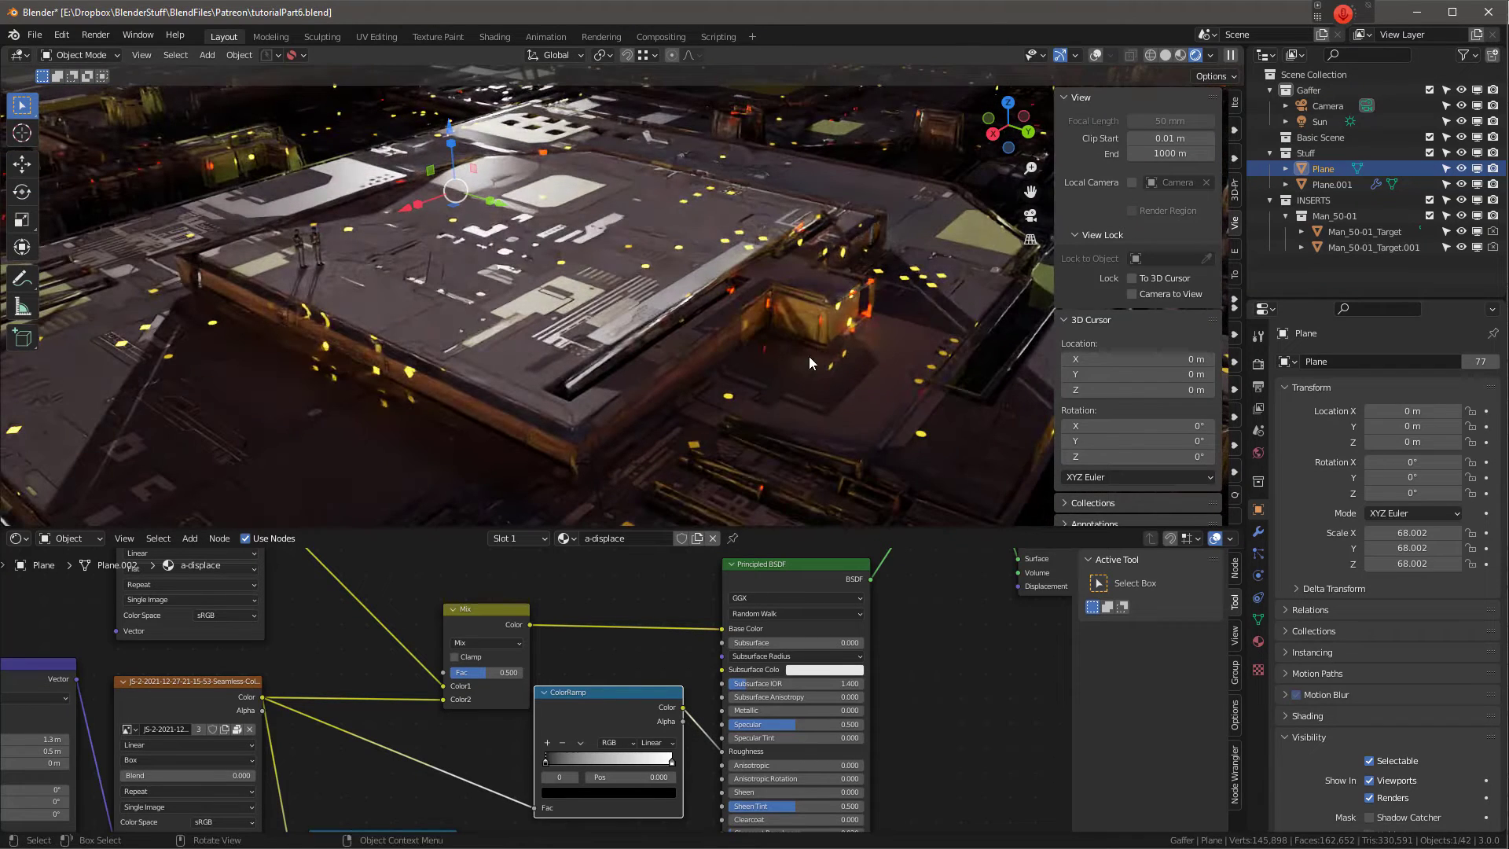
{"action": "key", "text": "KP_0"}
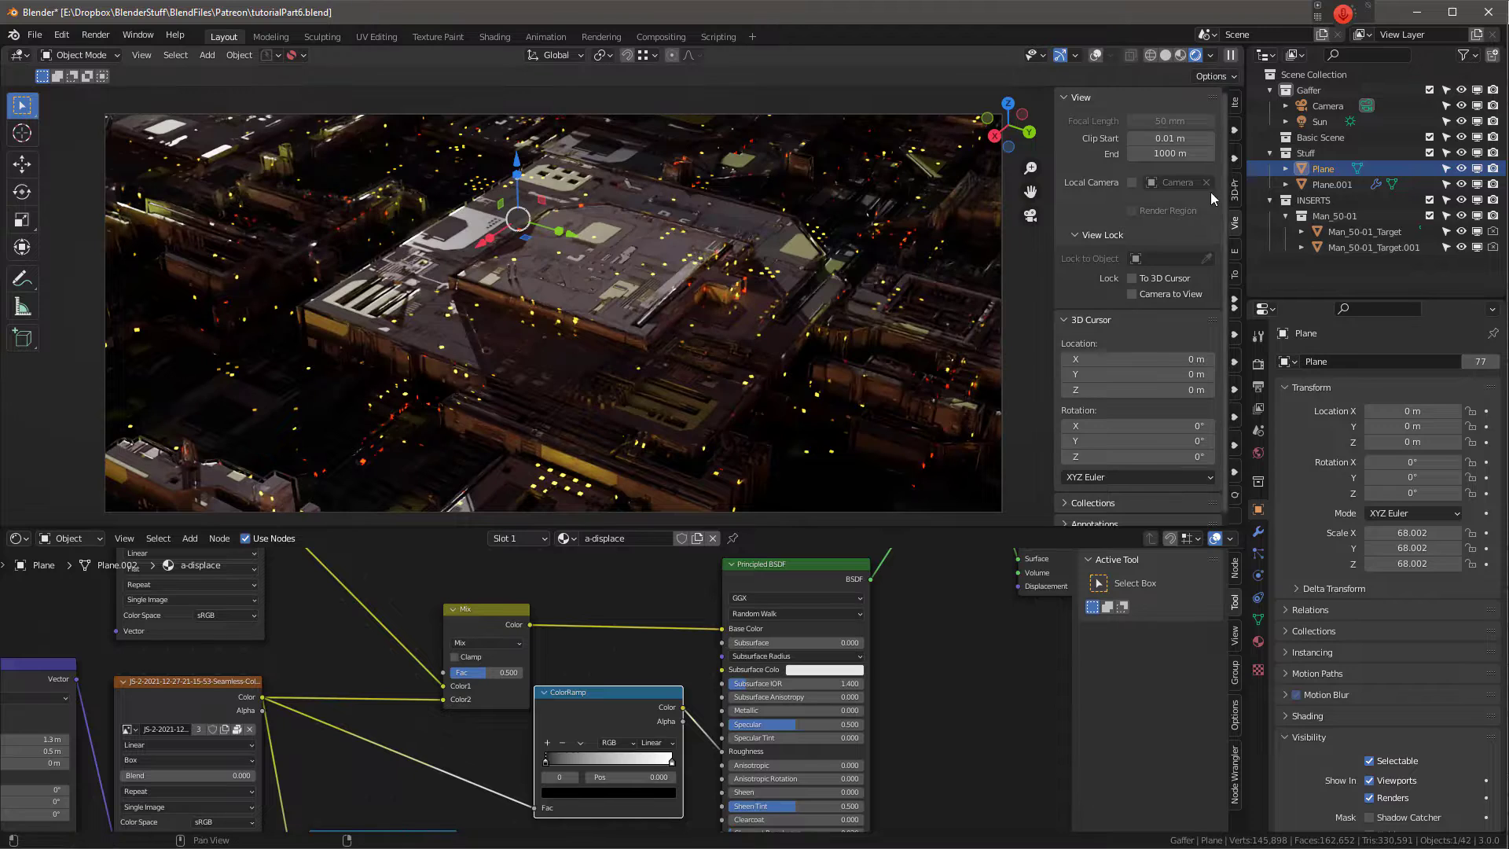
{"action": "left_click", "coordinate": [1314, 184]}
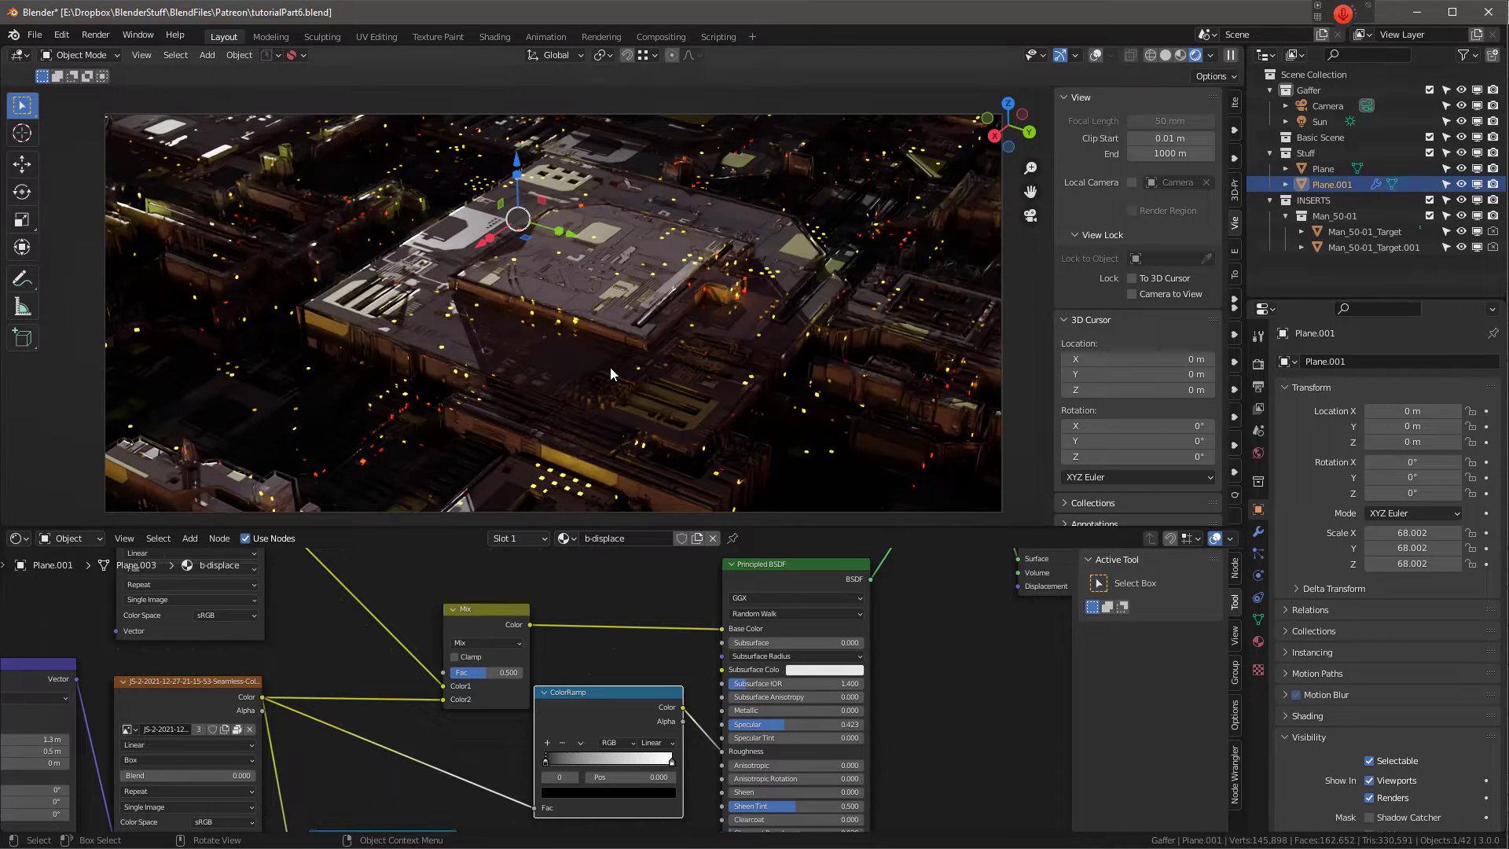
{"action": "left_click", "coordinate": [627, 244]}
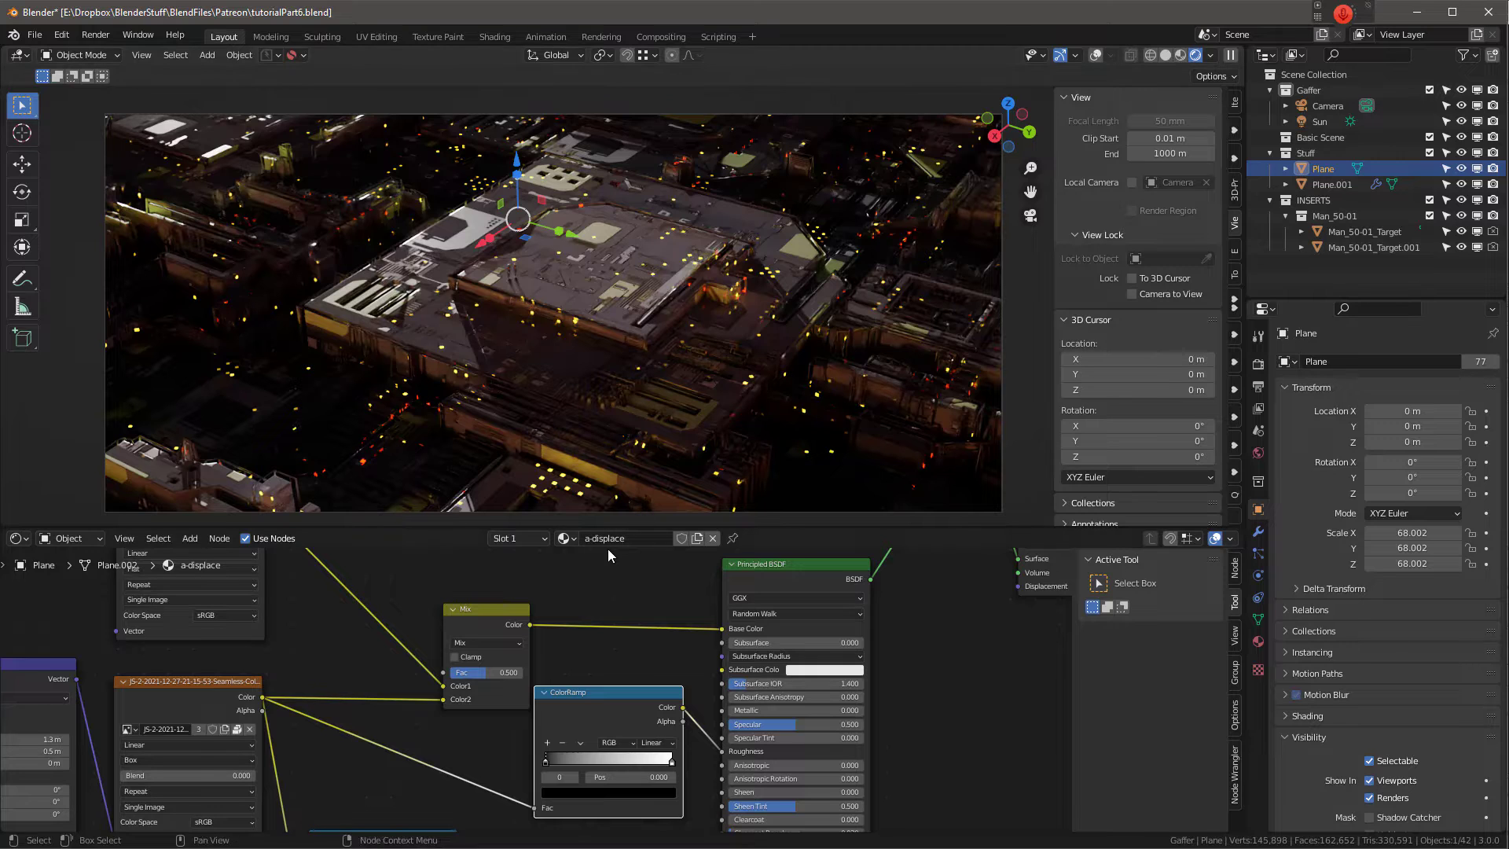
{"action": "middle_click_drag", "start_coordinate": [644, 374], "coordinate": [725, 297]}
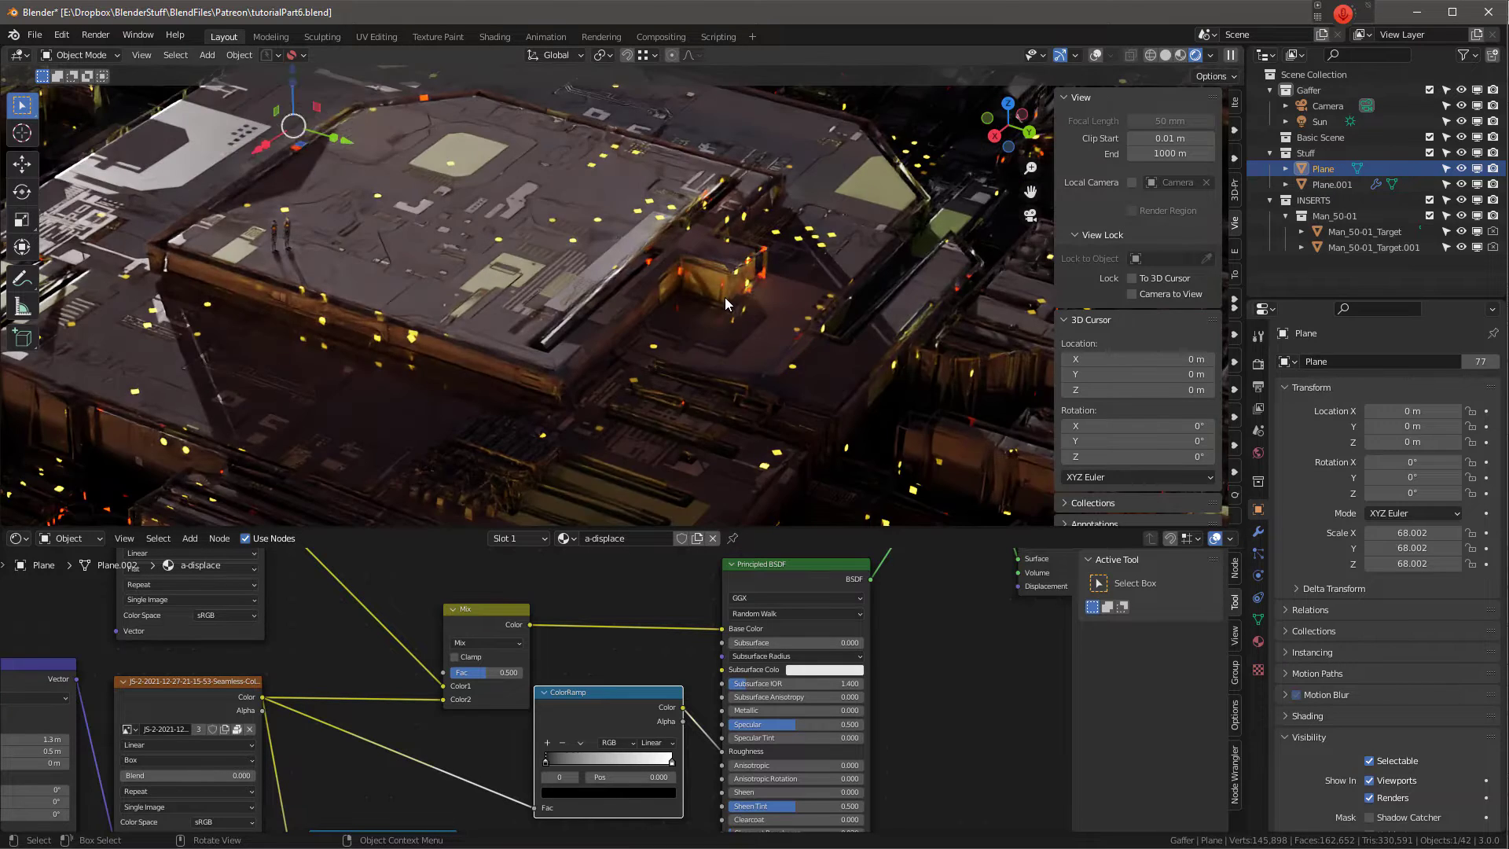
{"action": "key", "text": "KP_0"}
Step: Duplicate Plane.001 in solid shading, place the copy at about X 7.98, Y -9.64, Z -1.78 m, and return to rendered shading
{"action": "key", "text": "z"}
{"action": "left_click", "coordinate": [844, 373]}
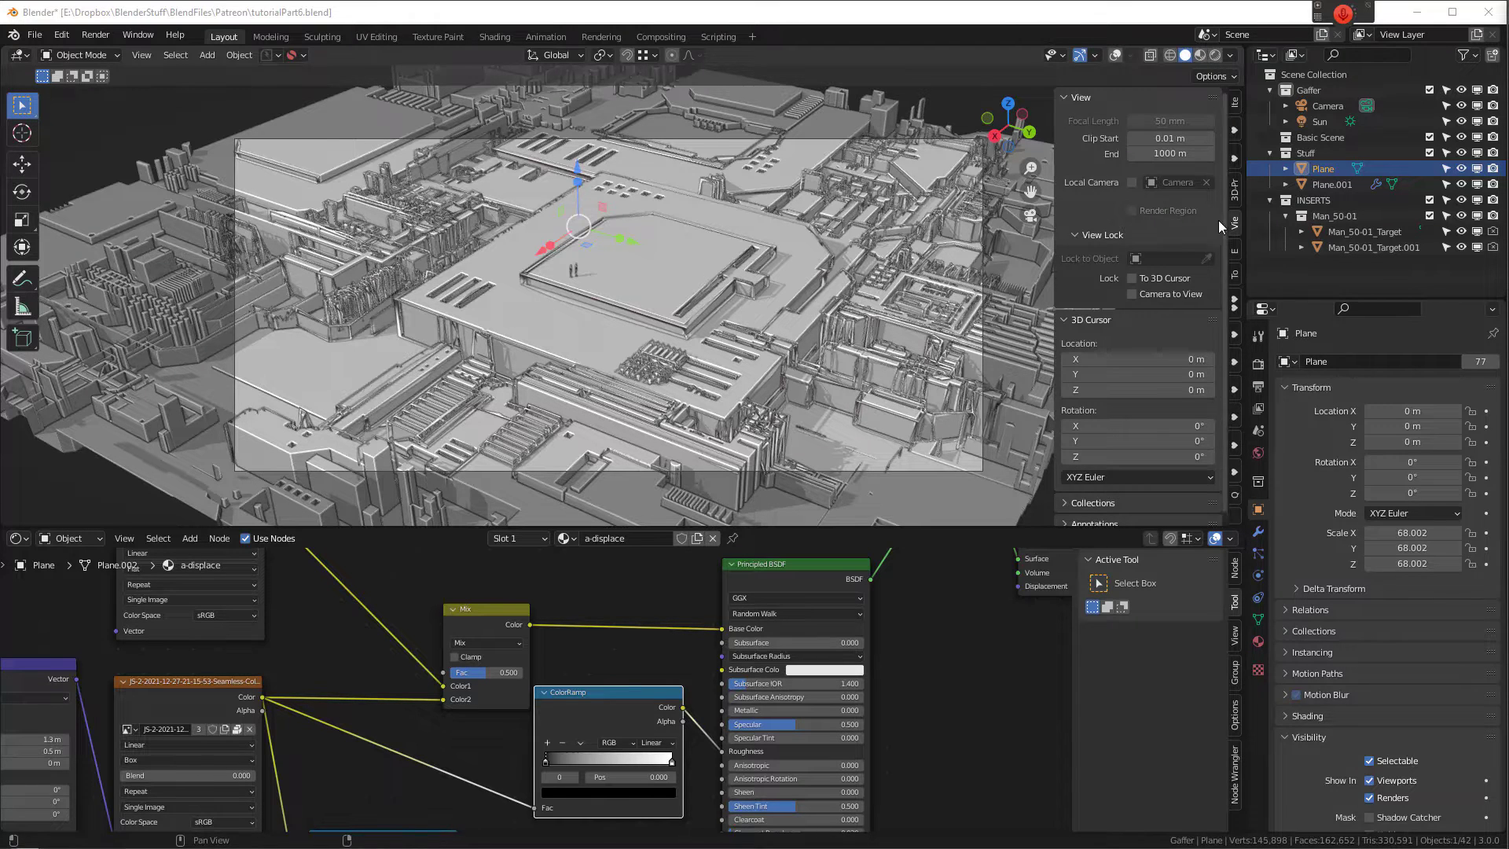
{"action": "left_click", "coordinate": [1309, 185]}
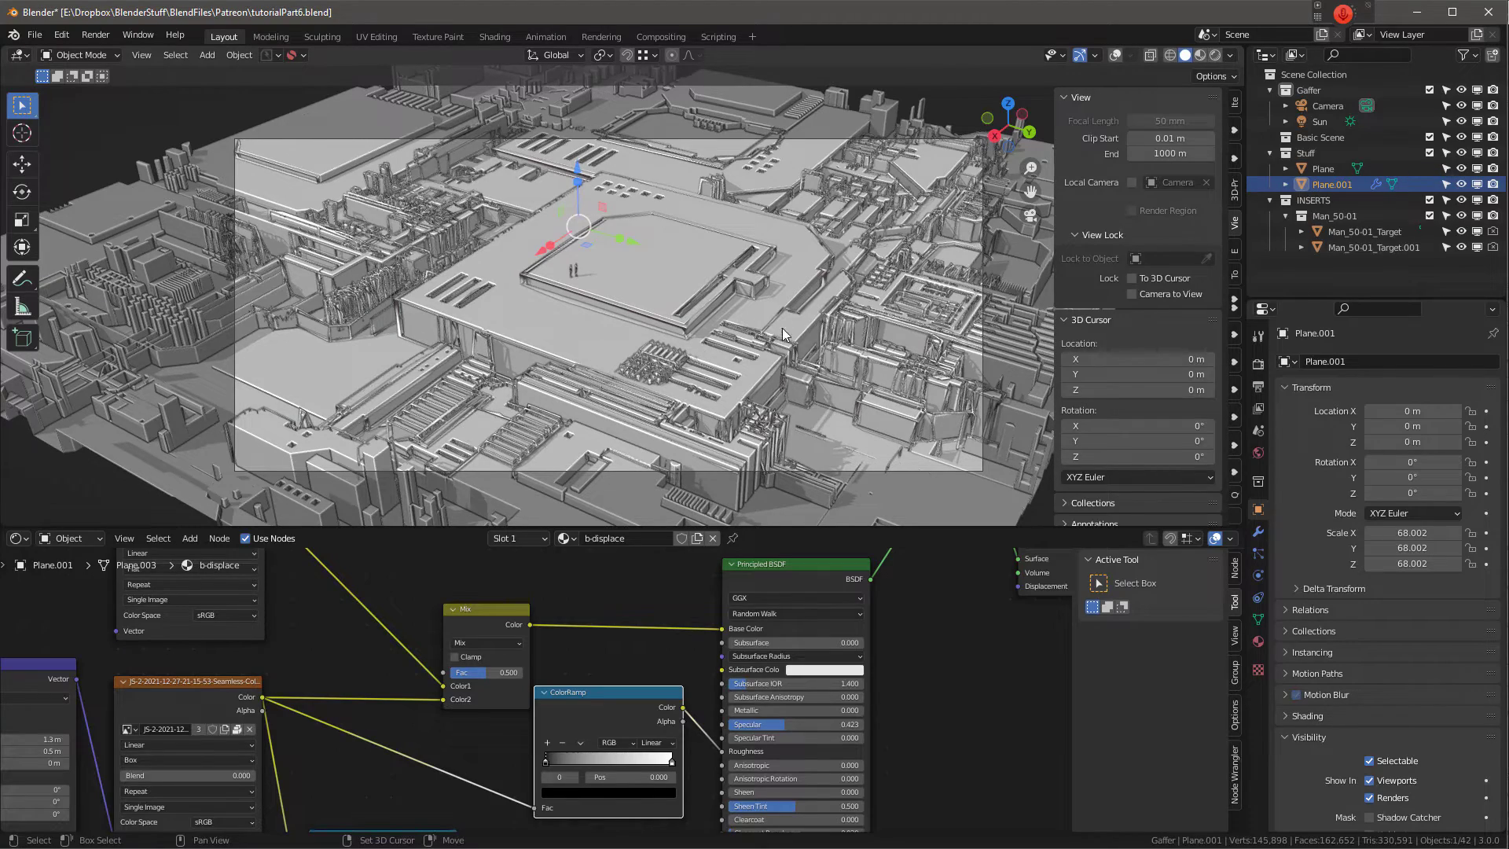
{"action": "key", "text": "shift+d"}
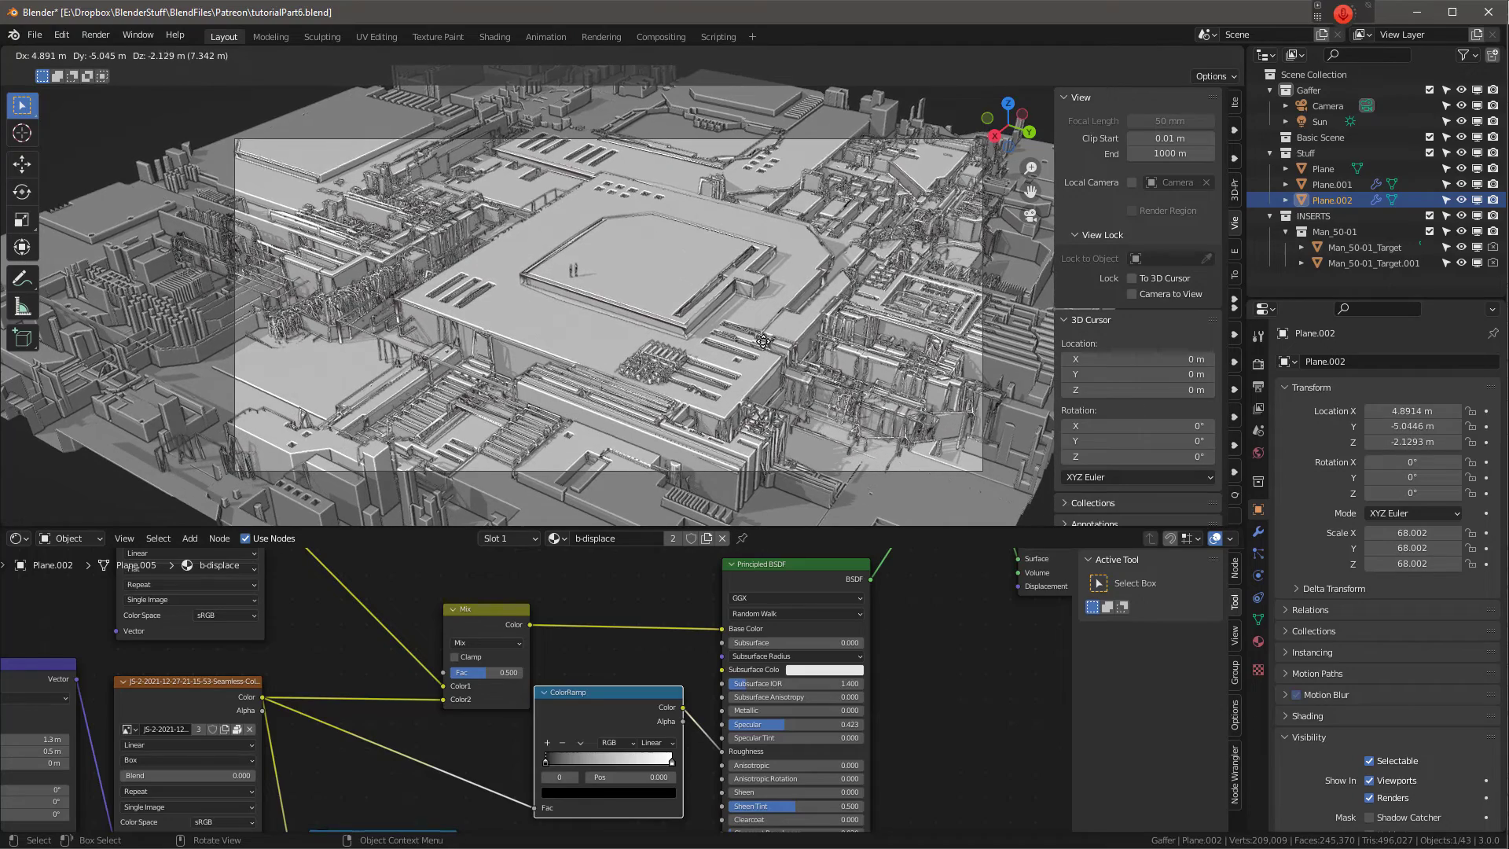
{"action": "left_click", "coordinate": [789, 413]}
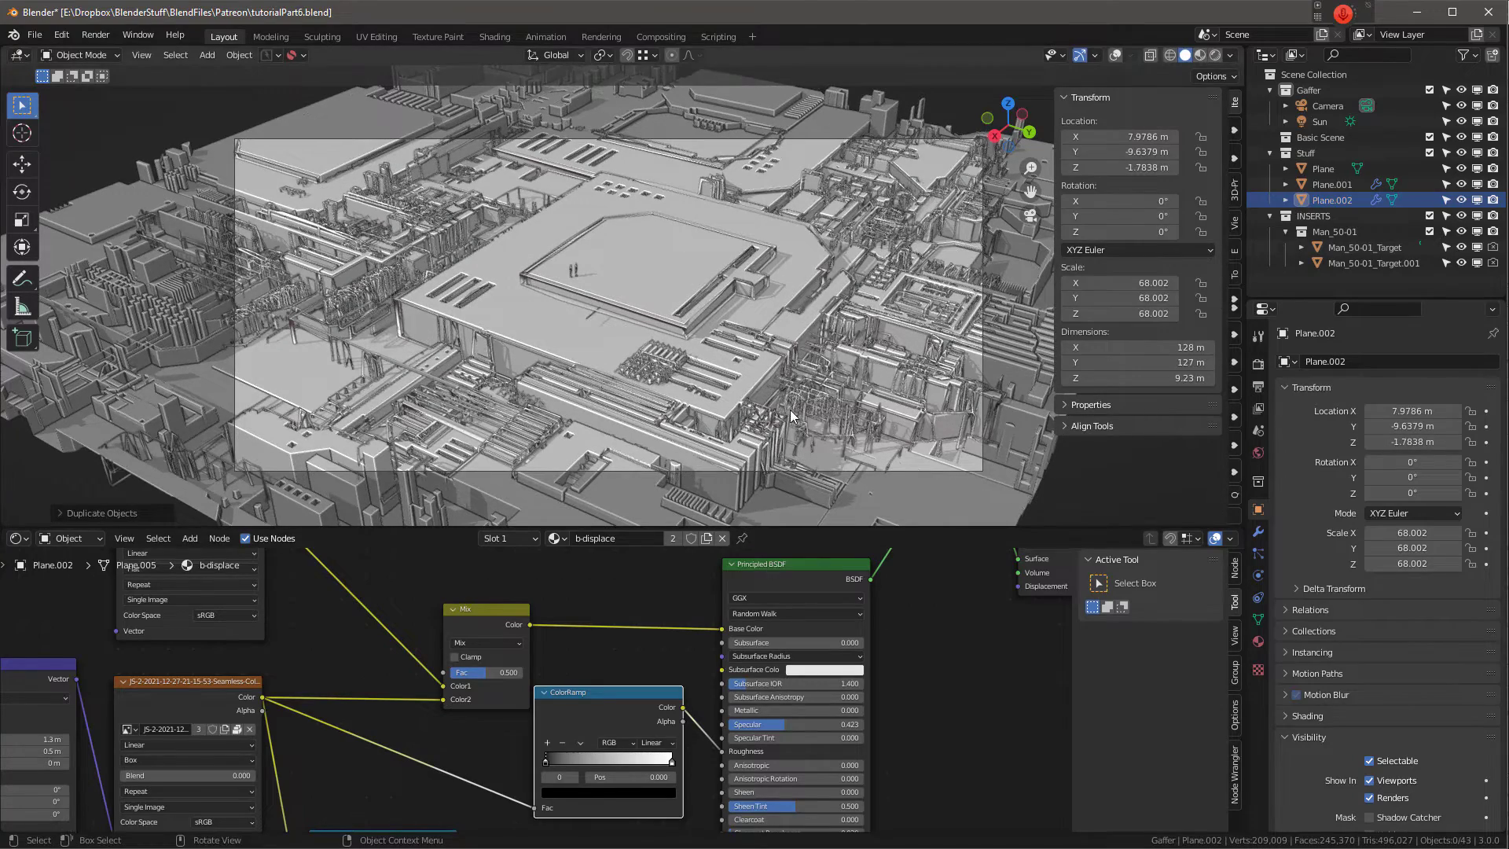
{"action": "key", "text": "z"}
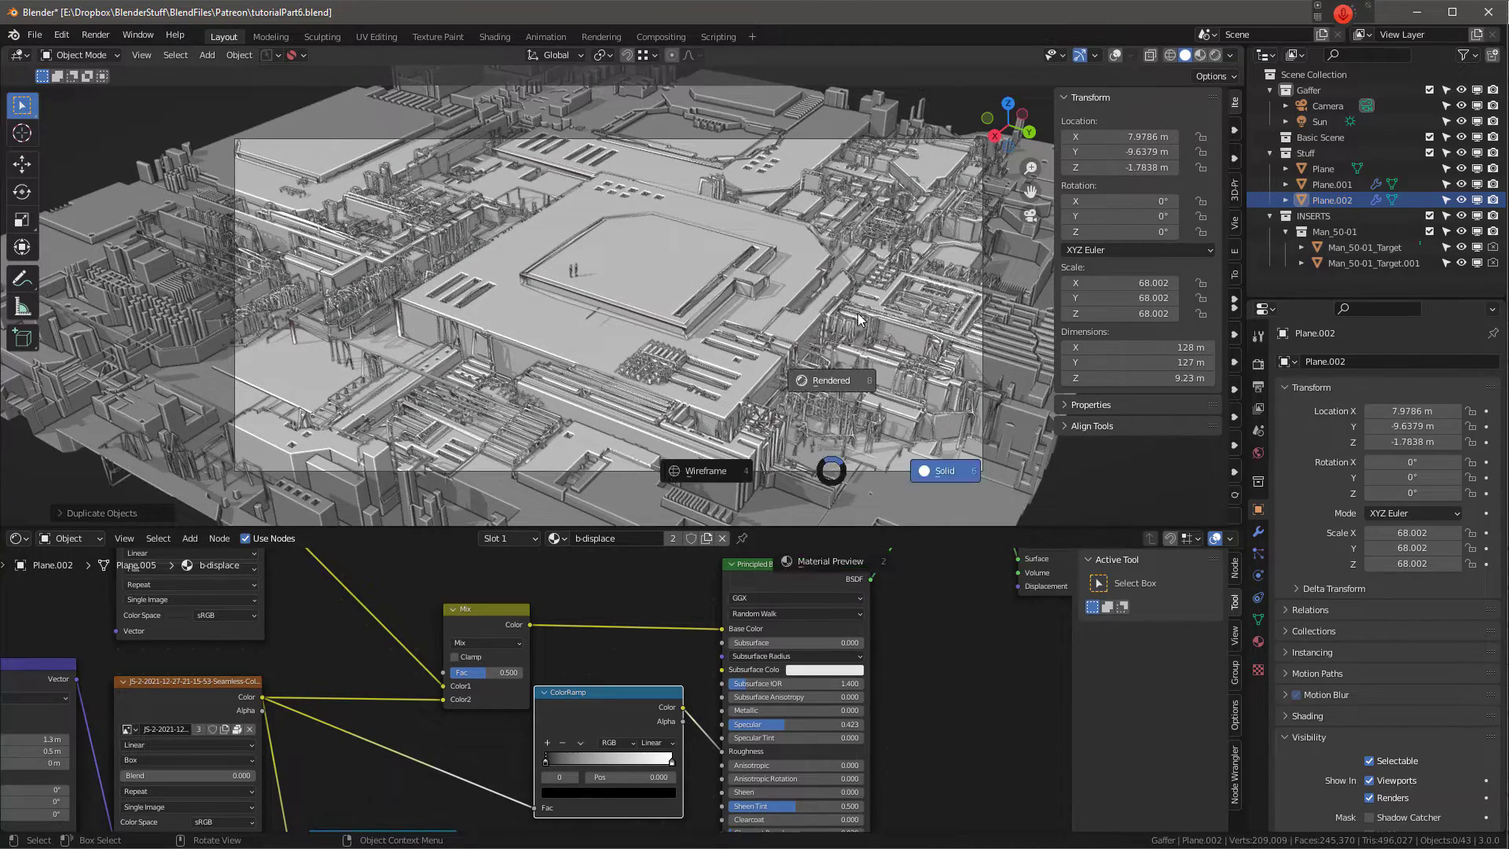
{"action": "left_click", "coordinate": [852, 323]}
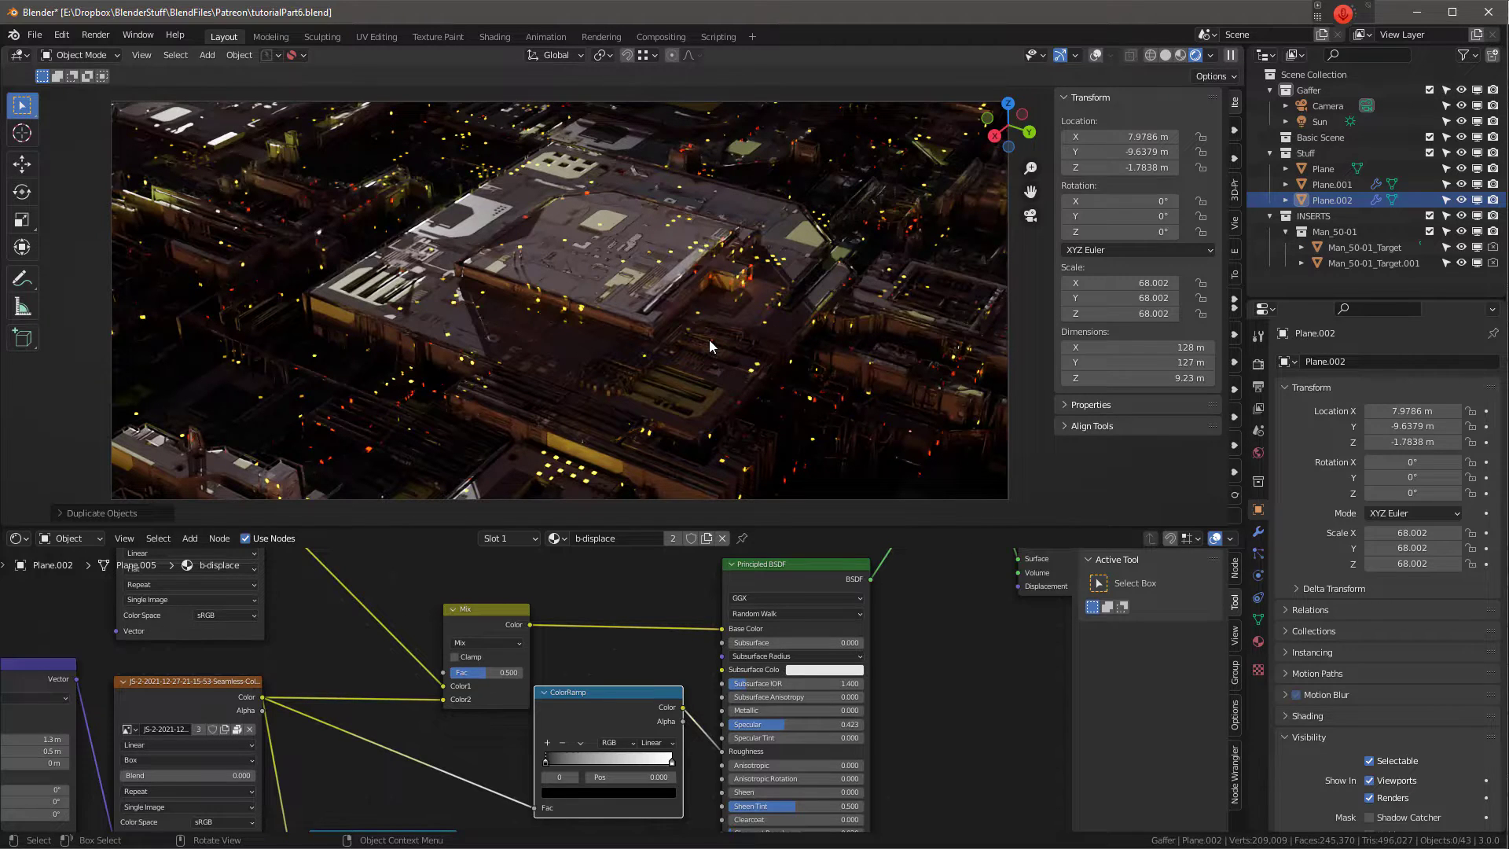
Step: Rotate the Sun freely in material preview to about X 76.8°, Y 34.6°, Z -64.6° and show the city in rendered shading
{"action": "left_click", "coordinate": [813, 206]}
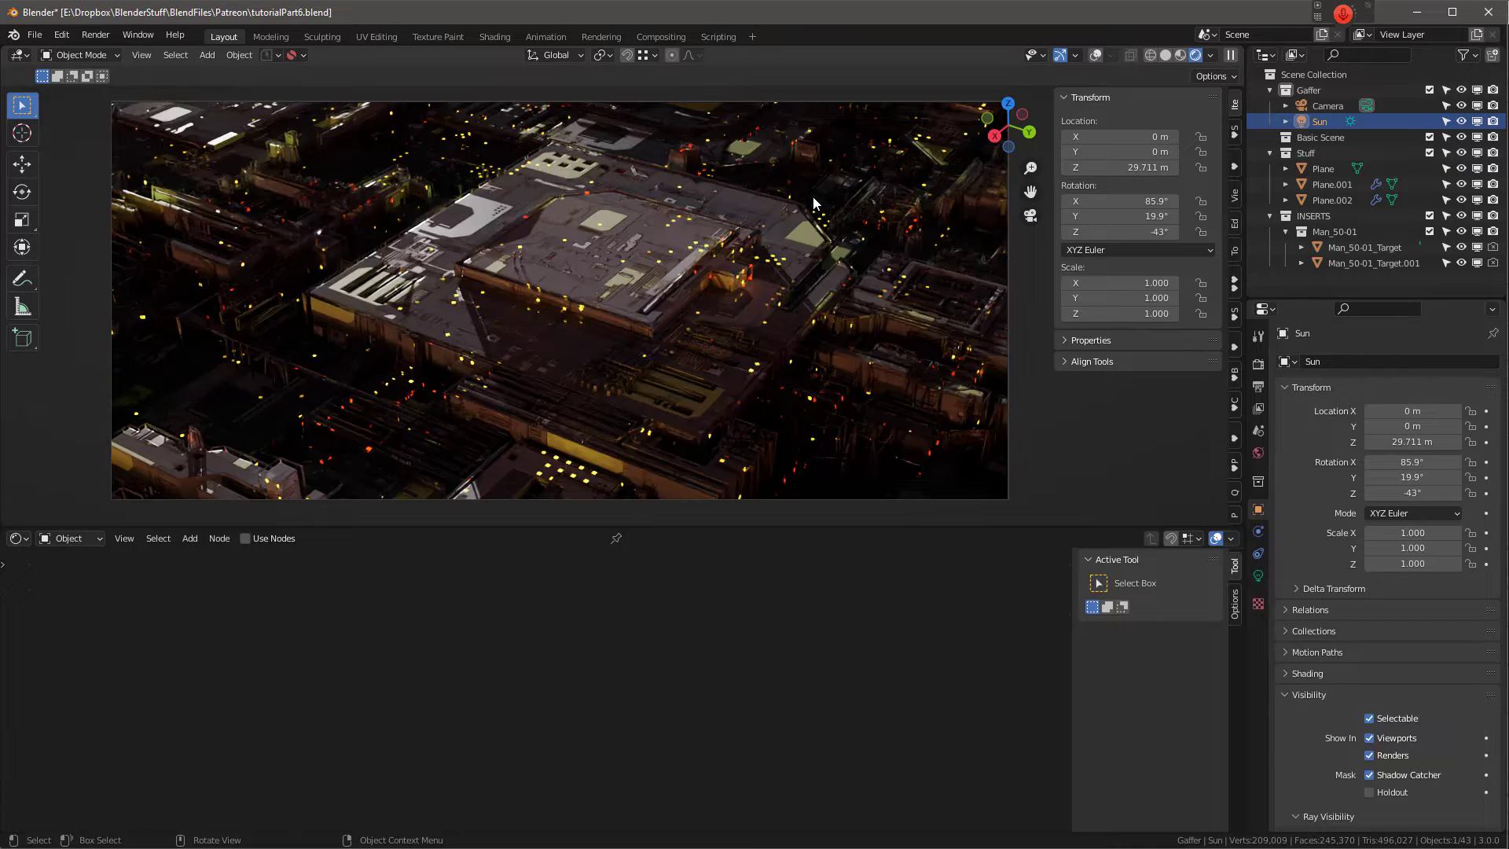
{"action": "key", "text": "z"}
{"action": "left_click", "coordinate": [822, 299]}
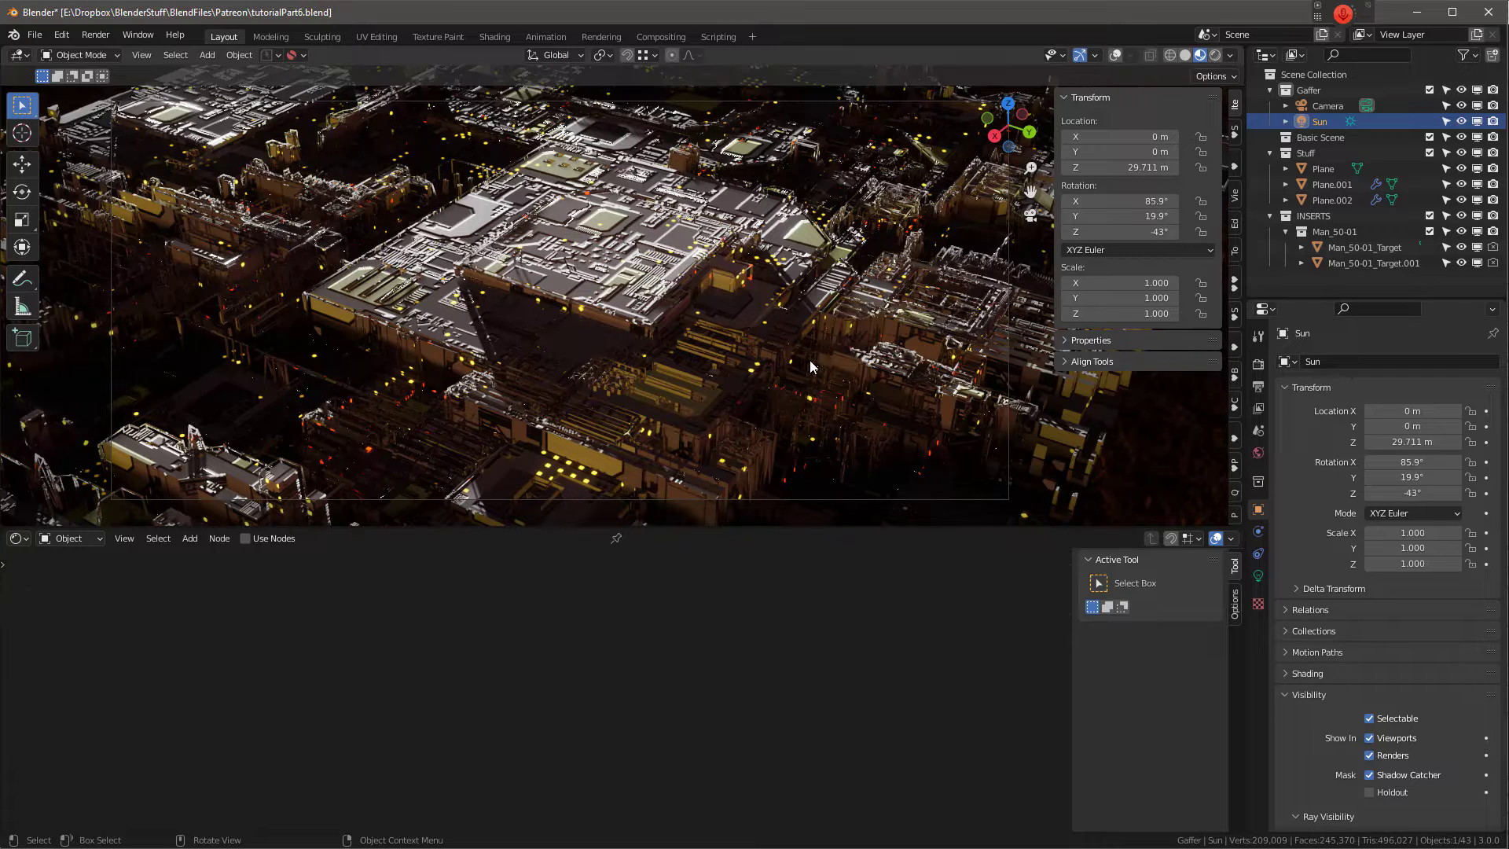
{"action": "left_click", "coordinate": [1231, 55]}
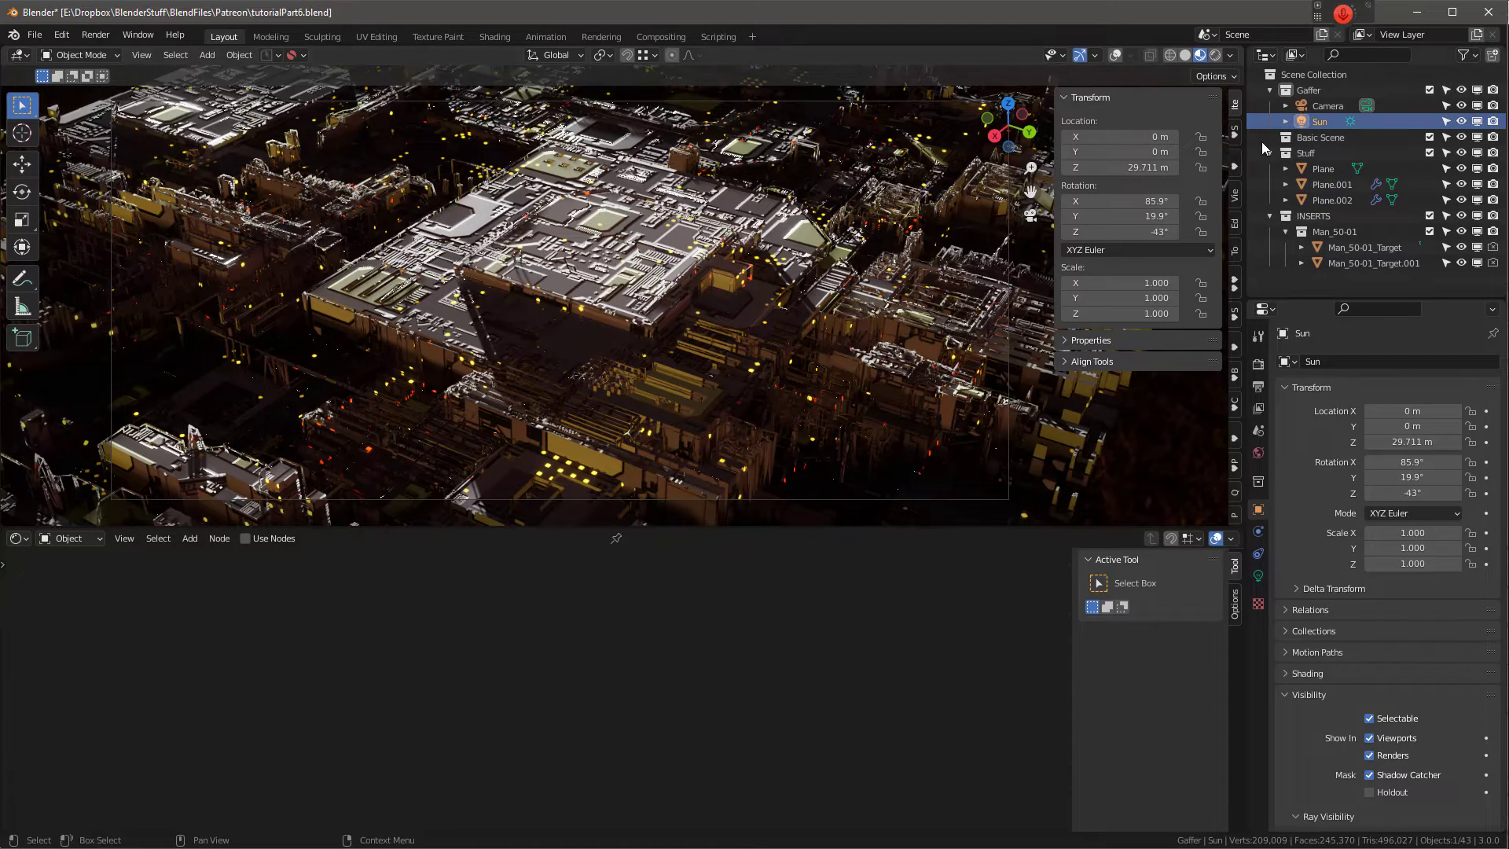
{"action": "key", "text": "r"}
{"action": "key", "text": "r"}
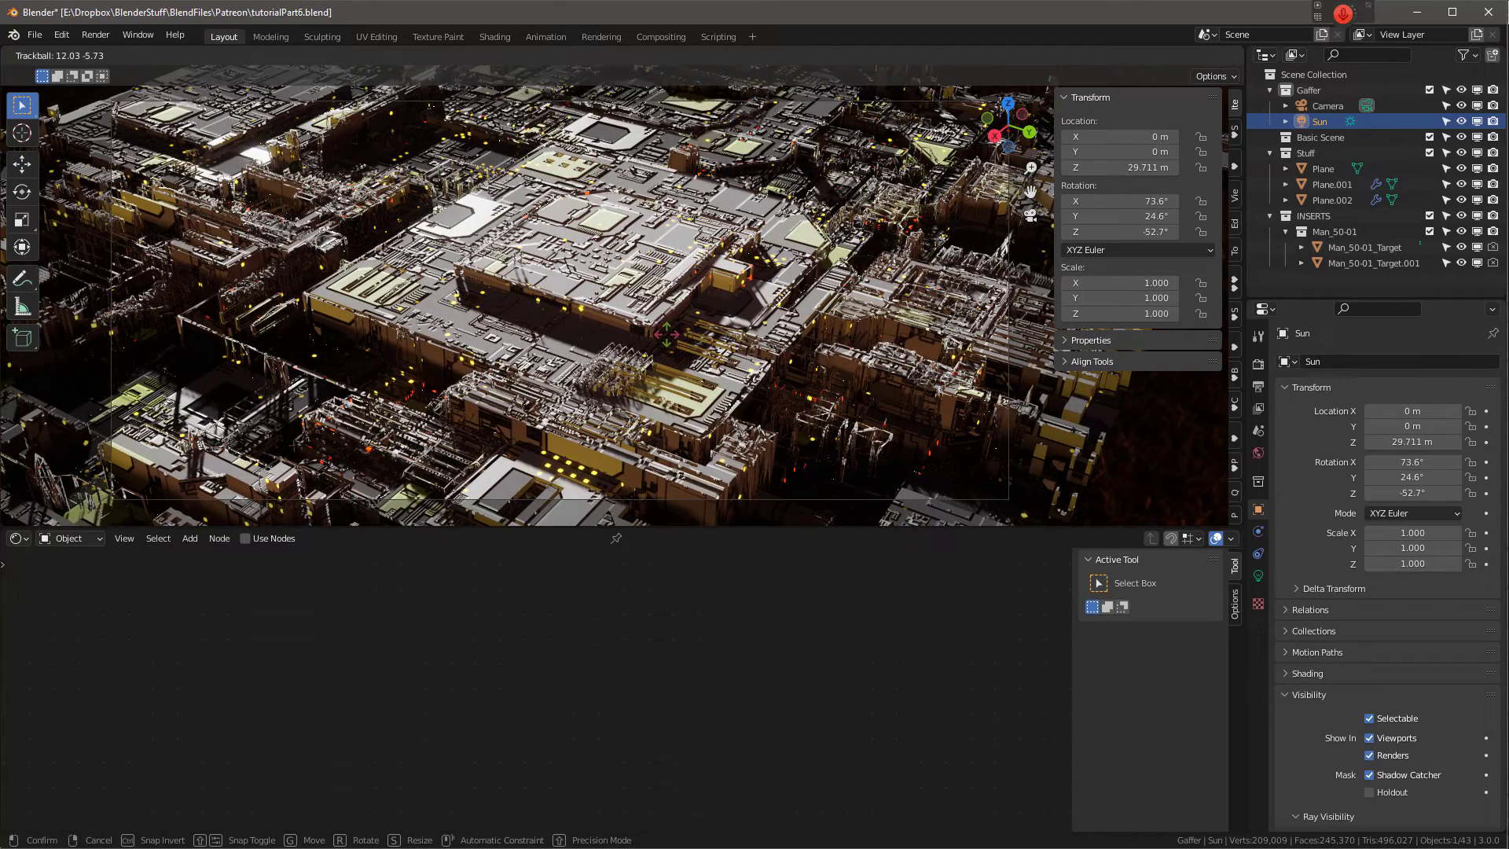
{"action": "left_click", "coordinate": [740, 367]}
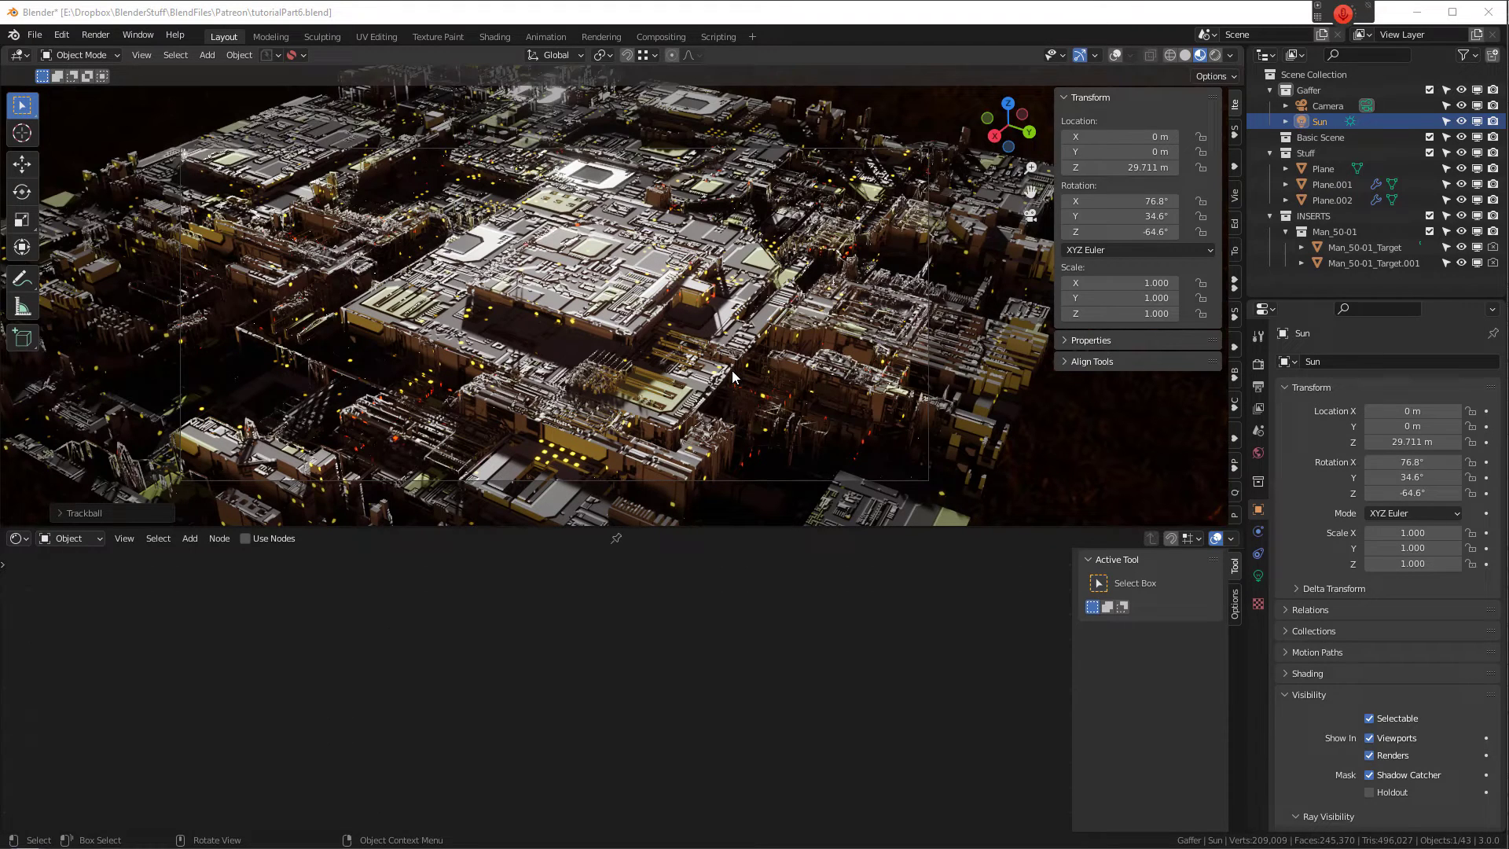
{"action": "left_click", "coordinate": [710, 396]}
{"action": "key", "text": "z"}
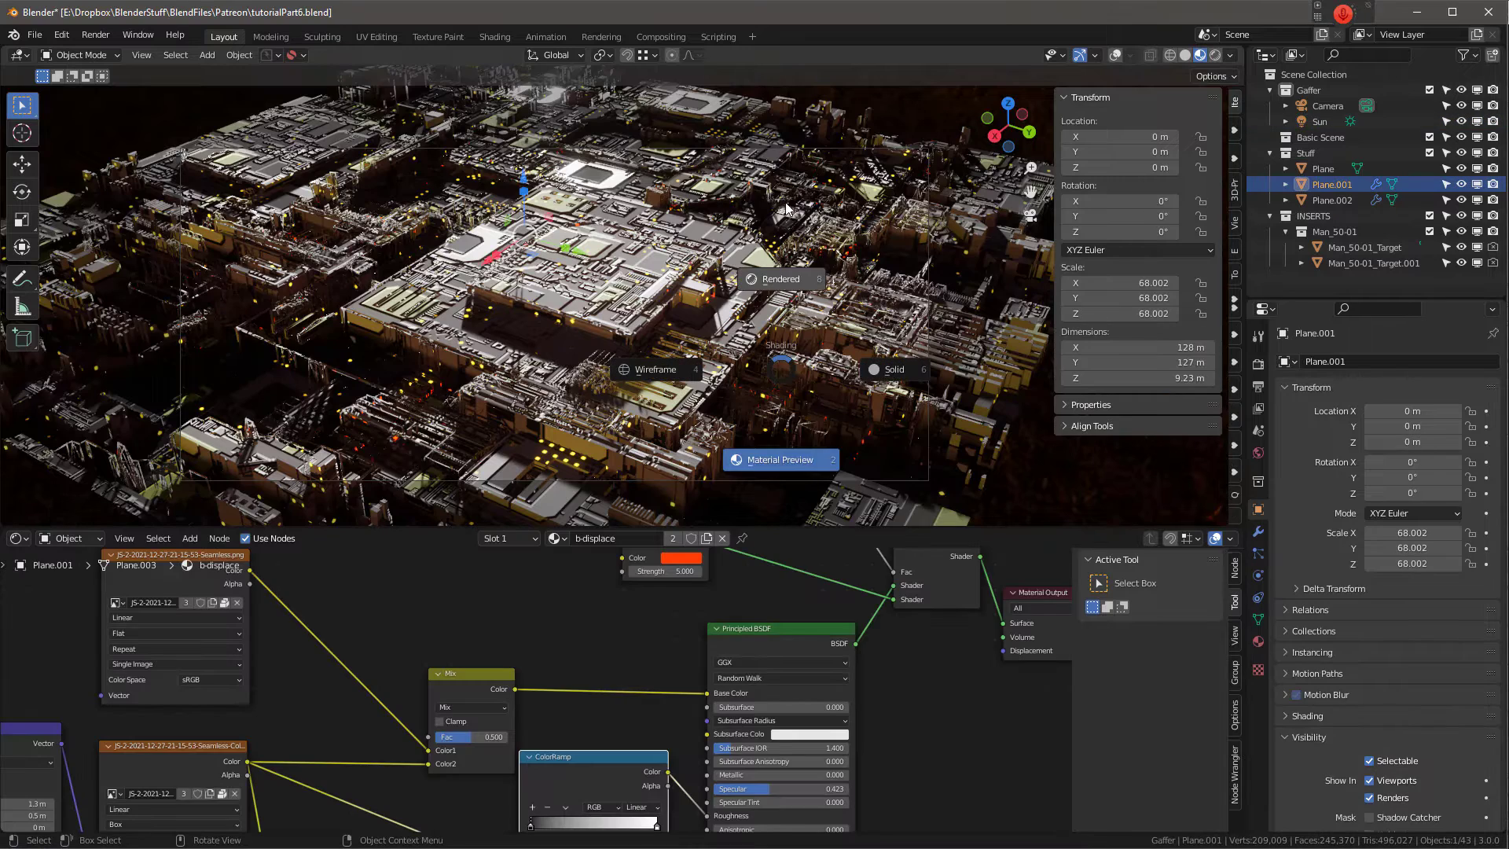
{"action": "left_click", "coordinate": [786, 209]}
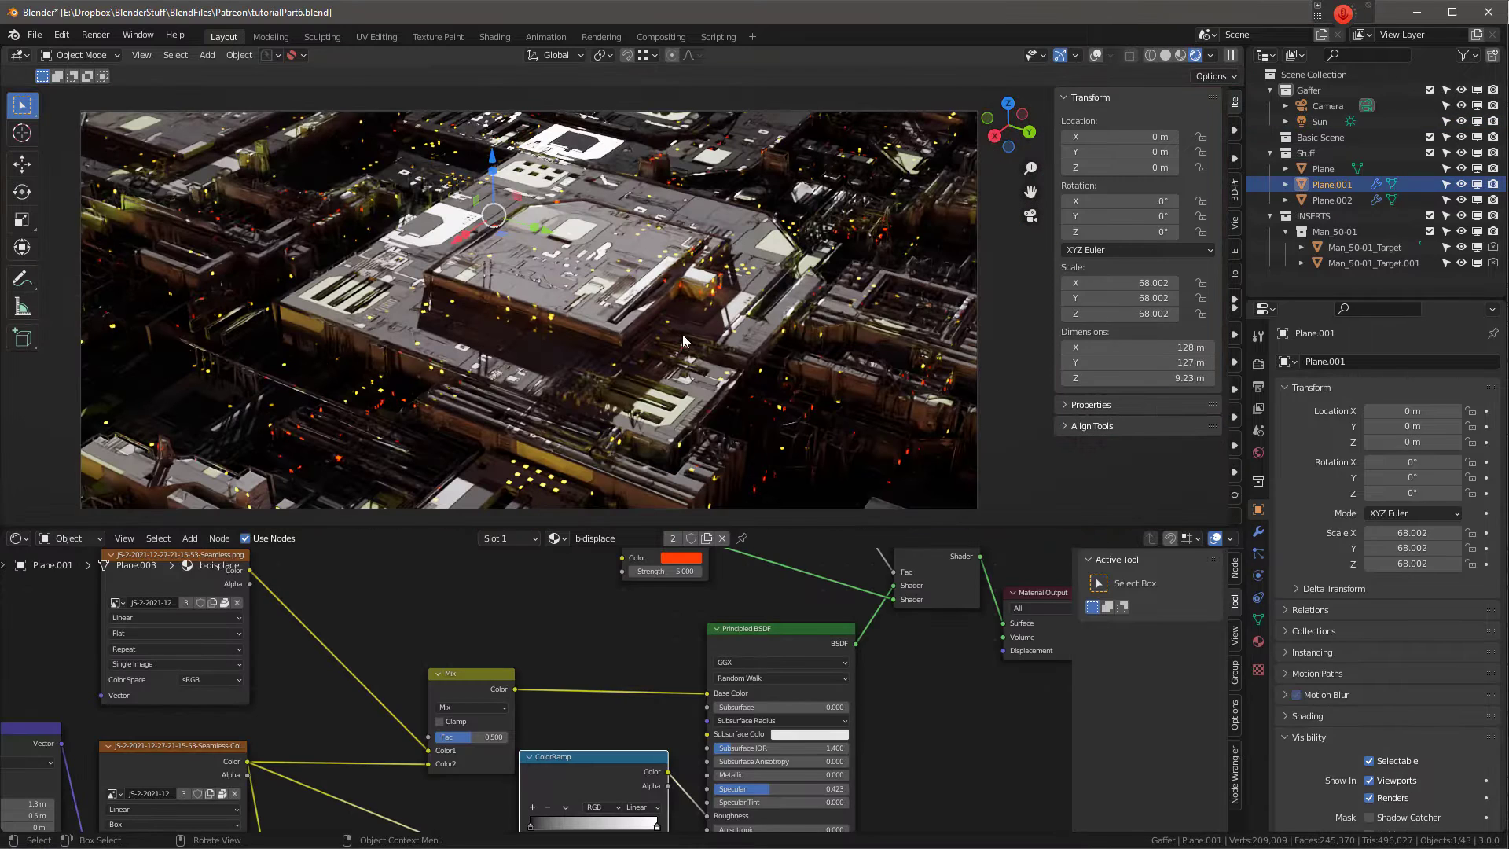
Step: Open the list of modifiers that can be added to Plane.001
{"action": "left_click", "coordinate": [1258, 389]}
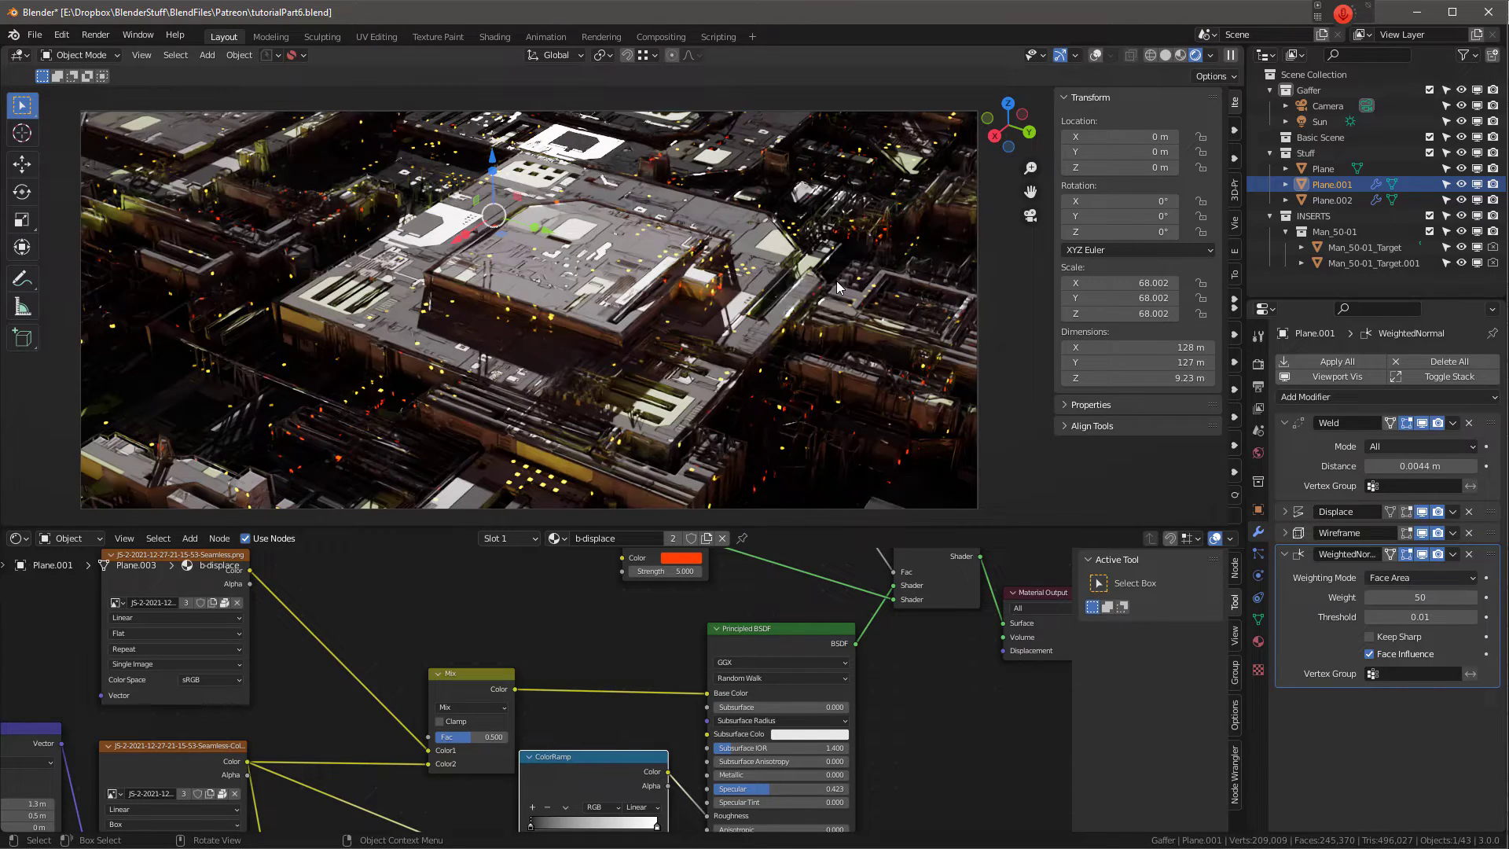
{"action": "left_click", "coordinate": [1387, 397]}
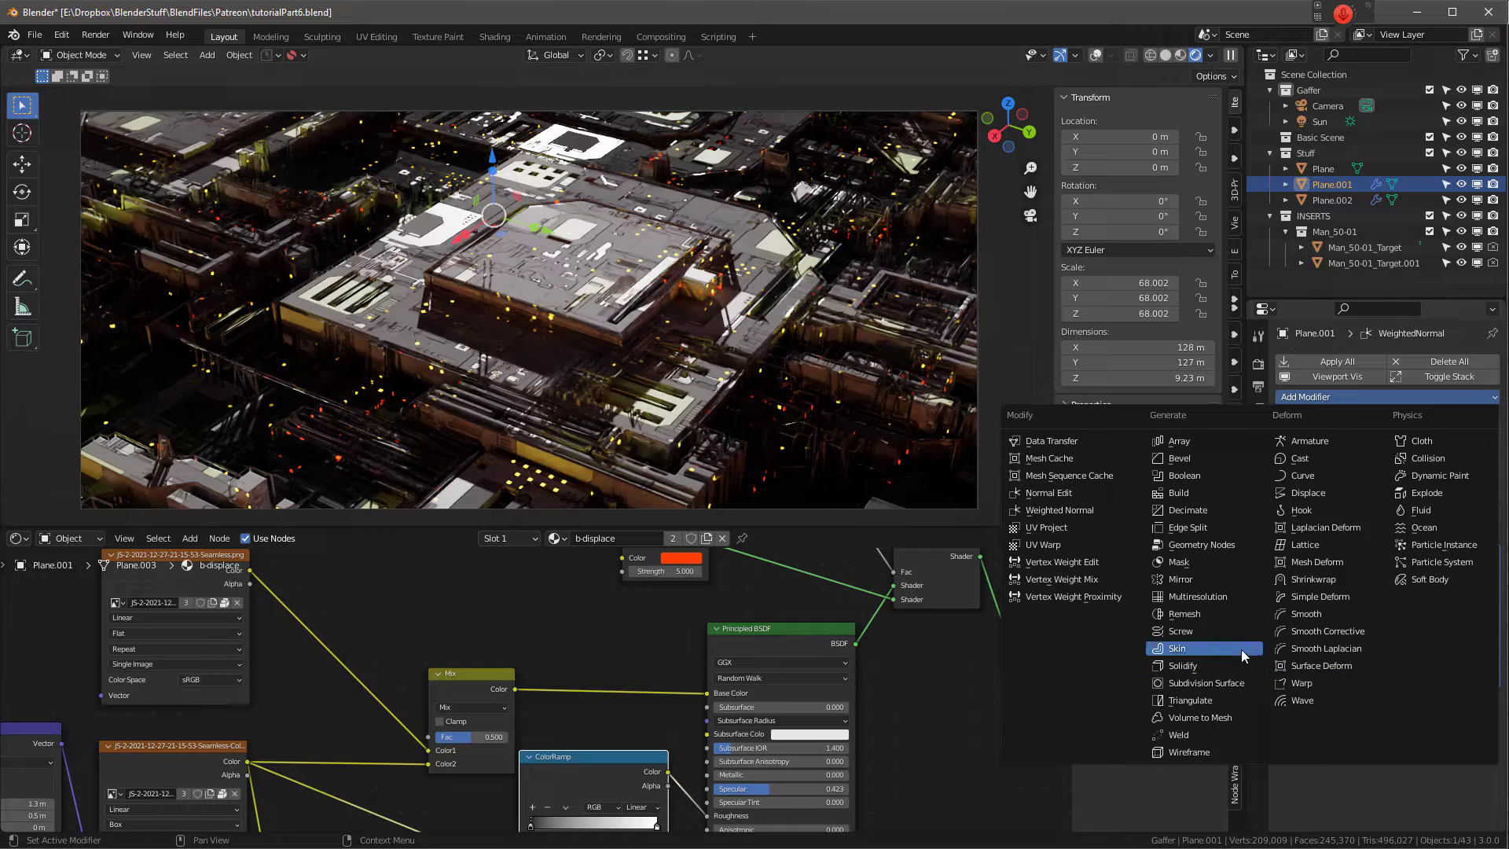